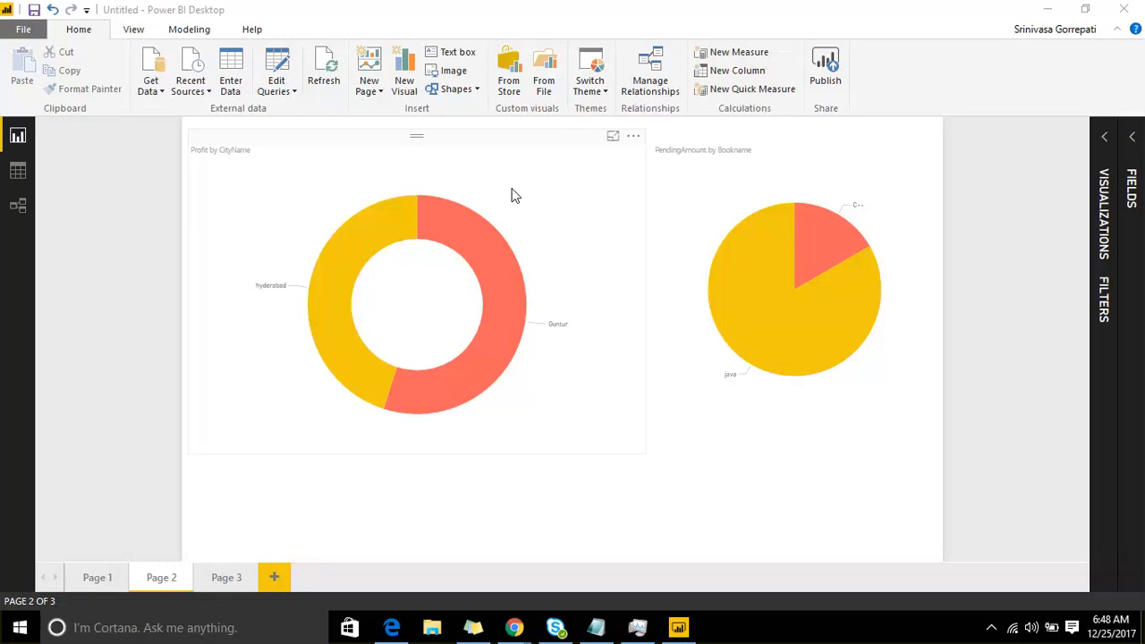
# Step: Open the Query Editor for the report's data and dismiss the preview age notice
pyautogui.click(292, 92)
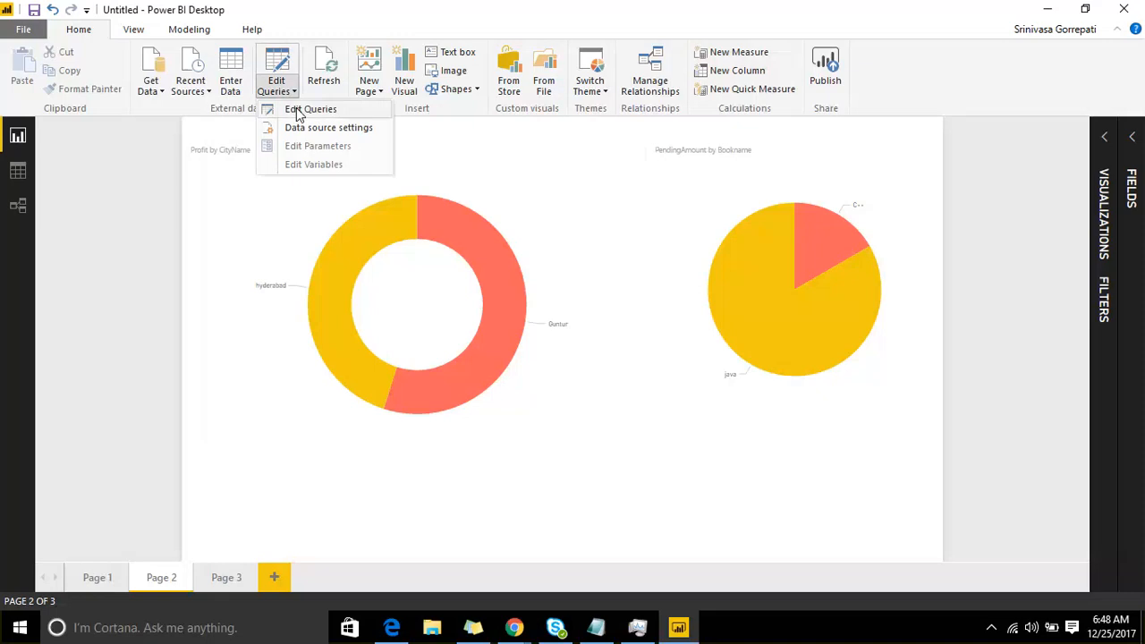
pyautogui.click(299, 111)
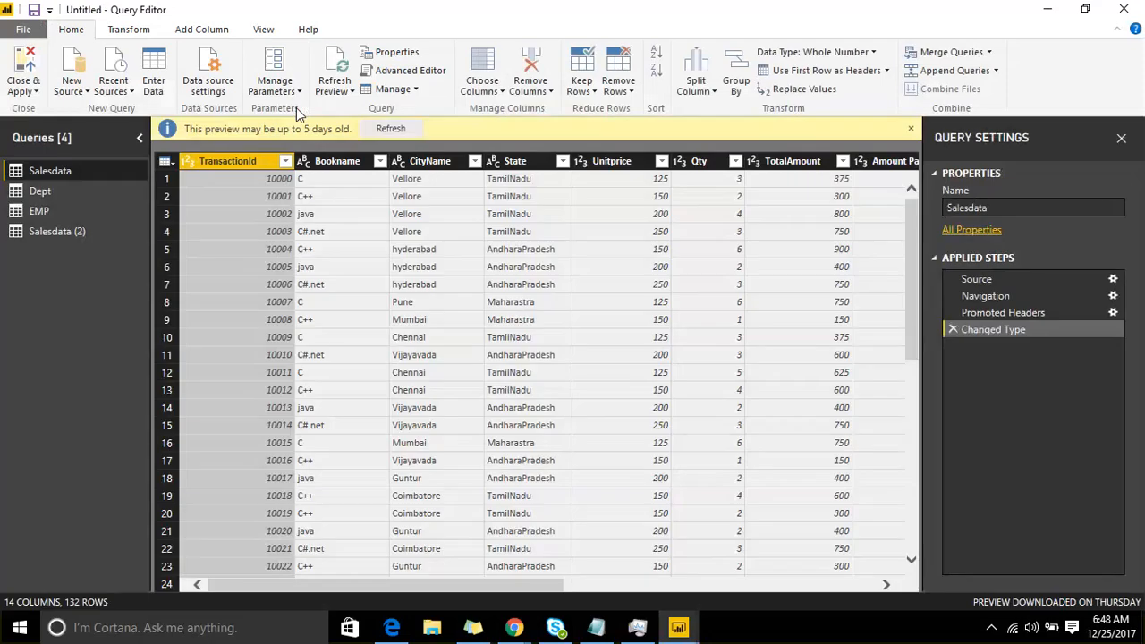
pyautogui.click(911, 129)
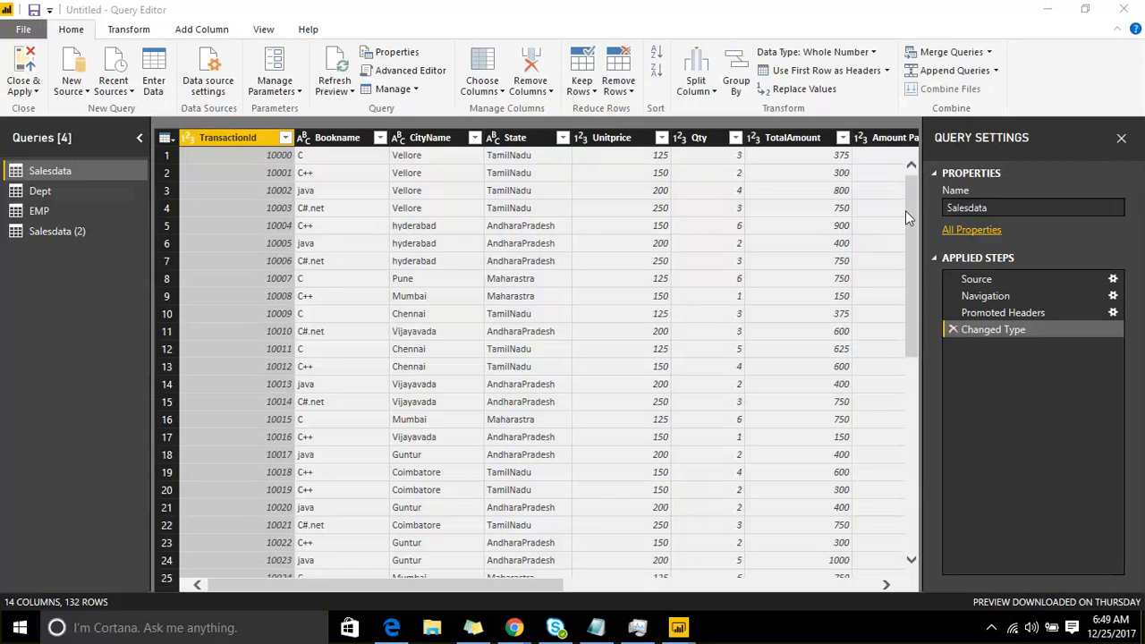
# Step: Examine the contents of the Salesdata, Dept, EMP and Salesdata (2) queries
pyautogui.click(48, 230)
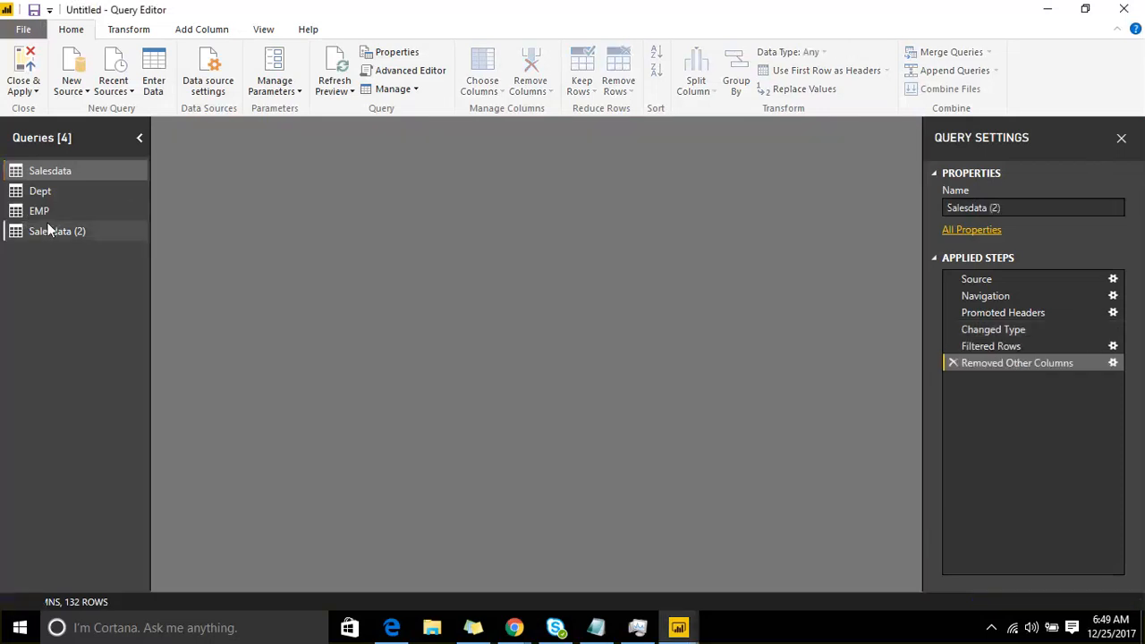
pyautogui.click(45, 211)
pyautogui.click(45, 190)
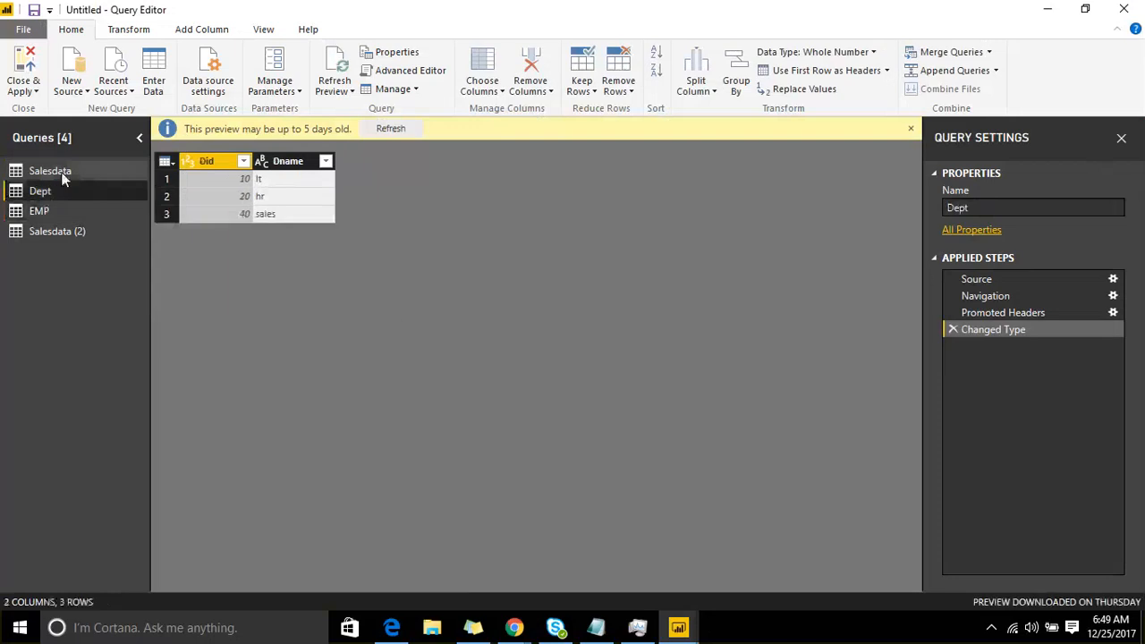
pyautogui.click(54, 171)
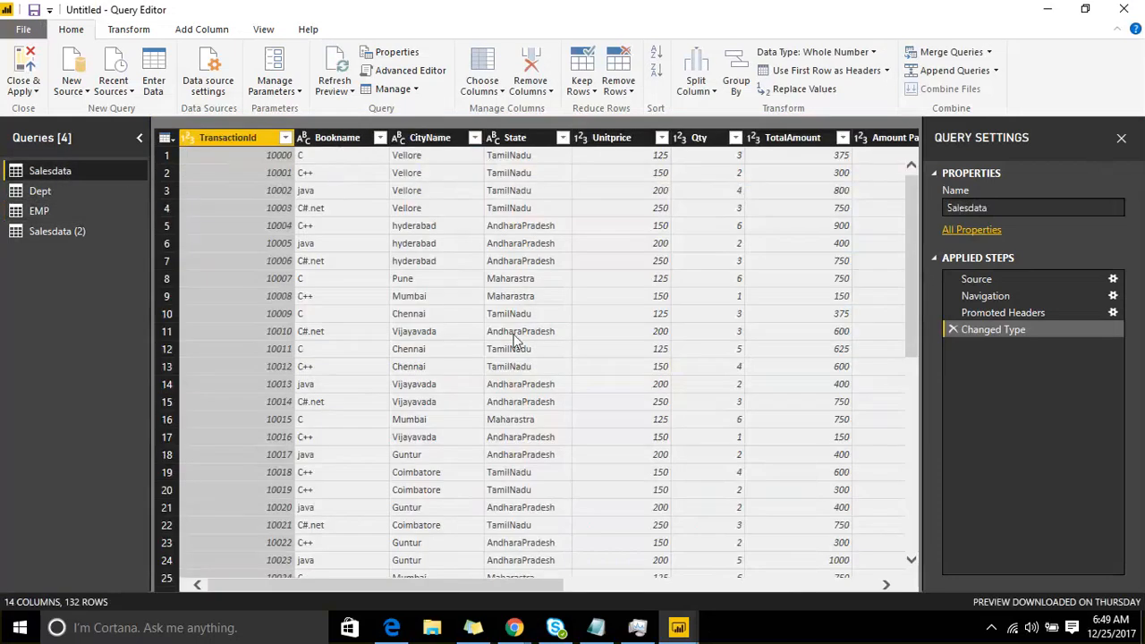
pyautogui.click(101, 192)
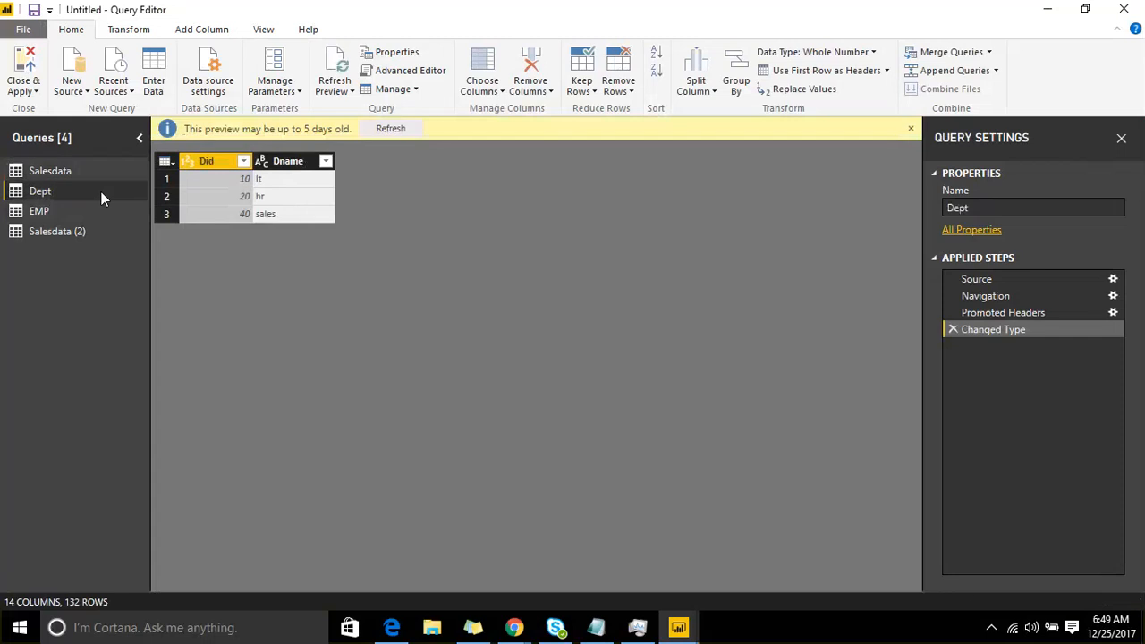
pyautogui.click(93, 212)
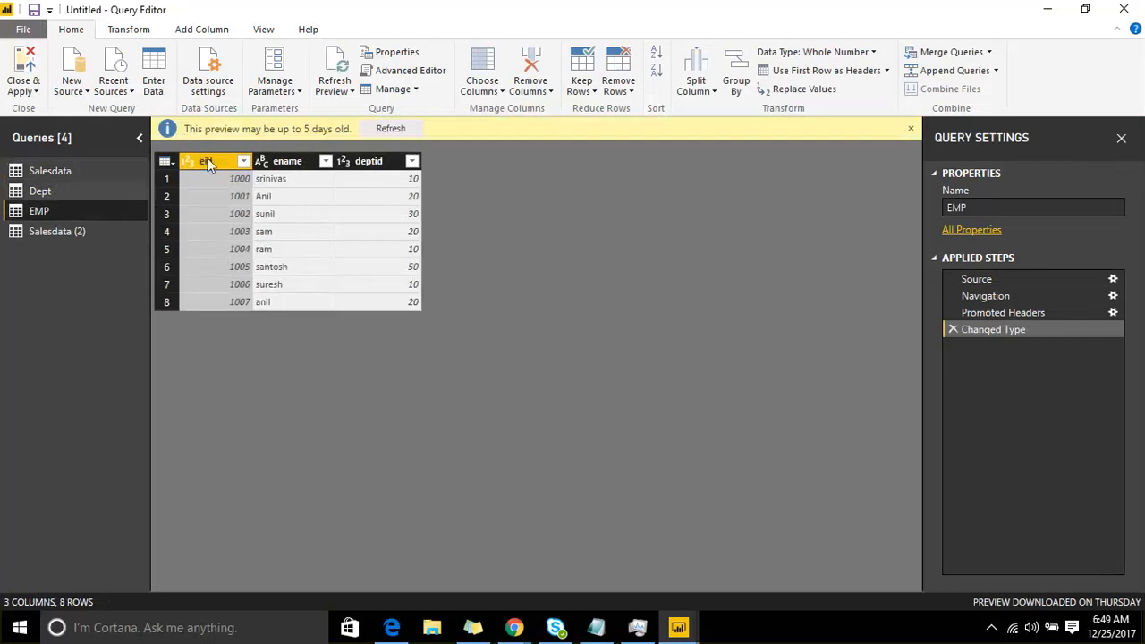
pyautogui.click(98, 229)
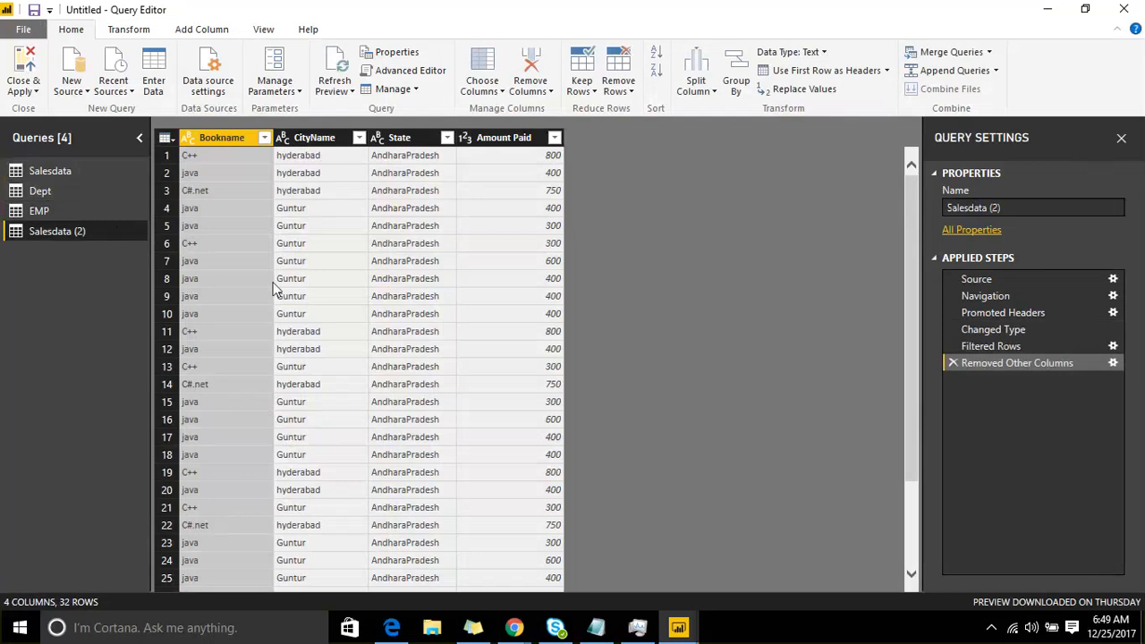
# Step: Remove the Bookname column from the Salesdata query and sort its rows by CityName in ascending order
pyautogui.click(55, 174)
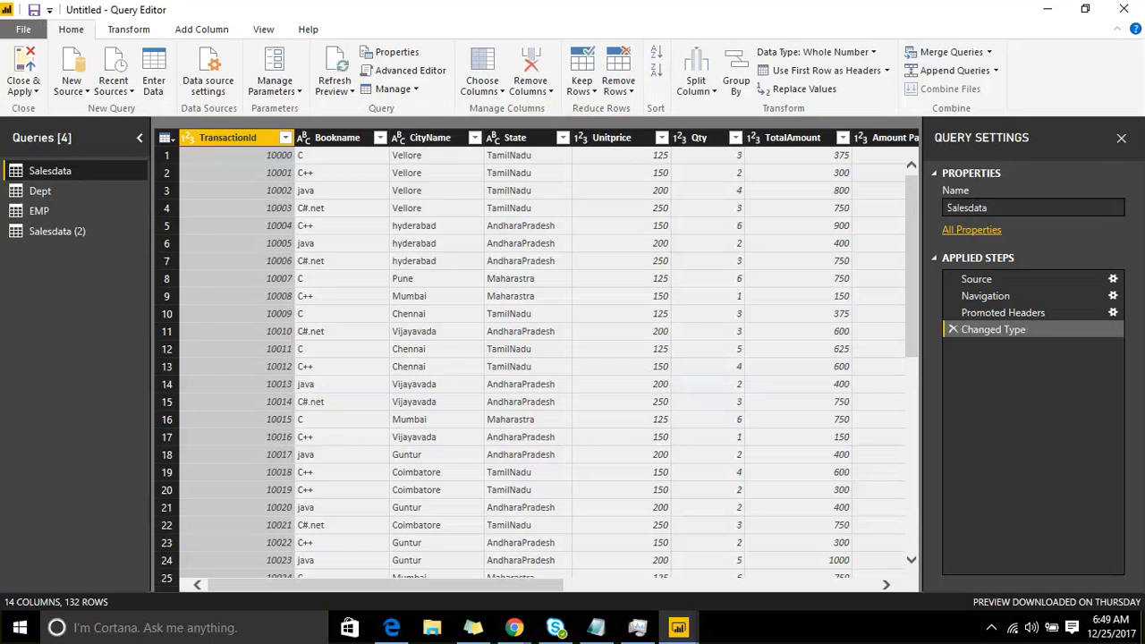
pyautogui.click(356, 140)
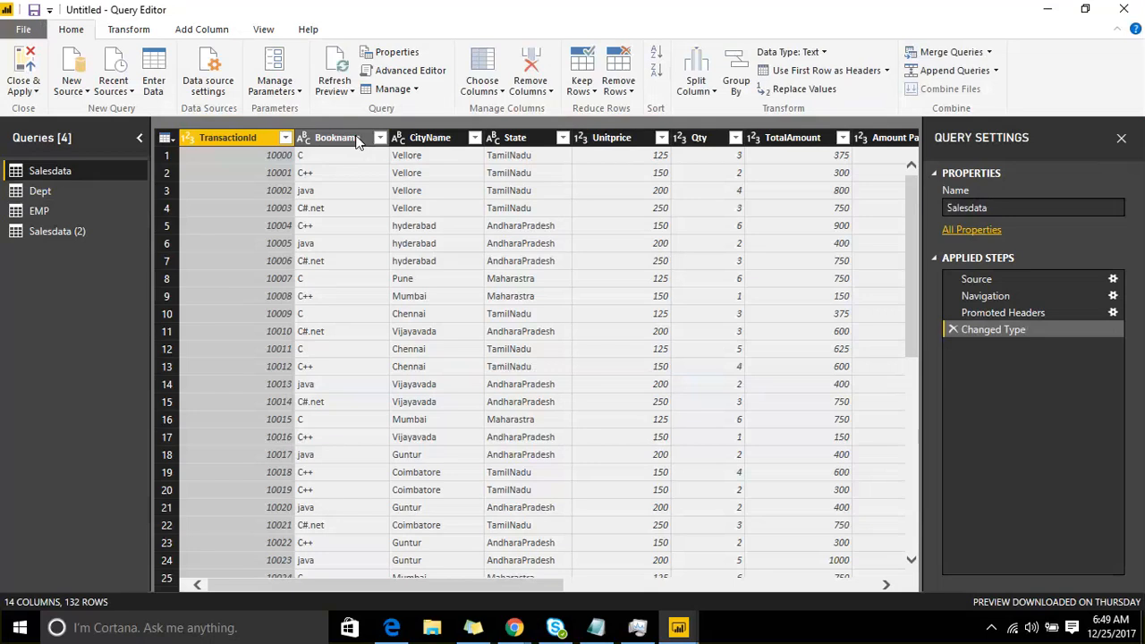
pyautogui.rightClick(356, 143)
pyautogui.click(444, 173)
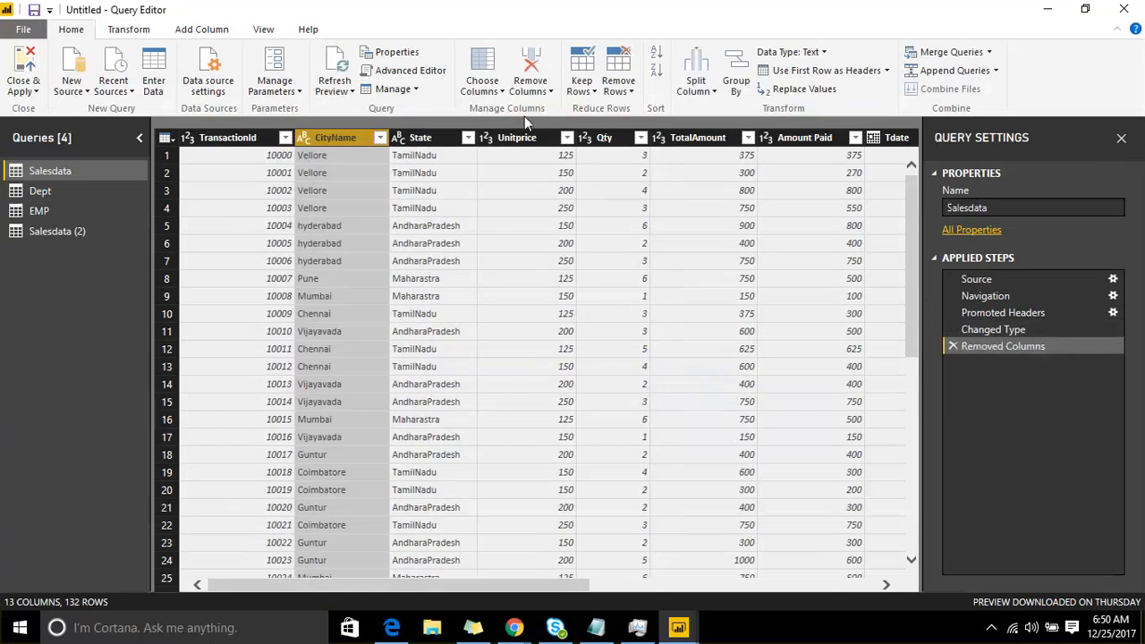
pyautogui.click(659, 65)
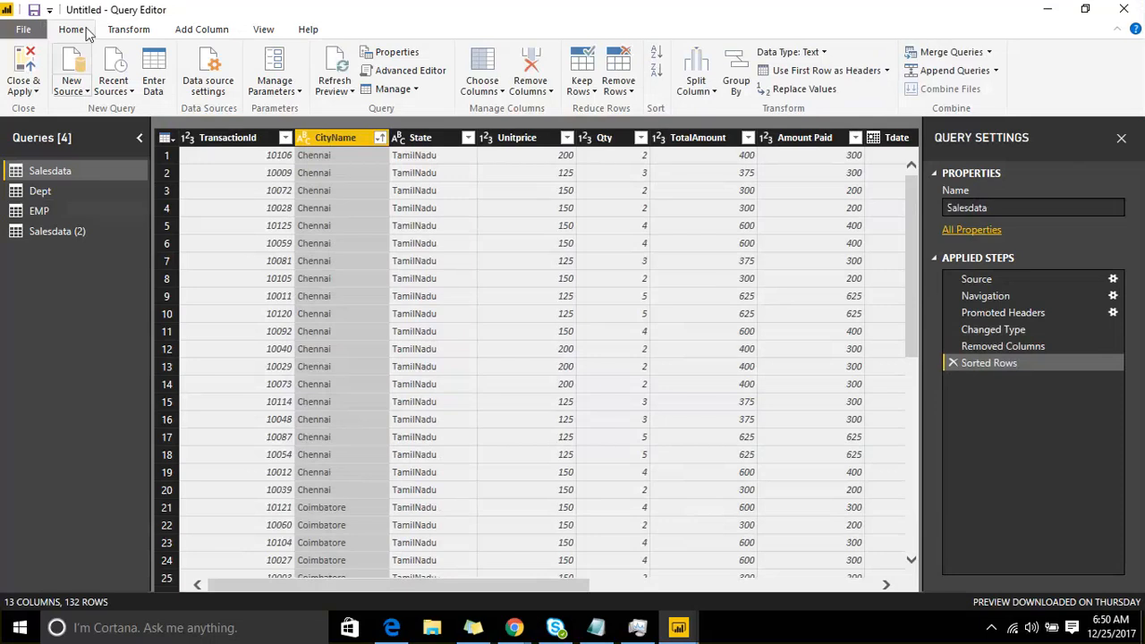
pyautogui.click(133, 31)
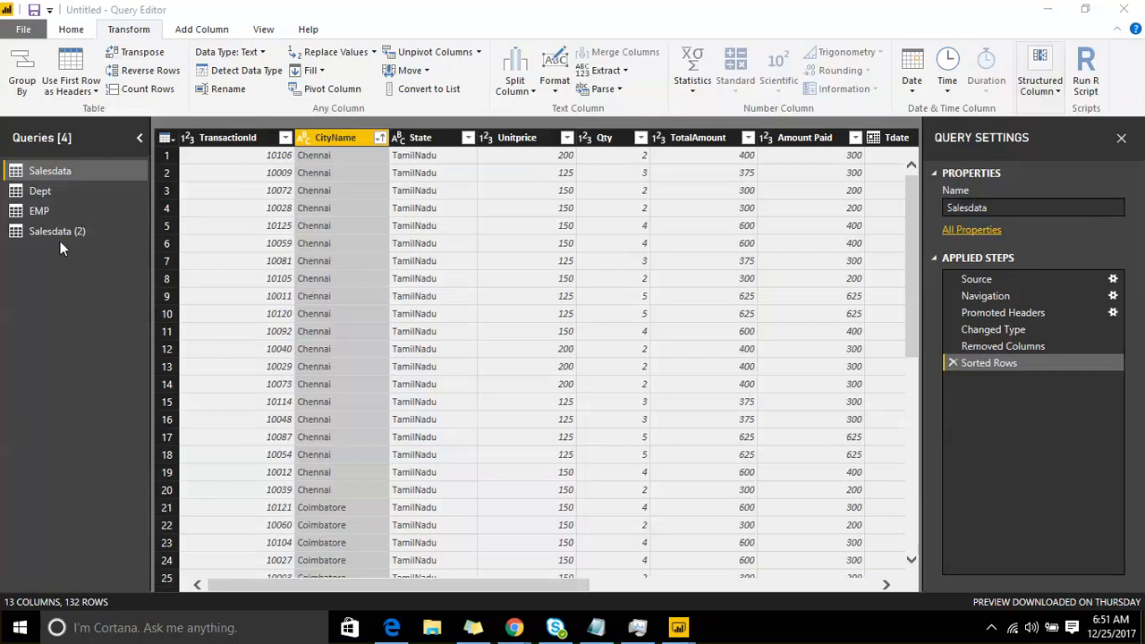
pyautogui.click(23, 192)
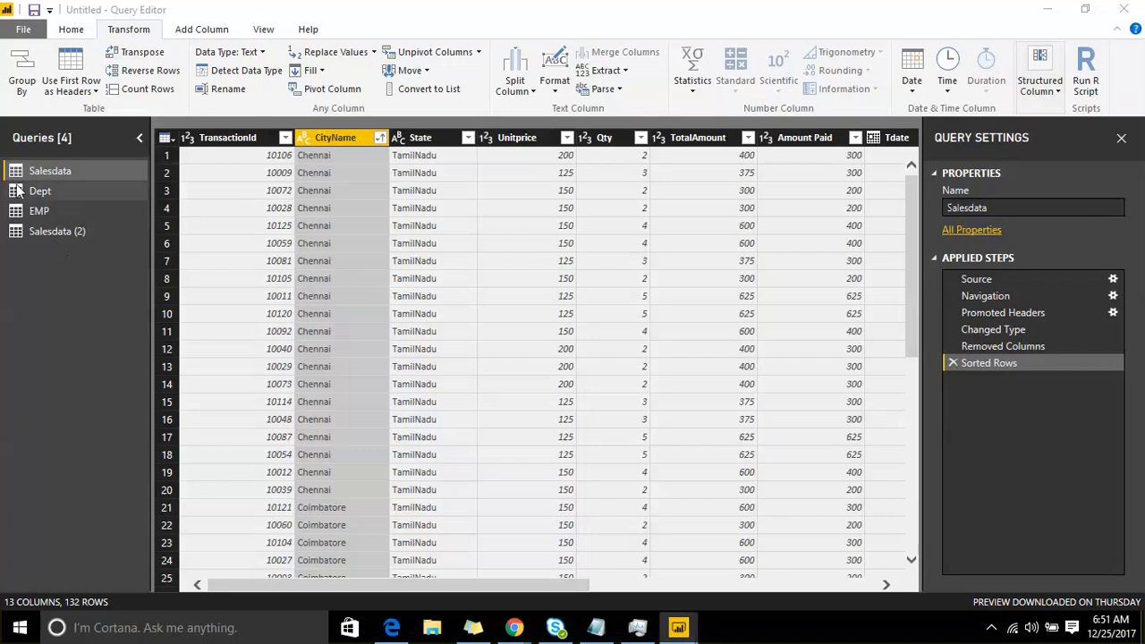
pyautogui.click(22, 211)
pyautogui.click(41, 231)
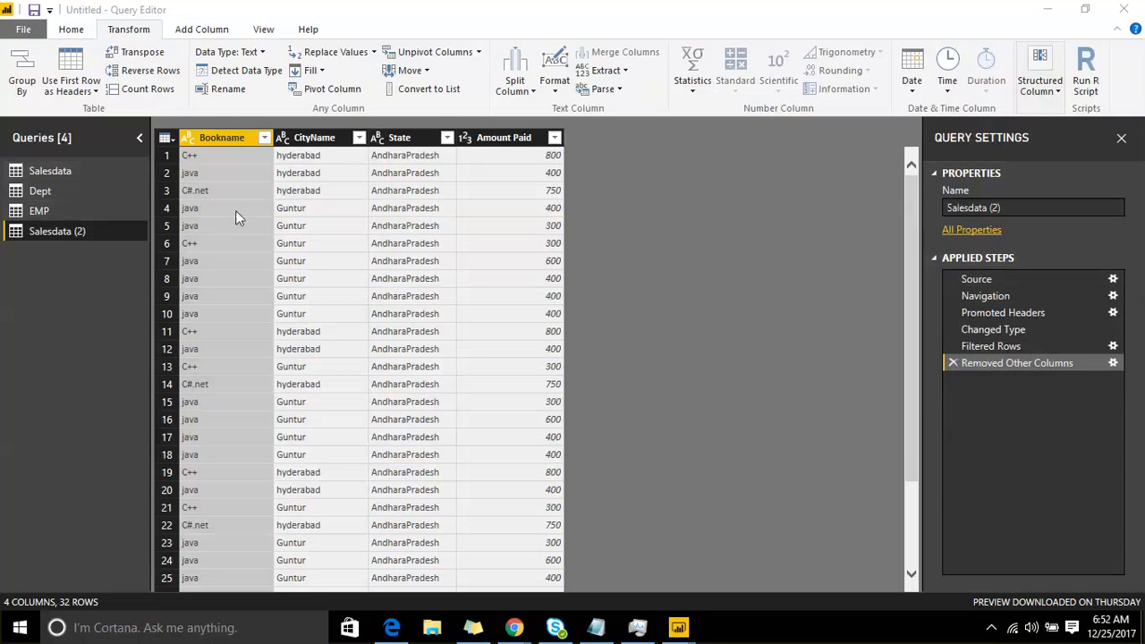
# Step: Copy the Salesdata query to the clipboard
pyautogui.click(55, 174)
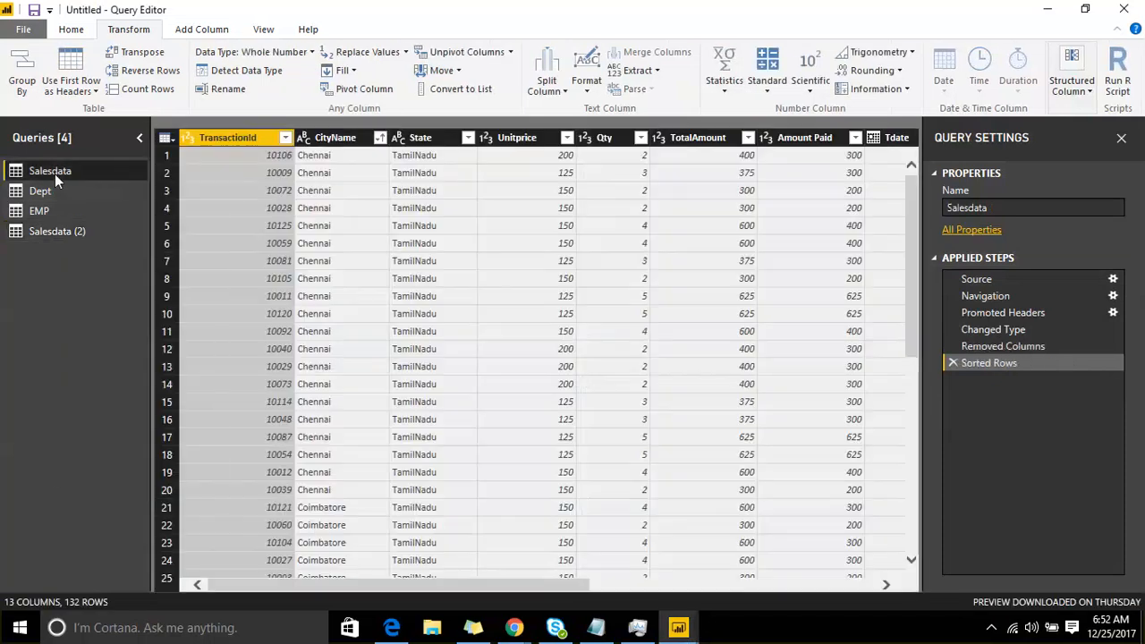
pyautogui.rightClick(54, 173)
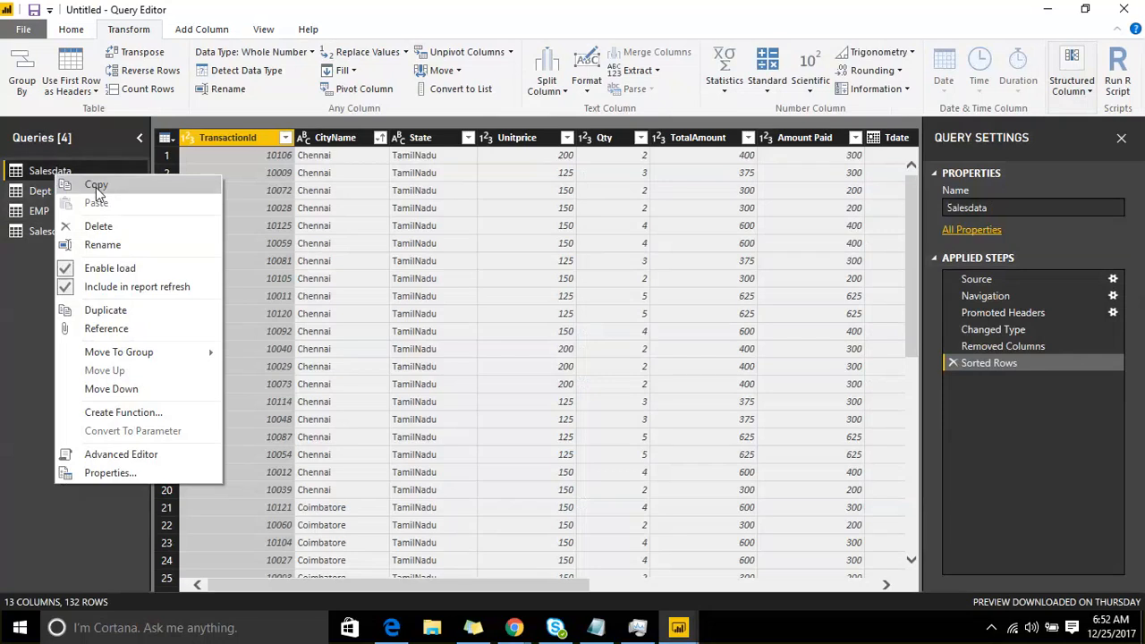
pyautogui.click(96, 186)
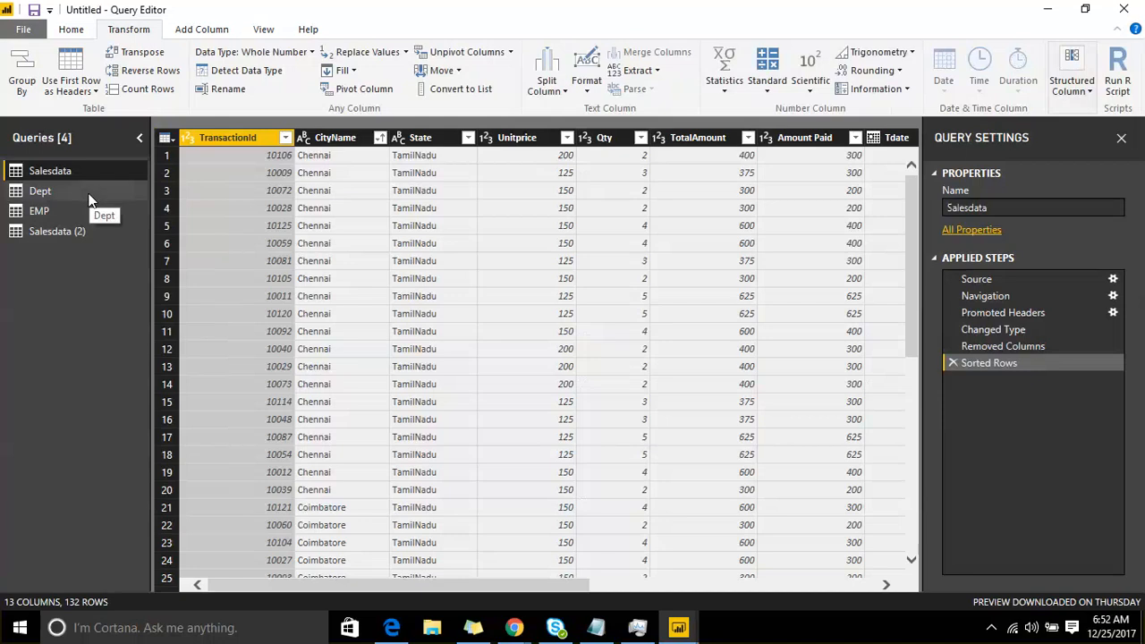
pyautogui.click(73, 31)
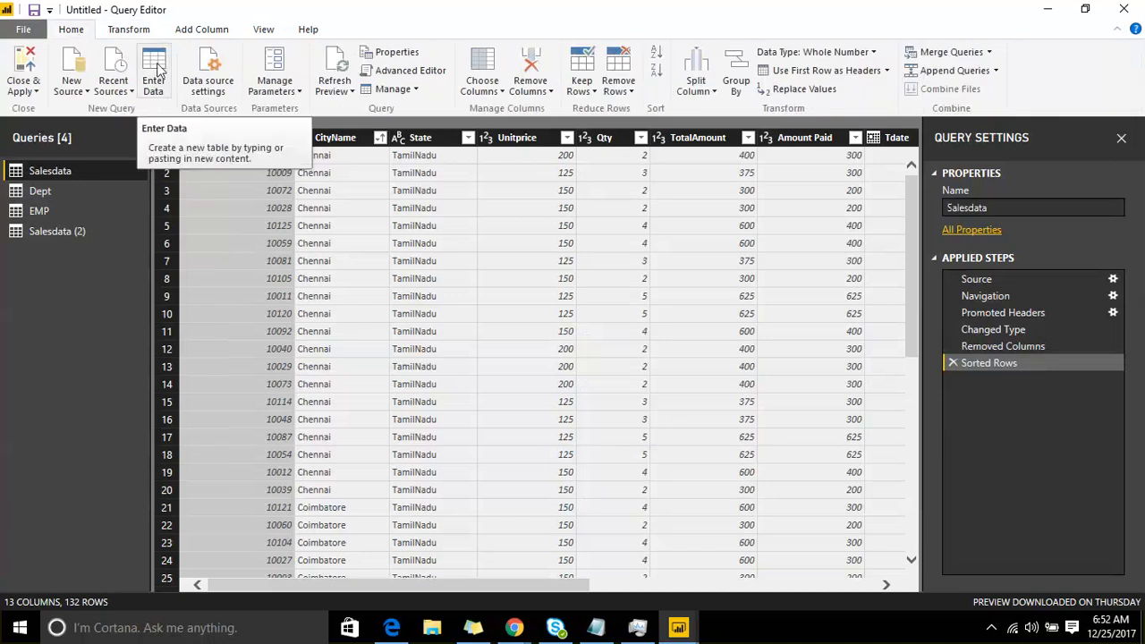
pyautogui.rightClick(63, 176)
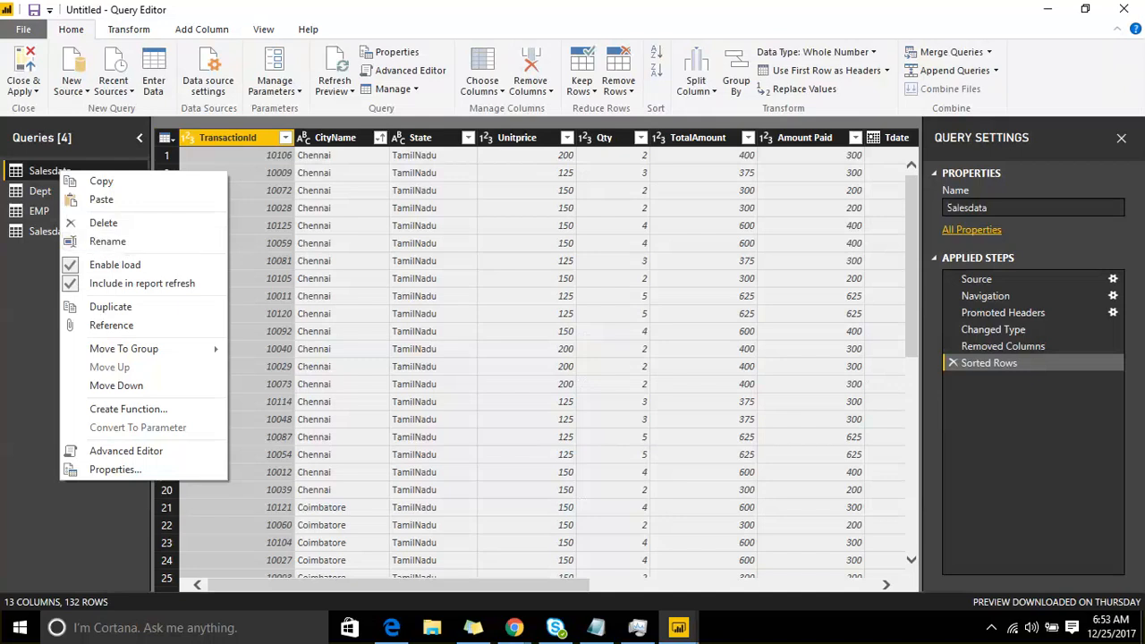
pyautogui.click(4, 299)
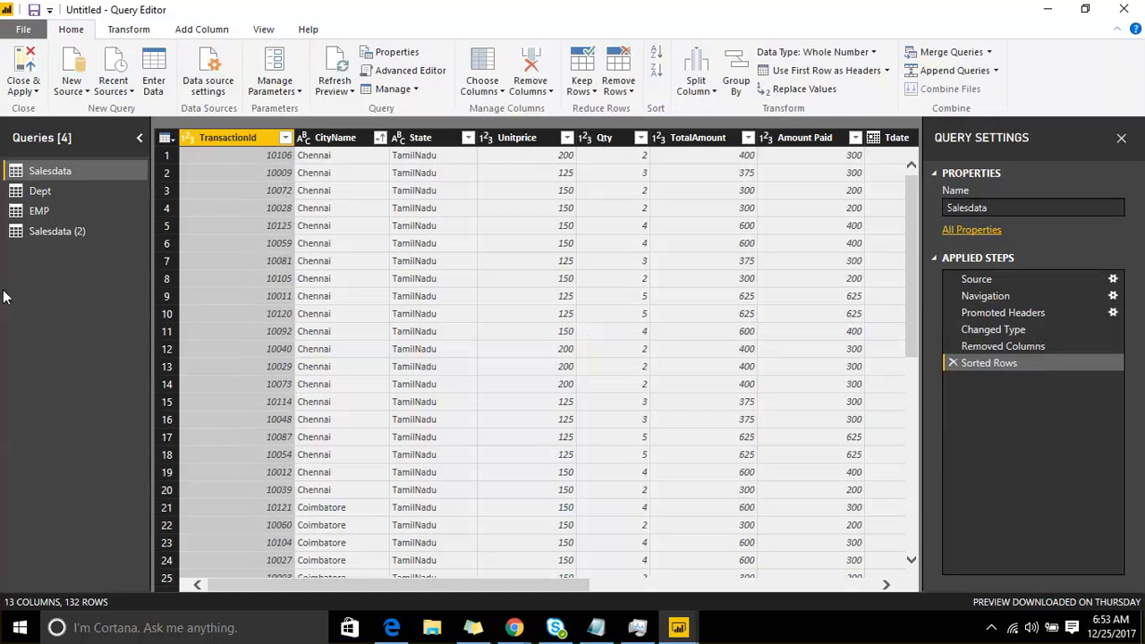
pyautogui.rightClick(63, 172)
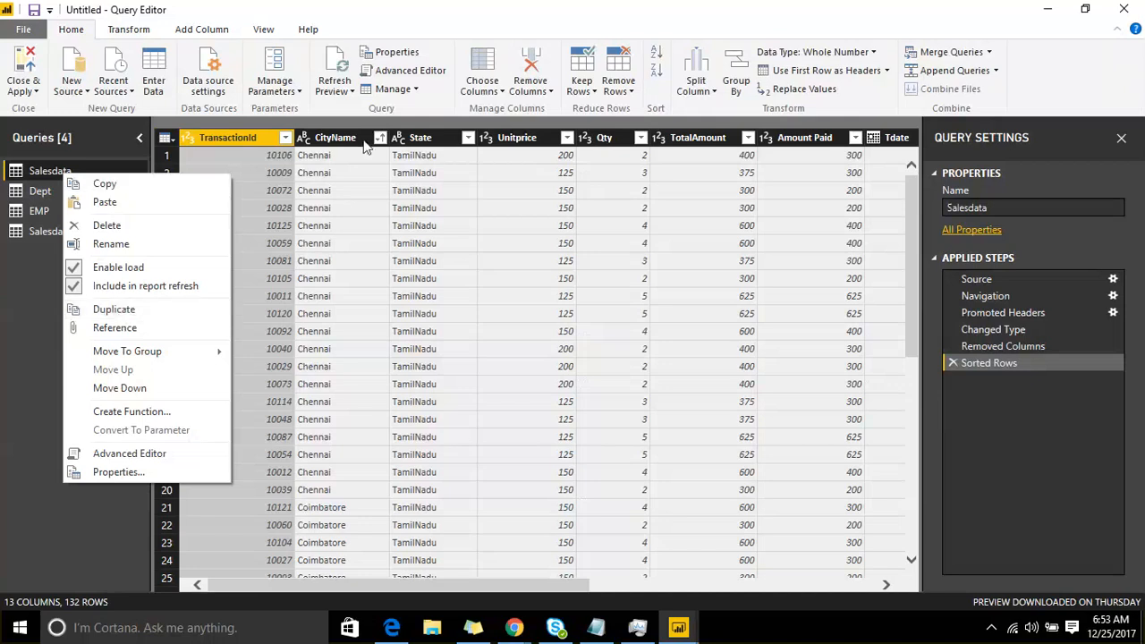
# Step: Try grouping the Salesdata rows by CityName with the sum of Amount Paid in a Count column, and remove the Grouped Rows step
pyautogui.click(335, 141)
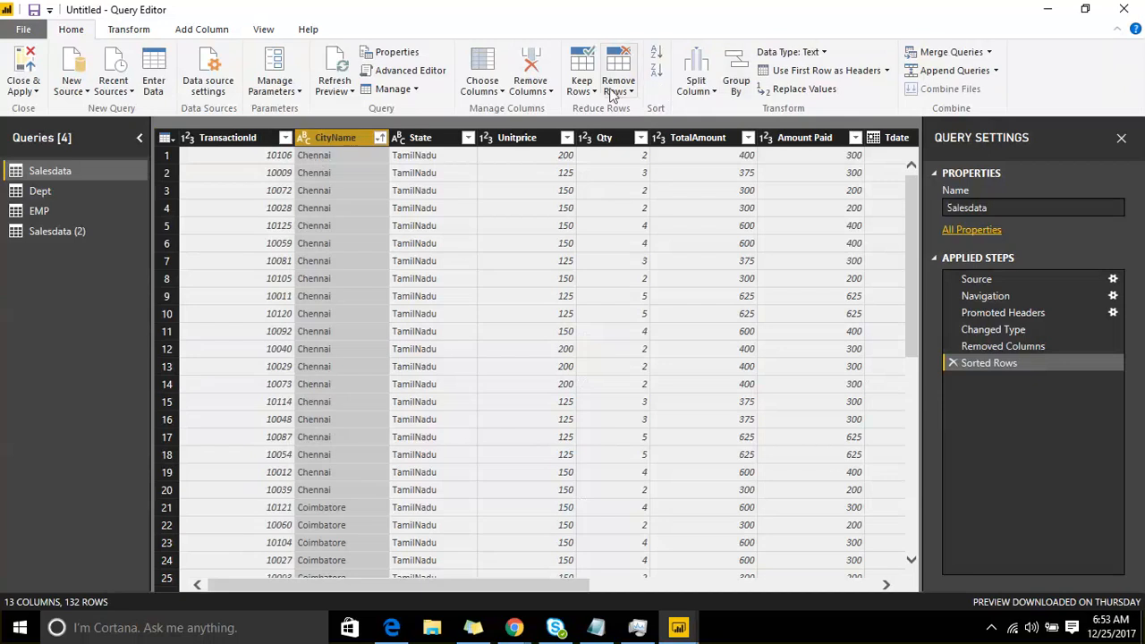
pyautogui.click(736, 82)
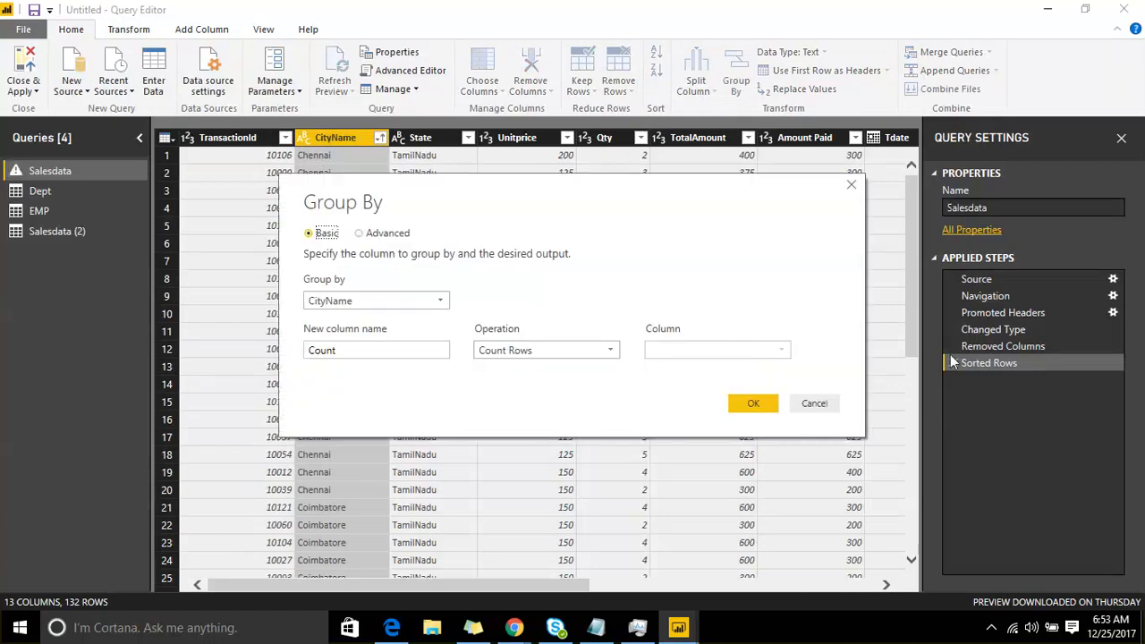
pyautogui.click(560, 350)
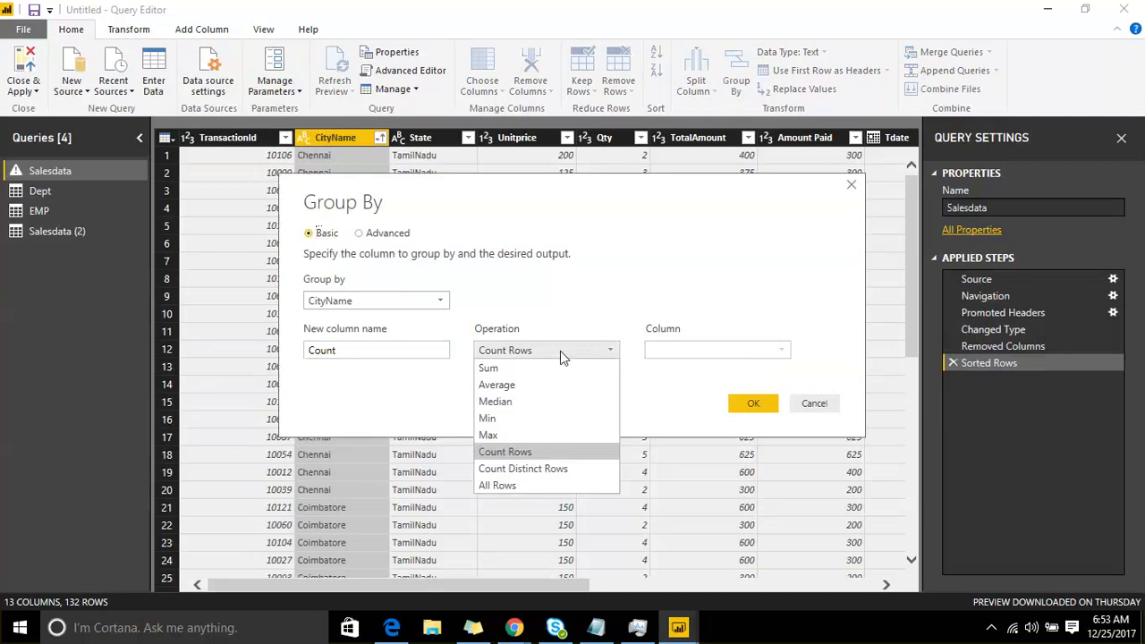
pyautogui.click(529, 369)
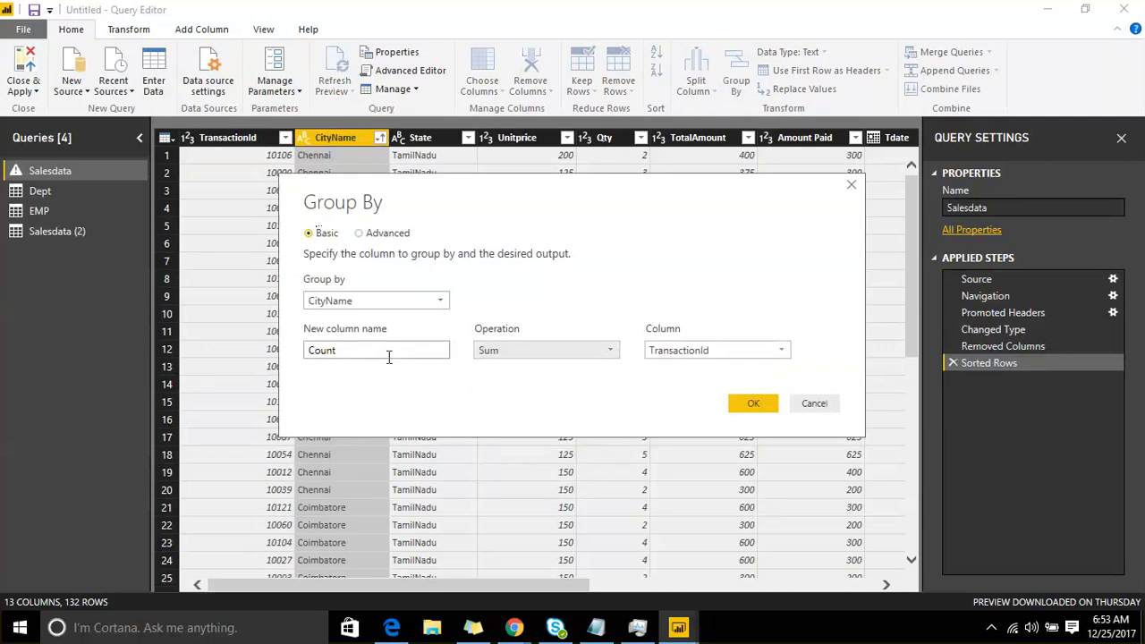
pyautogui.click(745, 351)
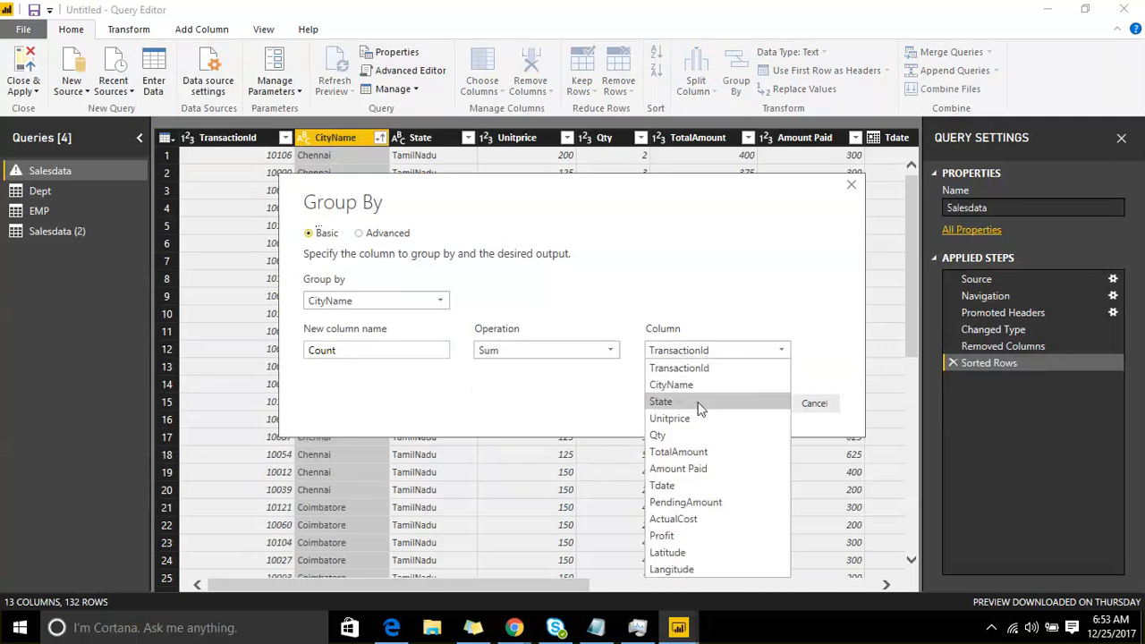
pyautogui.click(705, 469)
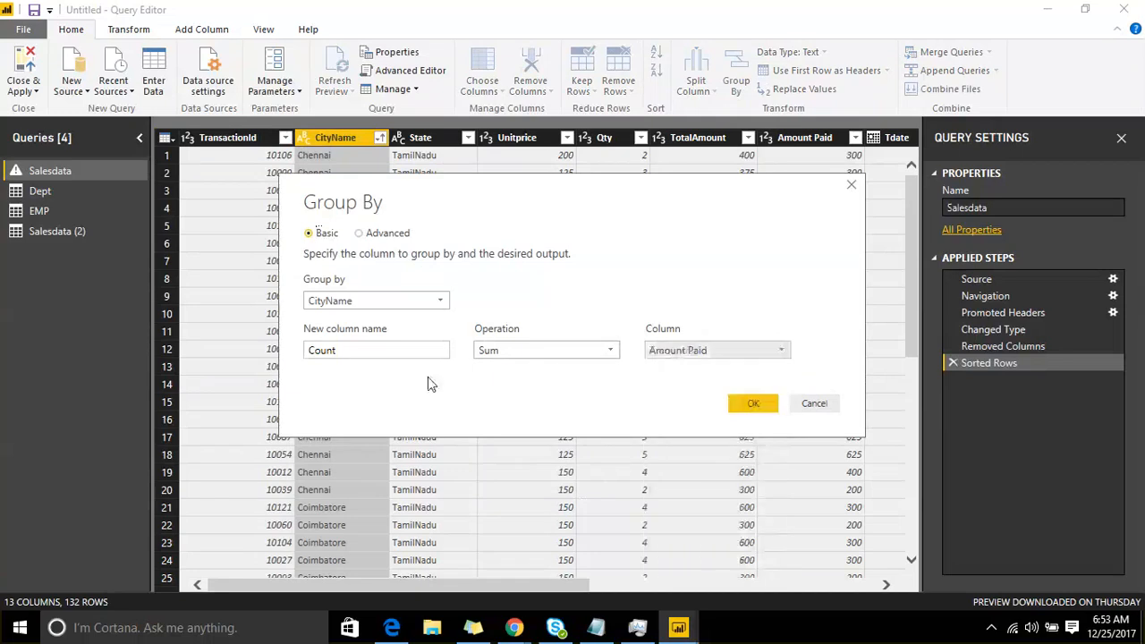
pyautogui.click(748, 407)
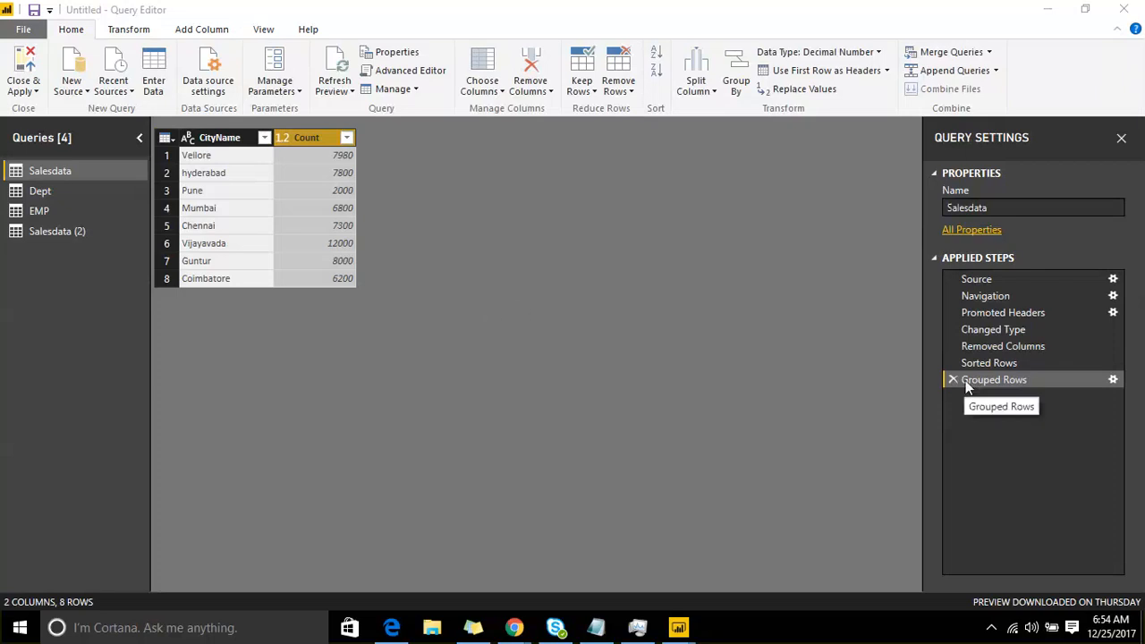
pyautogui.click(953, 380)
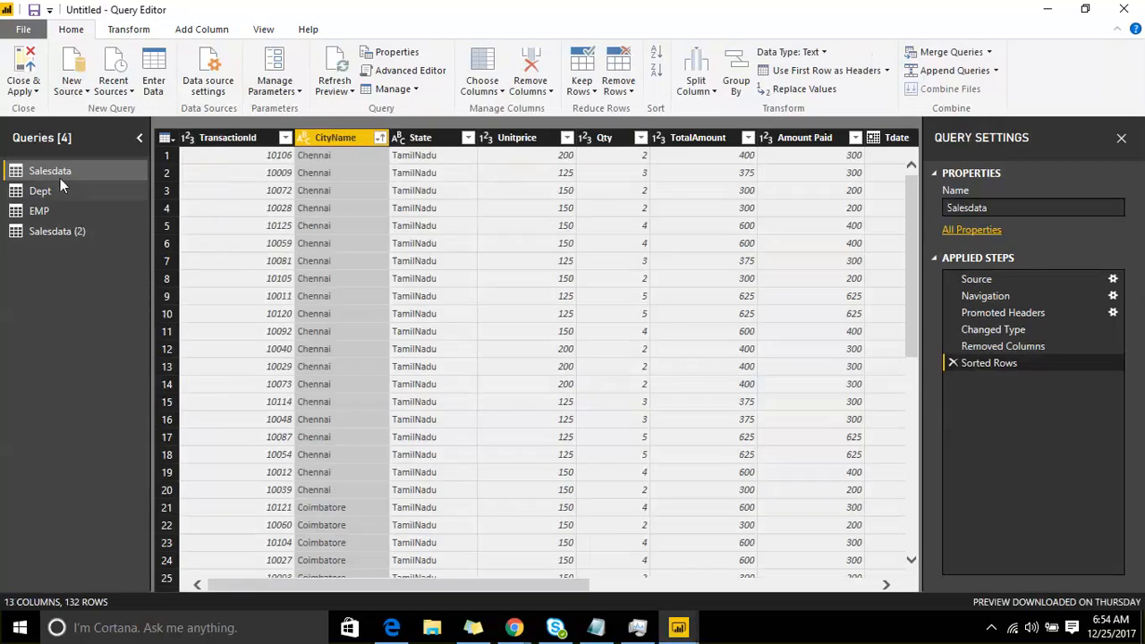
# Step: Duplicate the Salesdata query together with its applied steps
pyautogui.rightClick(59, 178)
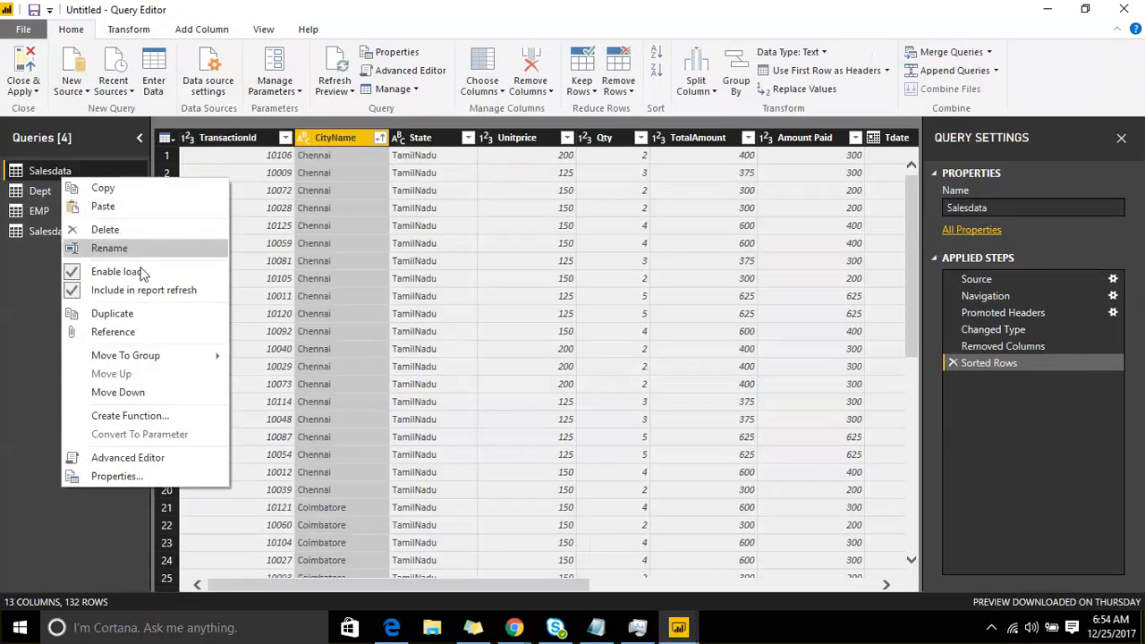
pyautogui.click(149, 322)
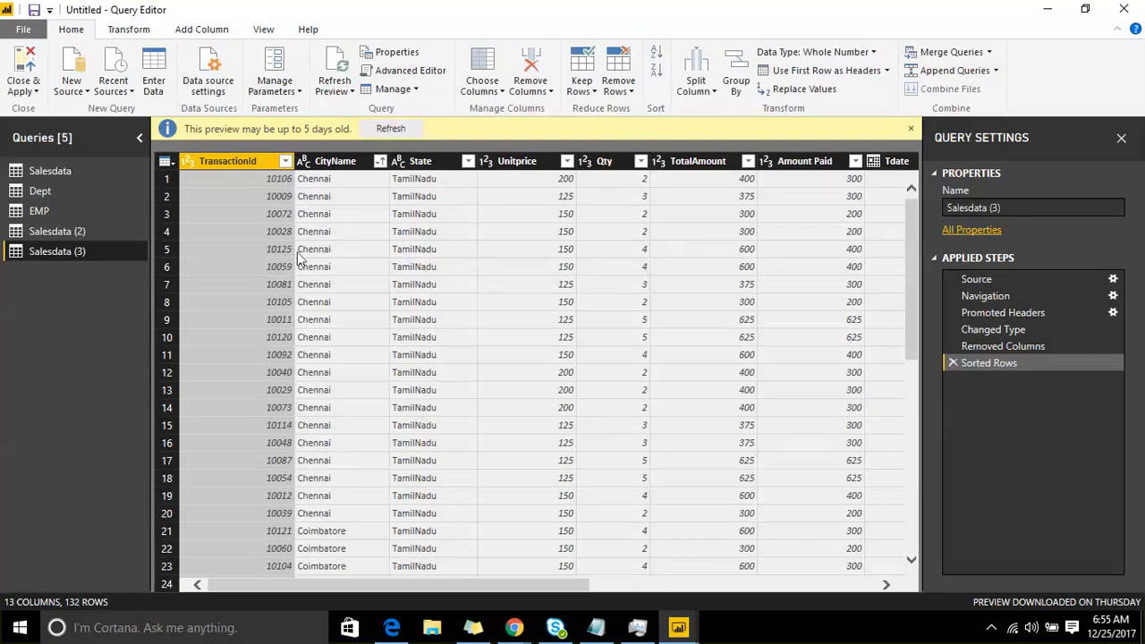
# Step: Create a new query that references the Salesdata query
pyautogui.click(51, 173)
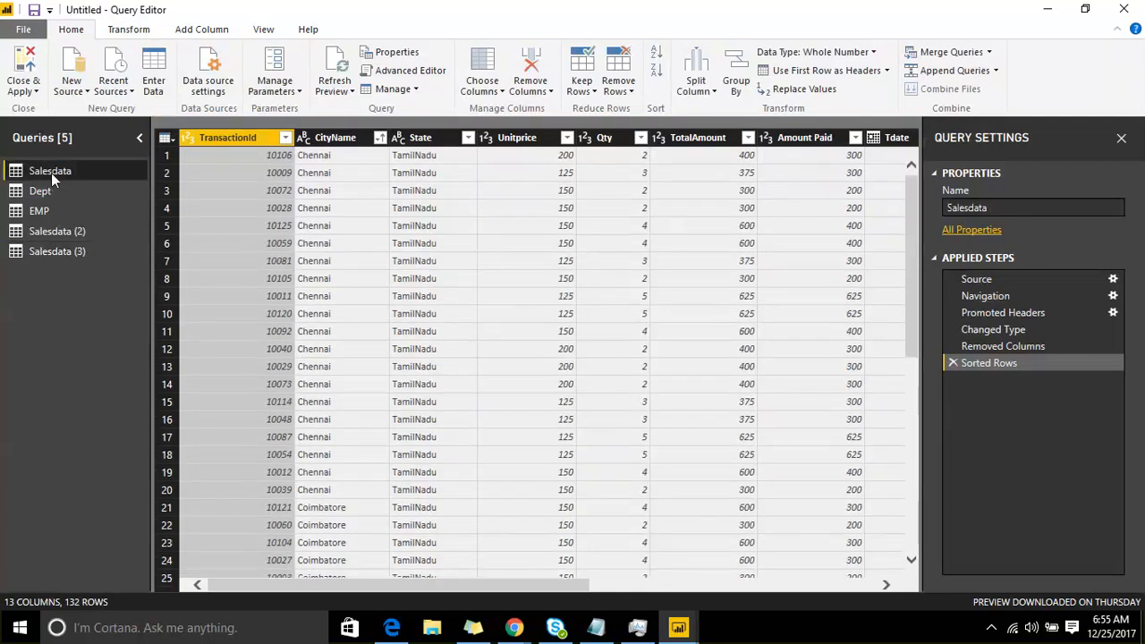
pyautogui.rightClick(51, 173)
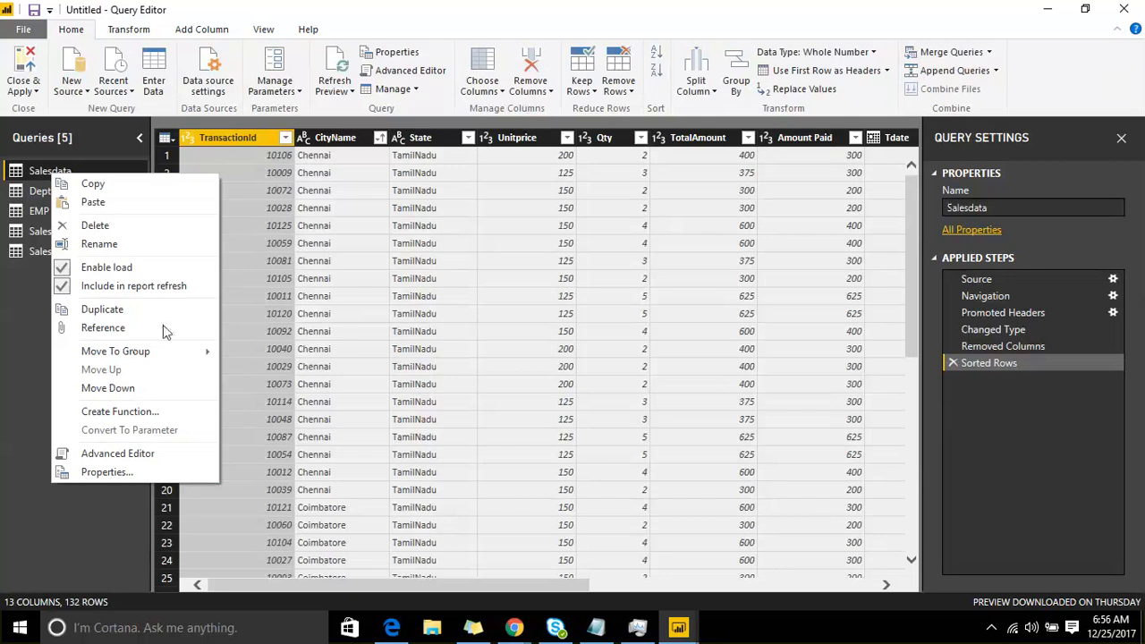
pyautogui.click(71, 323)
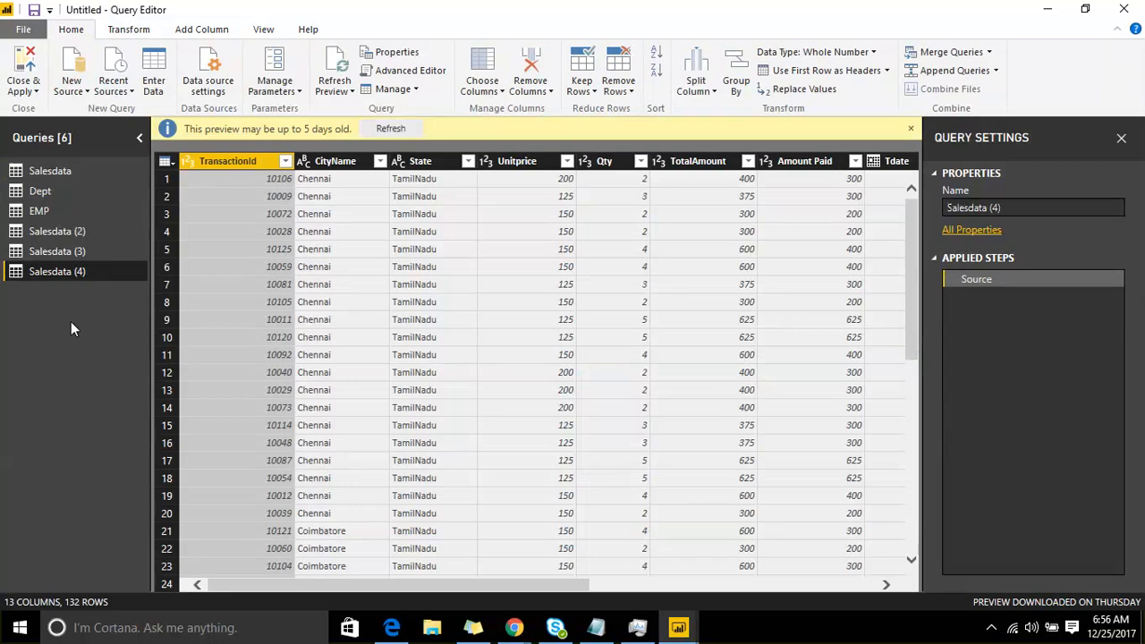
# Step: Move the Salesdata (4) query to a new group named SALES with the description NA
pyautogui.rightClick(126, 271)
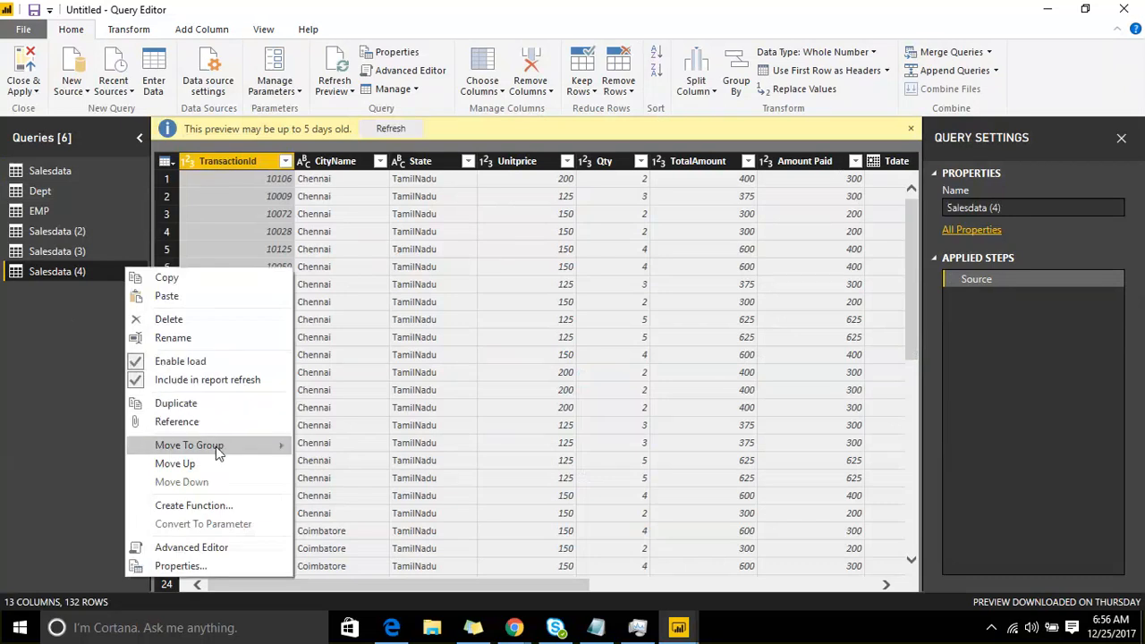
pyautogui.moveTo(218, 454)
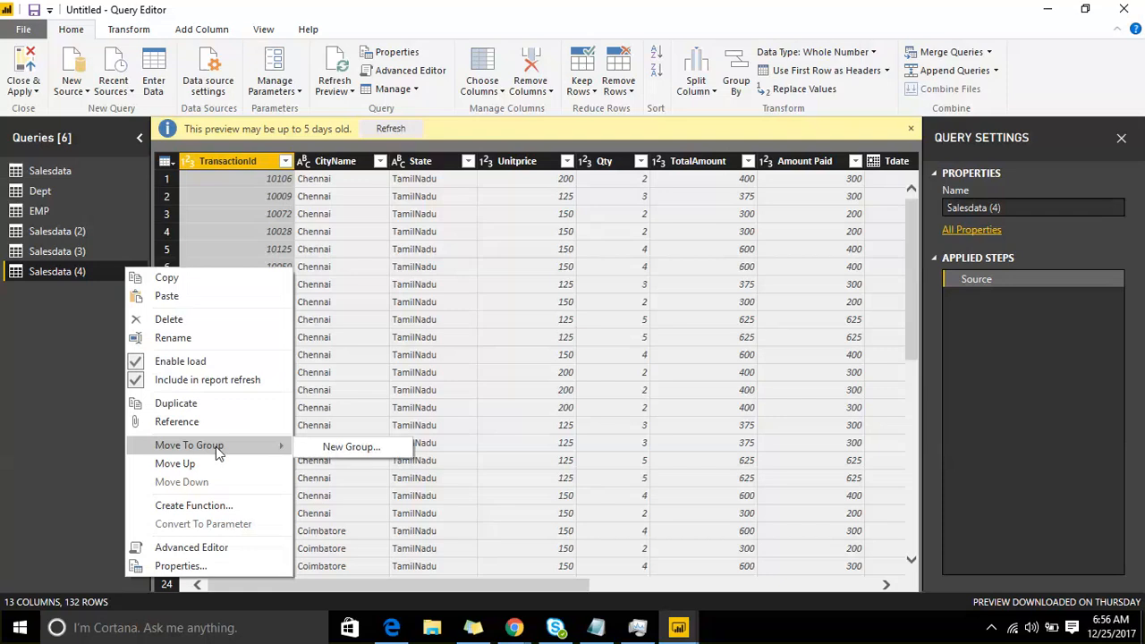
pyautogui.click(326, 450)
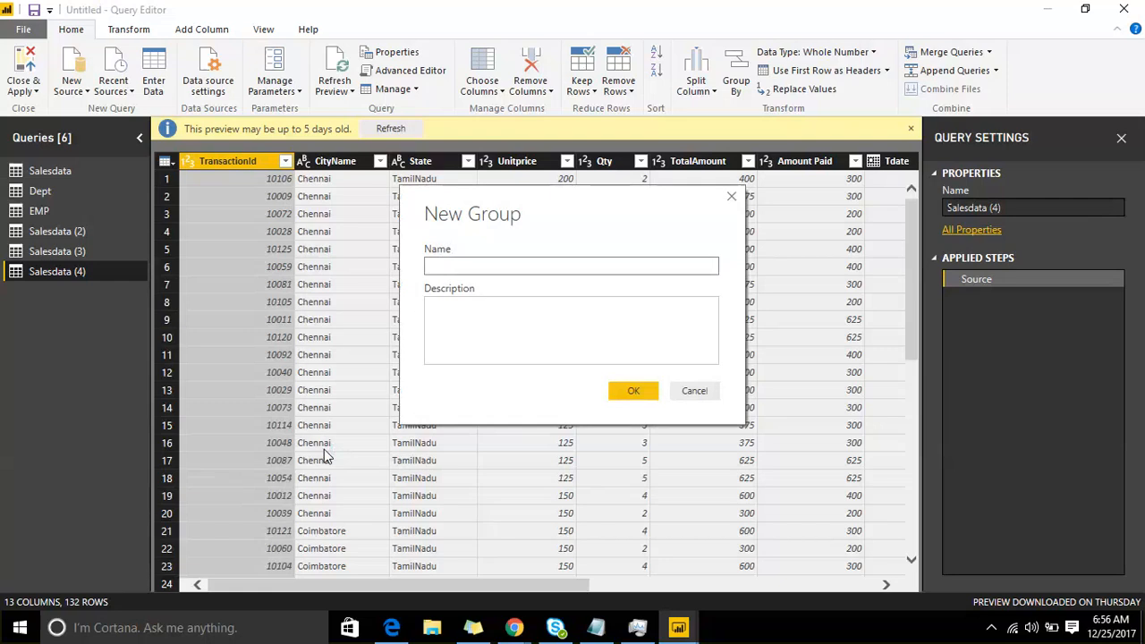
pyautogui.write('sALE')
pyautogui.write('S')
pyautogui.press('BackSpace')
pyautogui.press('BackSpace')
pyautogui.press('BackSpace')
pyautogui.press('BackSpace')
pyautogui.press('BackSpace')
pyautogui.write('SA')
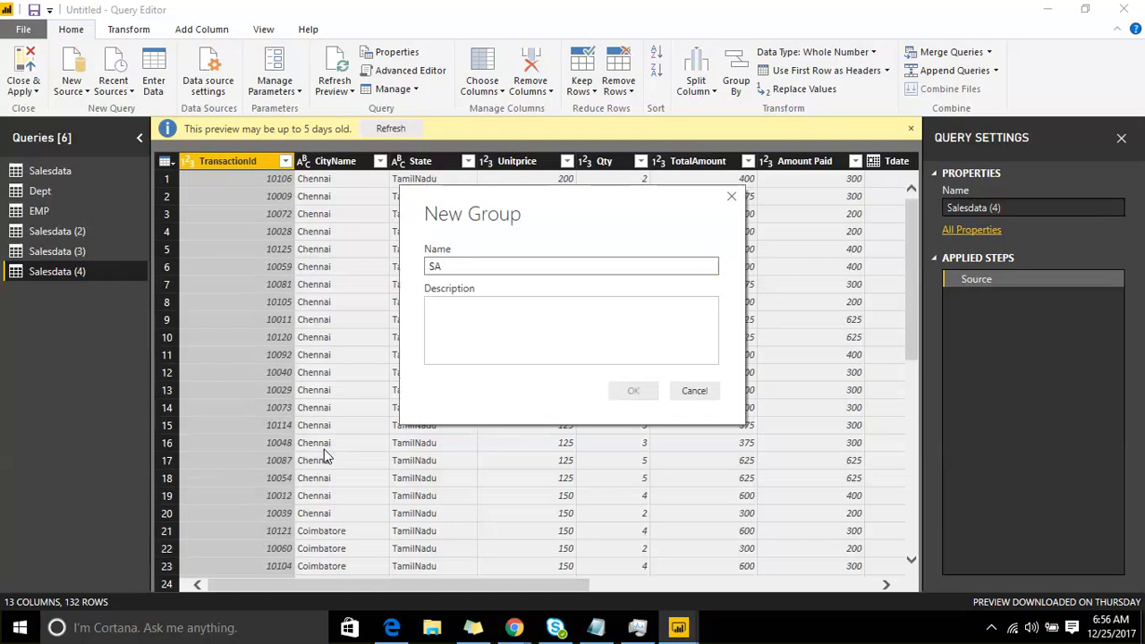
pyautogui.write('LES')
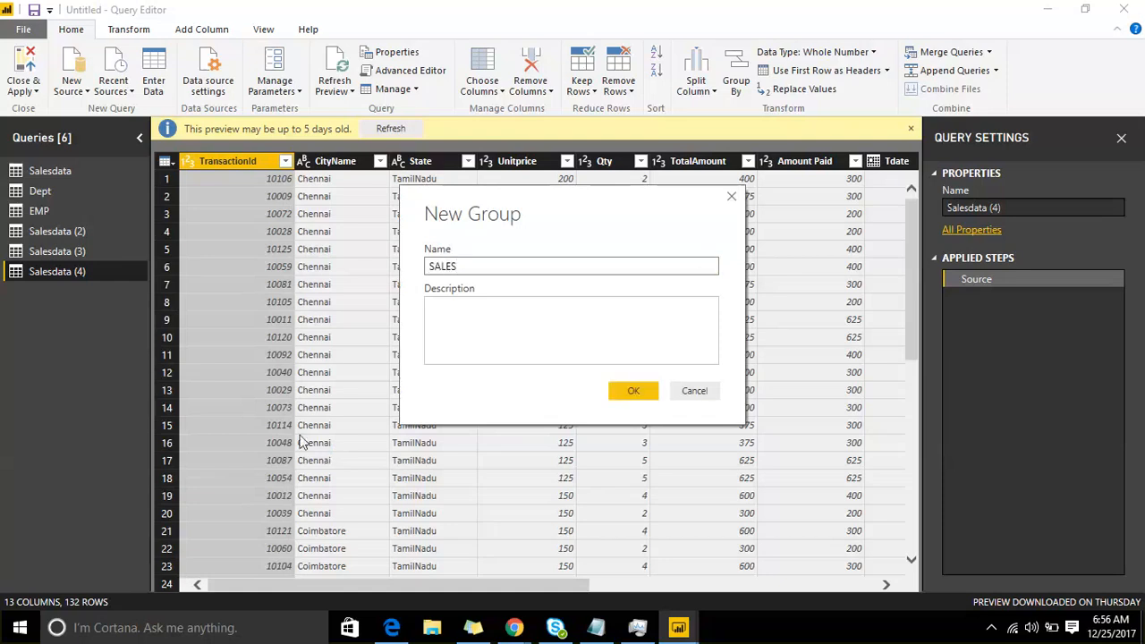
pyautogui.click(455, 306)
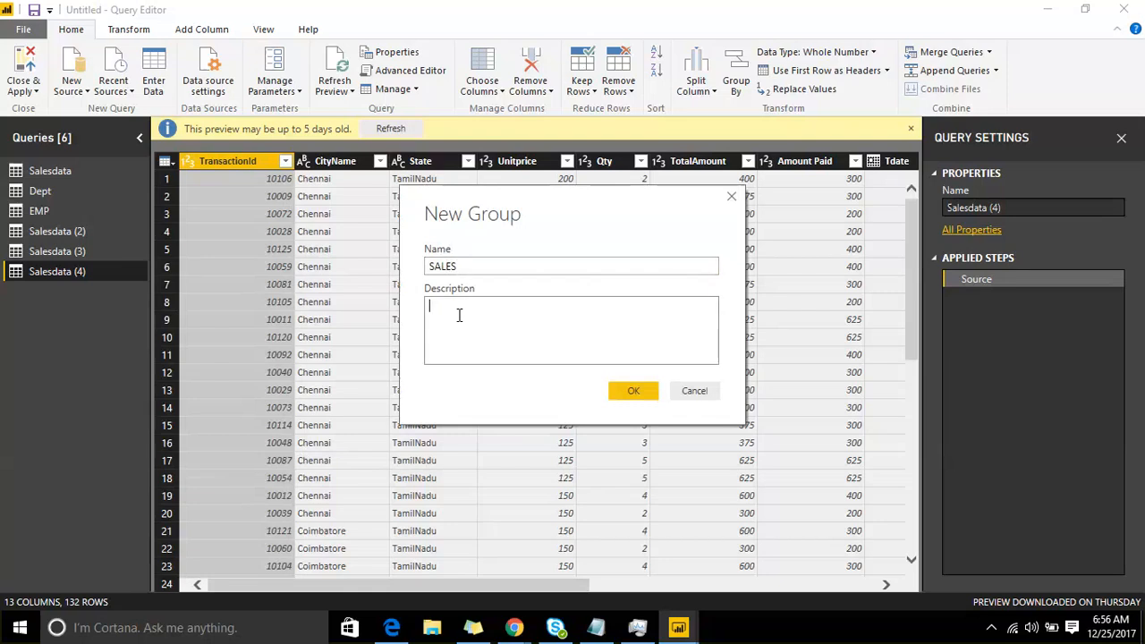
pyautogui.write('NA')
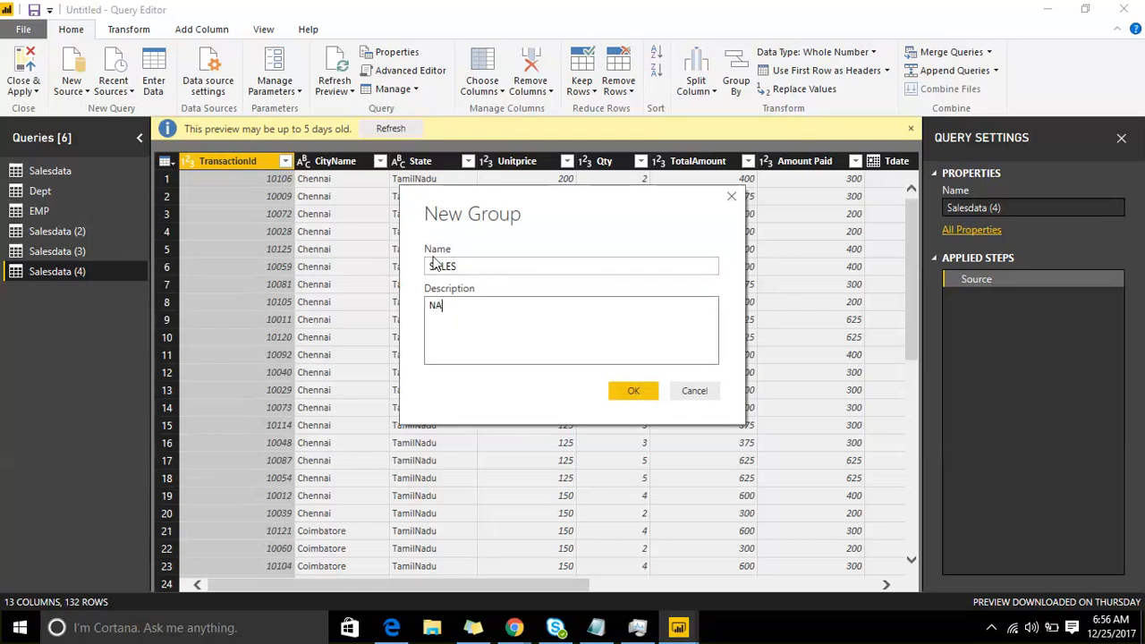
pyautogui.click(613, 392)
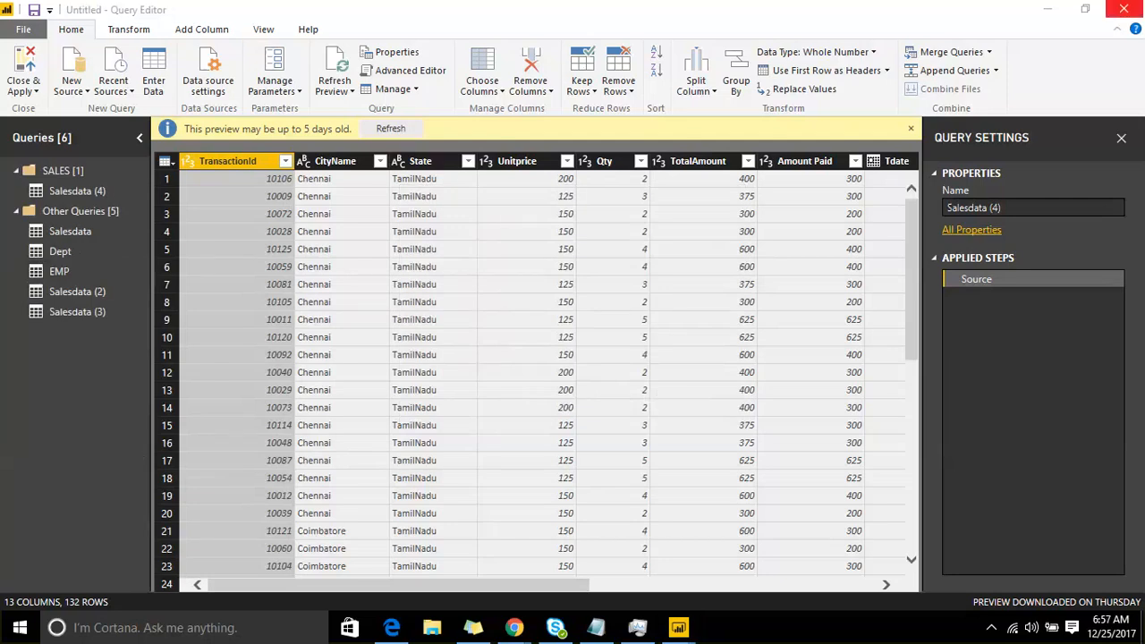
# Step: Move the Salesdata, Salesdata (2) and Salesdata (3) queries into the SALES group
pyautogui.click(74, 234)
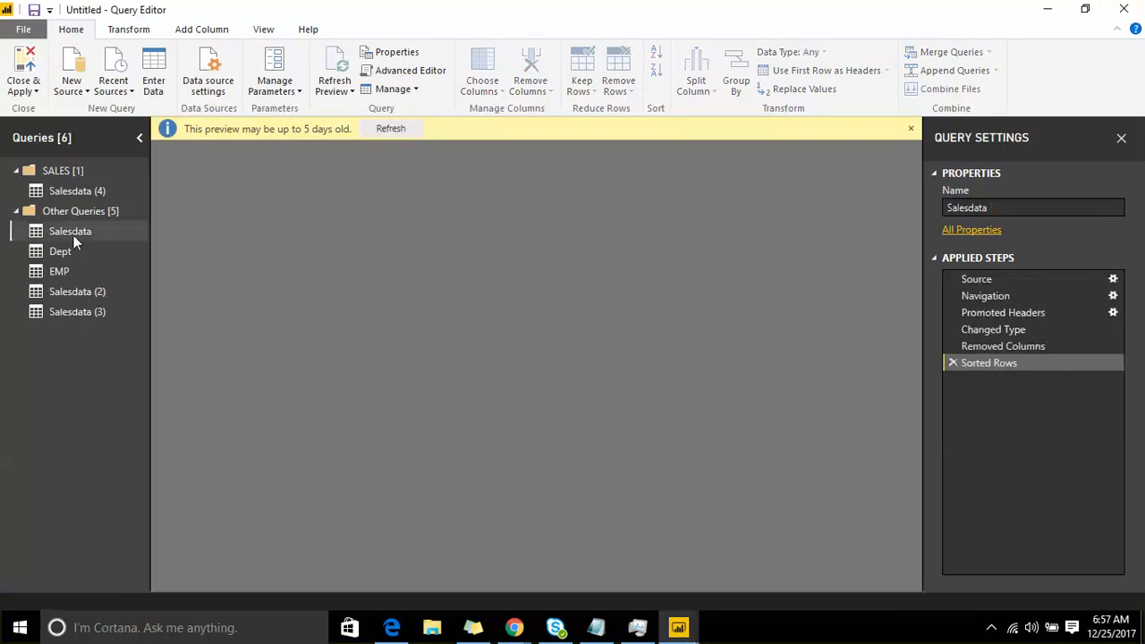
pyautogui.rightClick(73, 235)
pyautogui.moveTo(217, 413)
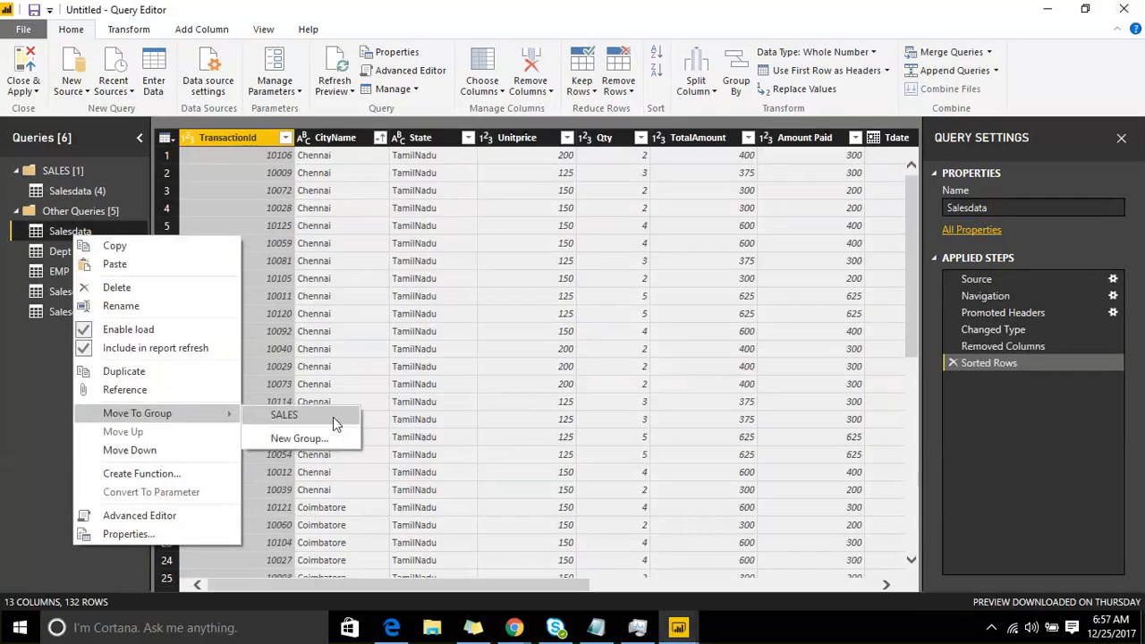
pyautogui.click(332, 417)
pyautogui.click(97, 295)
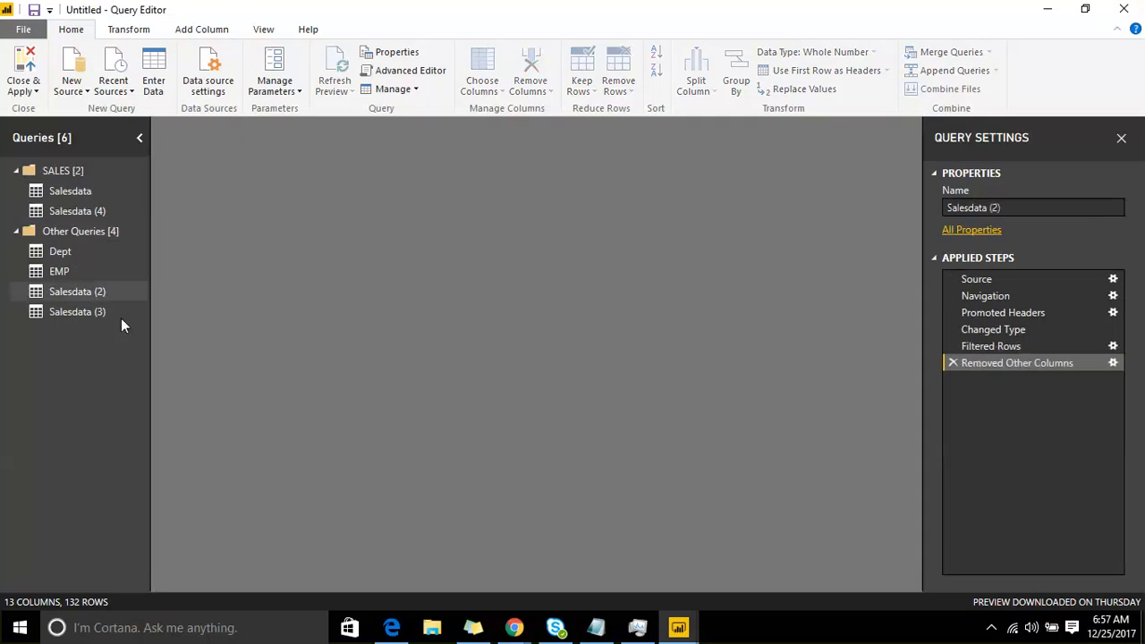
pyautogui.rightClick(100, 294)
pyautogui.moveTo(243, 475)
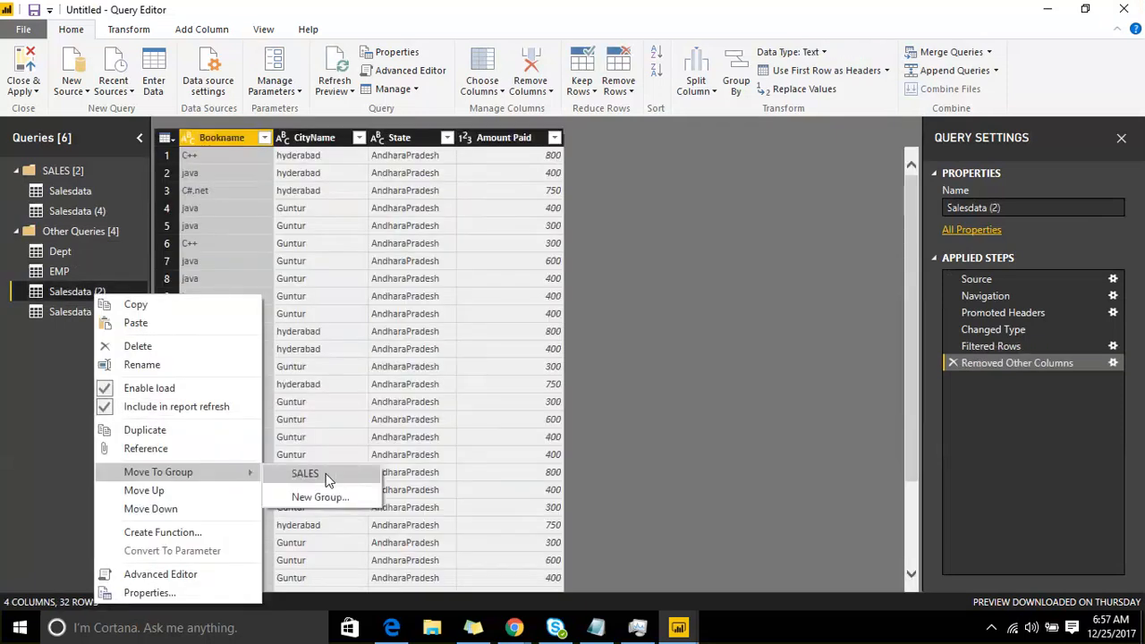
pyautogui.click(338, 474)
pyautogui.click(91, 312)
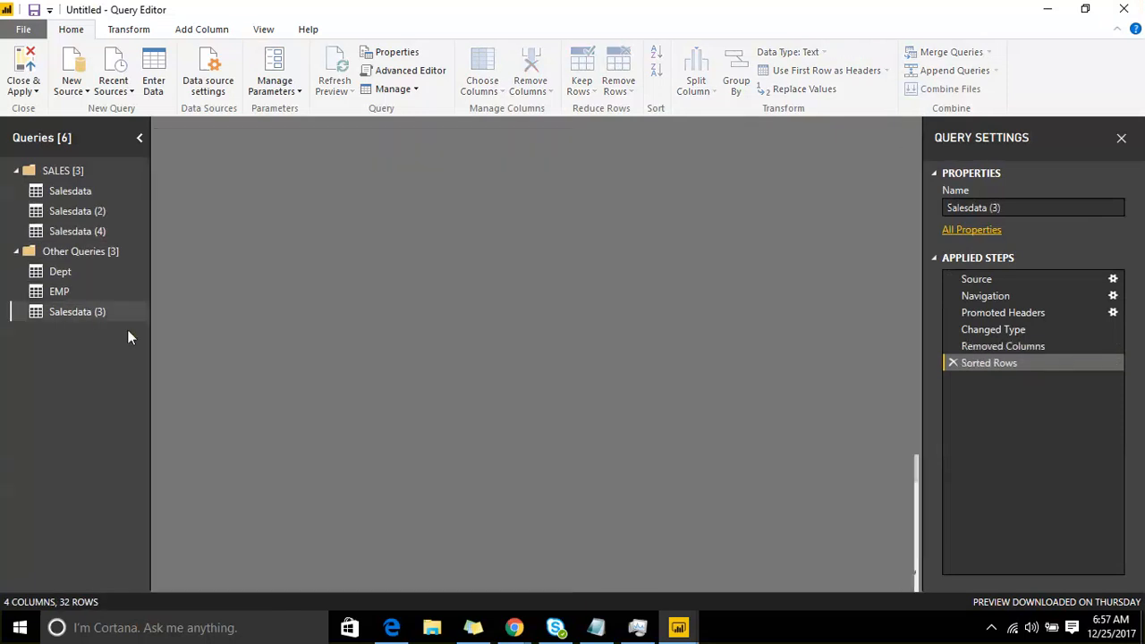
pyautogui.rightClick(109, 312)
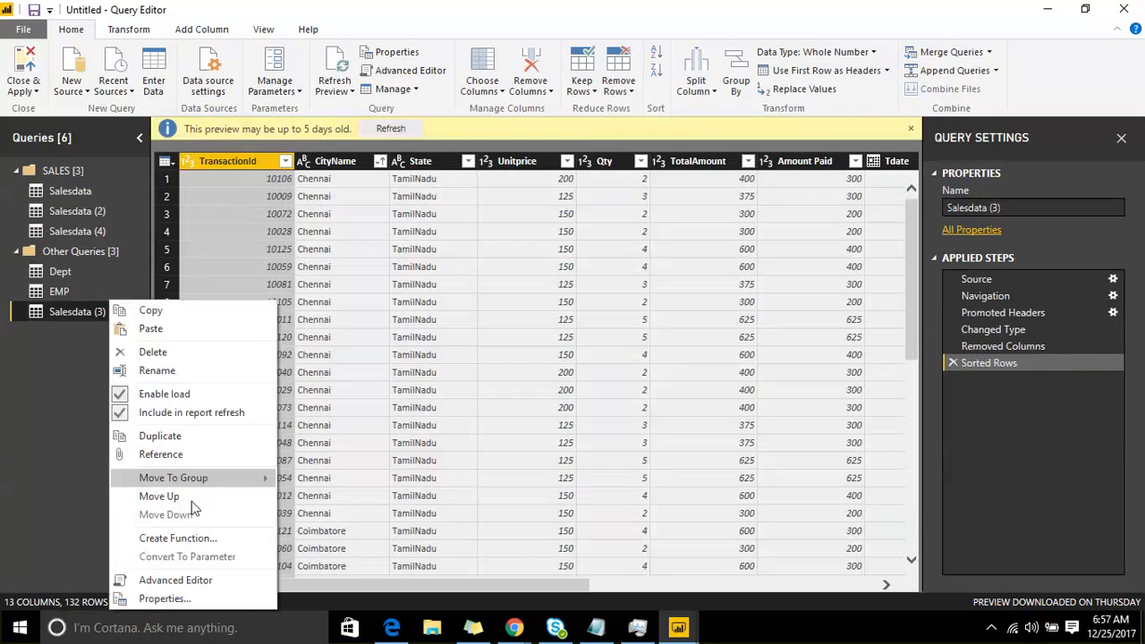
pyautogui.moveTo(225, 486)
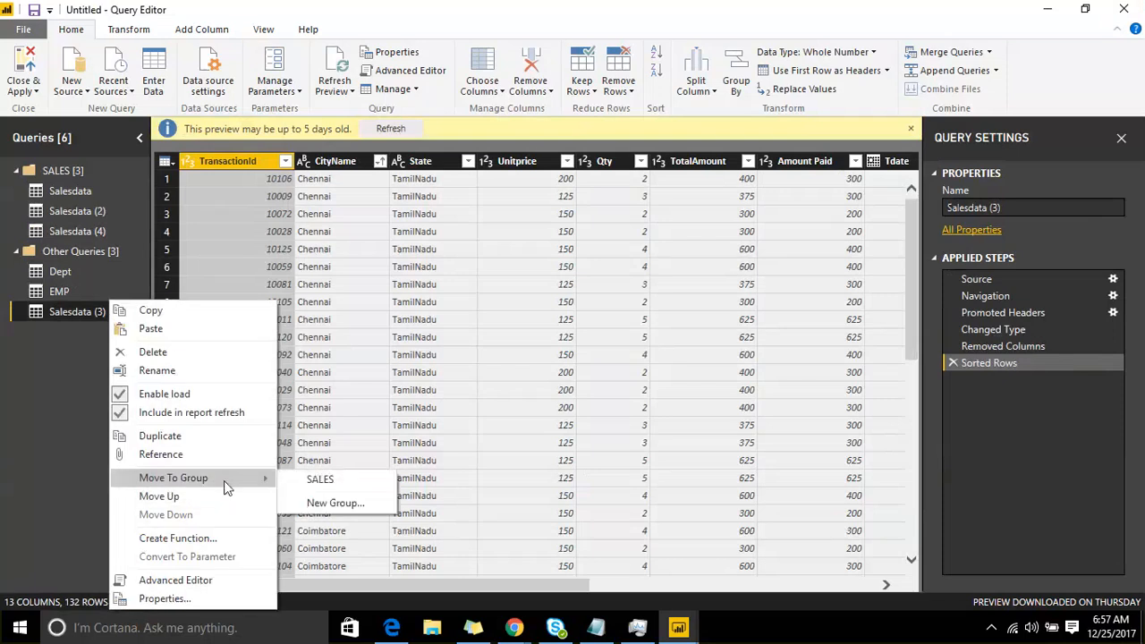
pyautogui.click(320, 480)
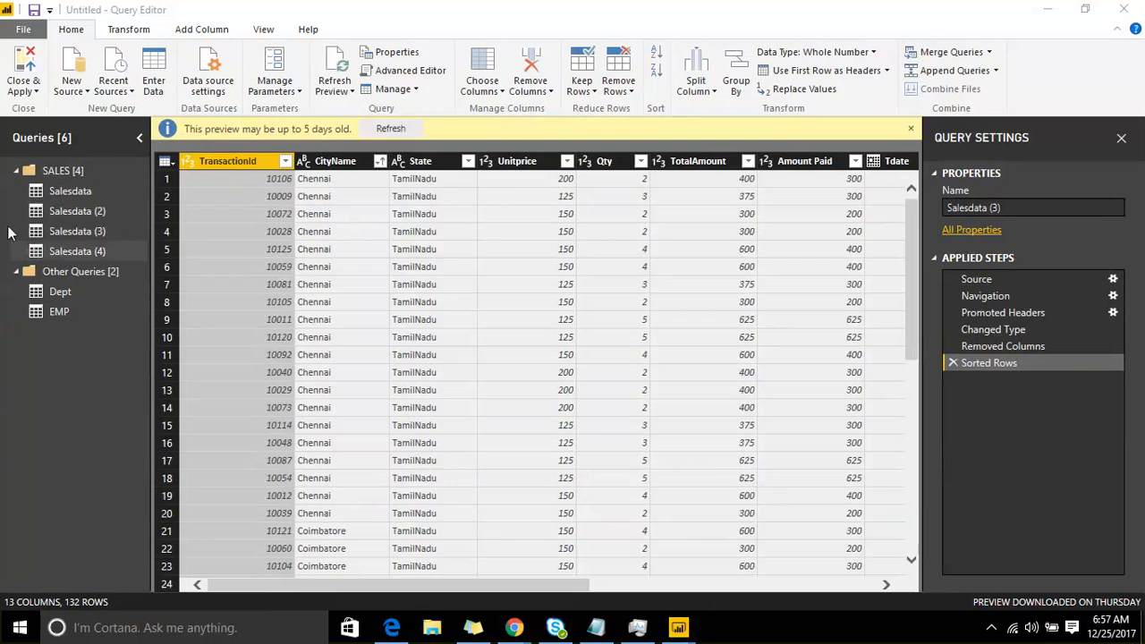
# Step: Move the Salesdata (4) query up one place within the SALES group, above Salesdata (3)
pyautogui.click(52, 254)
pyautogui.rightClick(53, 254)
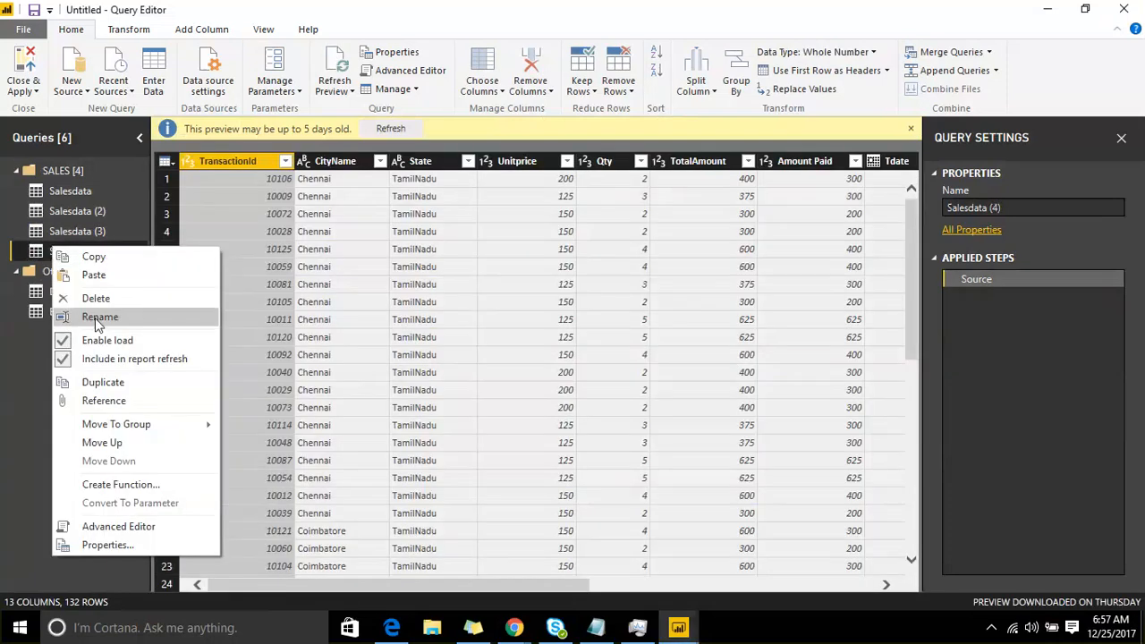
pyautogui.moveTo(140, 426)
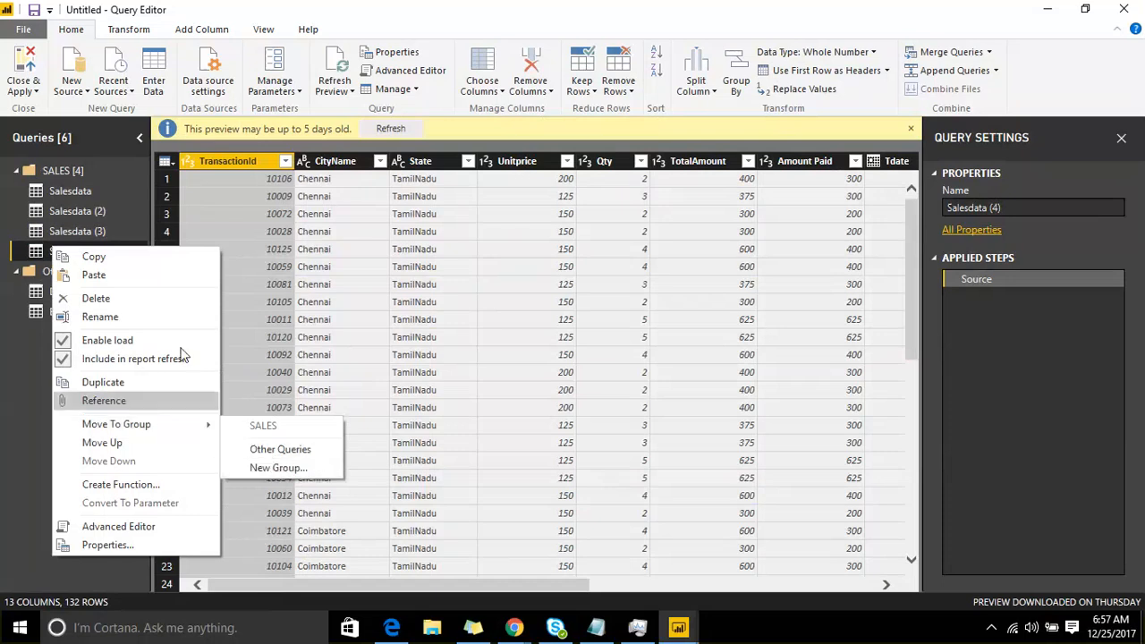
pyautogui.click(102, 442)
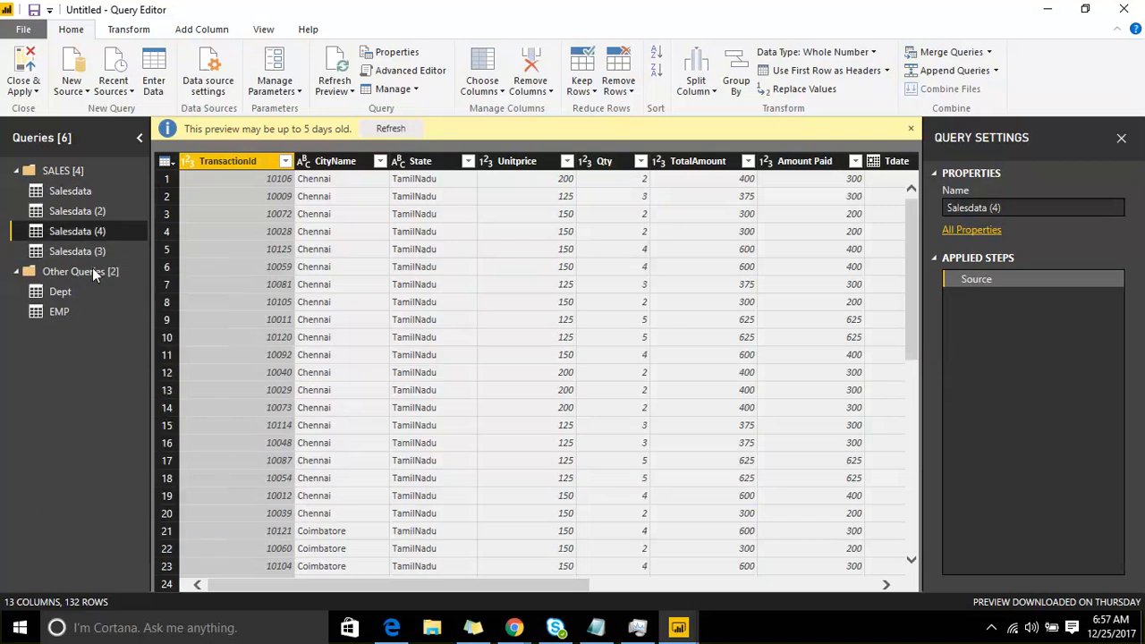
# Step: Move the Salesdata (4) query up above Salesdata (2) and back down one place
pyautogui.rightClick(93, 236)
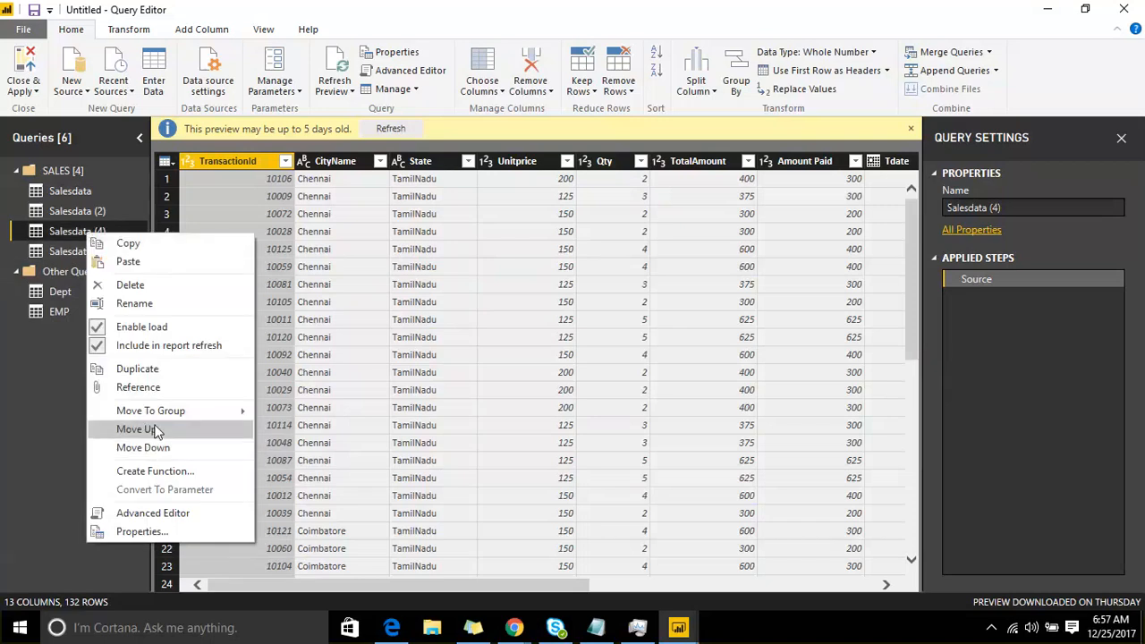
pyautogui.click(136, 430)
pyautogui.rightClick(94, 219)
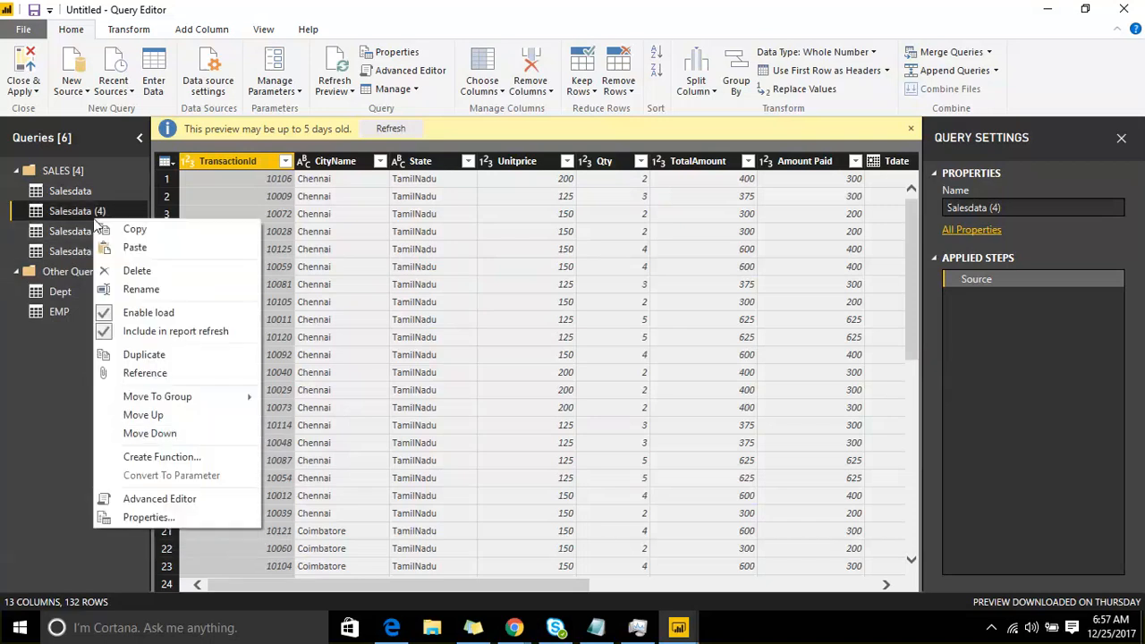
pyautogui.click(161, 437)
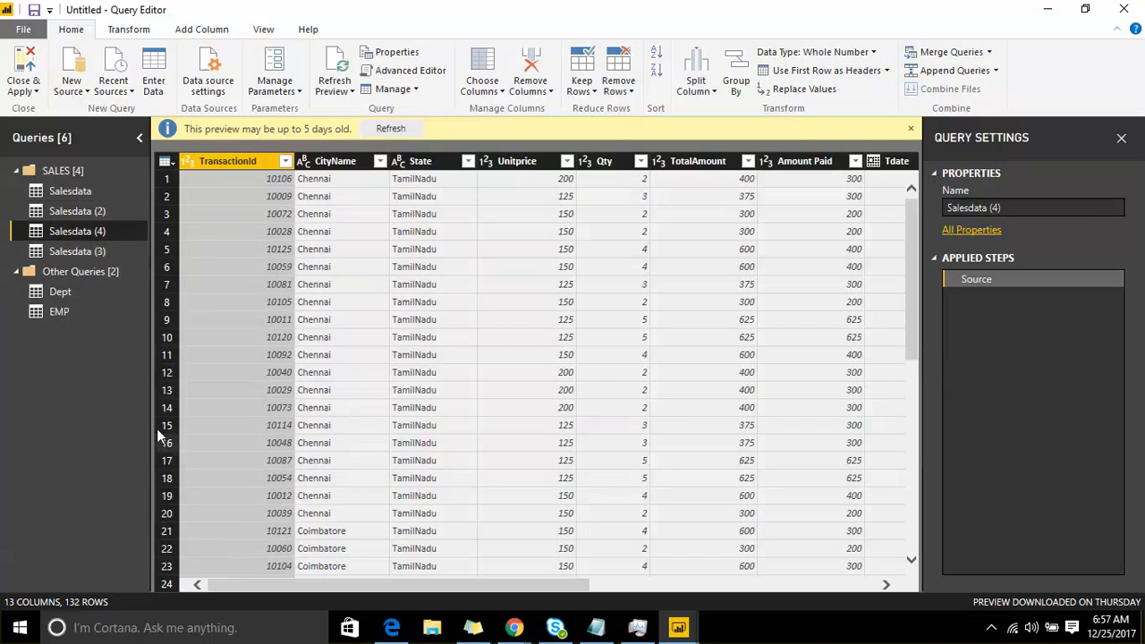
# Step: Examine the code of the Salesdata (4) query in the Advanced Editor and close it
pyautogui.rightClick(97, 234)
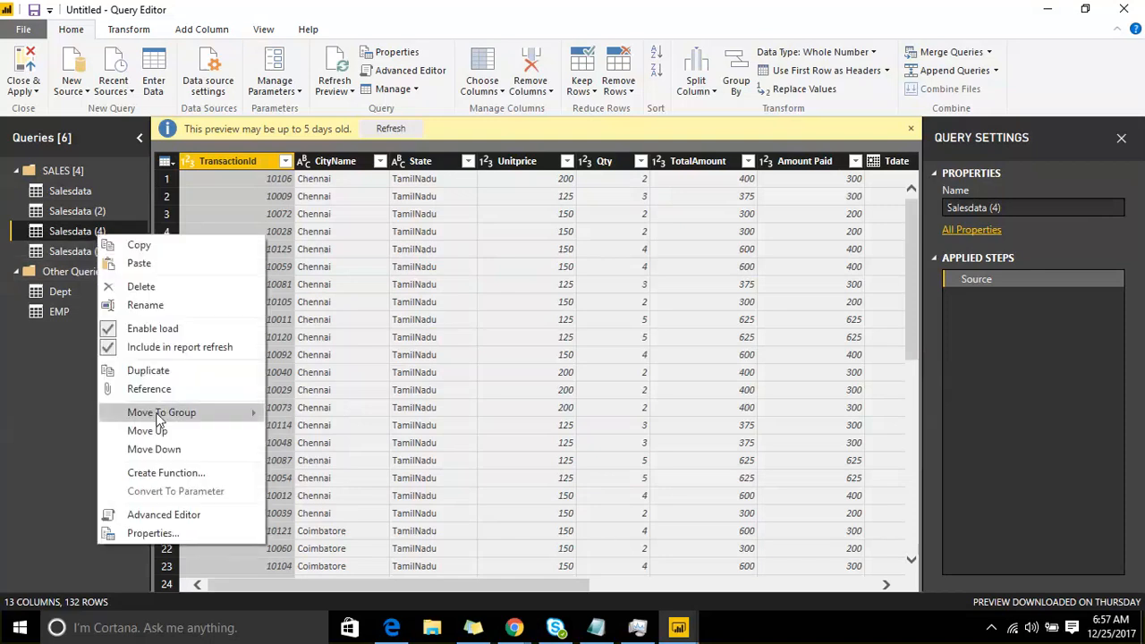
pyautogui.moveTo(156, 413)
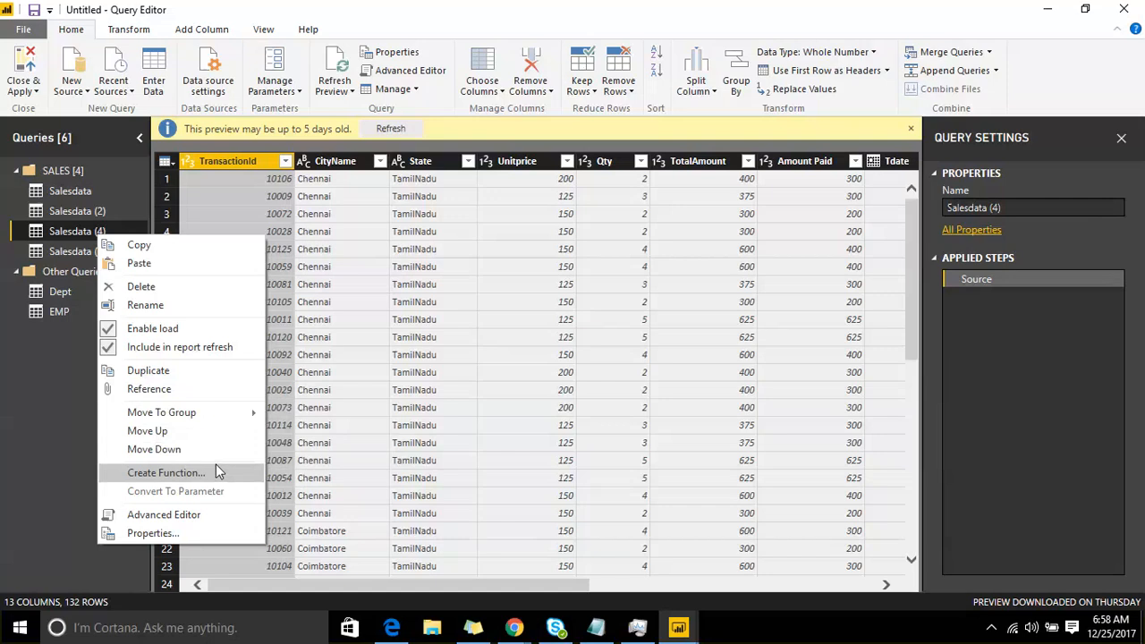
pyautogui.click(205, 514)
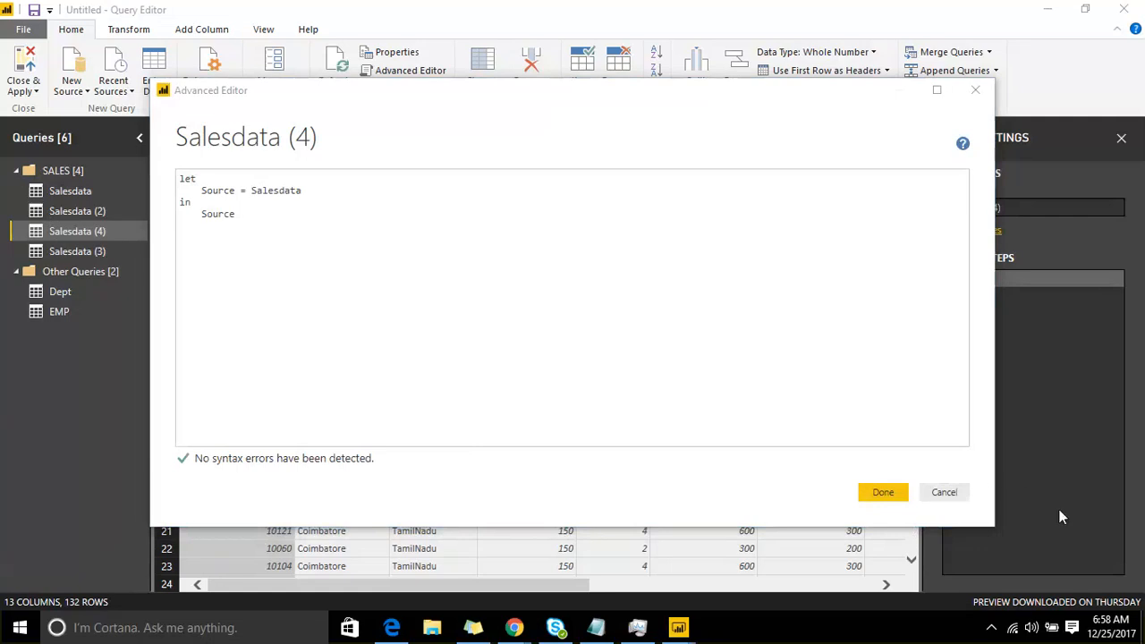
pyautogui.click(902, 491)
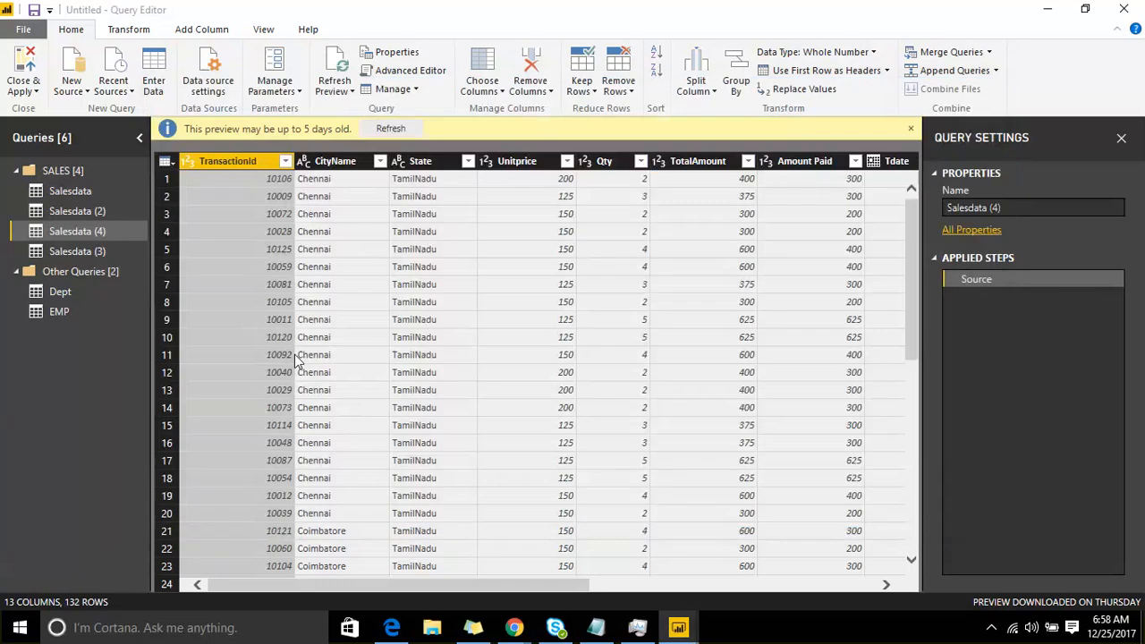
# Step: Examine the Dept query's code in the Advanced Editor, including its source file path and transformation lines, and close it
pyautogui.click(60, 293)
pyautogui.rightClick(58, 295)
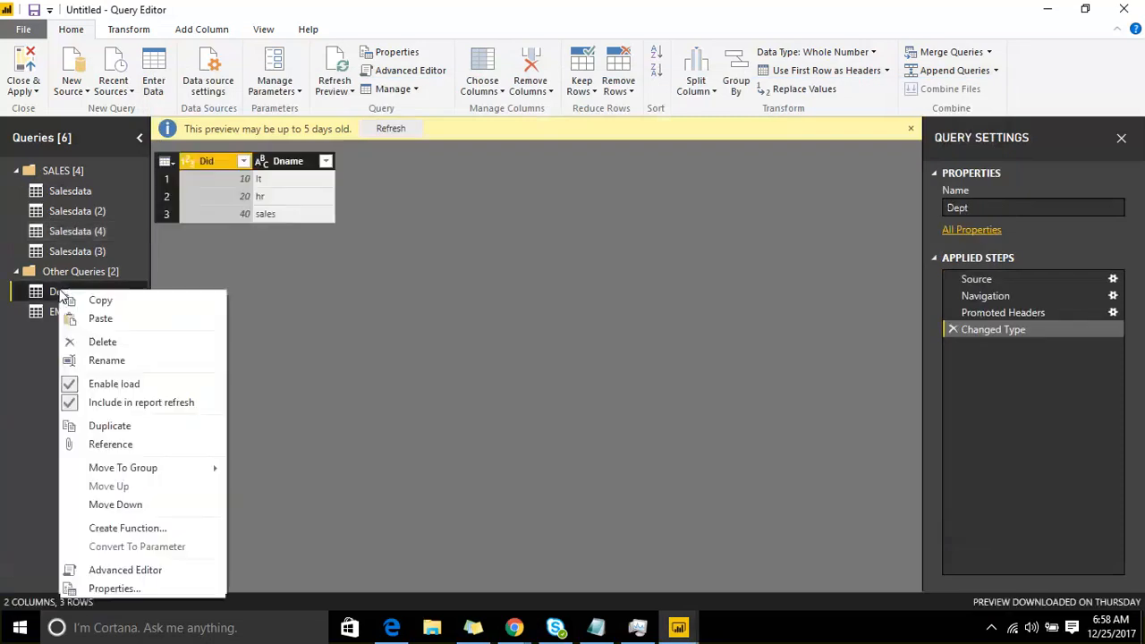
pyautogui.click(166, 569)
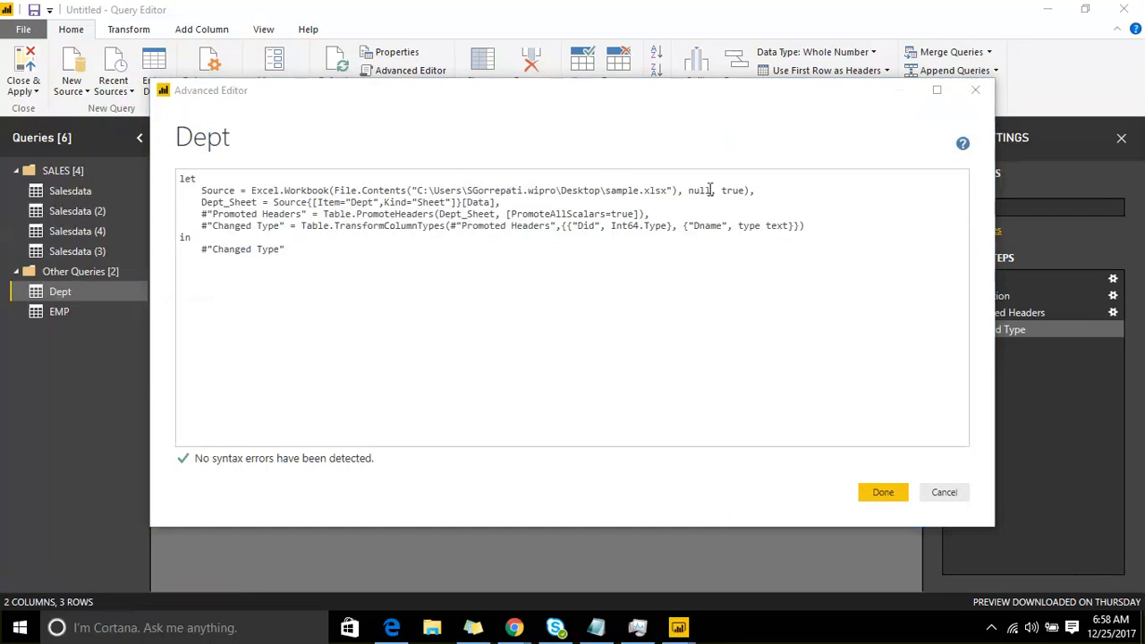
pyautogui.moveTo(670, 192); pyautogui.dragTo(418, 191)
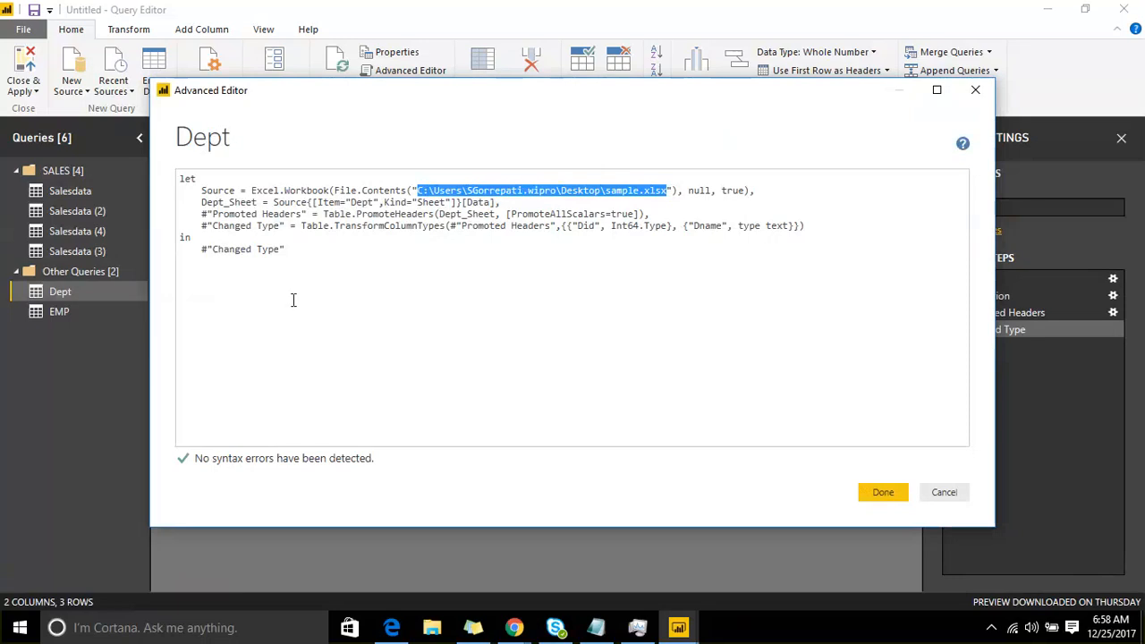
pyautogui.moveTo(317, 202); pyautogui.dragTo(192, 237)
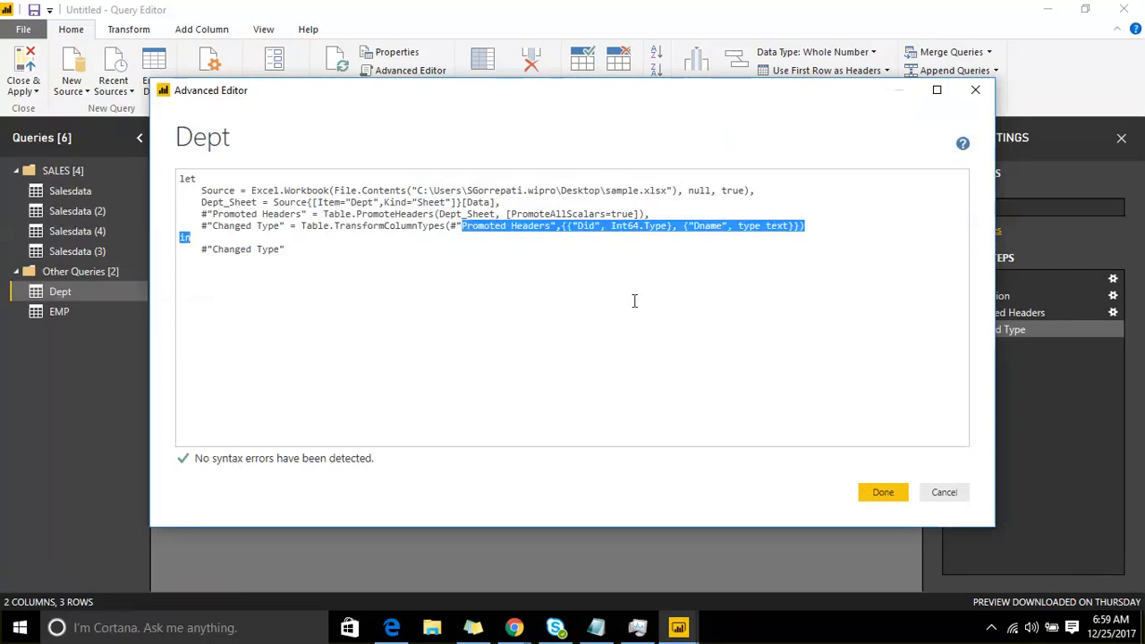
pyautogui.click(868, 498)
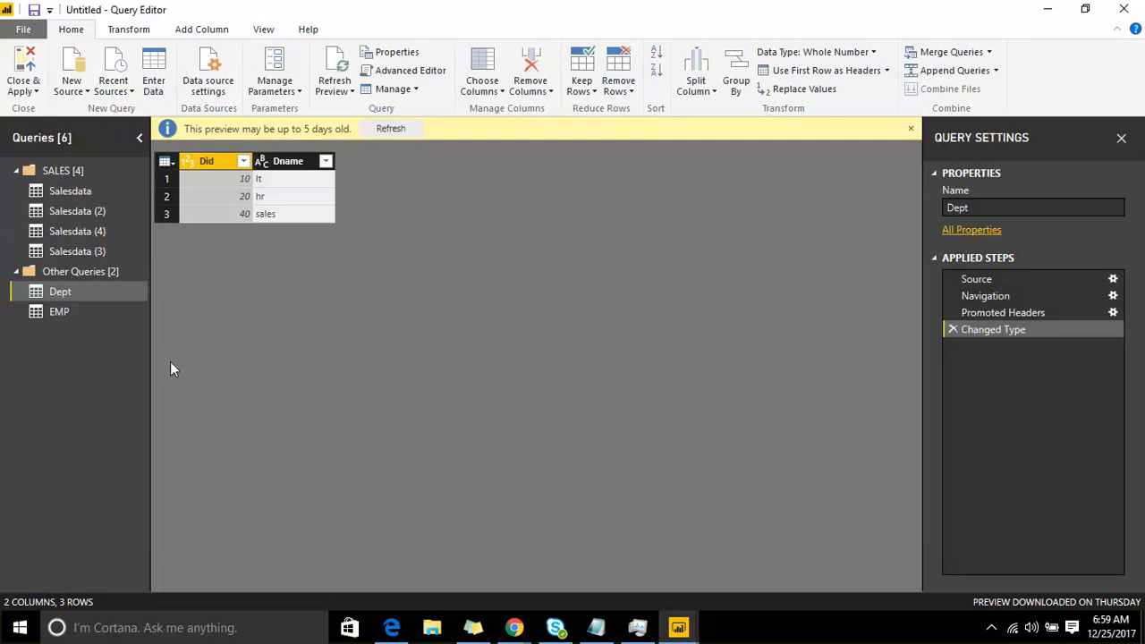
# Step: Open the Dept query's properties and examine its name and description fields
pyautogui.rightClick(96, 291)
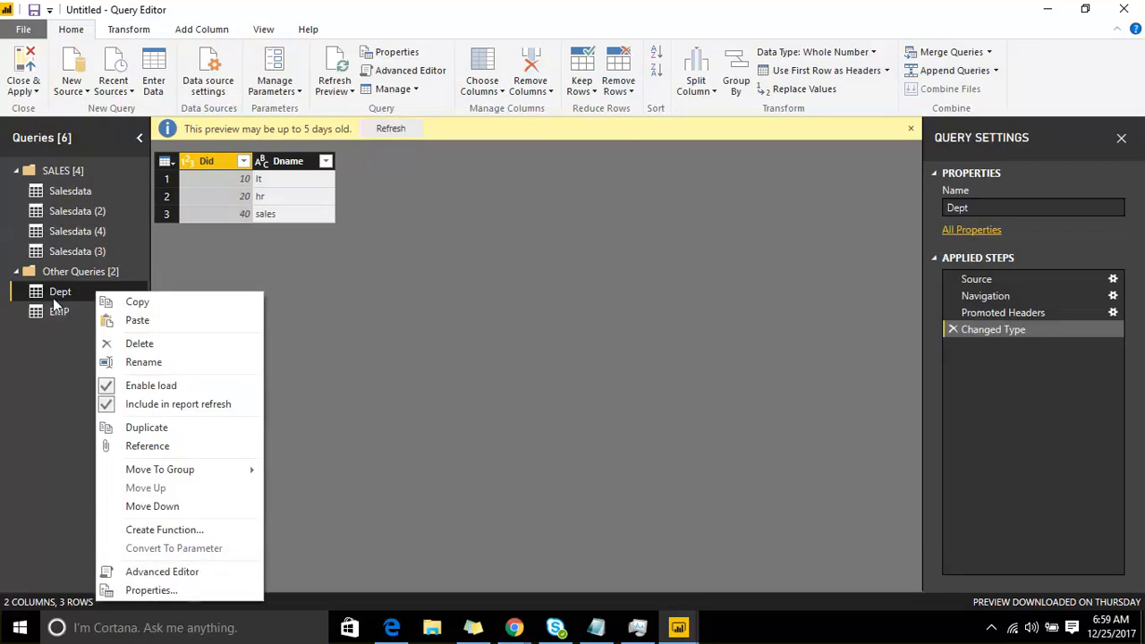
pyautogui.click(147, 590)
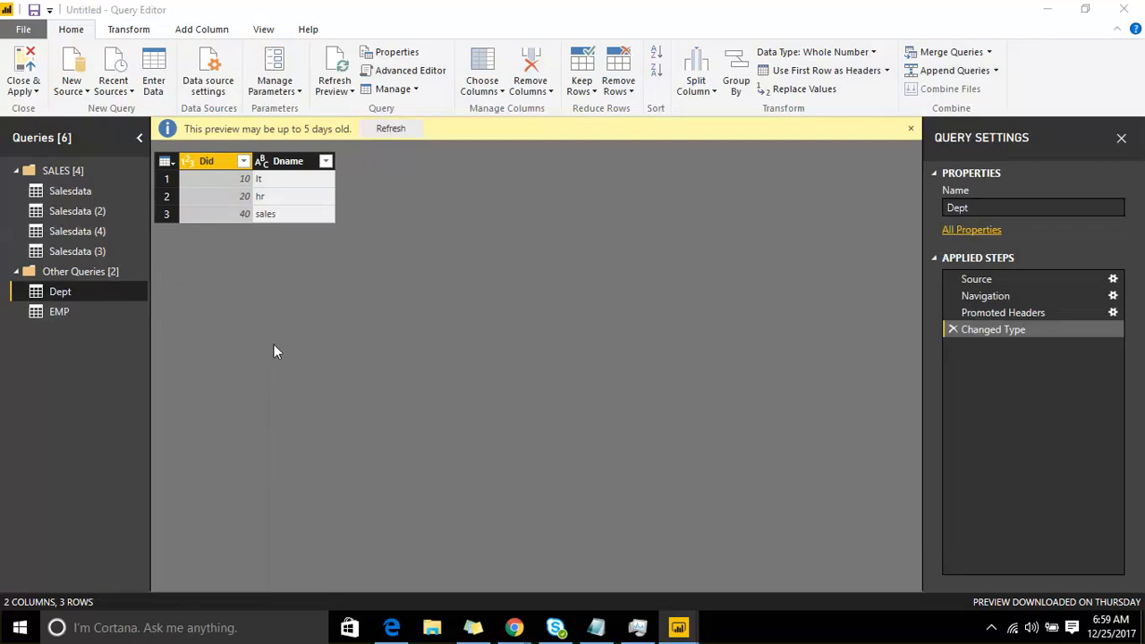
pyautogui.click(462, 294)
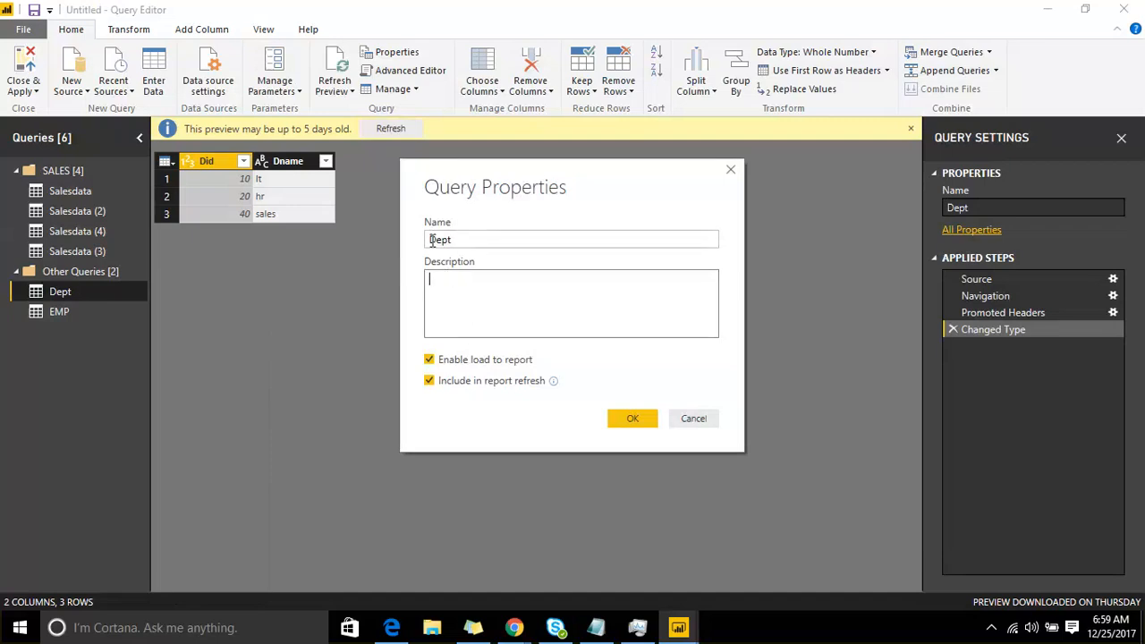
pyautogui.click(510, 239)
pyautogui.click(493, 272)
# Step: Toggle the Dept query's Enable load to report and Include in report refresh options off and on again, and accept the properties
pyautogui.click(471, 364)
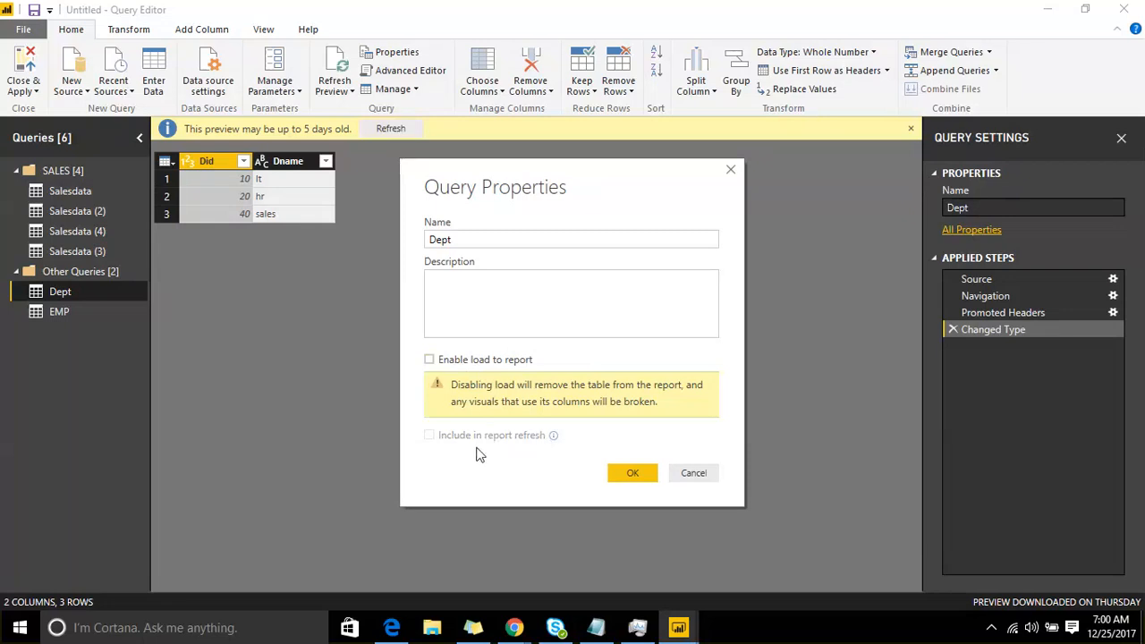
pyautogui.click(437, 365)
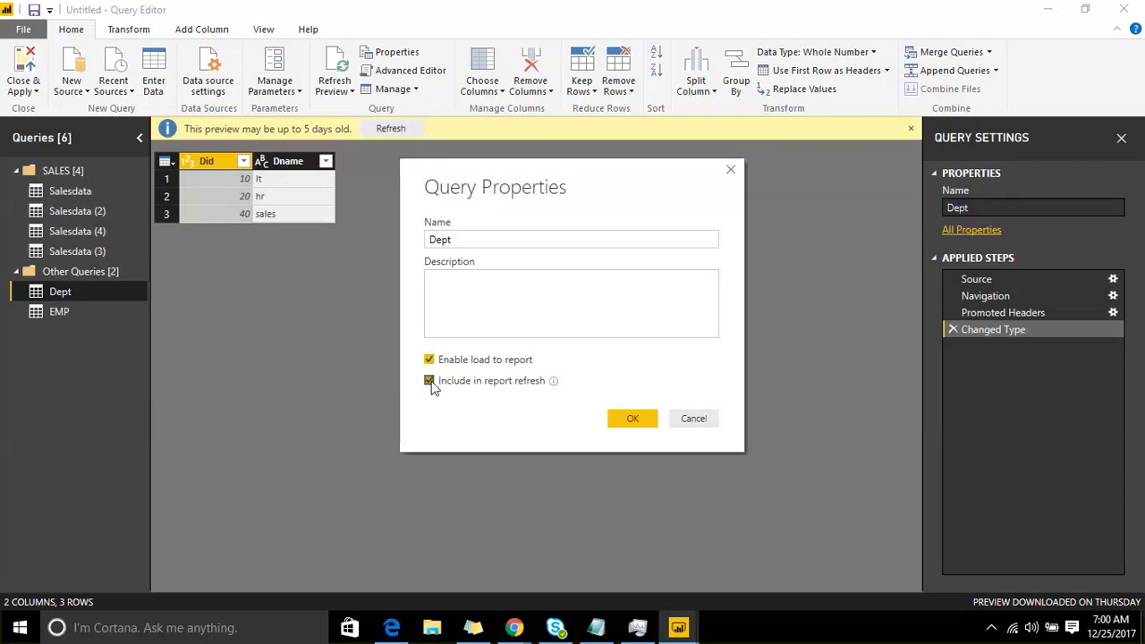
pyautogui.click(431, 385)
pyautogui.click(429, 381)
pyautogui.click(429, 382)
pyautogui.click(428, 362)
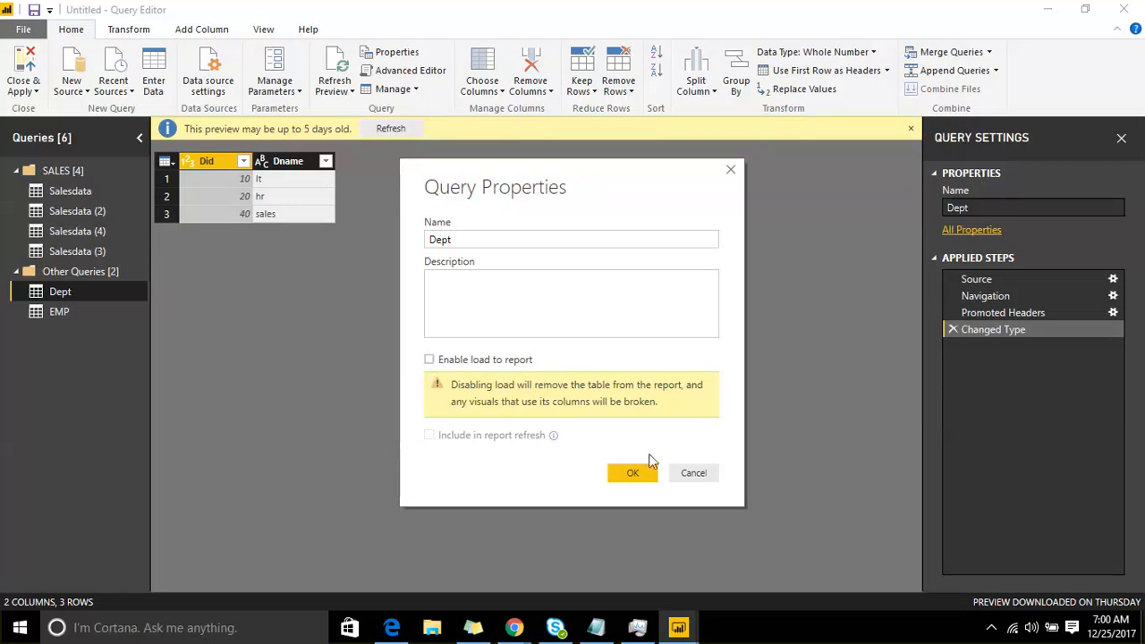
pyautogui.click(429, 359)
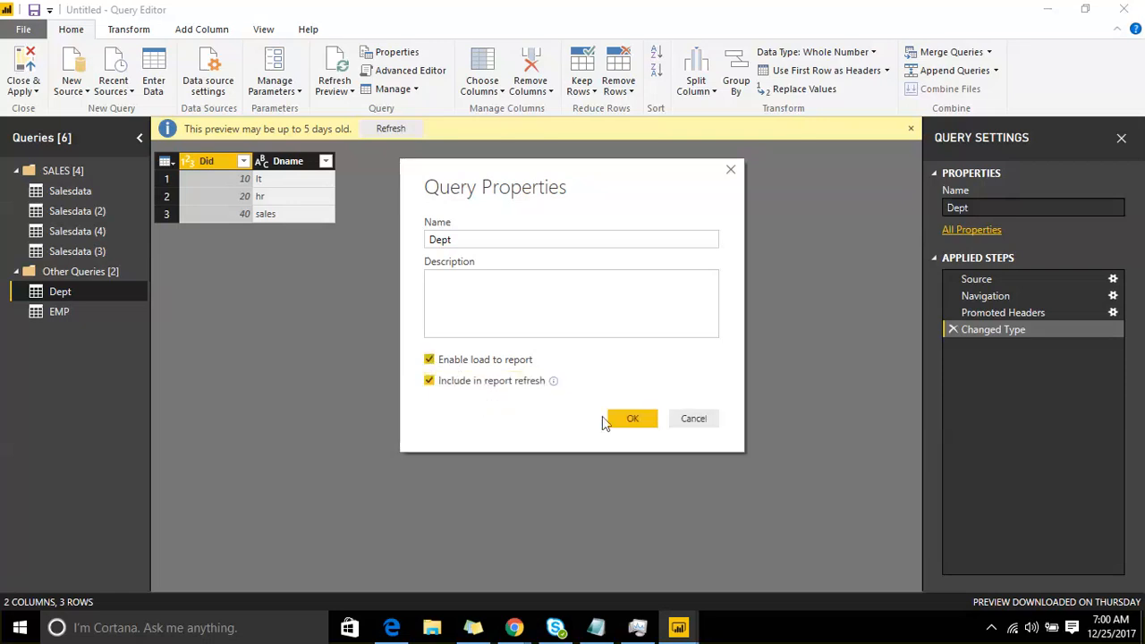
pyautogui.click(629, 418)
pyautogui.rightClick(116, 291)
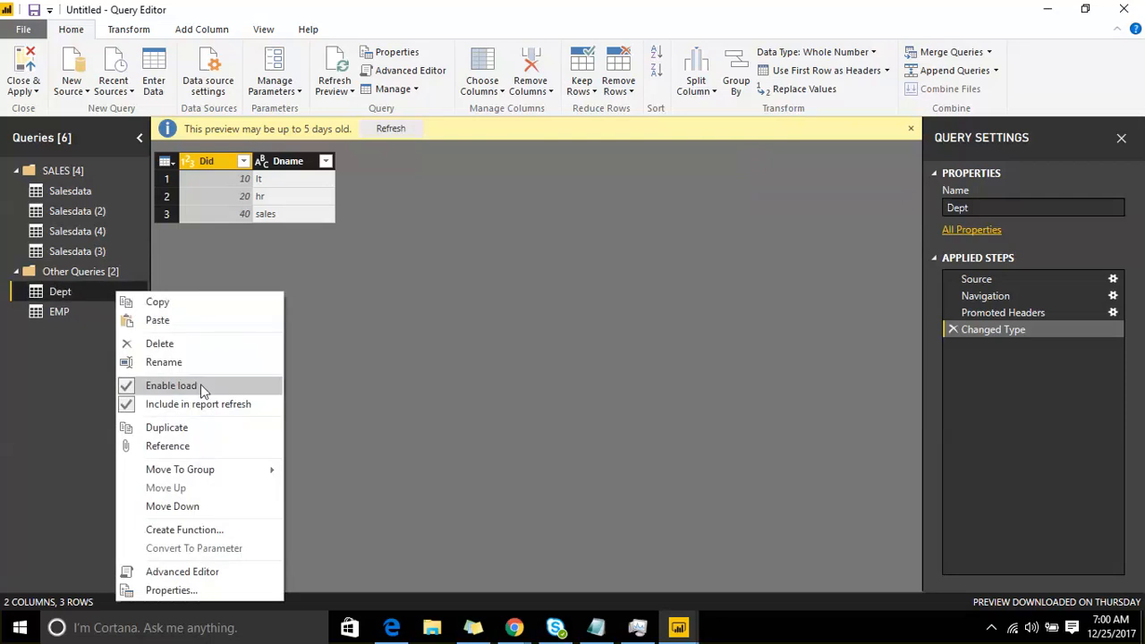
pyautogui.click(240, 573)
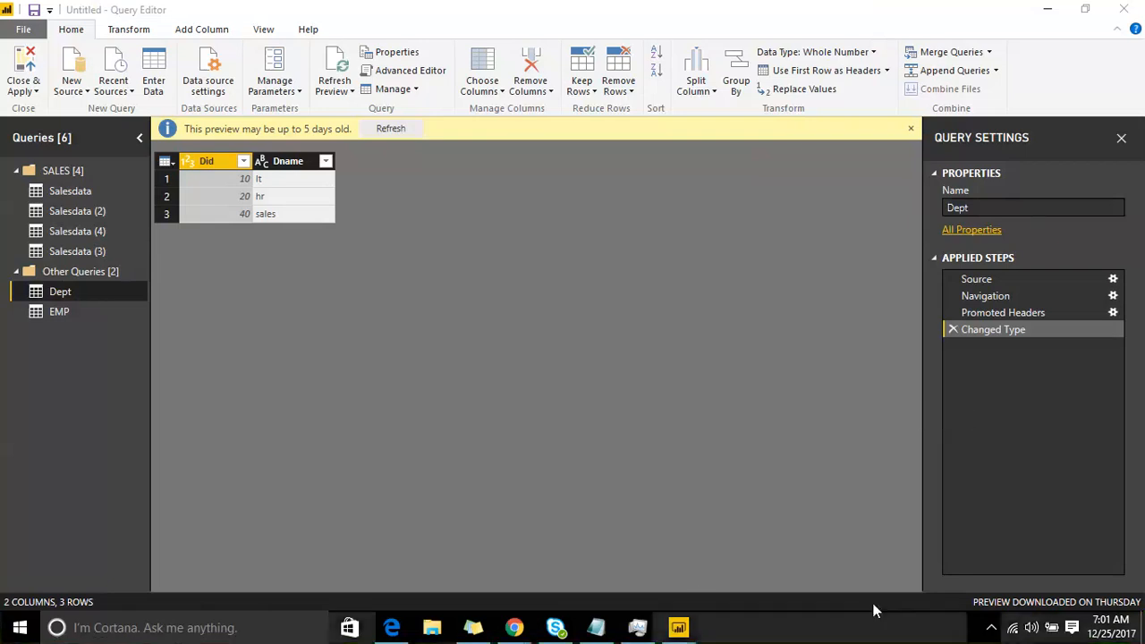
# Step: Switch to Notepad and check the system's headphone volume
pyautogui.click(597, 629)
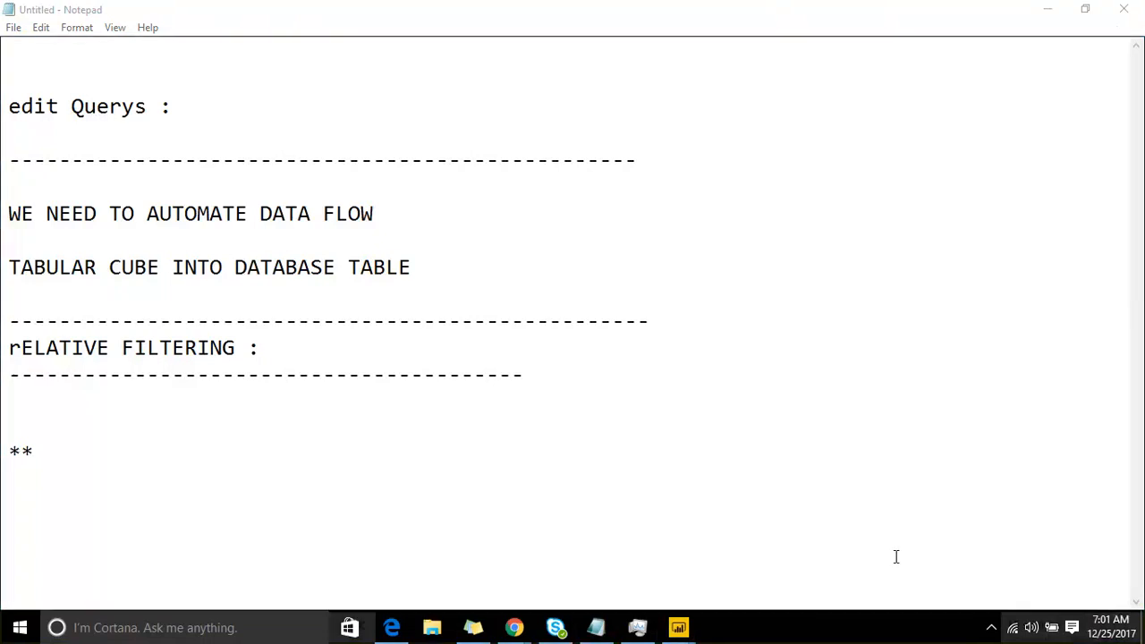
pyautogui.click(1031, 628)
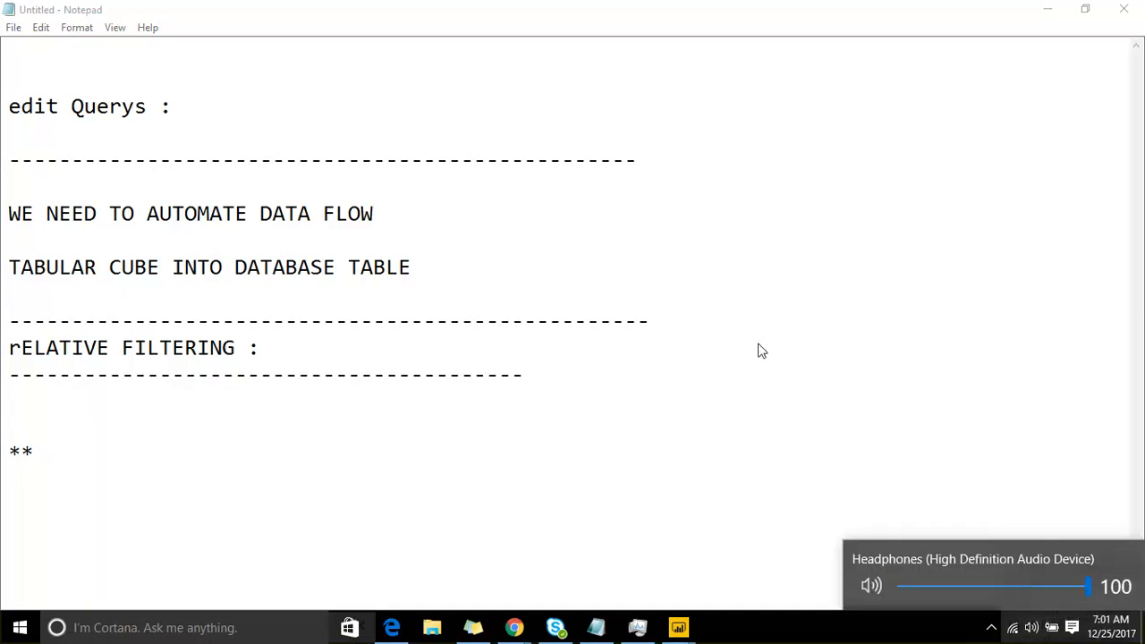
pyautogui.click(914, 281)
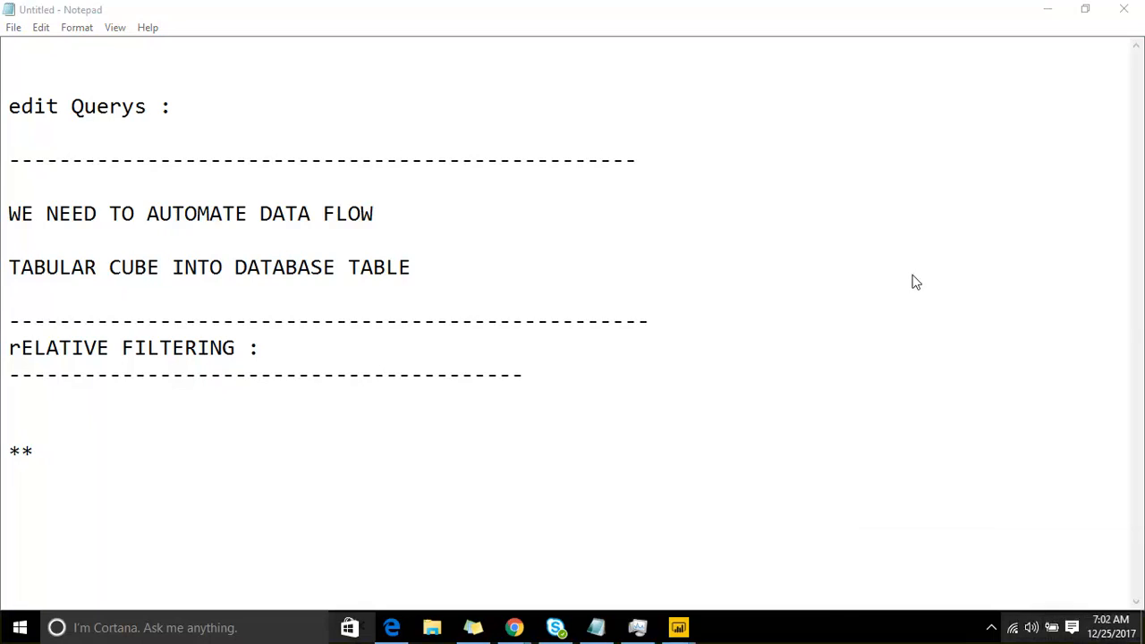
# Step: Add blank lines below the ** line at the end of the notes
pyautogui.click(225, 468)
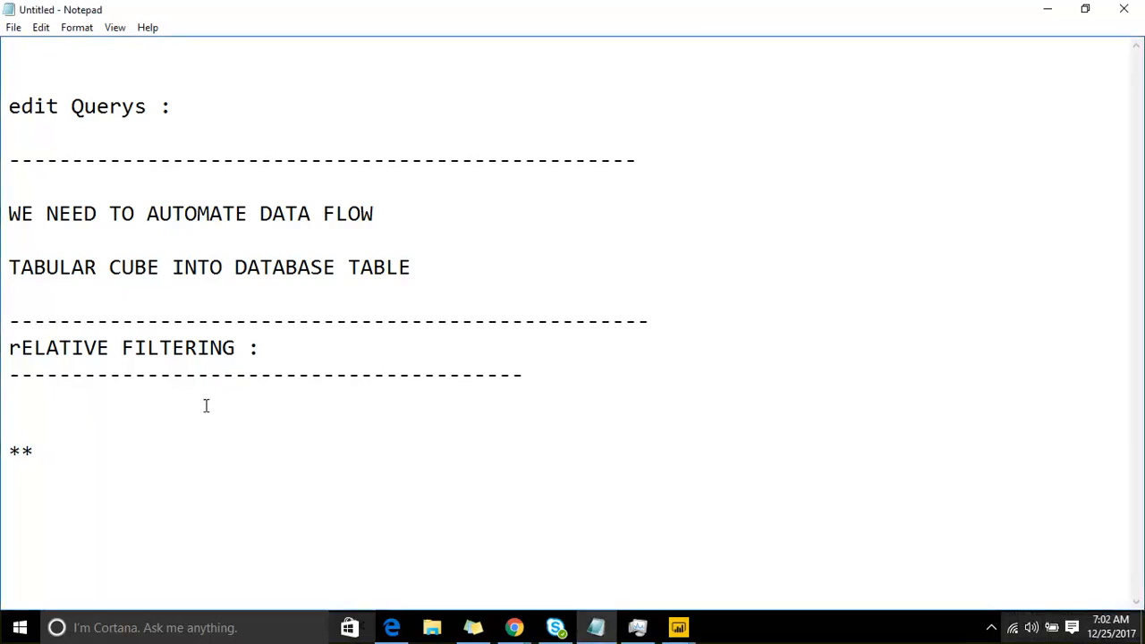
pyautogui.press('Return')
pyautogui.press('Return')
pyautogui.press('Return')
pyautogui.press('Return')
pyautogui.press('Return')
pyautogui.press('Return')
pyautogui.press('Return')
pyautogui.press('Return')
pyautogui.press('Return')
pyautogui.press('Return')
pyautogui.press('Return')
pyautogui.press('Return')
pyautogui.press('Return')
pyautogui.press('Return')
pyautogui.press('Return')
pyautogui.press('Return')
pyautogui.press('Return')
pyautogui.press('Return')
pyautogui.press('Return')
pyautogui.press('Return')
pyautogui.press('Return')
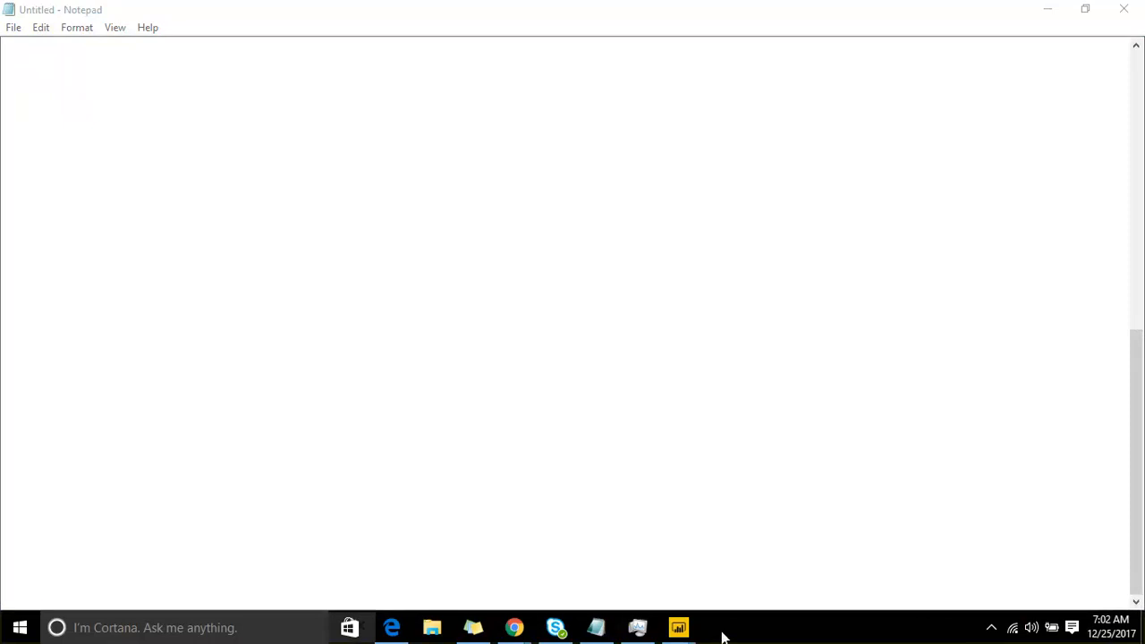
# Step: Switch to the Power BI Desktop report window, show Page 4 and dismiss the pending changes notice
pyautogui.moveTo(680, 626)
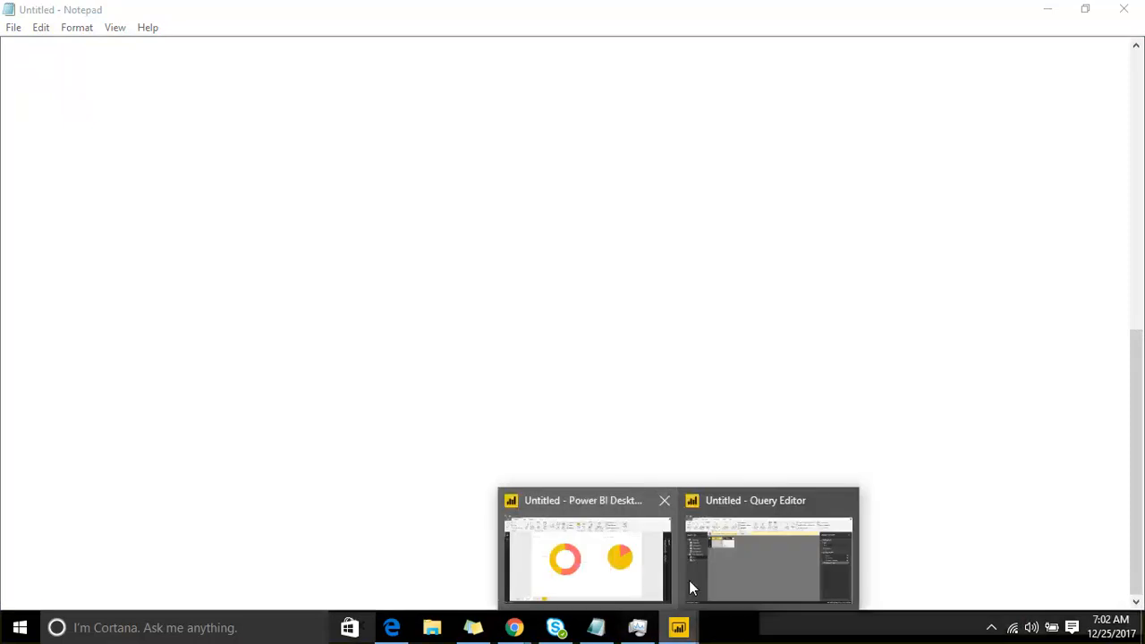
pyautogui.click(622, 534)
pyautogui.click(277, 577)
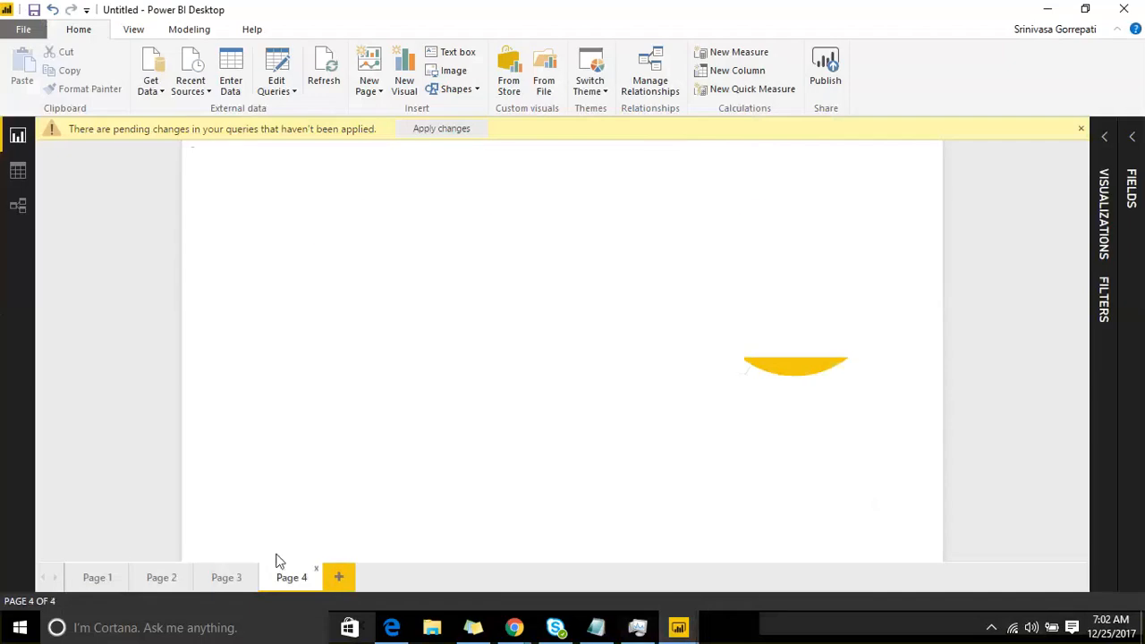
pyautogui.click(1083, 132)
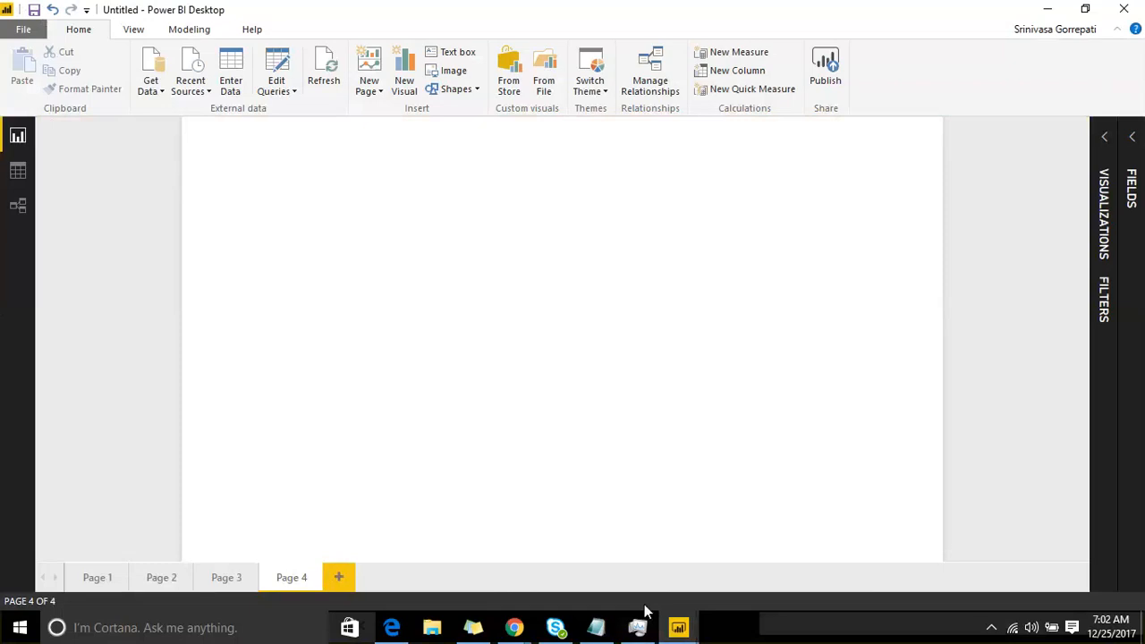
# Step: Return to the Query Editor and move the Salesdata query down one place within the SALES group
pyautogui.moveTo(676, 626)
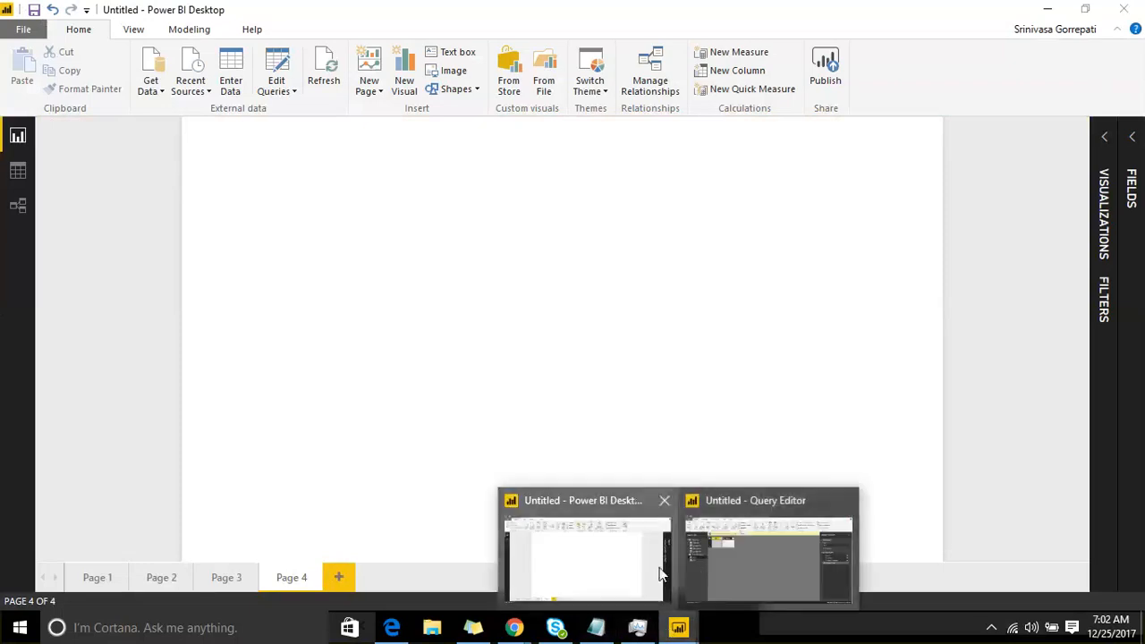
pyautogui.click(700, 565)
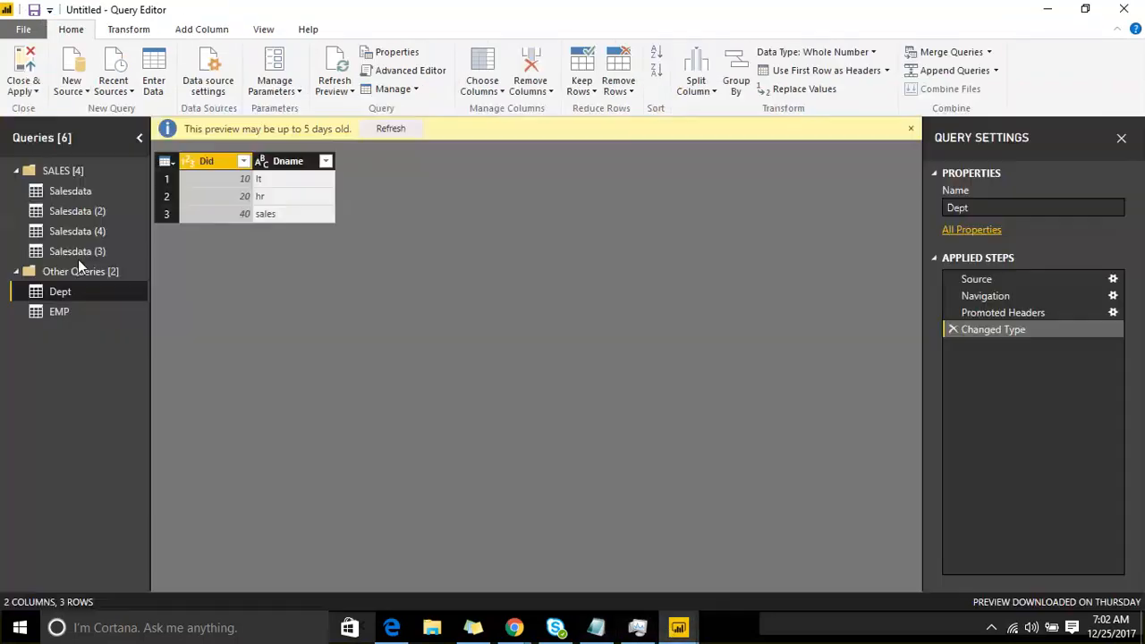
pyautogui.click(59, 198)
pyautogui.rightClick(59, 198)
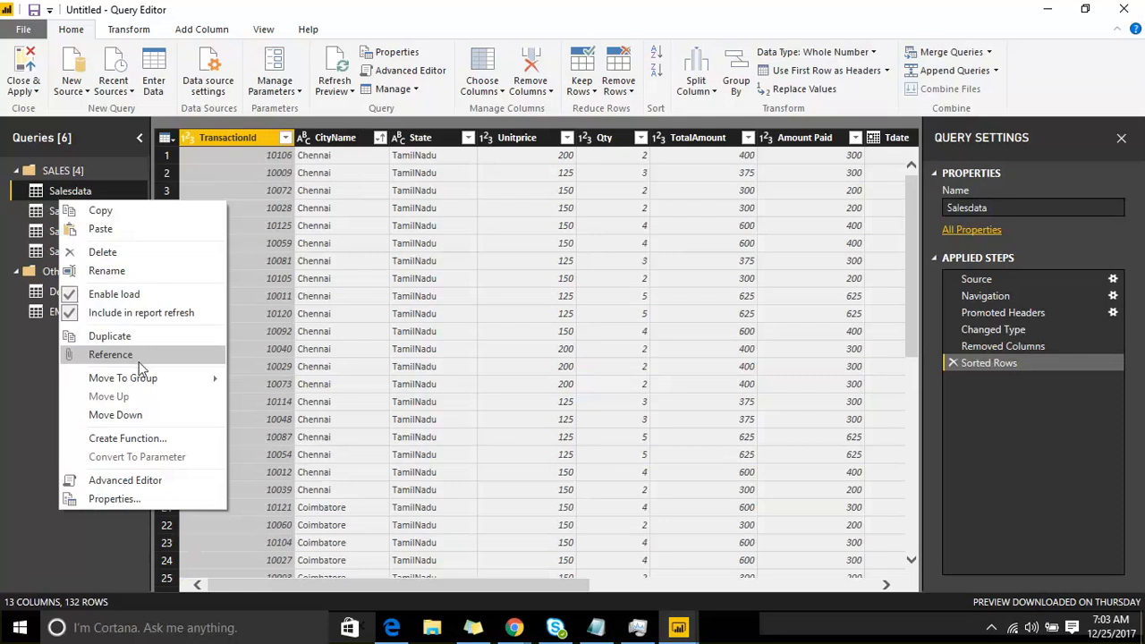
pyautogui.moveTo(133, 385)
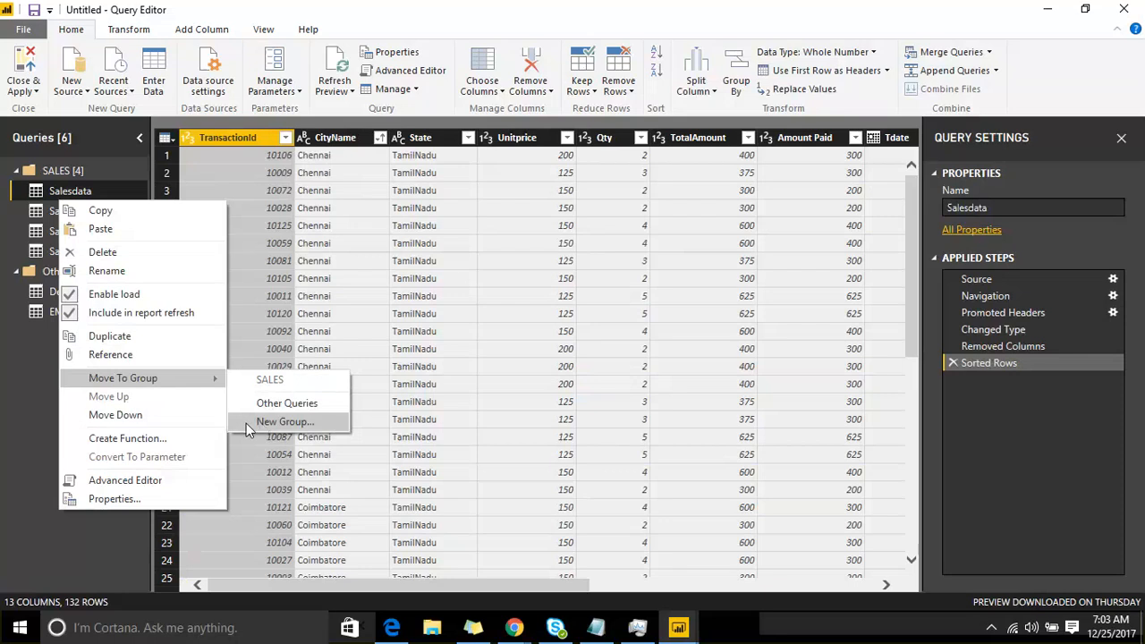
pyautogui.click(143, 416)
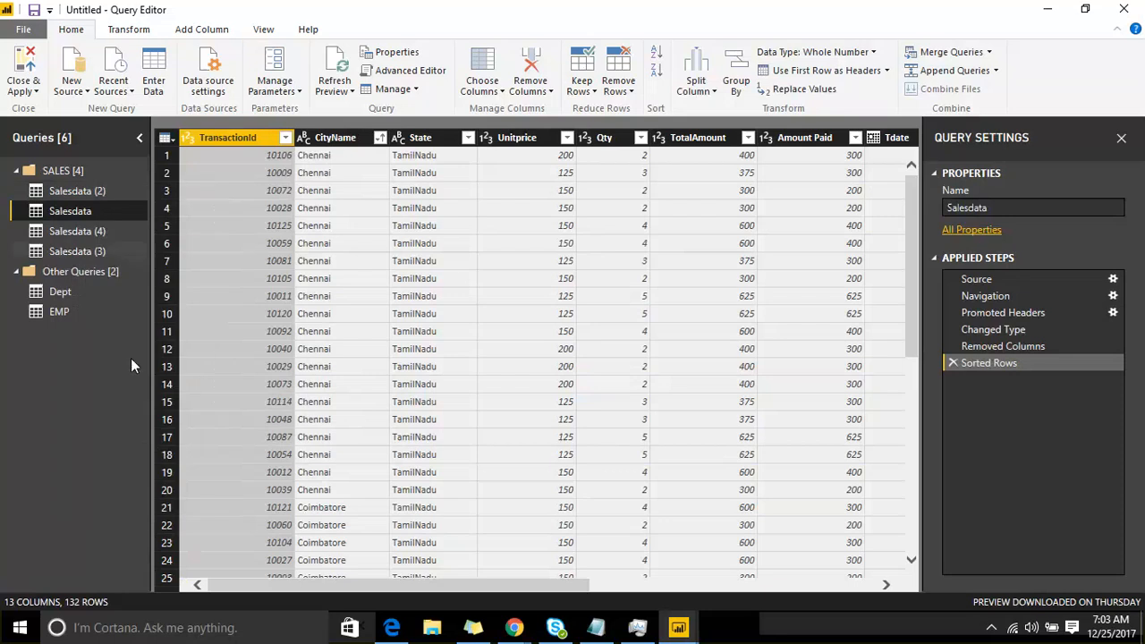
# Step: Open the Salesdata query in the Advanced Editor and highlight its code from the Source line to the end
pyautogui.rightClick(114, 210)
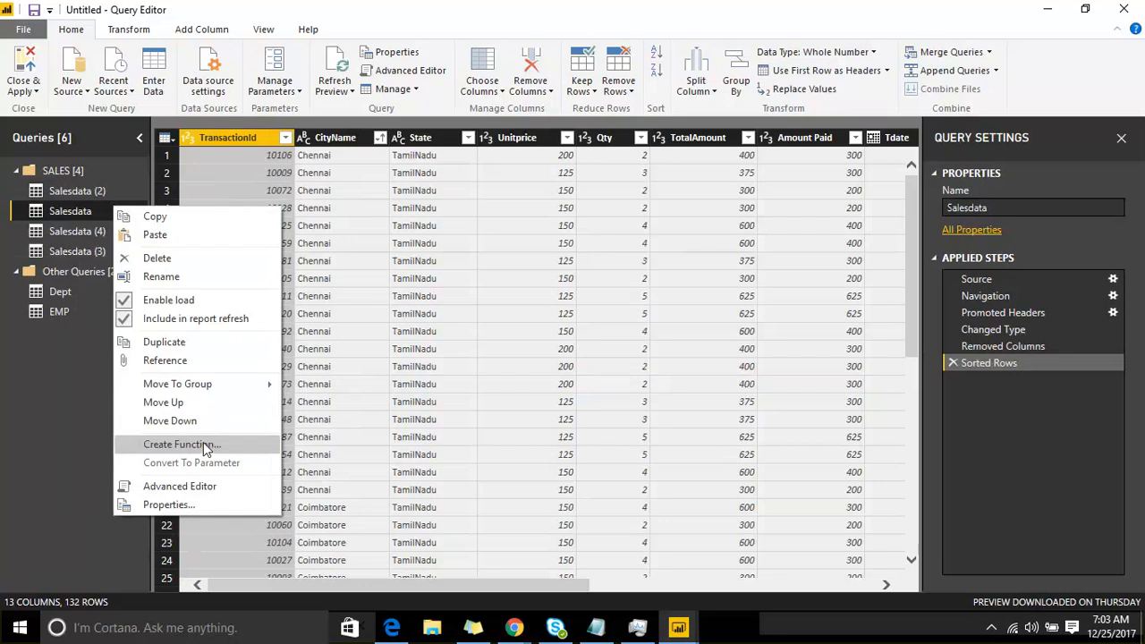
pyautogui.click(202, 489)
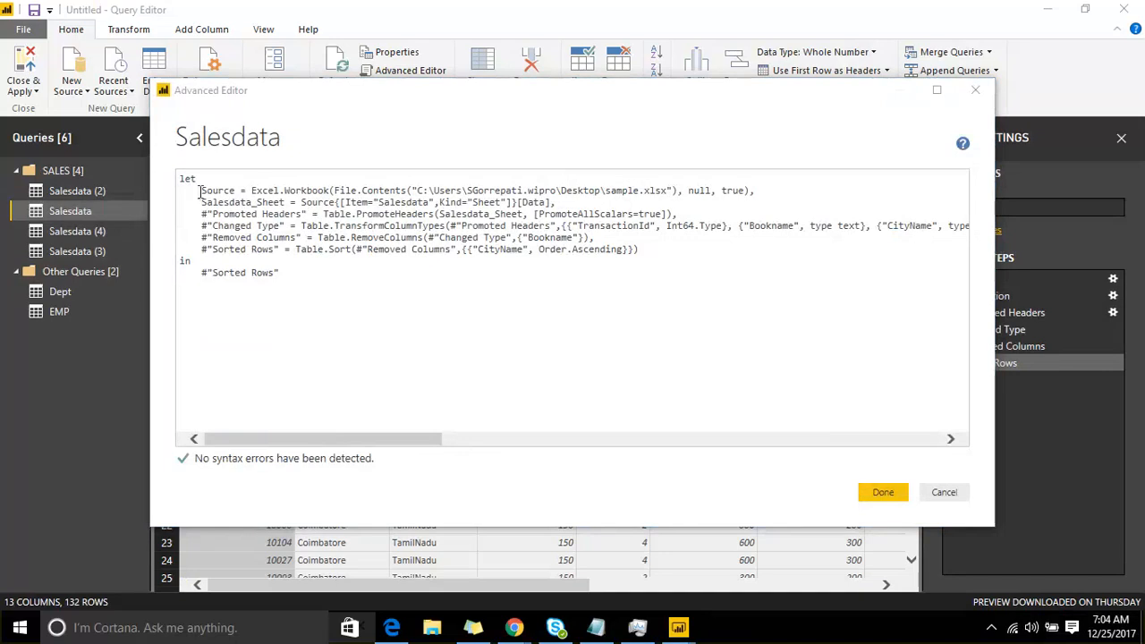
pyautogui.moveTo(200, 191); pyautogui.dragTo(358, 280)
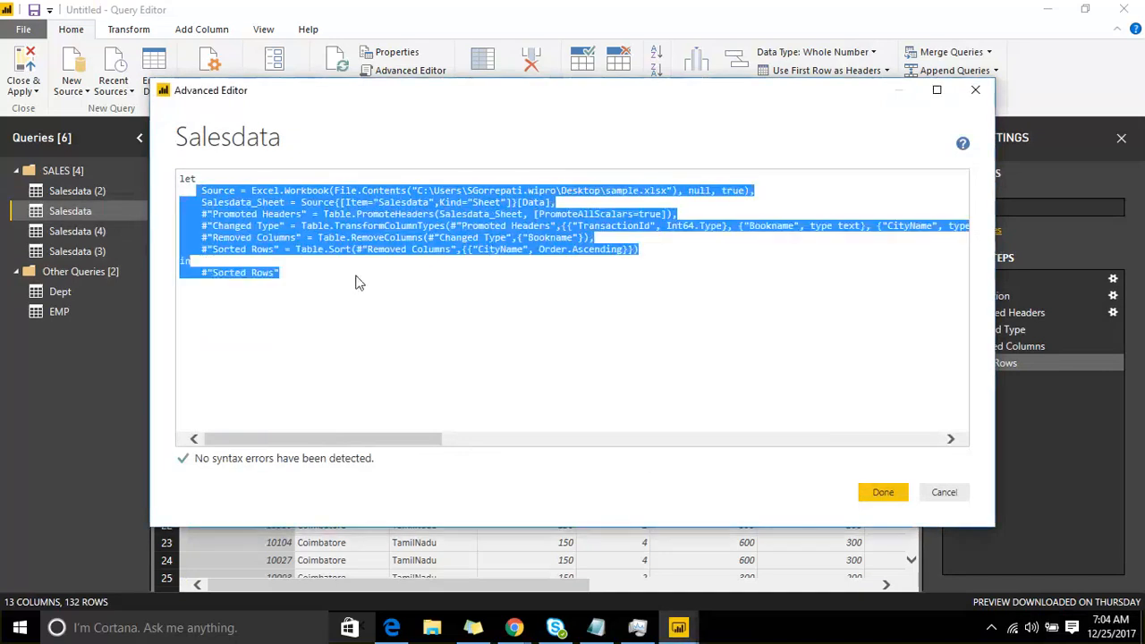
# Step: Switch to Notepad and start an annotation sketch with a long vertical divider, a small circle and a large box beside it
pyautogui.click(591, 628)
pyautogui.click(248, 98)
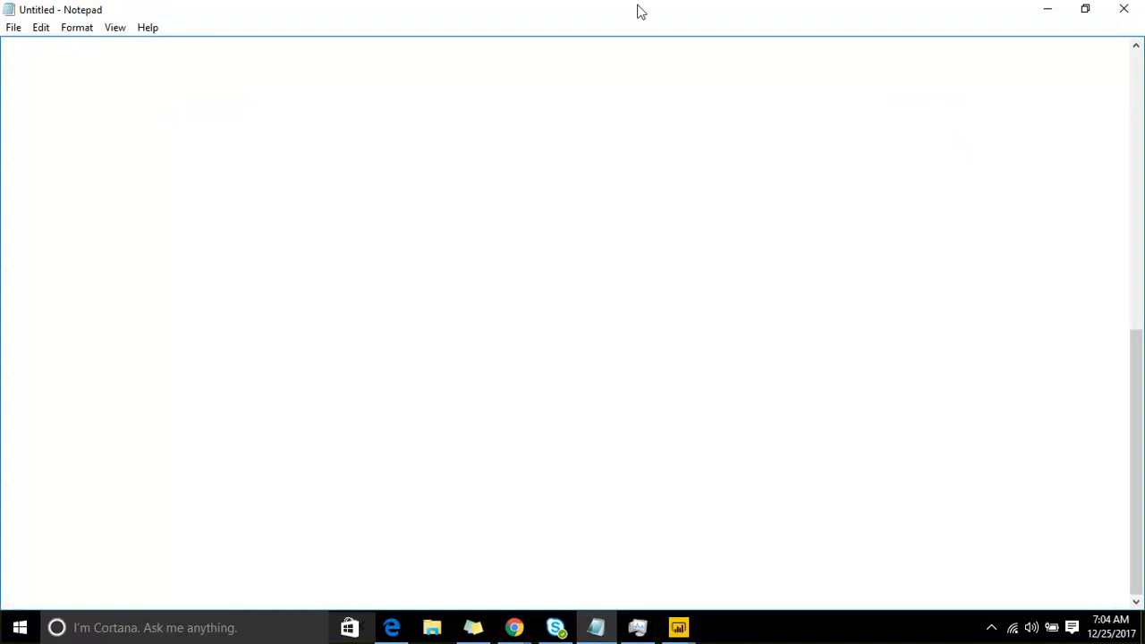
pyautogui.click(893, 46)
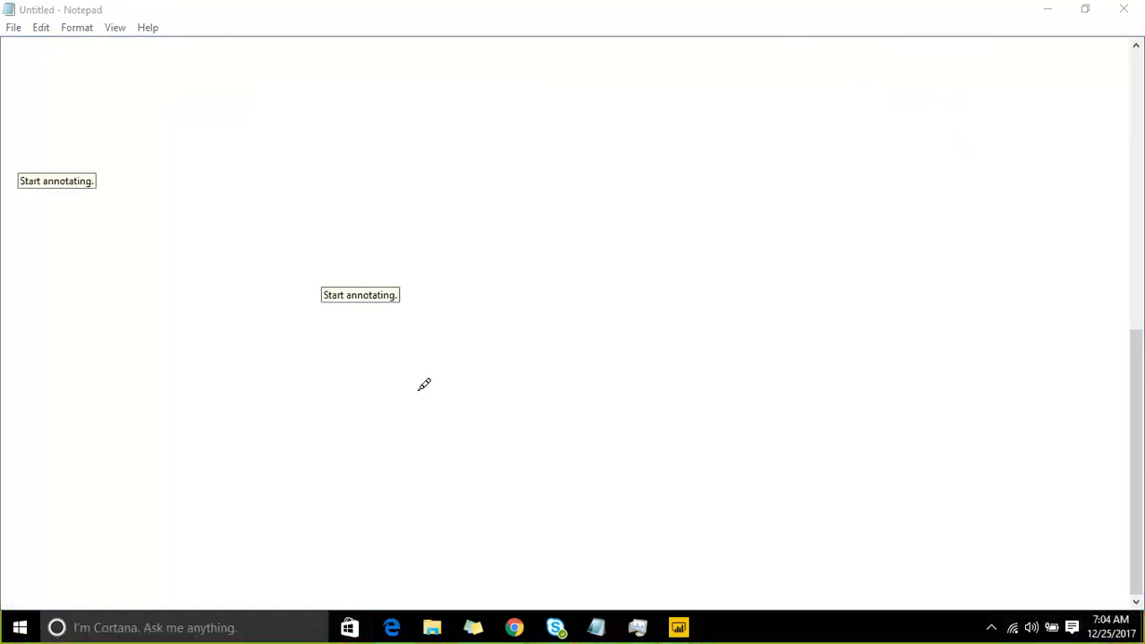
pyautogui.moveTo(522, 61); pyautogui.dragTo(539, 584)
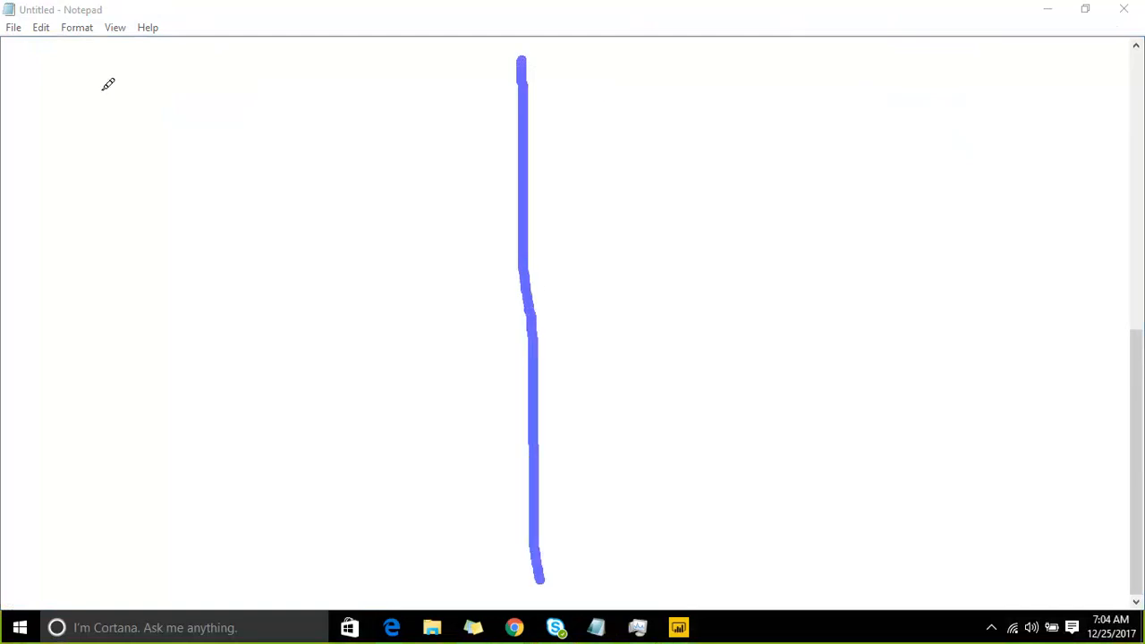
pyautogui.moveTo(23, 189)
pyautogui.mouseDown()
pyautogui.moveTo(41, 225)
pyautogui.moveTo(59, 163)
pyautogui.moveTo(27, 166)
pyautogui.mouseUp()
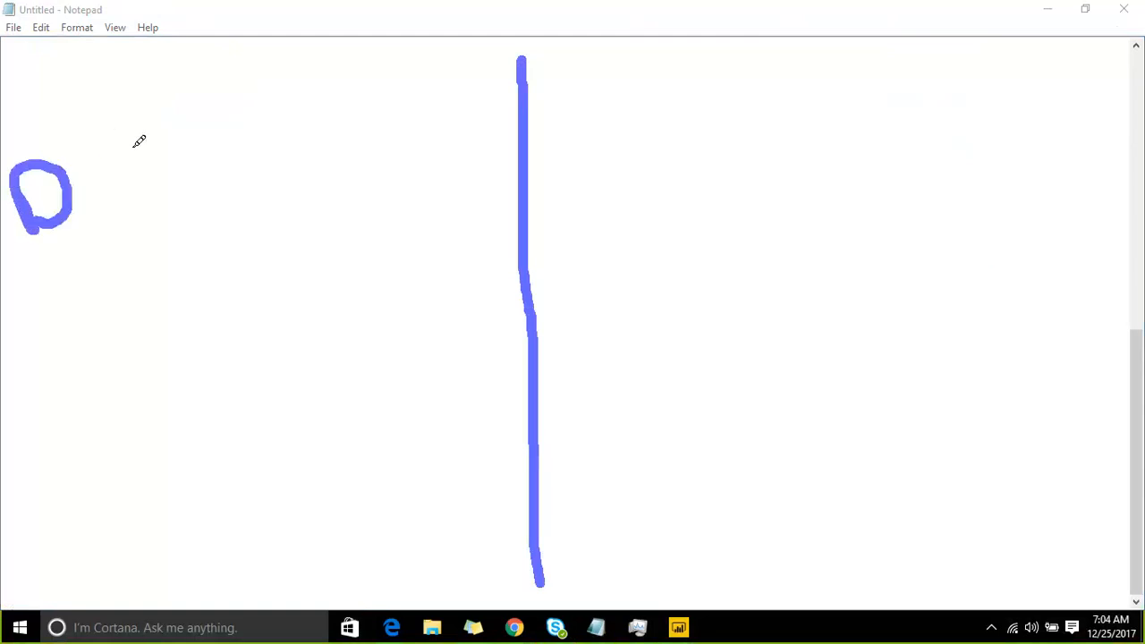
pyautogui.moveTo(130, 141)
pyautogui.mouseDown()
pyautogui.moveTo(151, 238)
pyautogui.moveTo(448, 205)
pyautogui.moveTo(421, 77)
pyautogui.moveTo(123, 137)
pyautogui.mouseUp()
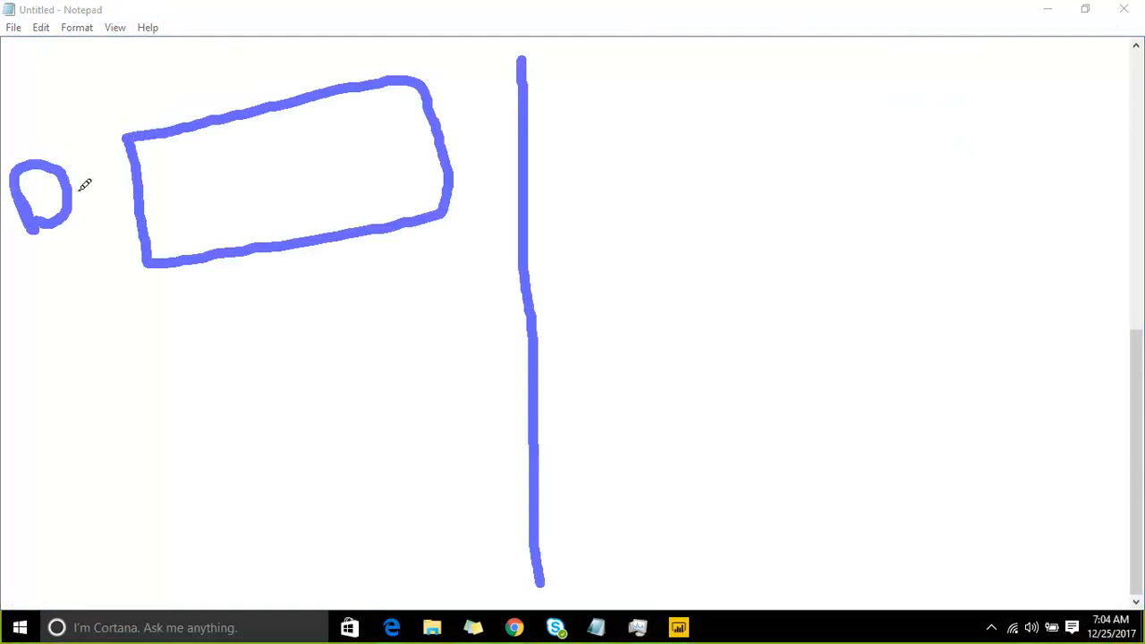
# Step: Link the circle to a cylinder in a partition of the large box, cross out the remainder, and draw an arrow to a smaller box below
pyautogui.moveTo(76, 190)
pyautogui.mouseDown()
pyautogui.moveTo(108, 172)
pyautogui.moveTo(187, 183)
pyautogui.mouseUp()
pyautogui.moveTo(215, 122); pyautogui.dragTo(237, 240)
pyautogui.moveTo(170, 199)
pyautogui.mouseDown()
pyautogui.moveTo(199, 175)
pyautogui.moveTo(166, 215)
pyautogui.moveTo(215, 214)
pyautogui.moveTo(210, 184)
pyautogui.mouseUp()
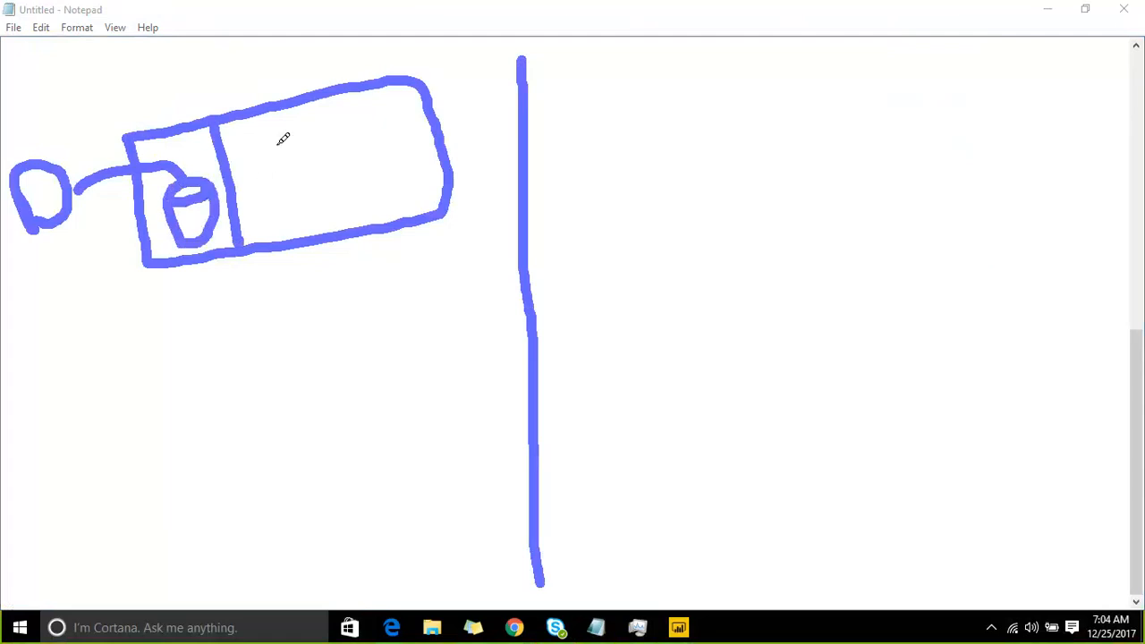
pyautogui.moveTo(250, 141); pyautogui.dragTo(401, 177)
pyautogui.moveTo(375, 114)
pyautogui.mouseDown()
pyautogui.moveTo(275, 223)
pyautogui.moveTo(285, 309)
pyautogui.moveTo(301, 312)
pyautogui.moveTo(314, 294)
pyautogui.mouseUp()
pyautogui.moveTo(252, 356)
pyautogui.mouseDown()
pyautogui.moveTo(281, 350)
pyautogui.moveTo(223, 409)
pyautogui.moveTo(334, 350)
pyautogui.moveTo(224, 413)
pyautogui.mouseUp()
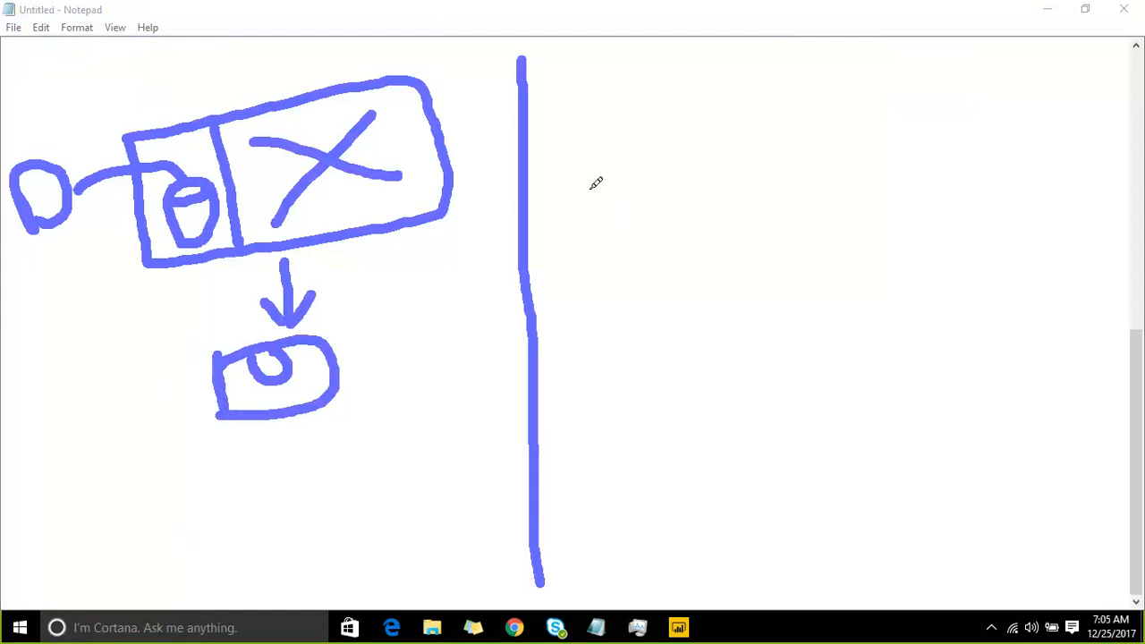
# Step: Draw a circled "you" with arrows pointing to the vertical divider, and a red arrow from the large box to the divider
pyautogui.moveTo(574, 176)
pyautogui.mouseDown()
pyautogui.moveTo(595, 199)
pyautogui.moveTo(598, 247)
pyautogui.mouseUp()
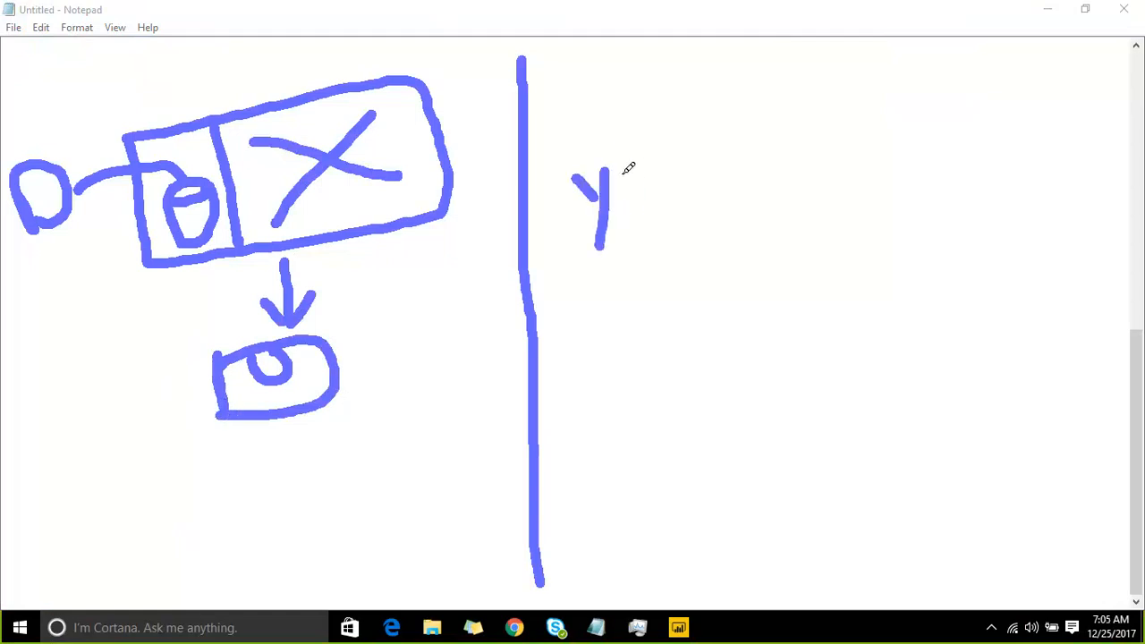
pyautogui.moveTo(619, 175)
pyautogui.mouseDown()
pyautogui.moveTo(680, 174)
pyautogui.moveTo(626, 129)
pyautogui.moveTo(547, 236)
pyautogui.moveTo(690, 163)
pyautogui.mouseUp()
pyautogui.moveTo(601, 284); pyautogui.dragTo(537, 313)
pyautogui.moveTo(569, 358); pyautogui.dragTo(537, 315)
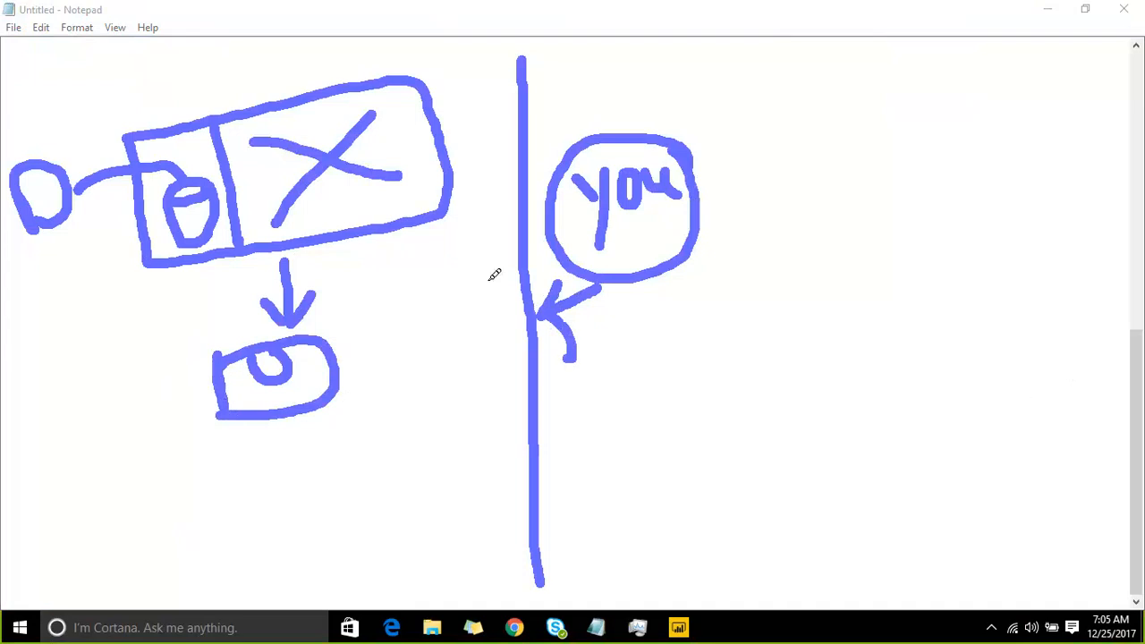
pyautogui.moveTo(352, 236)
pyautogui.mouseDown()
pyautogui.moveTo(374, 293)
pyautogui.moveTo(526, 387)
pyautogui.moveTo(522, 411)
pyautogui.mouseUp()
pyautogui.click(509, 368)
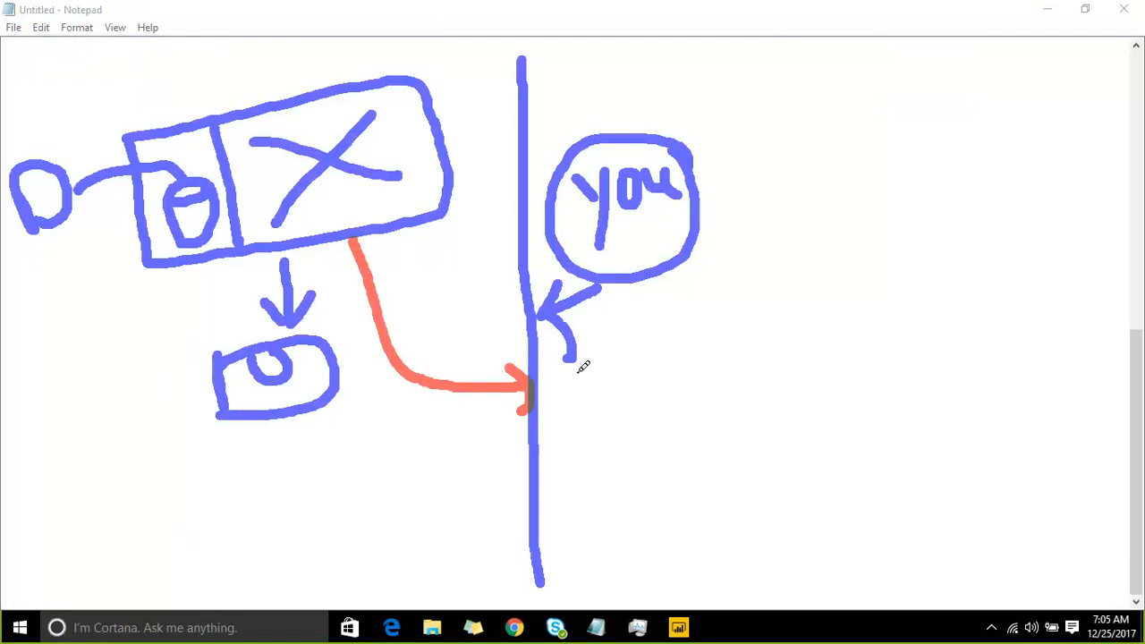
# Step: Draw a red box beside the vertical divider, with a cylinder in its first partition and the remainder crossed out
pyautogui.moveTo(576, 371)
pyautogui.mouseDown()
pyautogui.moveTo(578, 483)
pyautogui.moveTo(763, 468)
pyautogui.moveTo(614, 342)
pyautogui.moveTo(543, 347)
pyautogui.moveTo(573, 398)
pyautogui.mouseUp()
pyautogui.moveTo(650, 354); pyautogui.dragTo(654, 487)
pyautogui.moveTo(596, 394)
pyautogui.mouseDown()
pyautogui.moveTo(630, 436)
pyautogui.moveTo(634, 372)
pyautogui.moveTo(766, 440)
pyautogui.mouseUp()
pyautogui.moveTo(759, 368); pyautogui.dragTo(691, 436)
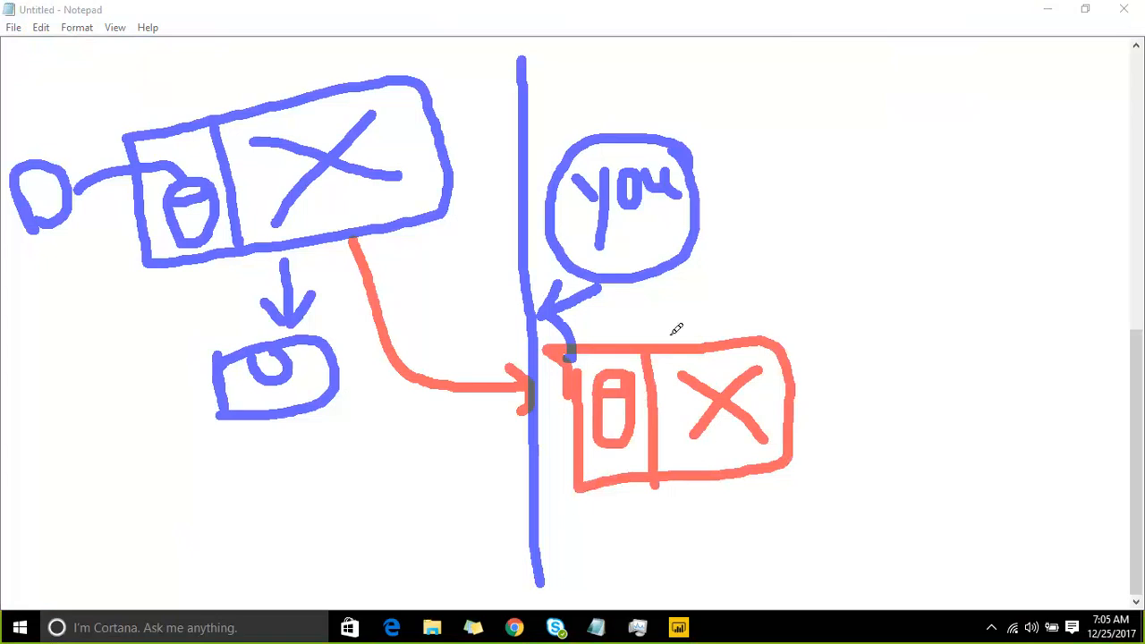
# Step: Annotate the red box in pink with a linked "15 → 3" note above it and an arrow pointing up at it from below
pyautogui.moveTo(669, 336)
pyautogui.mouseDown()
pyautogui.moveTo(739, 292)
pyautogui.moveTo(738, 313)
pyautogui.moveTo(743, 268)
pyautogui.moveTo(722, 271)
pyautogui.moveTo(750, 256)
pyautogui.moveTo(781, 267)
pyautogui.moveTo(775, 277)
pyautogui.moveTo(814, 252)
pyautogui.moveTo(805, 279)
pyautogui.mouseUp()
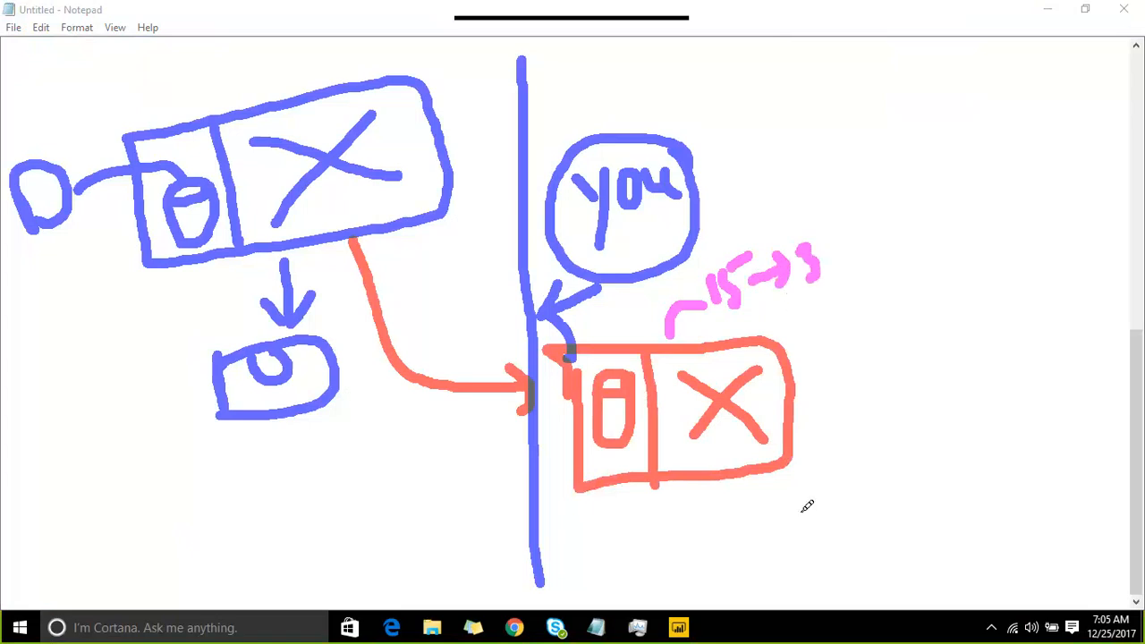
pyautogui.moveTo(744, 490); pyautogui.dragTo(771, 588)
pyautogui.moveTo(732, 527)
pyautogui.mouseDown()
pyautogui.moveTo(748, 475)
pyautogui.moveTo(785, 508)
pyautogui.mouseUp()
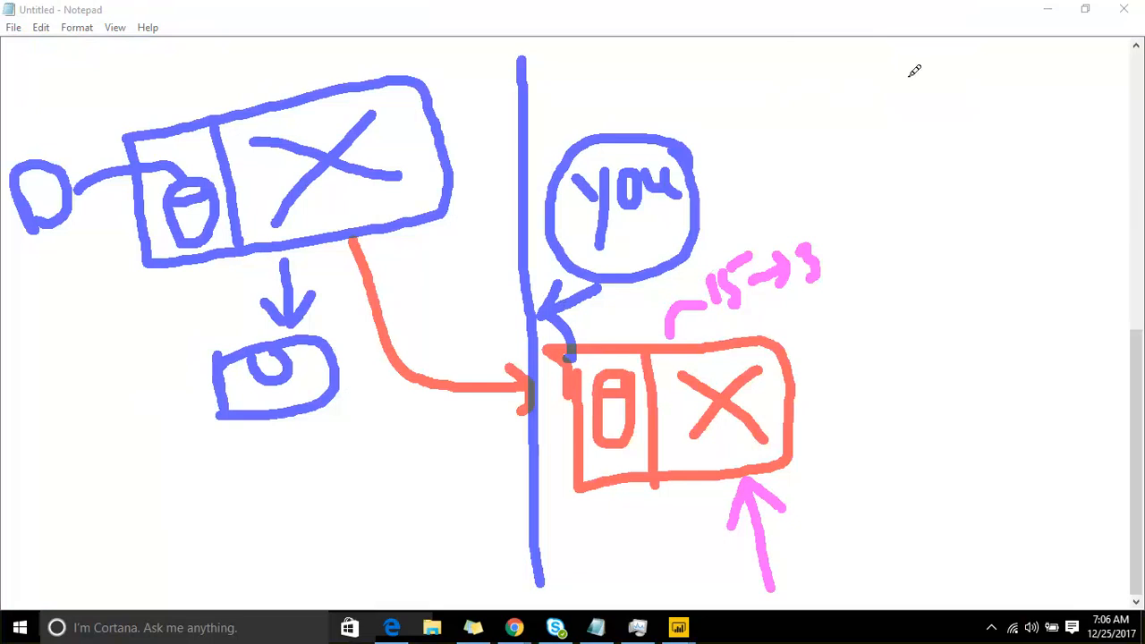
# Step: Draw a tall pink box containing "15" between two slanted lines and a small inner rectangle, and write "3" beside the box
pyautogui.moveTo(853, 73)
pyautogui.mouseDown()
pyautogui.moveTo(877, 255)
pyautogui.moveTo(948, 298)
pyautogui.moveTo(1003, 177)
pyautogui.mouseUp()
pyautogui.moveTo(1009, 136)
pyautogui.mouseDown()
pyautogui.moveTo(907, 52)
pyautogui.moveTo(854, 71)
pyautogui.moveTo(945, 210)
pyautogui.moveTo(964, 282)
pyautogui.mouseUp()
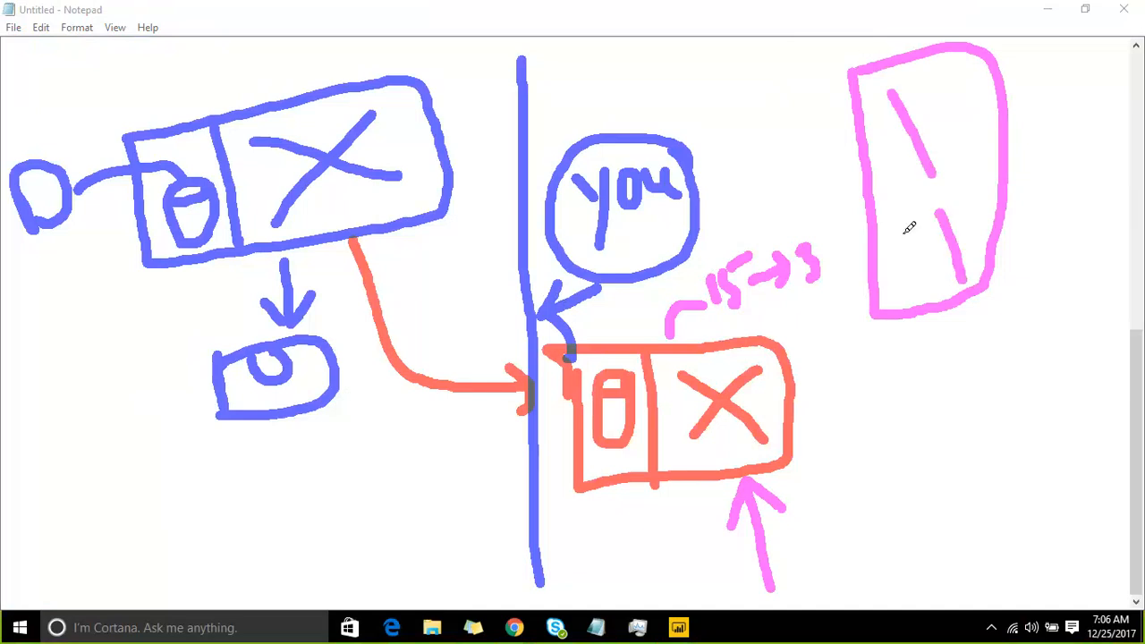
pyautogui.moveTo(891, 199); pyautogui.dragTo(898, 236)
pyautogui.moveTo(914, 184); pyautogui.dragTo(911, 224)
pyautogui.moveTo(916, 185); pyautogui.dragTo(964, 172)
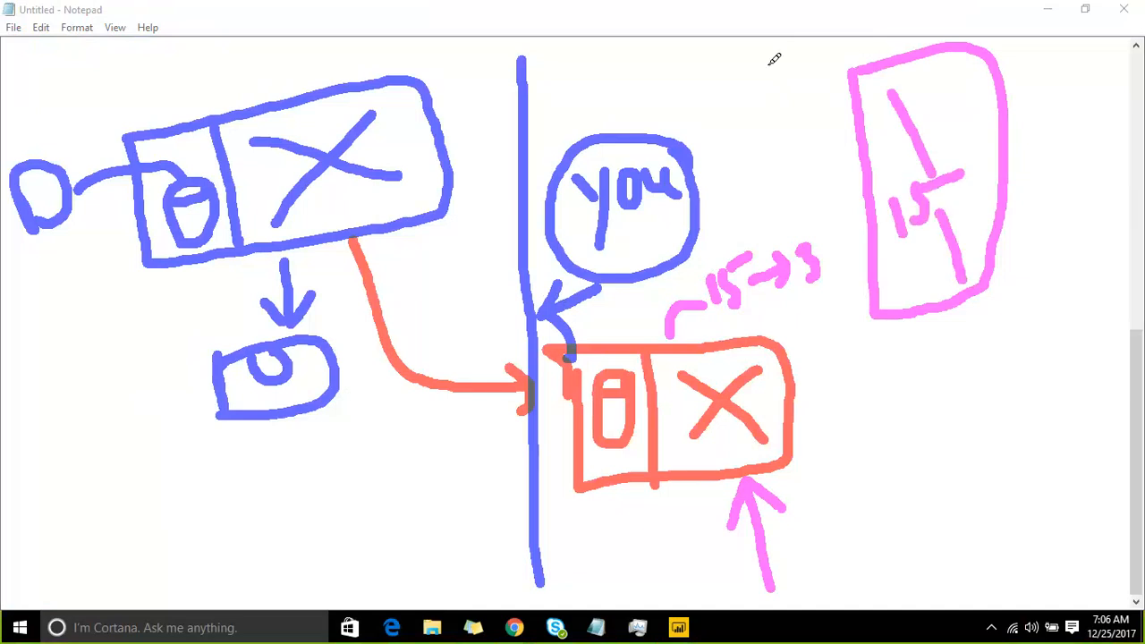
pyautogui.moveTo(763, 58)
pyautogui.mouseDown()
pyautogui.moveTo(775, 53)
pyautogui.moveTo(770, 93)
pyautogui.mouseUp()
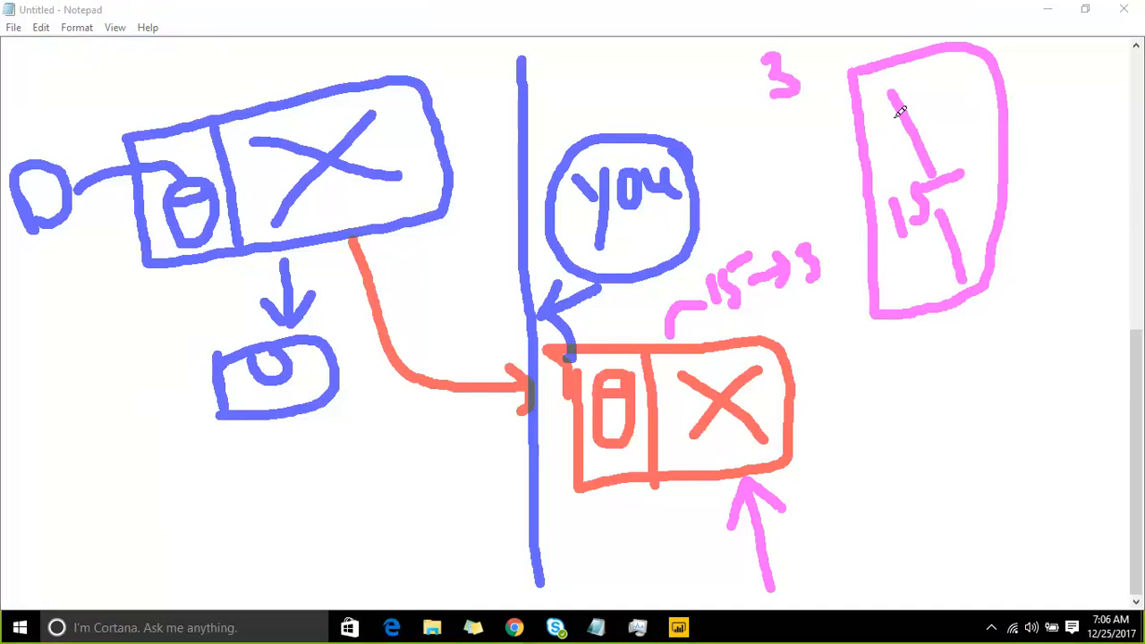
pyautogui.moveTo(877, 105)
pyautogui.mouseDown()
pyautogui.moveTo(872, 145)
pyautogui.moveTo(998, 133)
pyautogui.moveTo(966, 93)
pyautogui.moveTo(875, 110)
pyautogui.mouseUp()
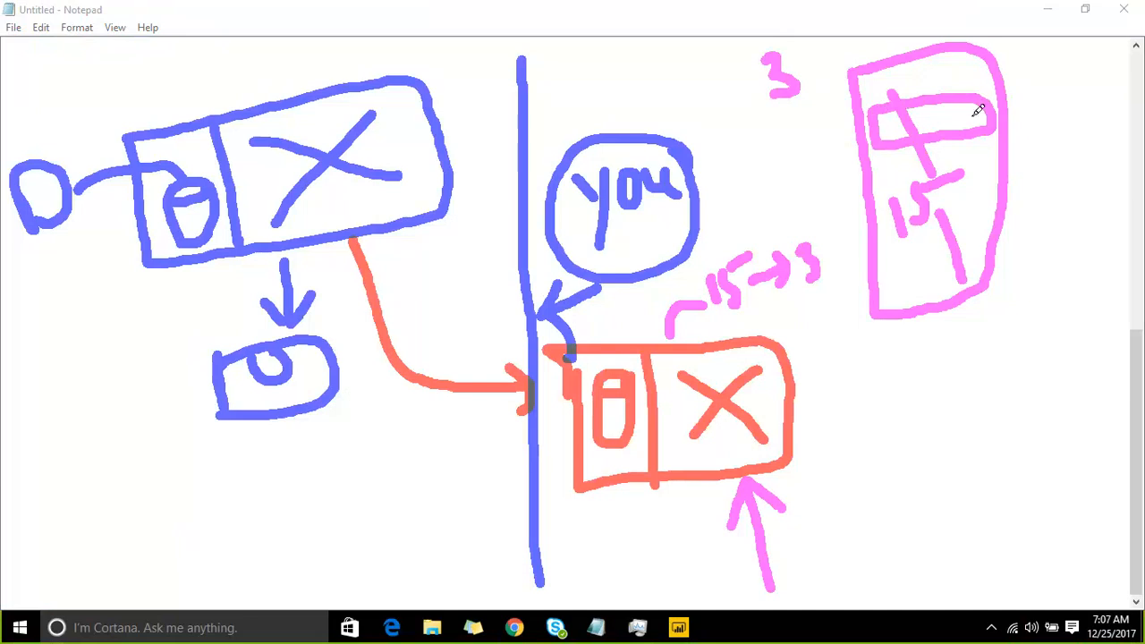
# Step: Draw a curved pink line from the small inner rectangle through the "3", ending in an arrow at a handwritten "i" with a mark below it
pyautogui.moveTo(979, 110)
pyautogui.mouseDown()
pyautogui.moveTo(1013, 101)
pyautogui.moveTo(1017, 16)
pyautogui.moveTo(883, 7)
pyautogui.mouseUp()
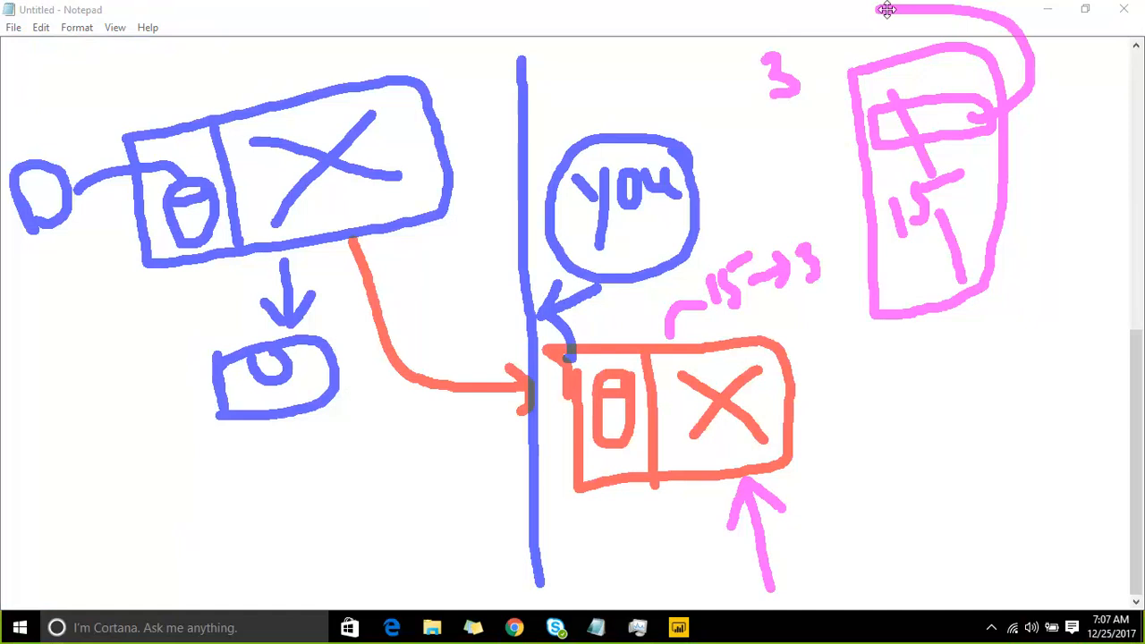
pyautogui.moveTo(869, 11); pyautogui.dragTo(809, 49)
pyautogui.click(706, 77)
pyautogui.moveTo(708, 98); pyautogui.dragTo(741, 117)
pyautogui.moveTo(729, 134)
pyautogui.mouseDown()
pyautogui.moveTo(757, 158)
pyautogui.moveTo(729, 185)
pyautogui.mouseUp()
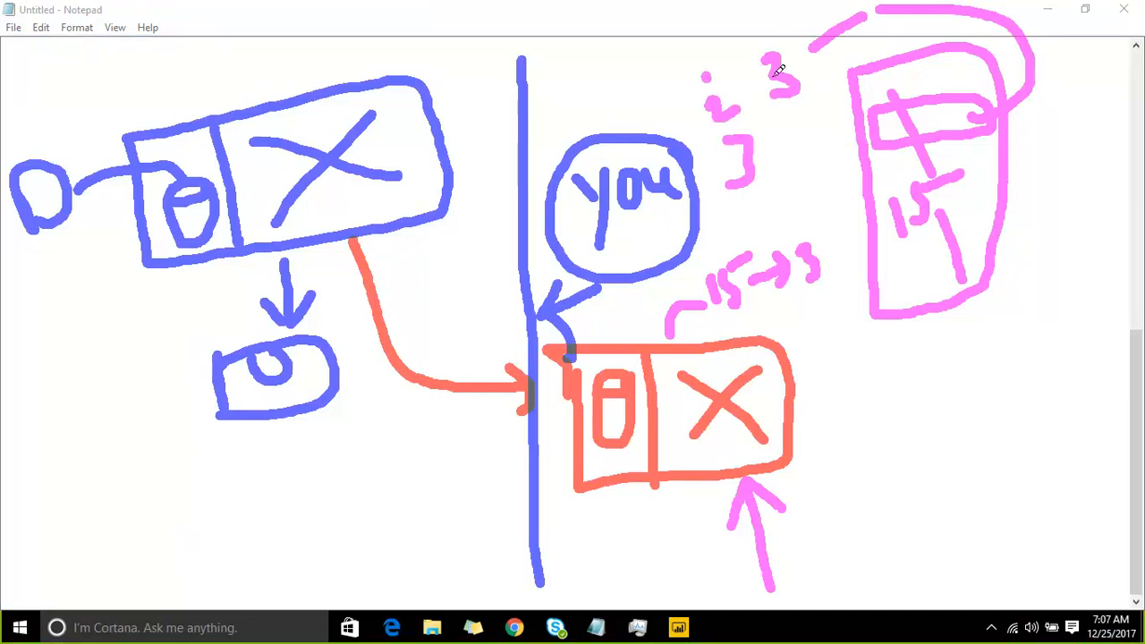
pyautogui.moveTo(805, 61)
pyautogui.mouseDown()
pyautogui.moveTo(740, 94)
pyautogui.moveTo(748, 85)
pyautogui.mouseUp()
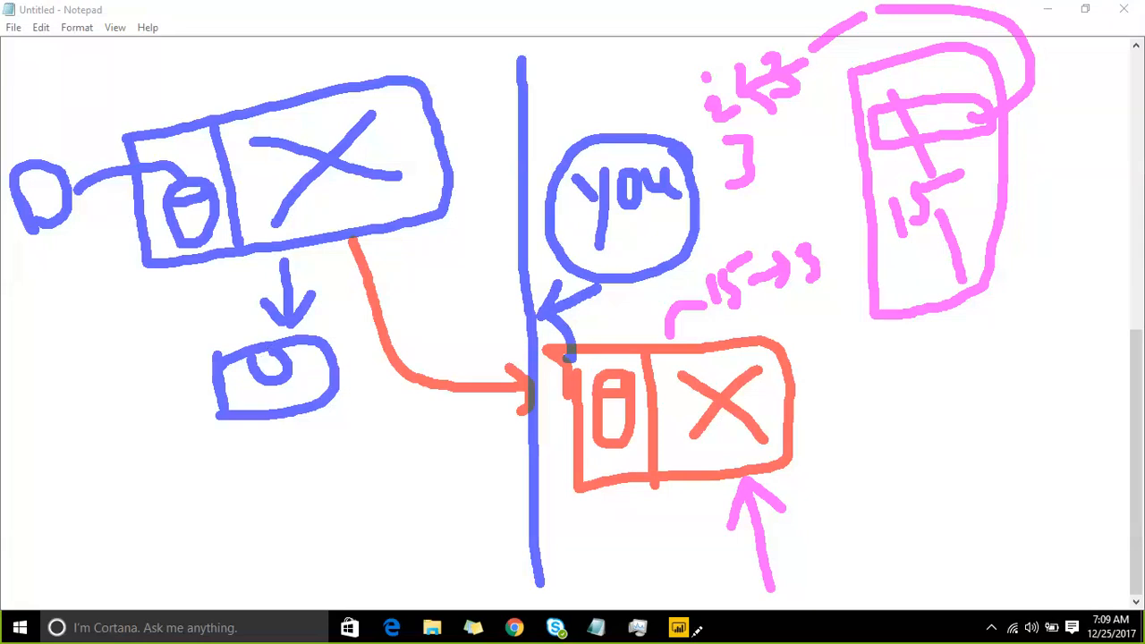
# Step: Clear the annotation sketch and switch back to the Power BI Query Editor window
pyautogui.click(877, 25)
pyautogui.moveTo(671, 631)
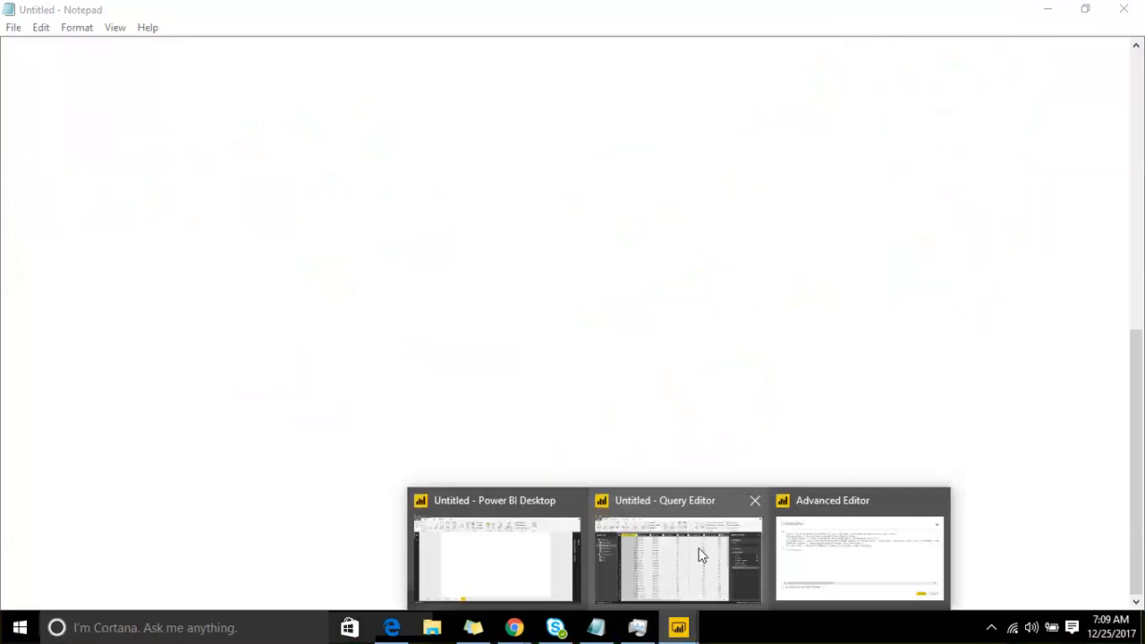
pyautogui.click(707, 508)
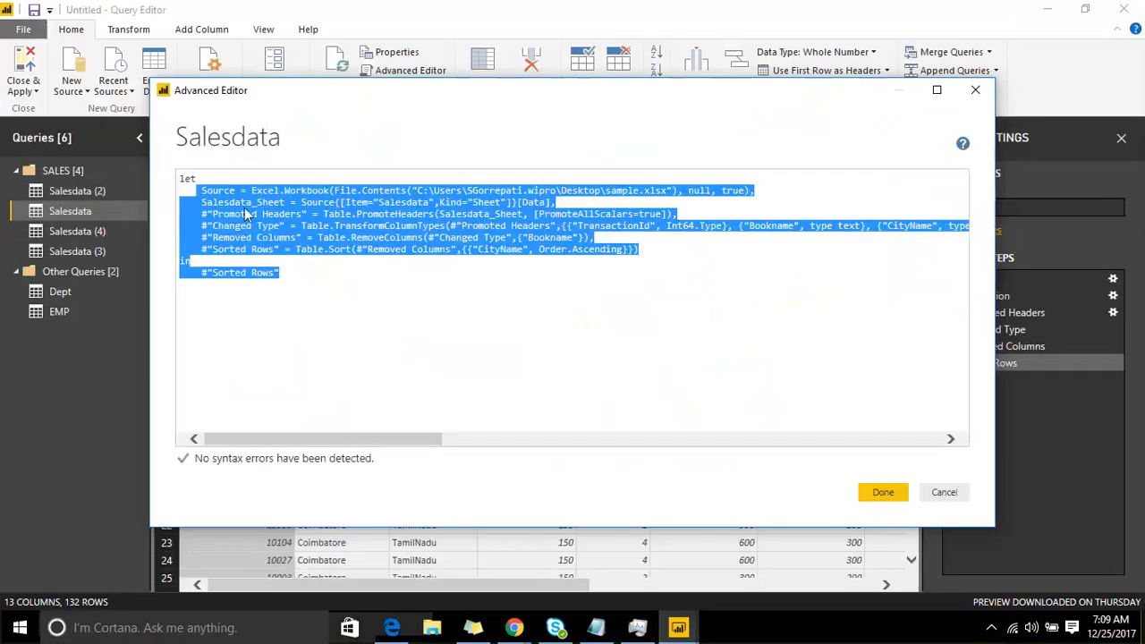
# Step: Highlight parts of the Salesdata code from the Source line to Sorted Rows, and close the Advanced Editor without saving
pyautogui.click(375, 207)
pyautogui.doubleClick(449, 191)
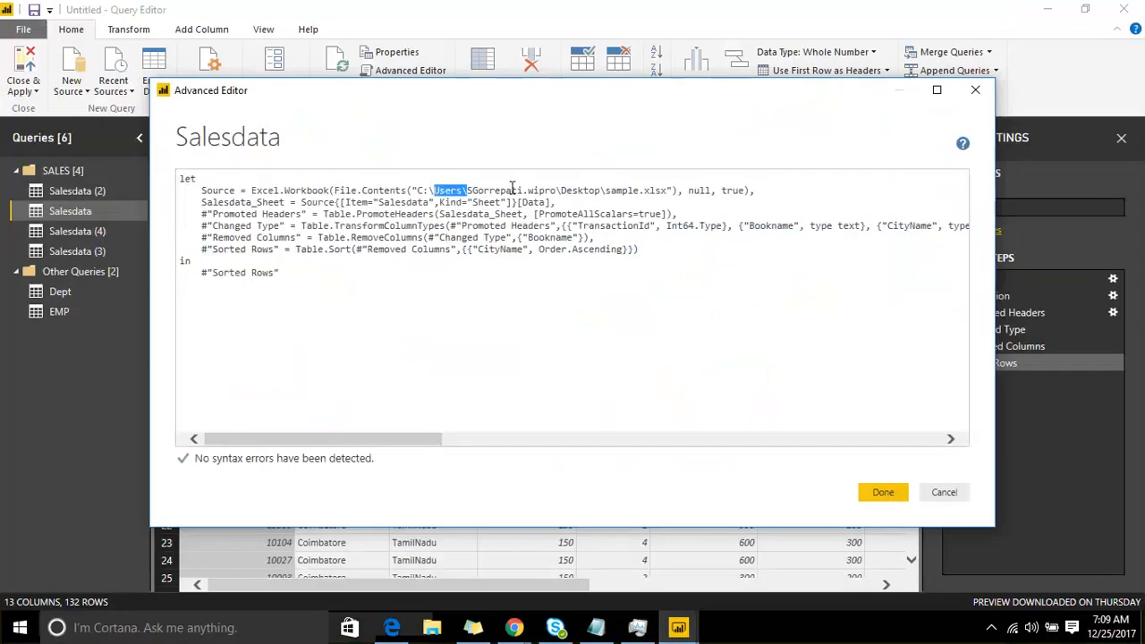
pyautogui.moveTo(513, 188); pyautogui.dragTo(510, 182)
pyautogui.moveTo(440, 214); pyautogui.dragTo(632, 215)
pyautogui.moveTo(440, 237); pyautogui.dragTo(644, 367)
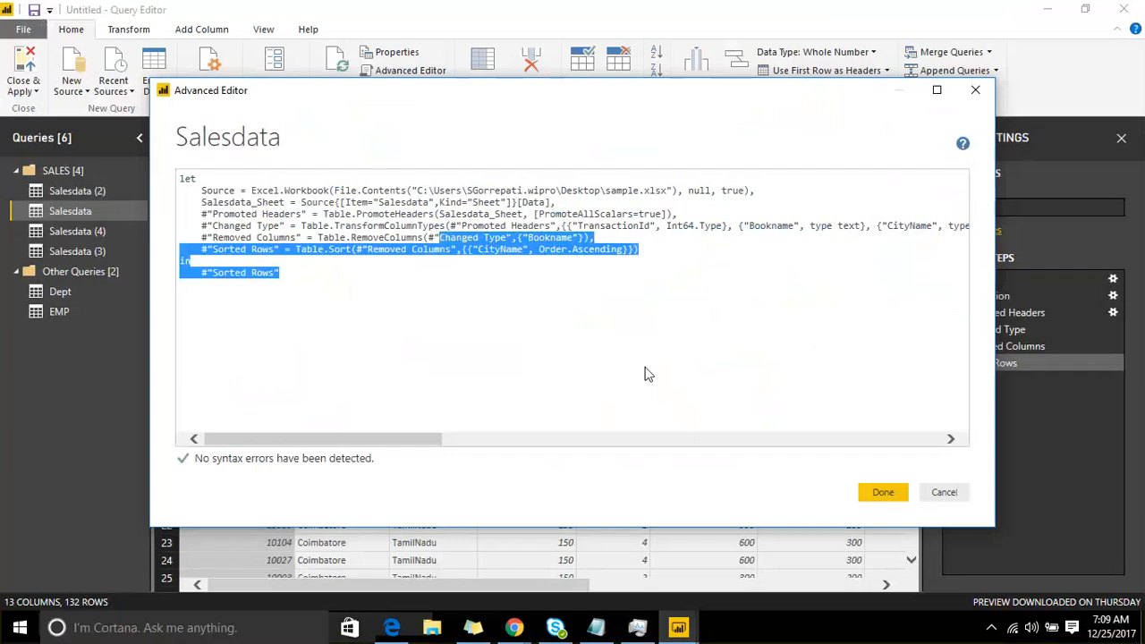
pyautogui.click(622, 293)
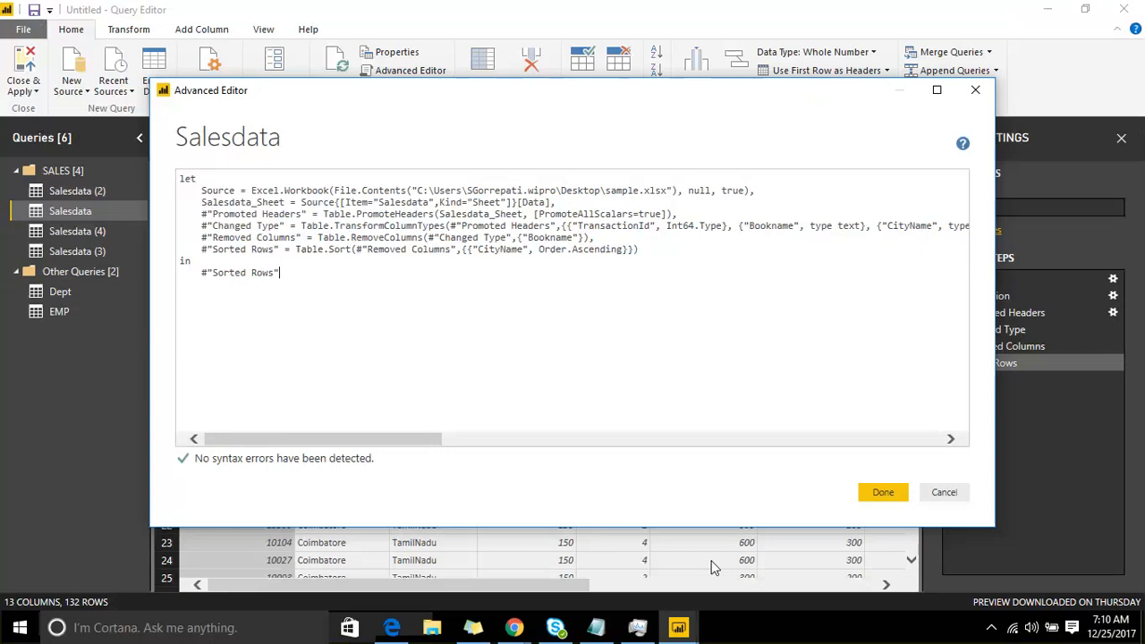
pyautogui.click(955, 499)
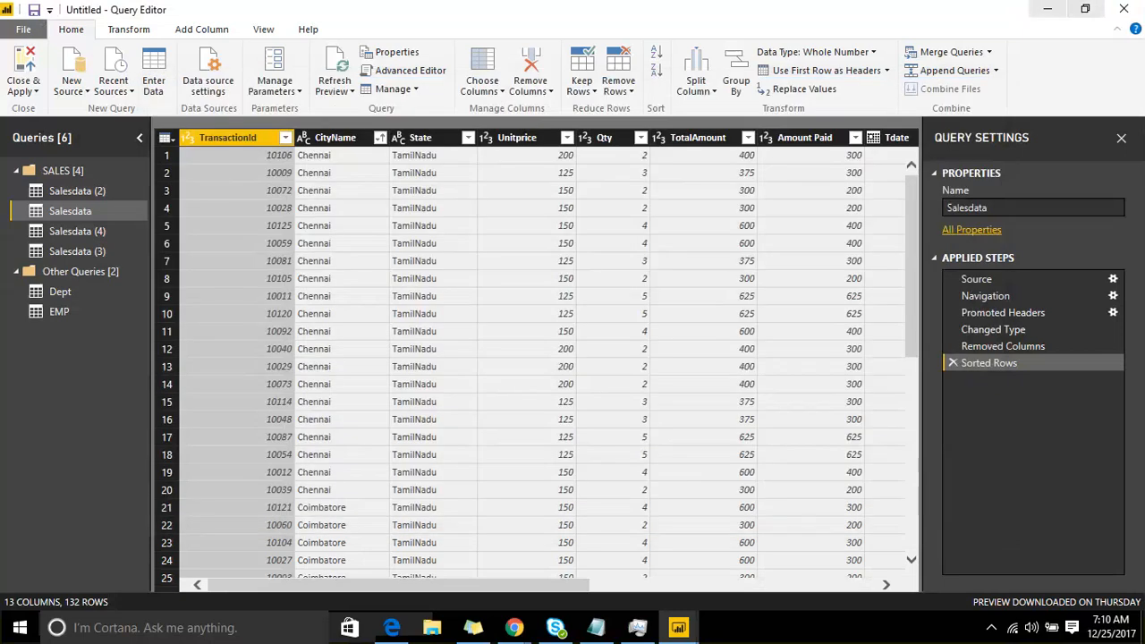
# Step: Examine the enlarged Query Dependencies diagram to see how the queries relate to the source file, and close it
pyautogui.click(1085, 9)
pyautogui.click(347, 113)
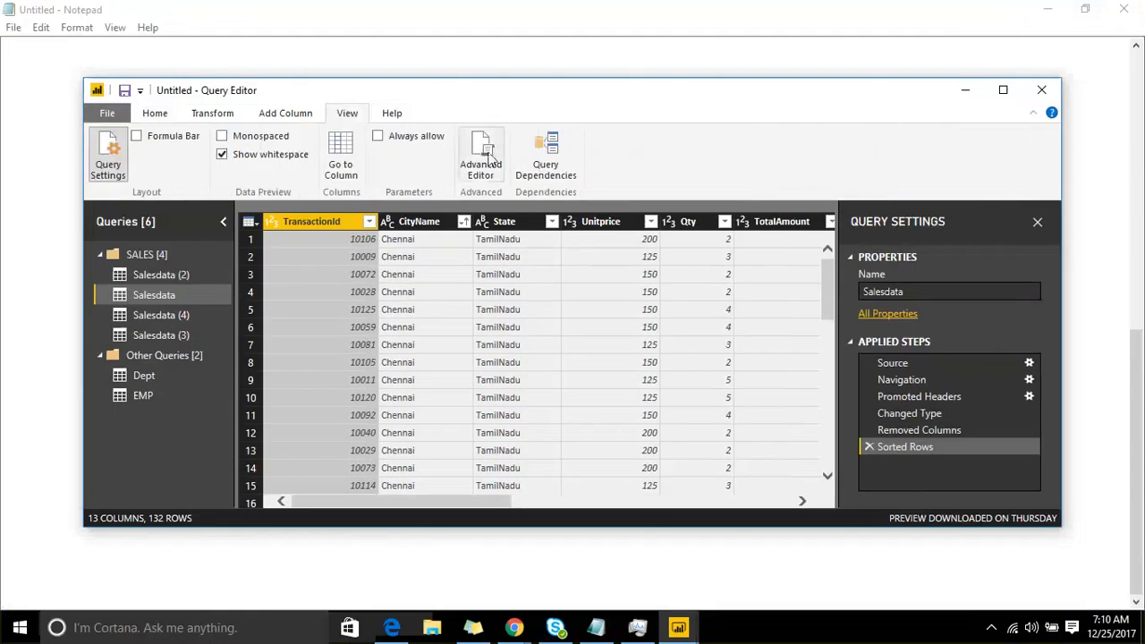
pyautogui.click(547, 177)
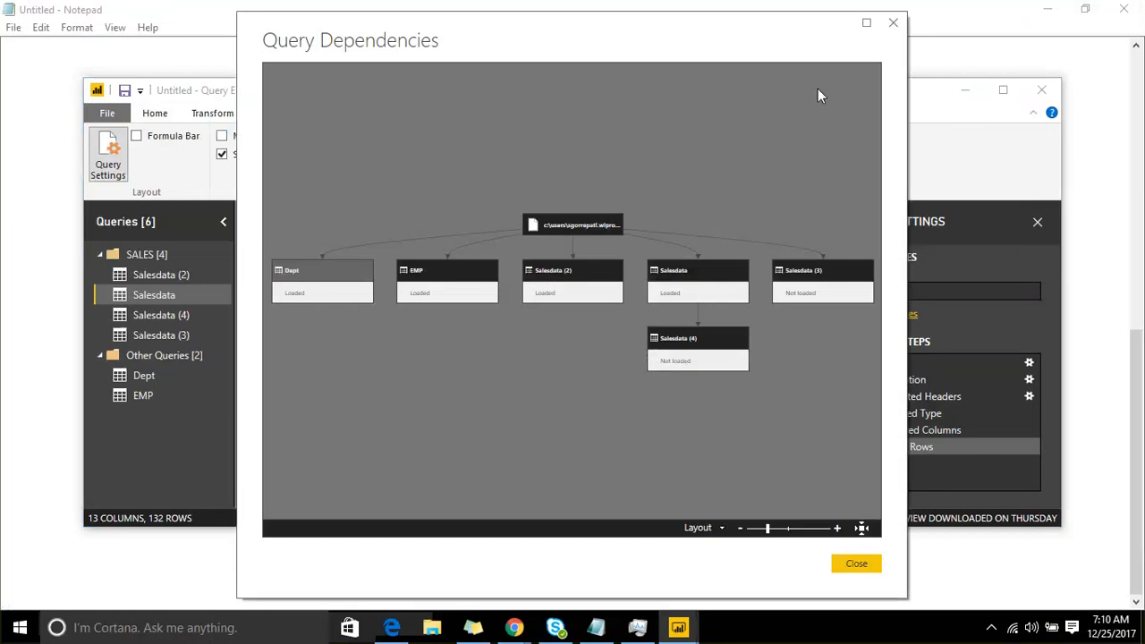
pyautogui.click(866, 23)
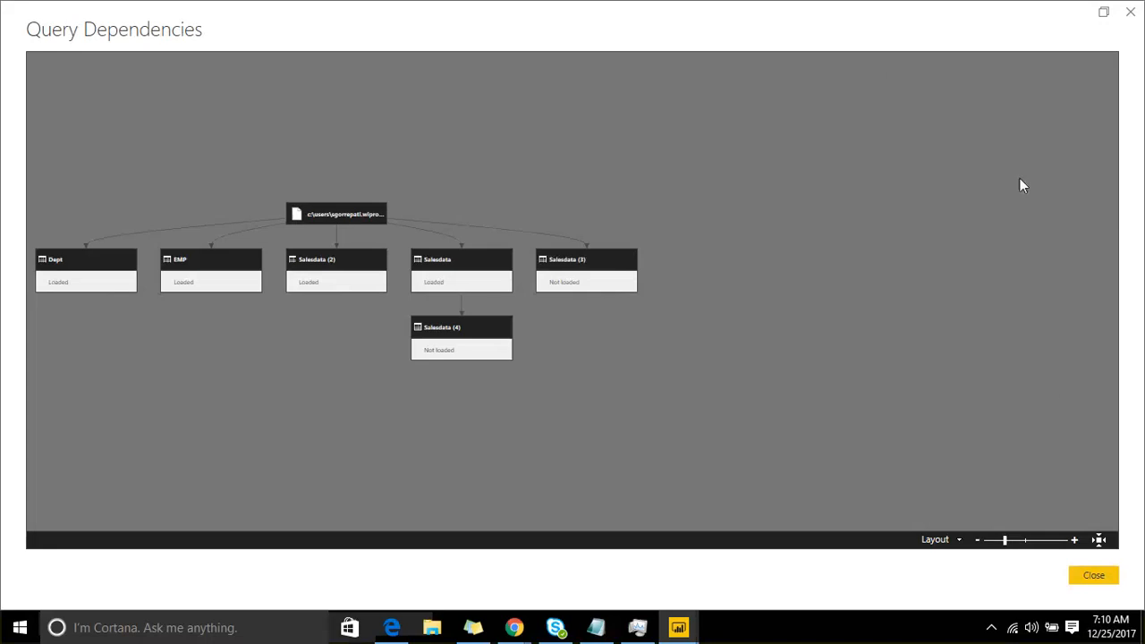
pyautogui.click(1095, 572)
pyautogui.click(1002, 90)
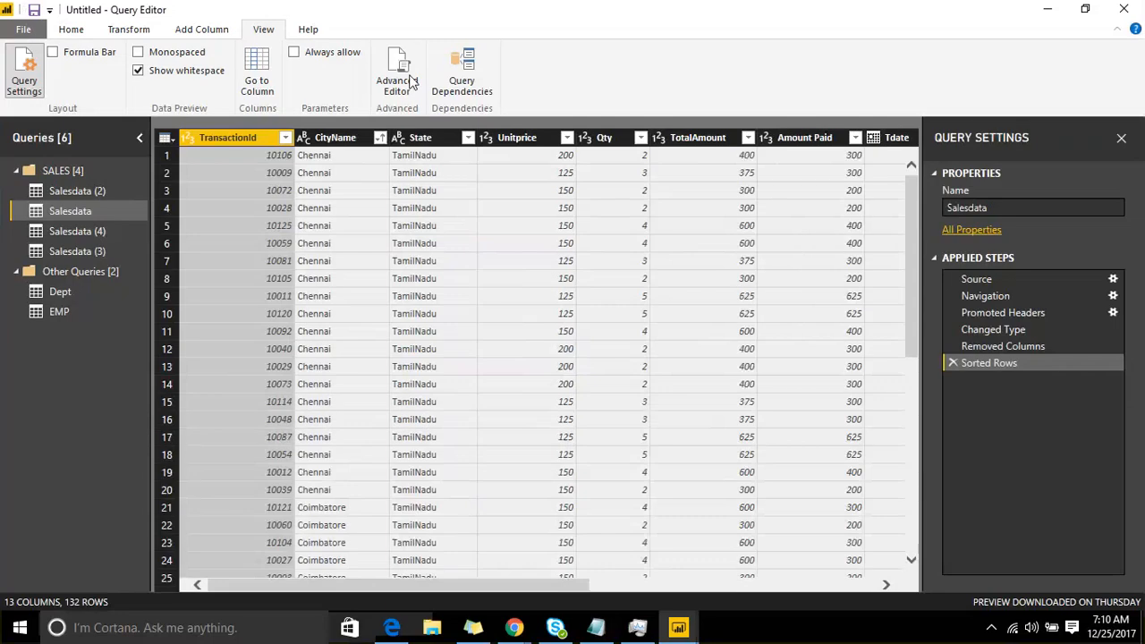
# Step: In the query properties of Salesdata (4), keep load to report enabled and turn off inclusion in report refresh
pyautogui.click(83, 231)
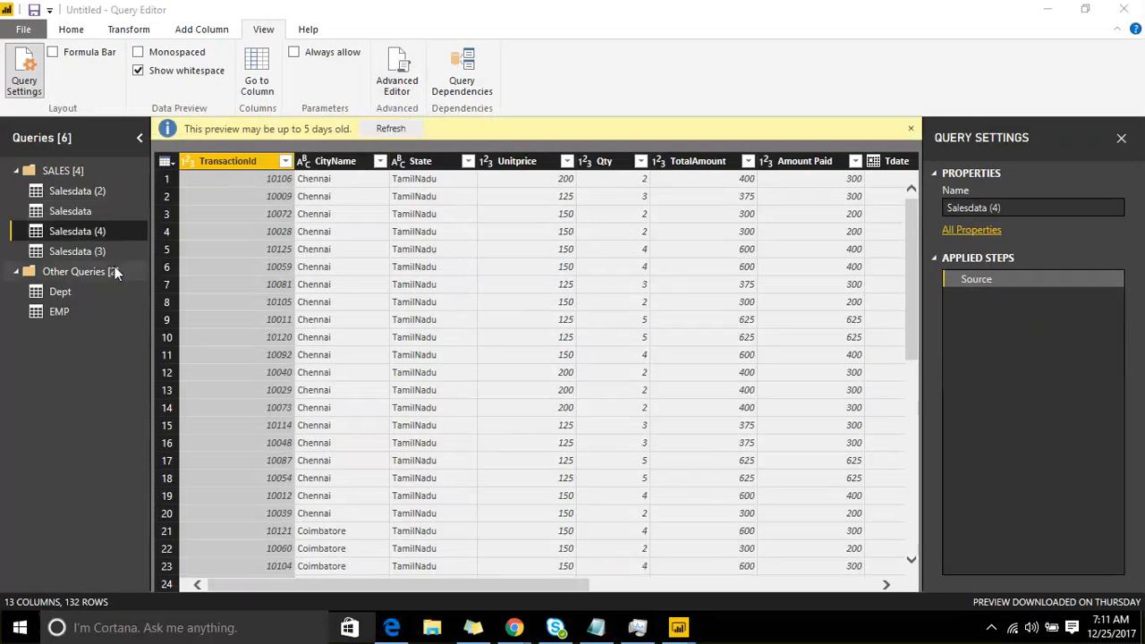
pyautogui.rightClick(87, 232)
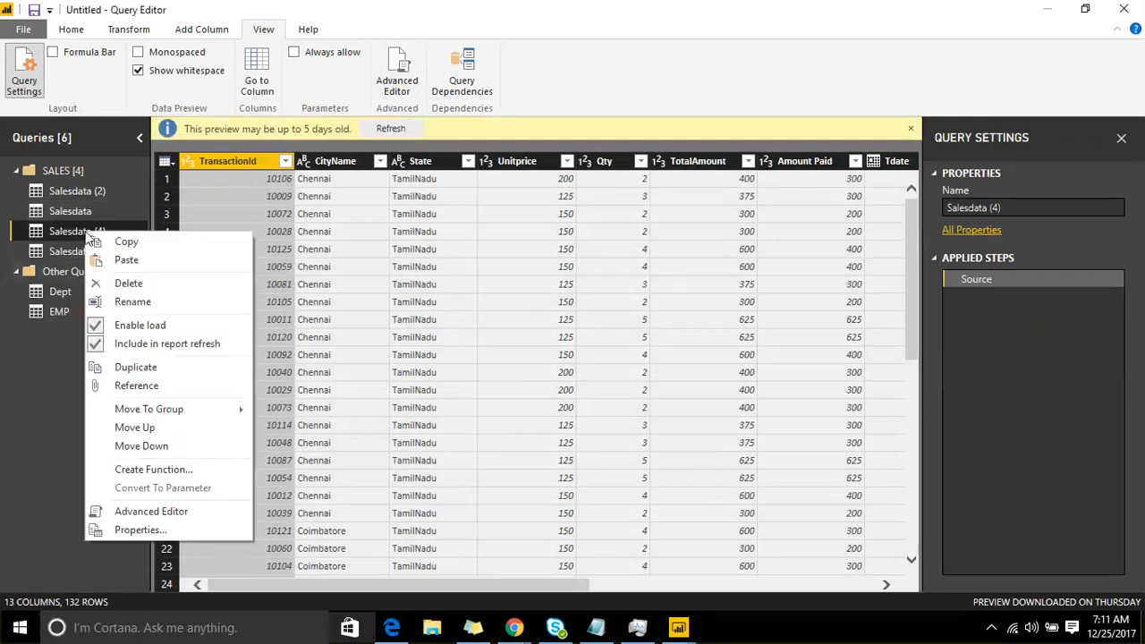
pyautogui.click(143, 530)
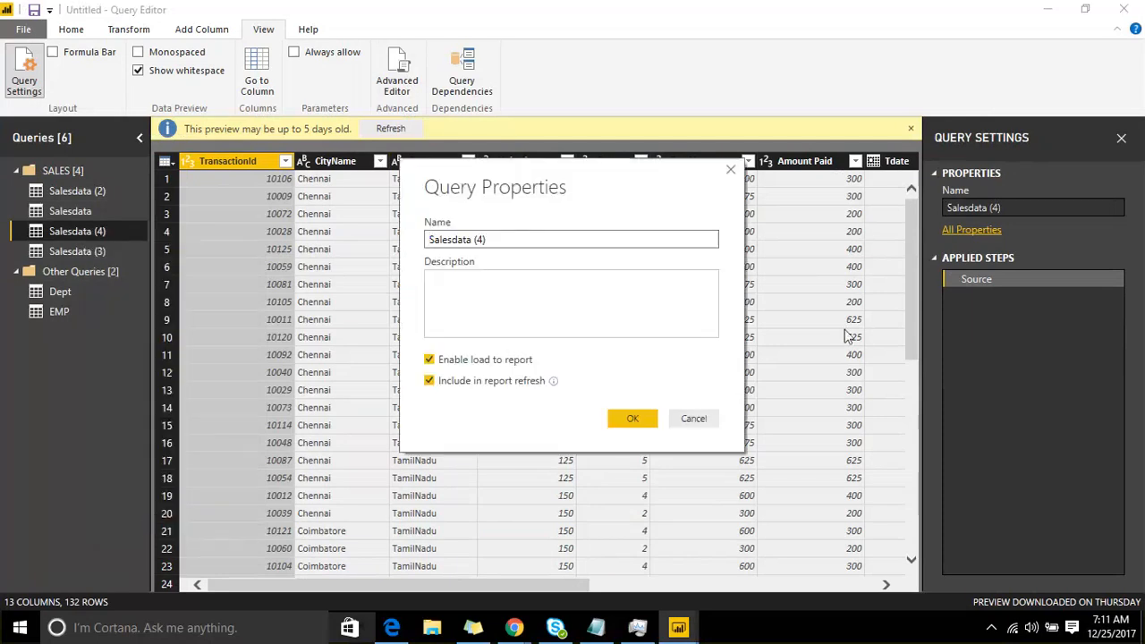
pyautogui.moveTo(519, 238); pyautogui.dragTo(426, 235)
pyautogui.click(458, 290)
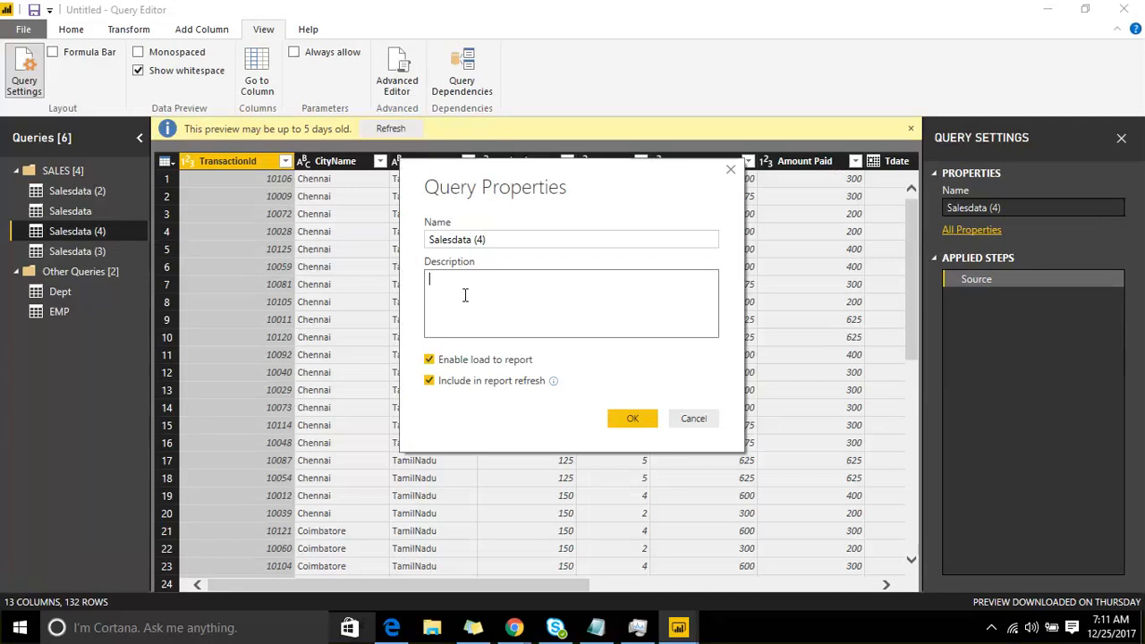
pyautogui.click(507, 362)
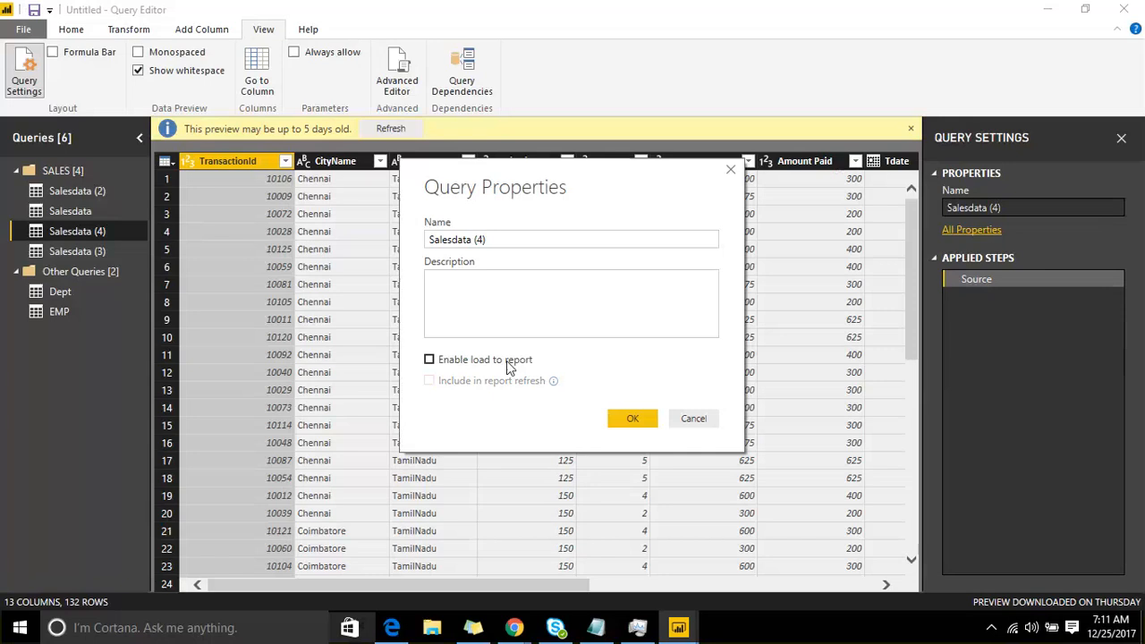
pyautogui.click(507, 362)
pyautogui.click(477, 384)
pyautogui.click(641, 417)
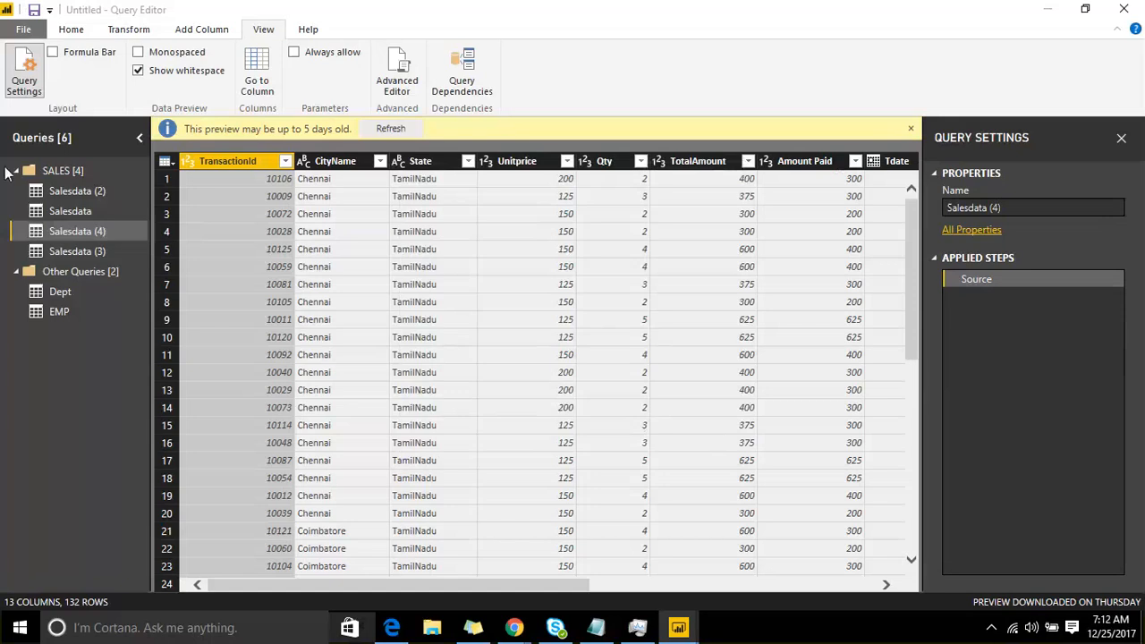
# Step: Copy the TransactionId column of the Salesdata (4) query
pyautogui.rightClick(105, 235)
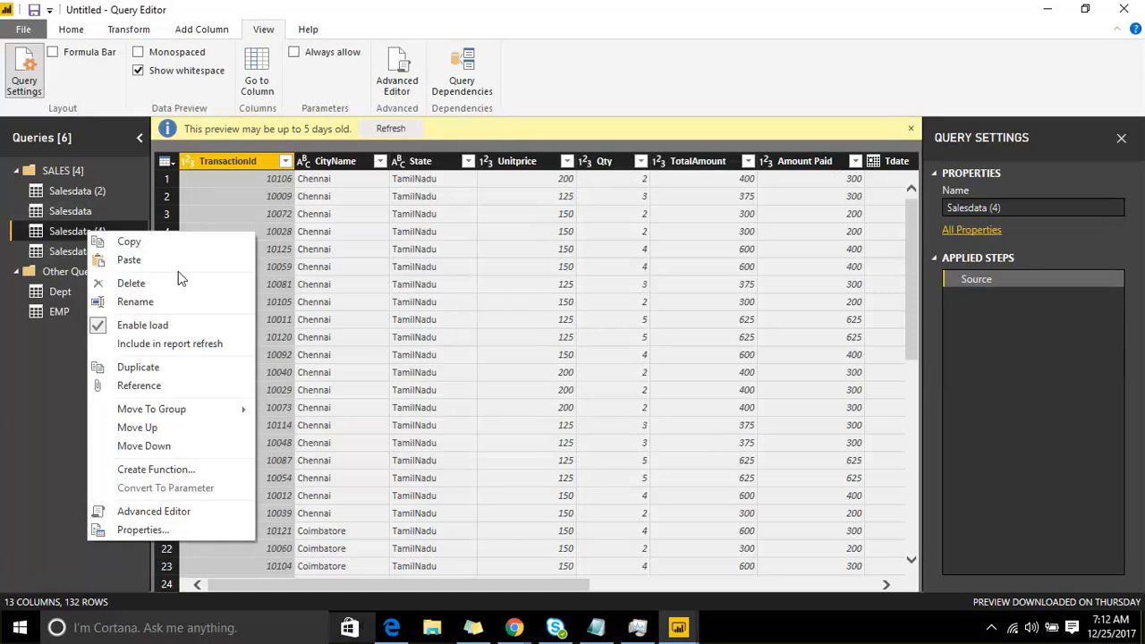
pyautogui.rightClick(255, 161)
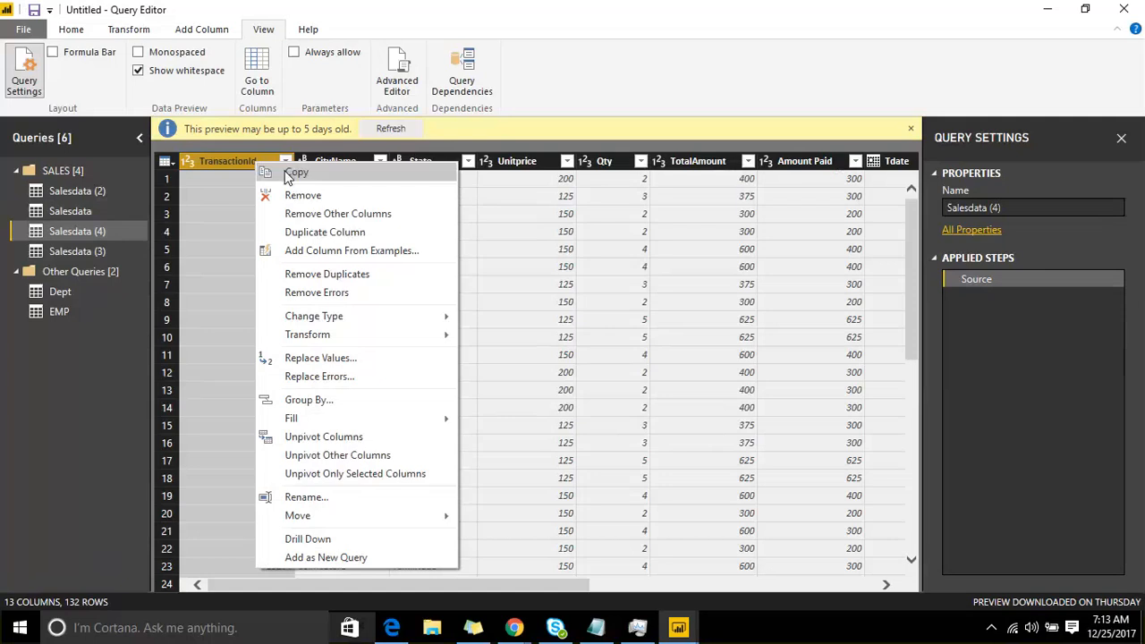
pyautogui.click(287, 176)
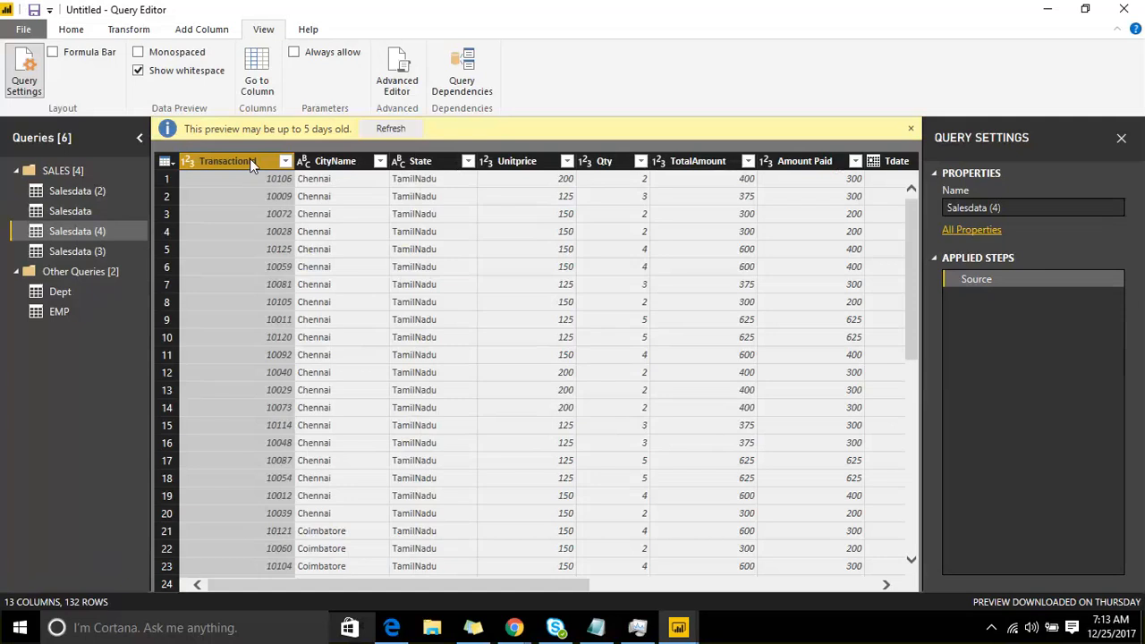
pyautogui.rightClick(250, 158)
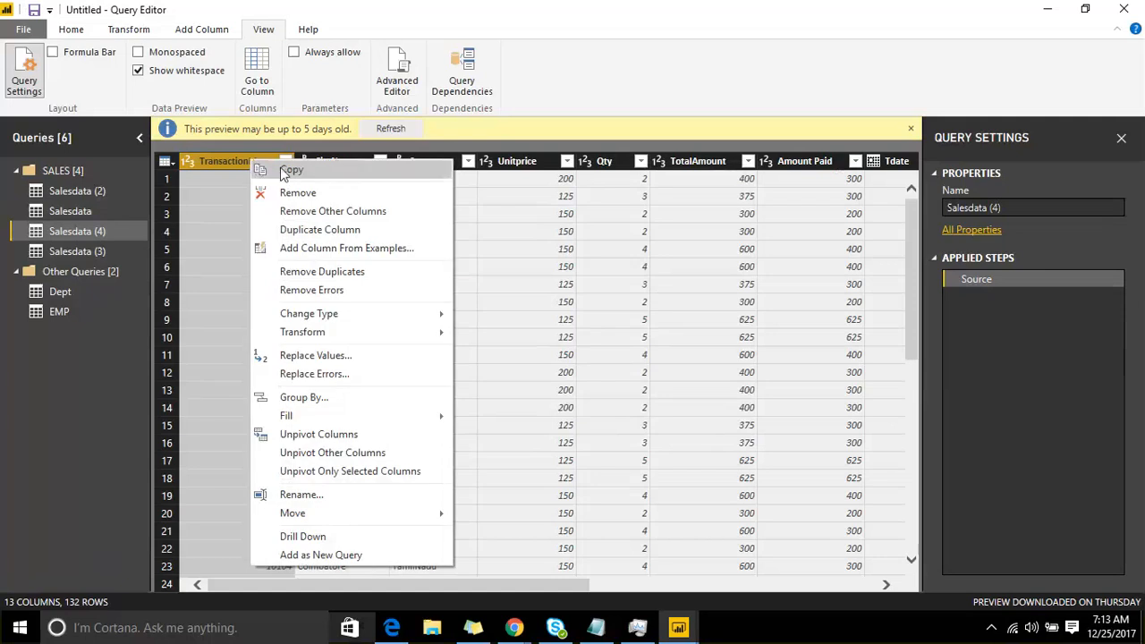
pyautogui.click(284, 172)
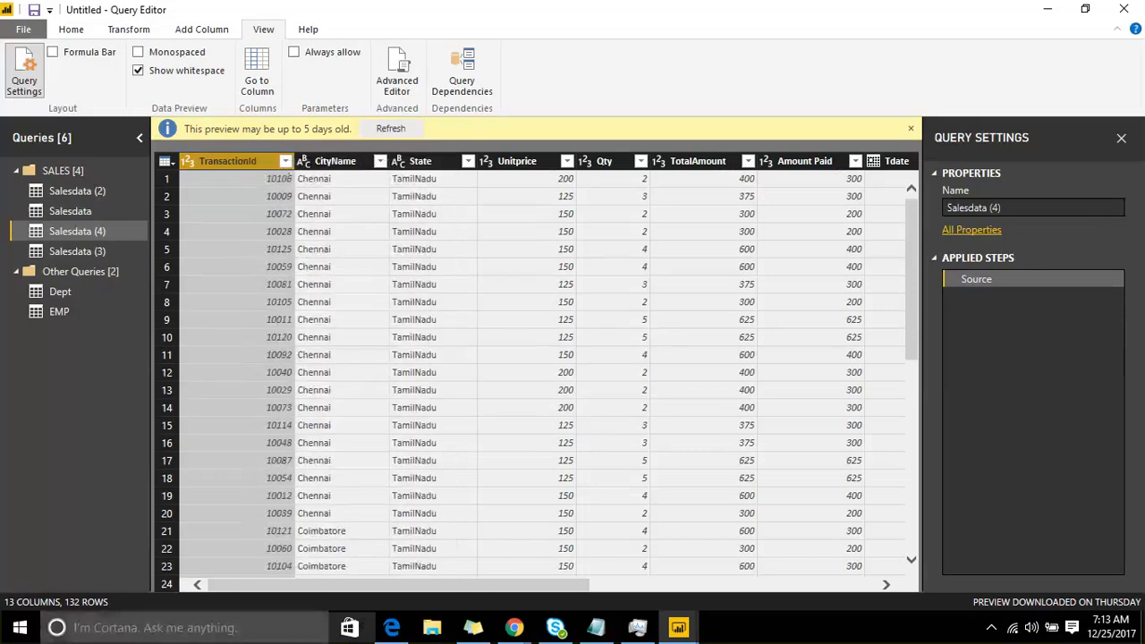
# Step: Find Excel 2016 among the installed apps and launch it
pyautogui.click(18, 629)
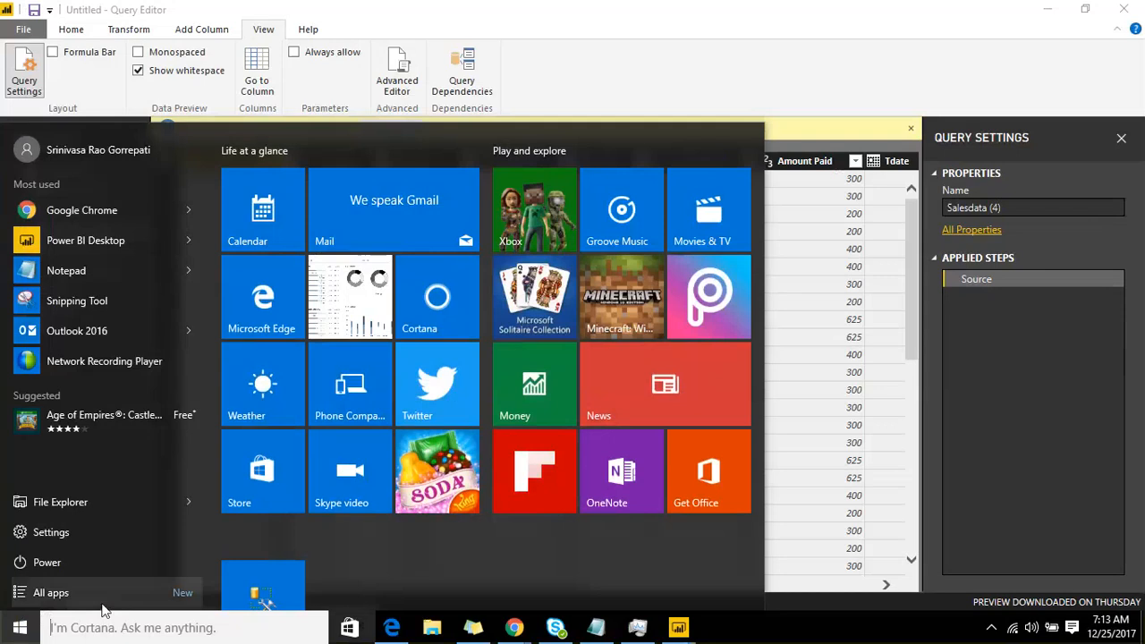
pyautogui.write('EX')
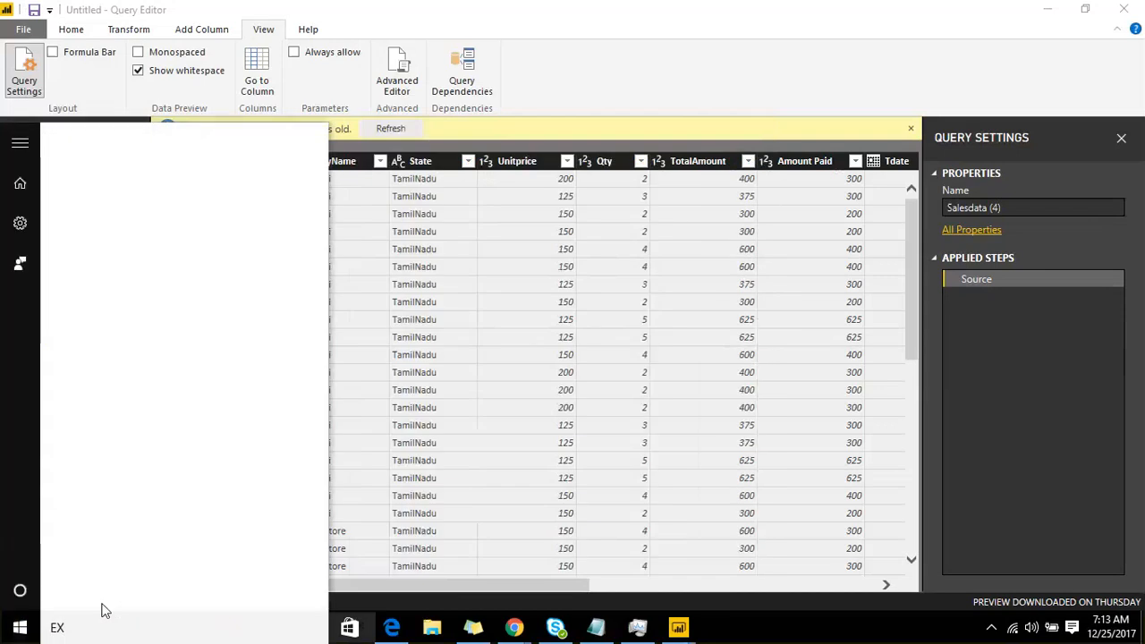
pyautogui.write('C')
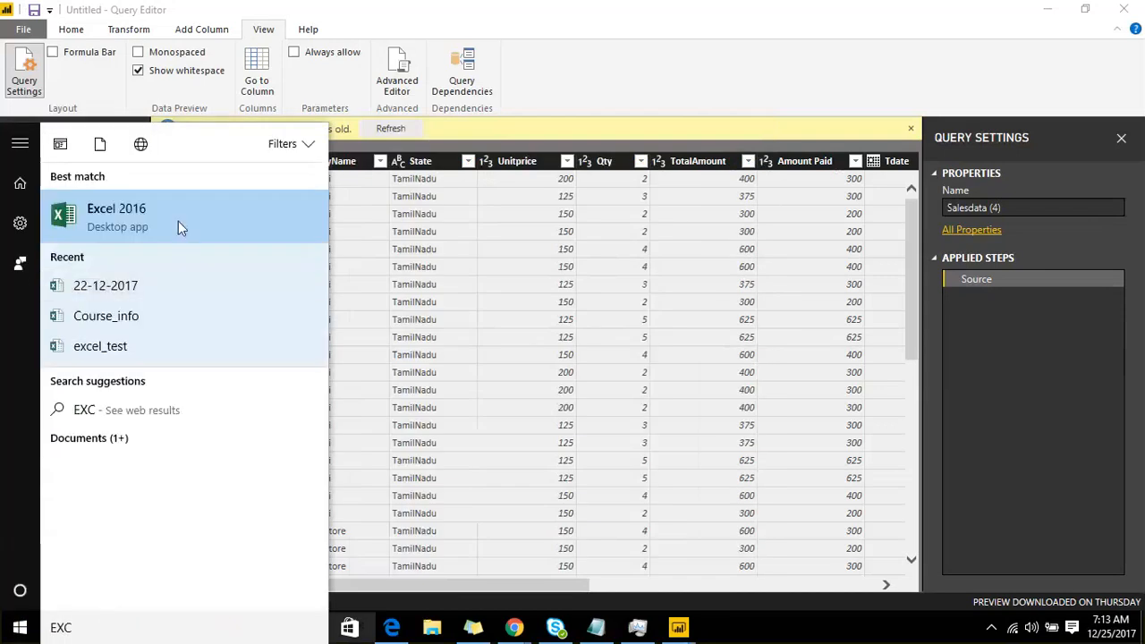
pyautogui.click(178, 221)
pyautogui.click(573, 370)
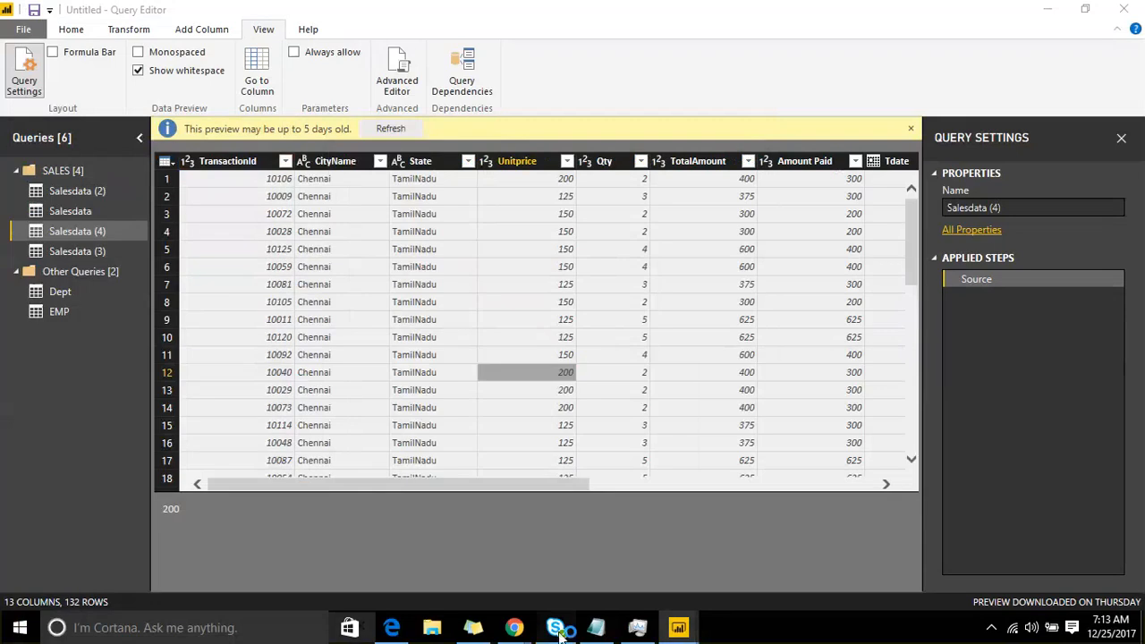
# Step: Switch to Skype for Business, set the own presence status to Appear Away, and minimize its window
pyautogui.click(556, 627)
pyautogui.click(675, 80)
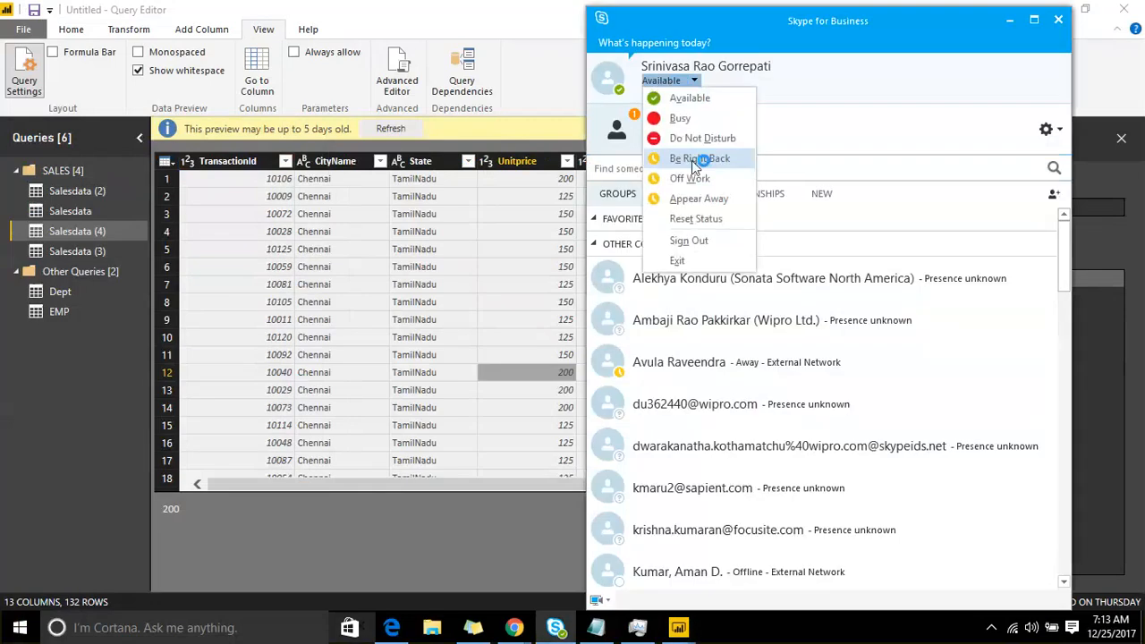
pyautogui.click(707, 198)
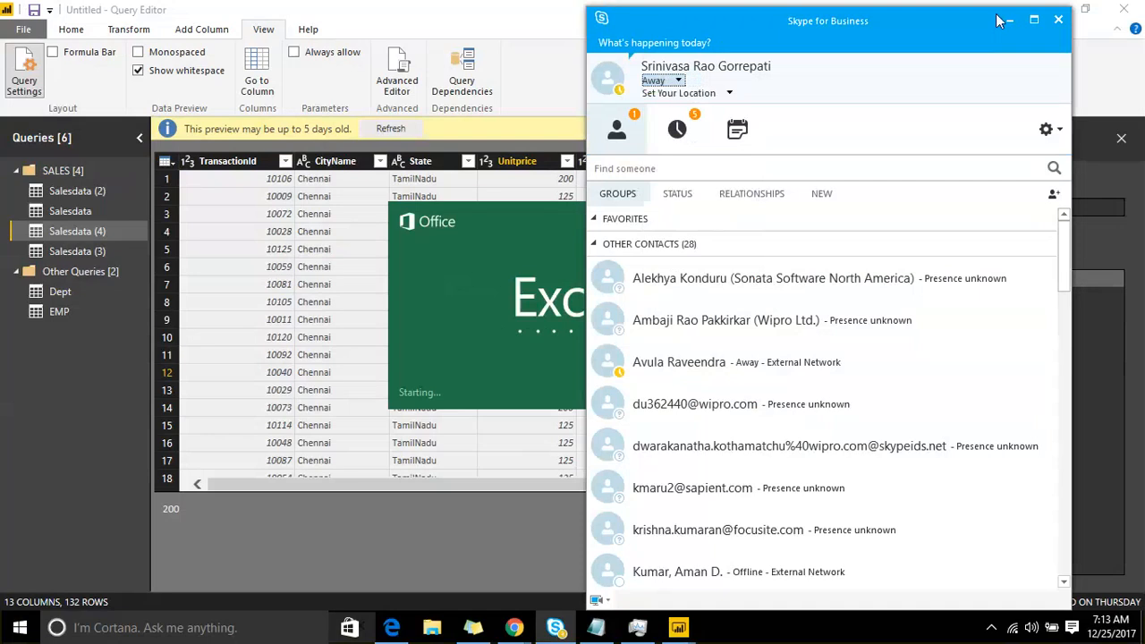
pyautogui.click(1007, 20)
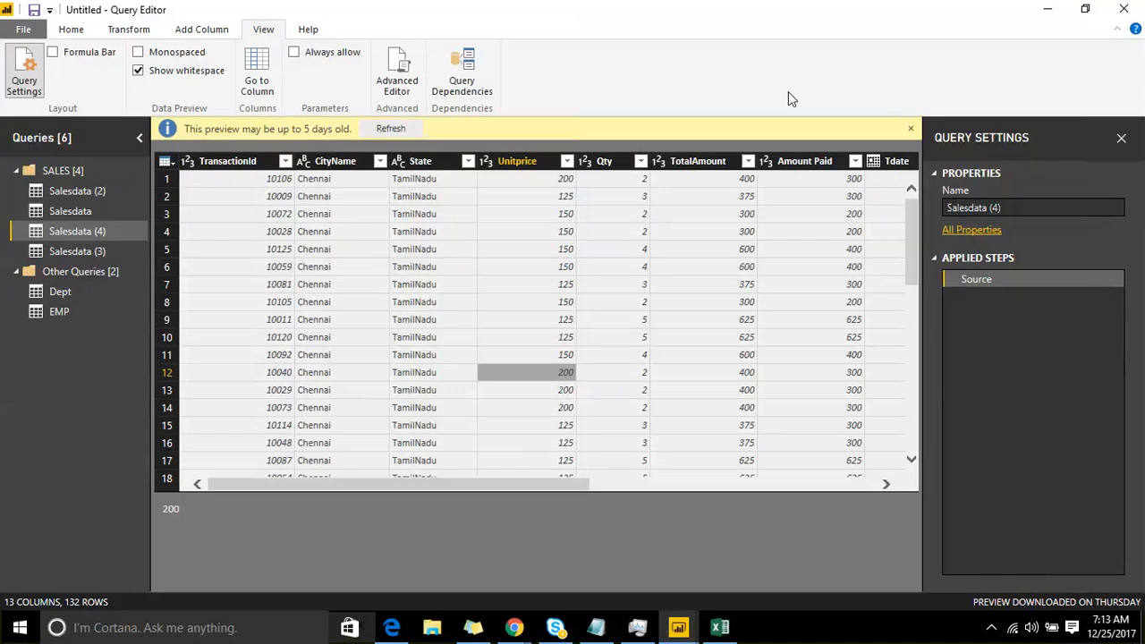
# Step: In Excel, create a blank workbook, enable the add-in content, paste the copied TransactionId column at A1, and minimize Excel
pyautogui.click(721, 629)
pyautogui.click(980, 184)
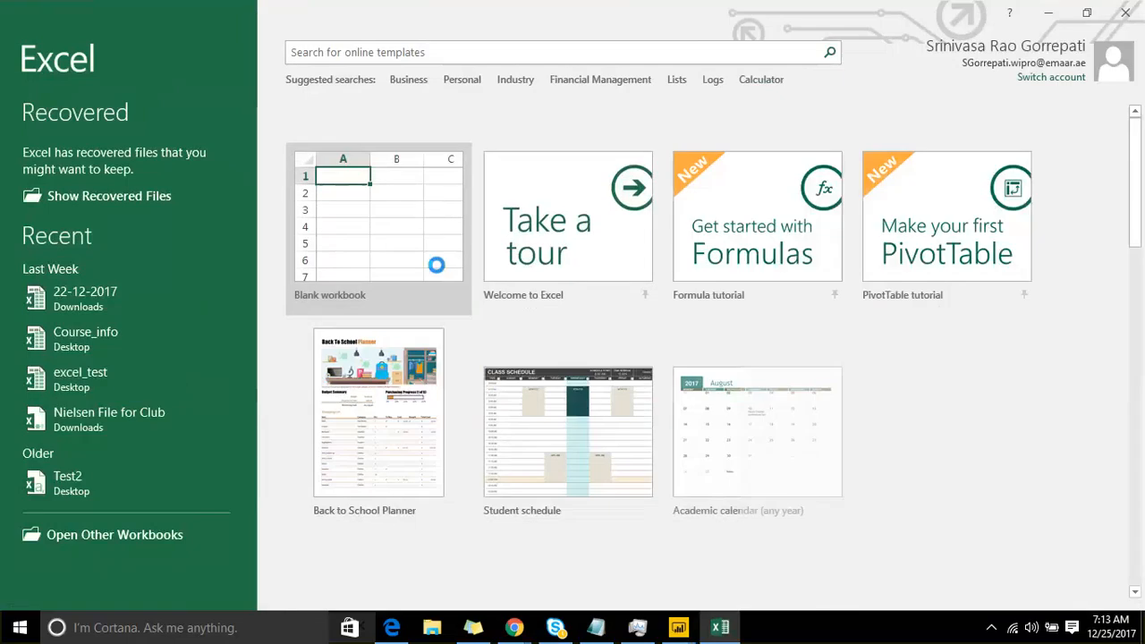
pyautogui.click(435, 265)
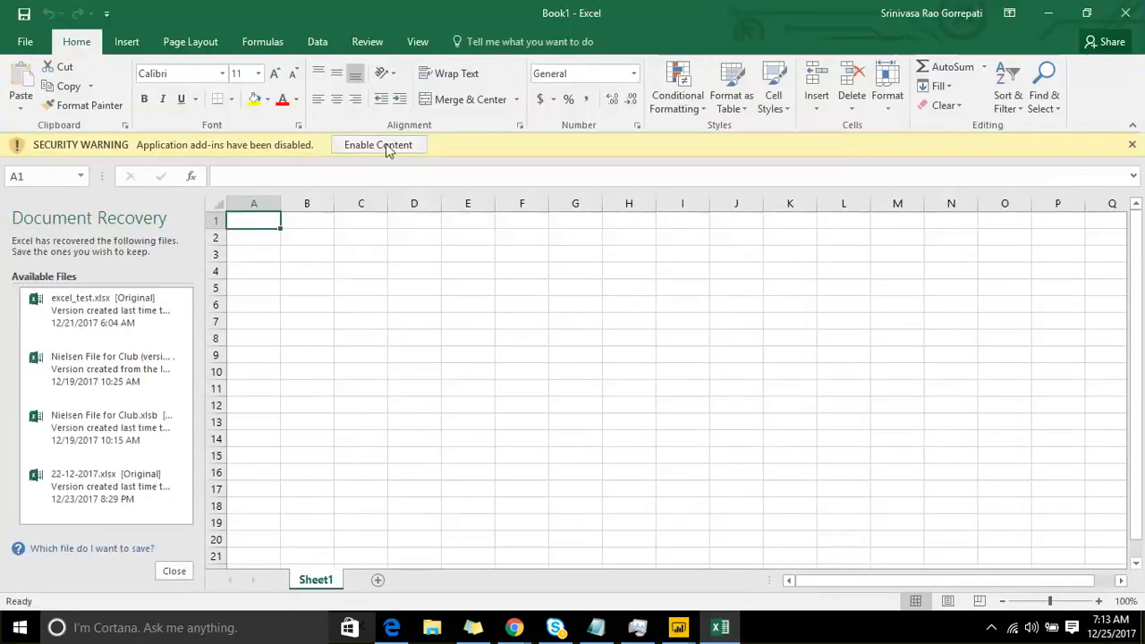
pyautogui.click(387, 146)
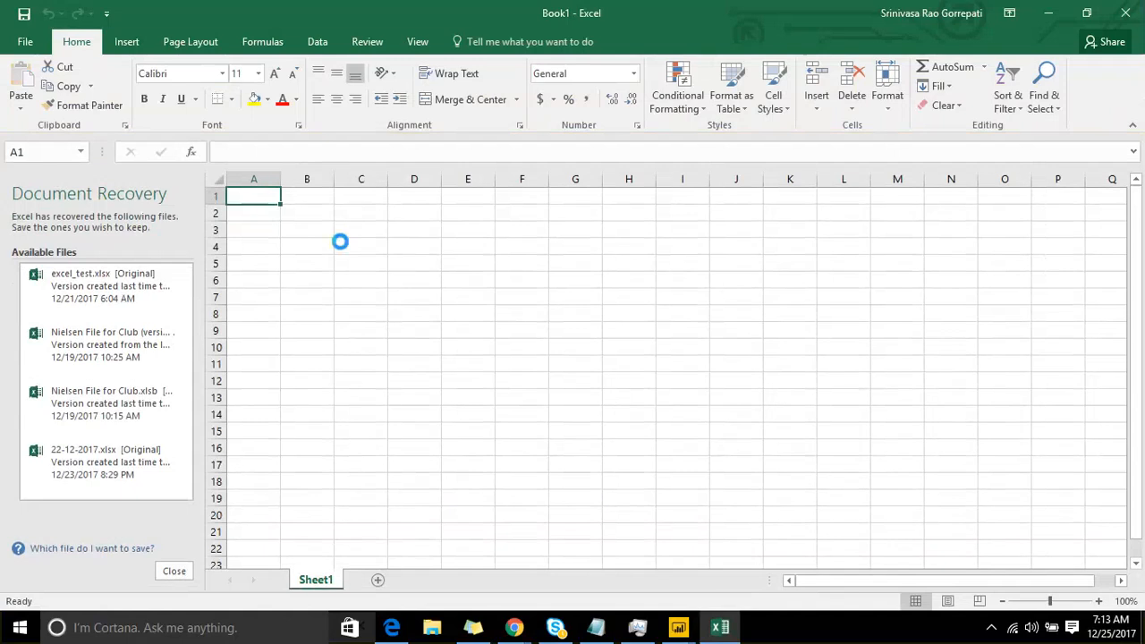
pyautogui.hotkey('ctrl', 'v')
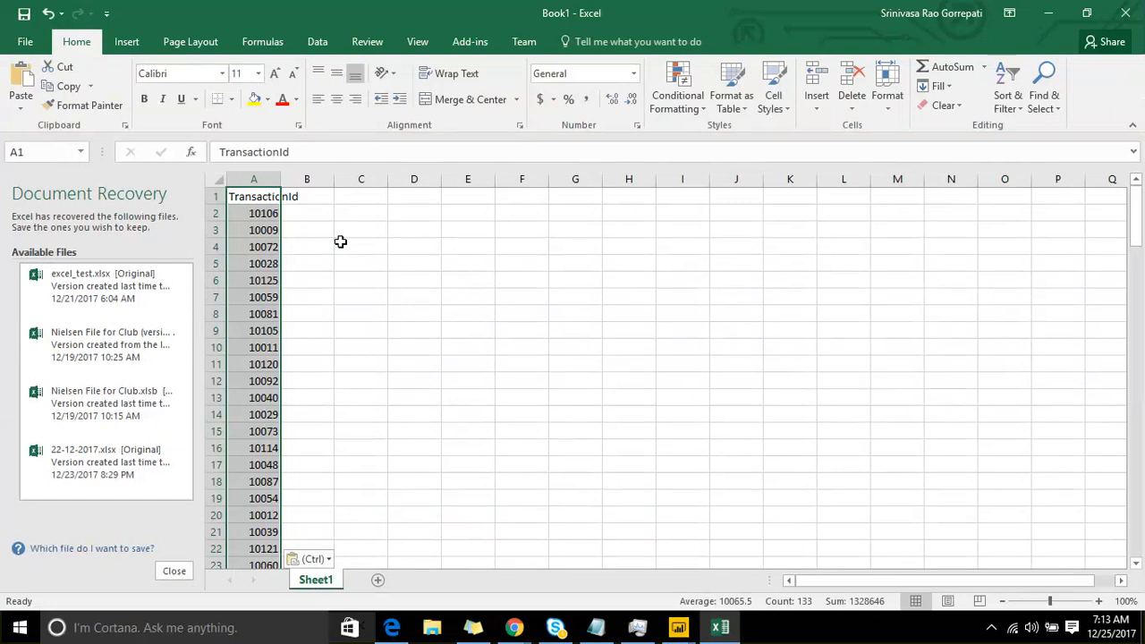
pyautogui.click(1055, 15)
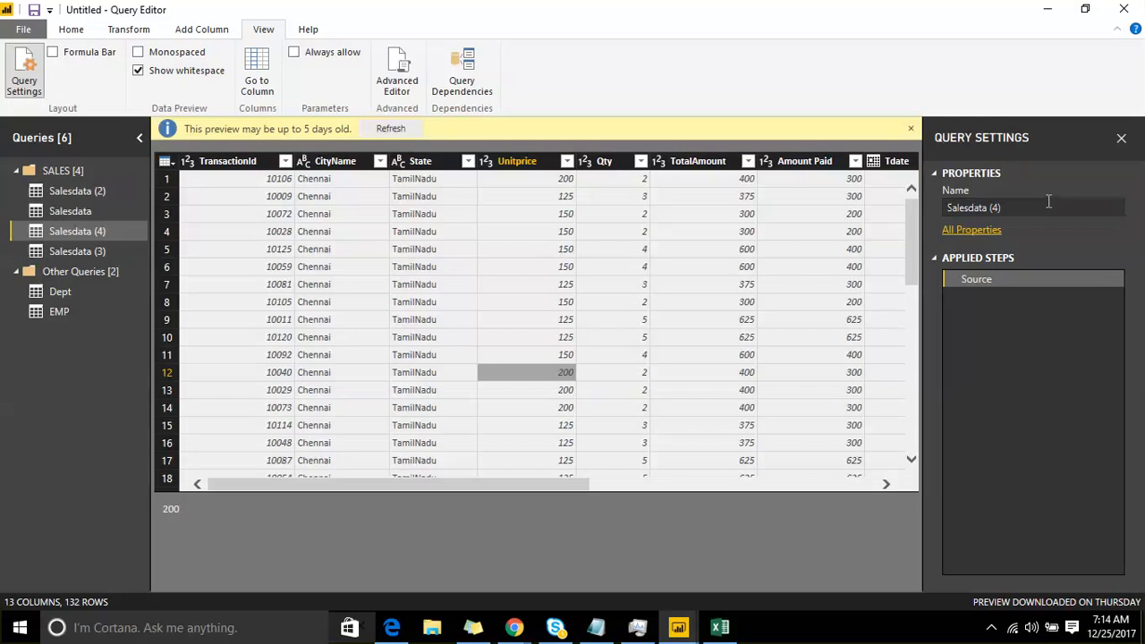
pyautogui.click(240, 163)
pyautogui.rightClick(240, 164)
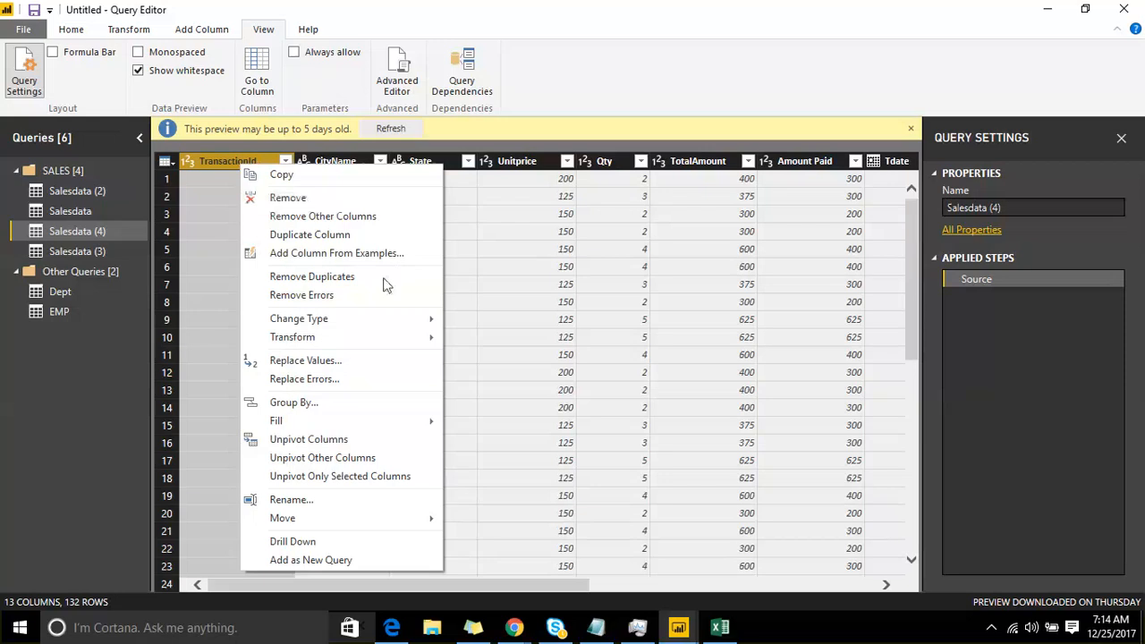
pyautogui.click(89, 211)
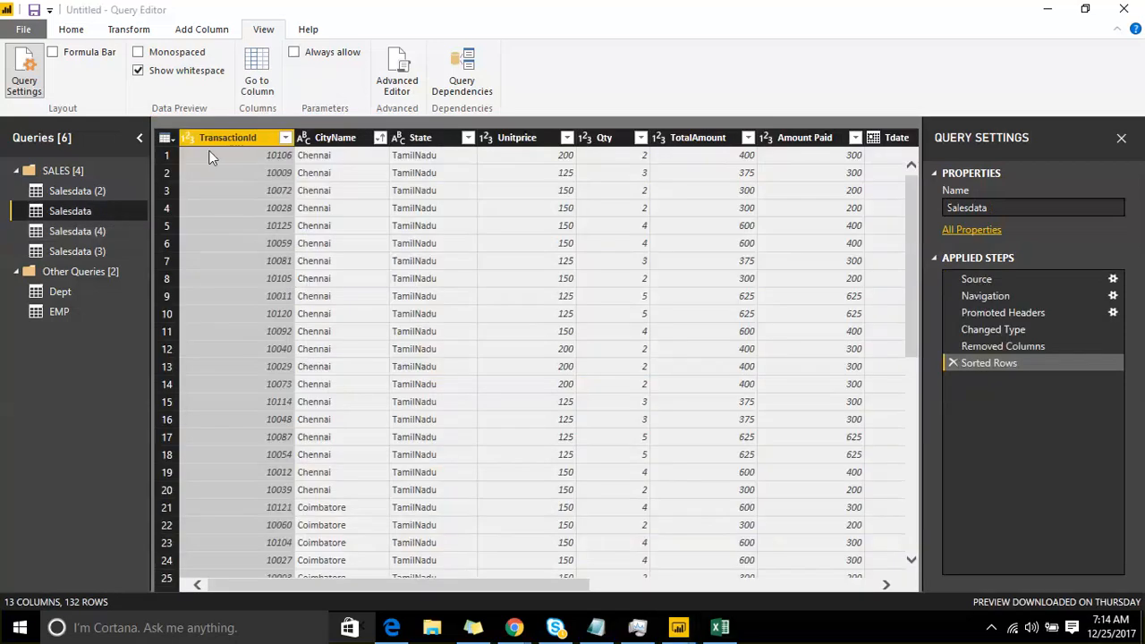
# Step: In the Salesdata (2) query, remove the Bookname column, and remove all other columns except CityName
pyautogui.click(93, 192)
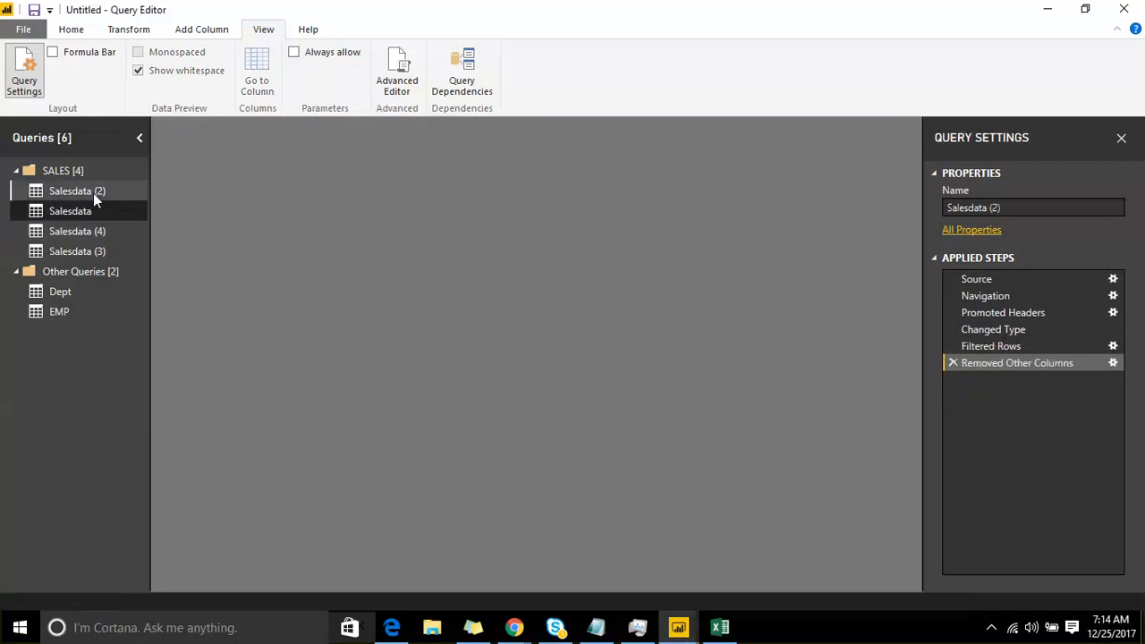
pyautogui.rightClick(225, 138)
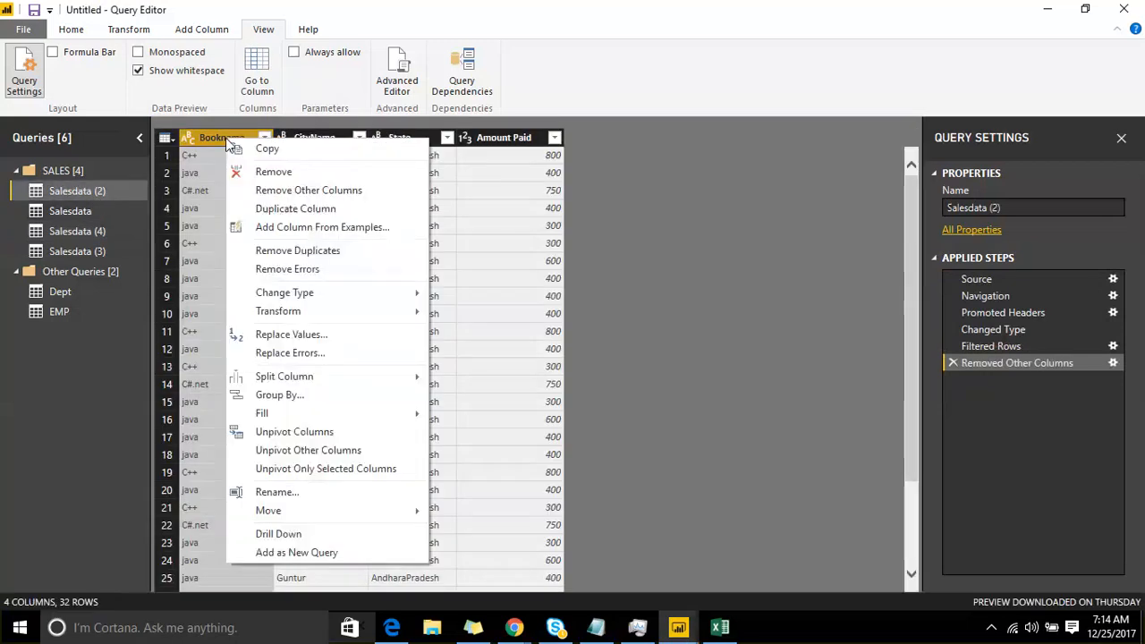
pyautogui.click(259, 173)
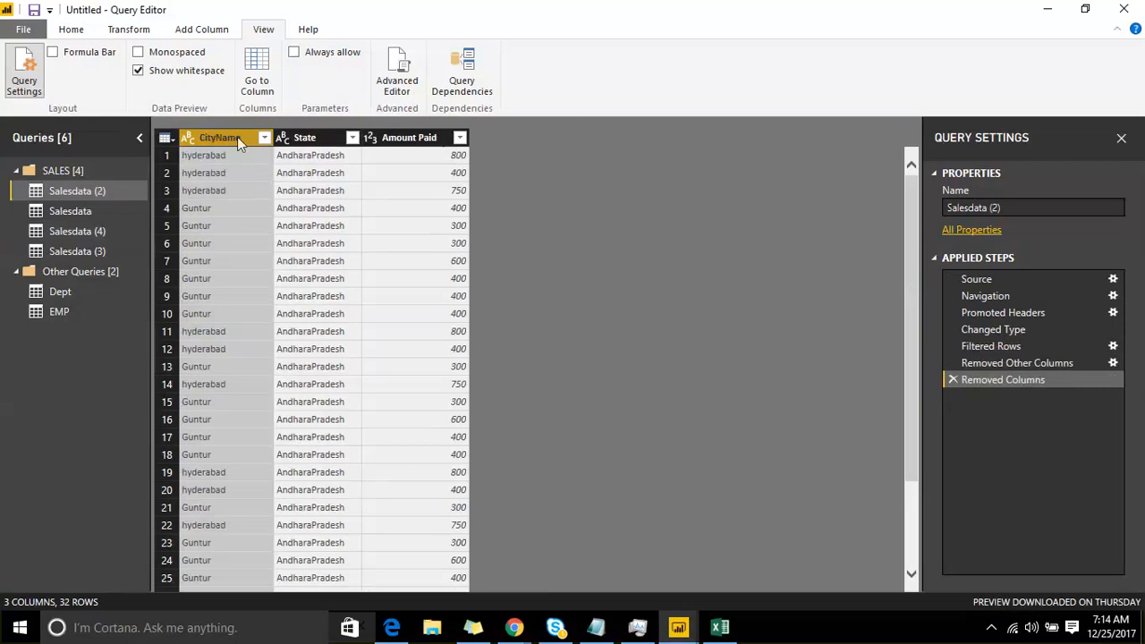
pyautogui.rightClick(237, 137)
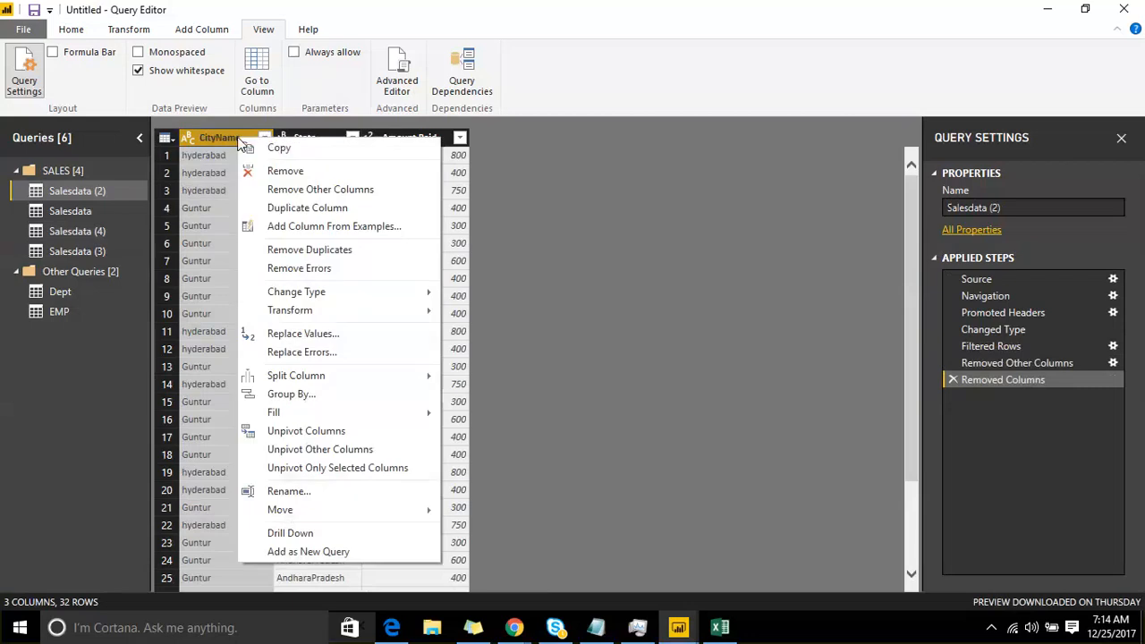
pyautogui.click(260, 191)
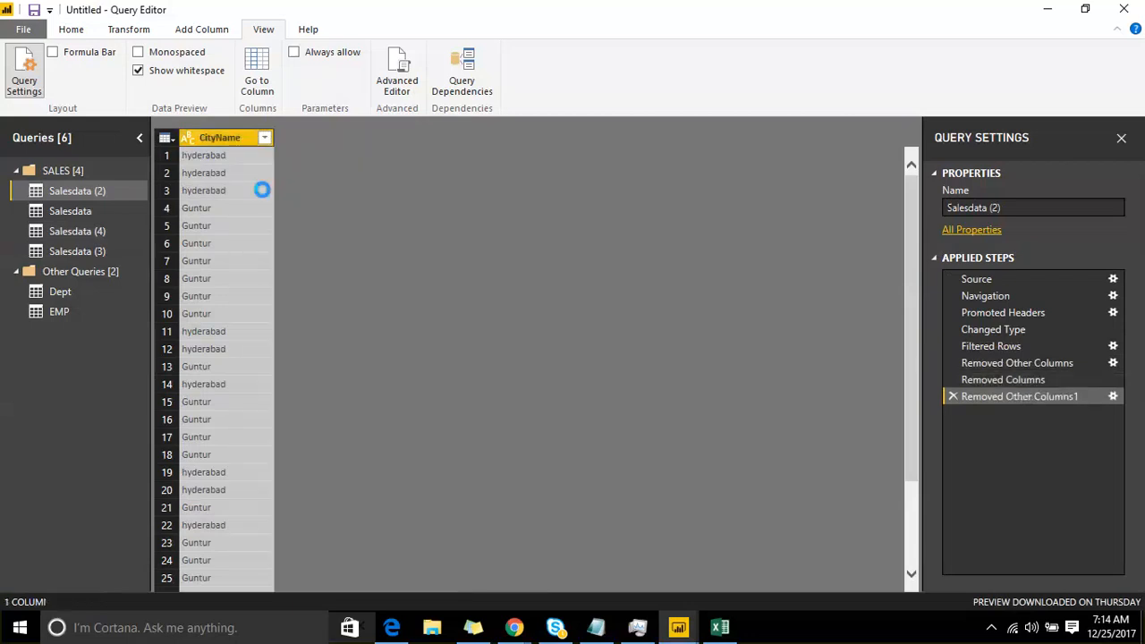
# Step: Delete the applied steps Removed Other Columns1, Removed Columns and Removed Other Columns from Salesdata (2)
pyautogui.rightClick(217, 142)
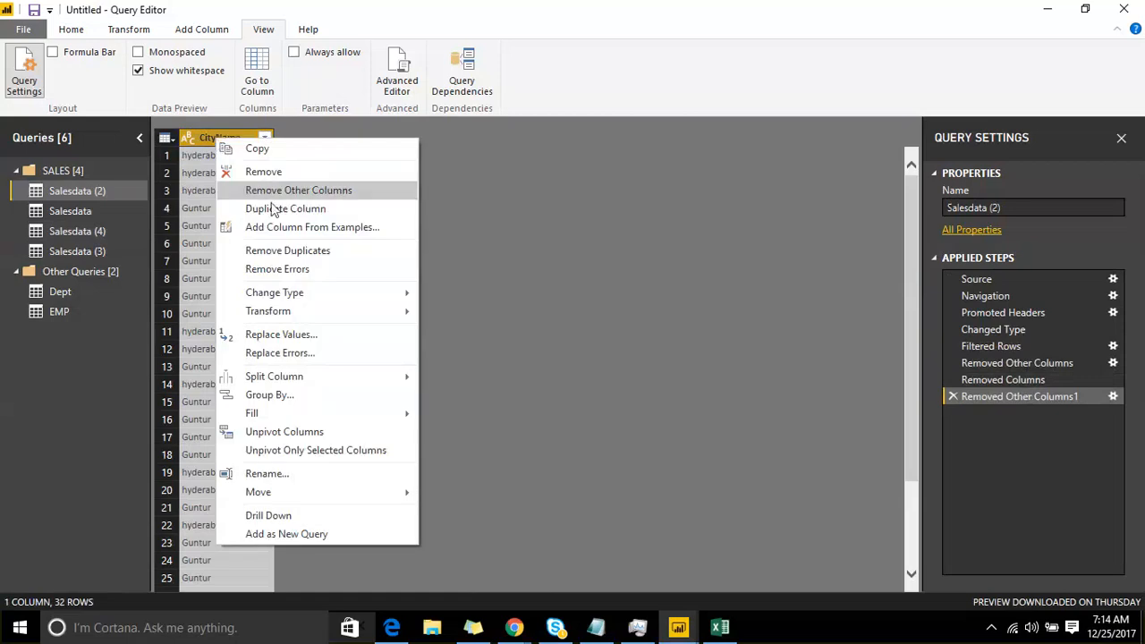
pyautogui.click(954, 393)
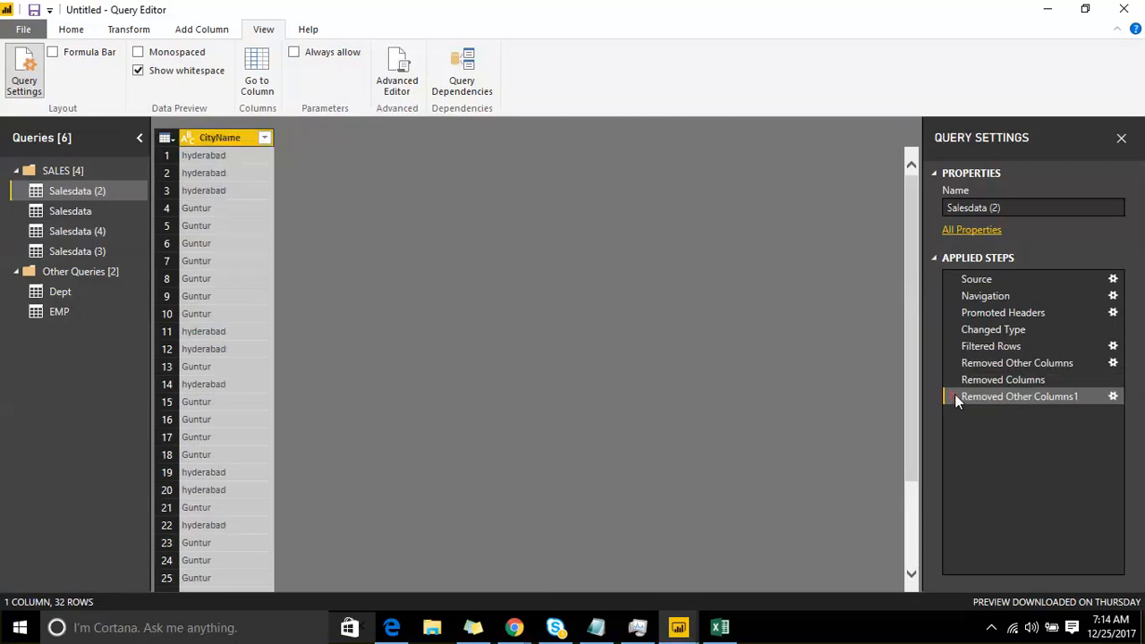
pyautogui.click(954, 393)
pyautogui.click(955, 379)
pyautogui.click(953, 363)
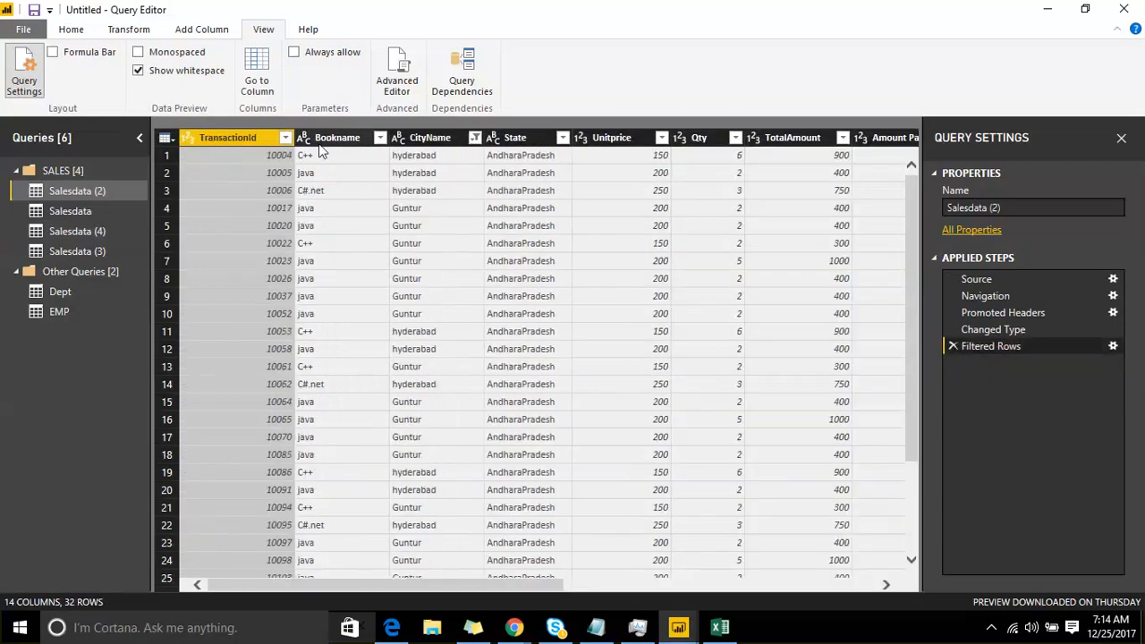
# Step: Duplicate the Bookname column in Salesdata (2) and look through the copied column's values
pyautogui.rightClick(322, 143)
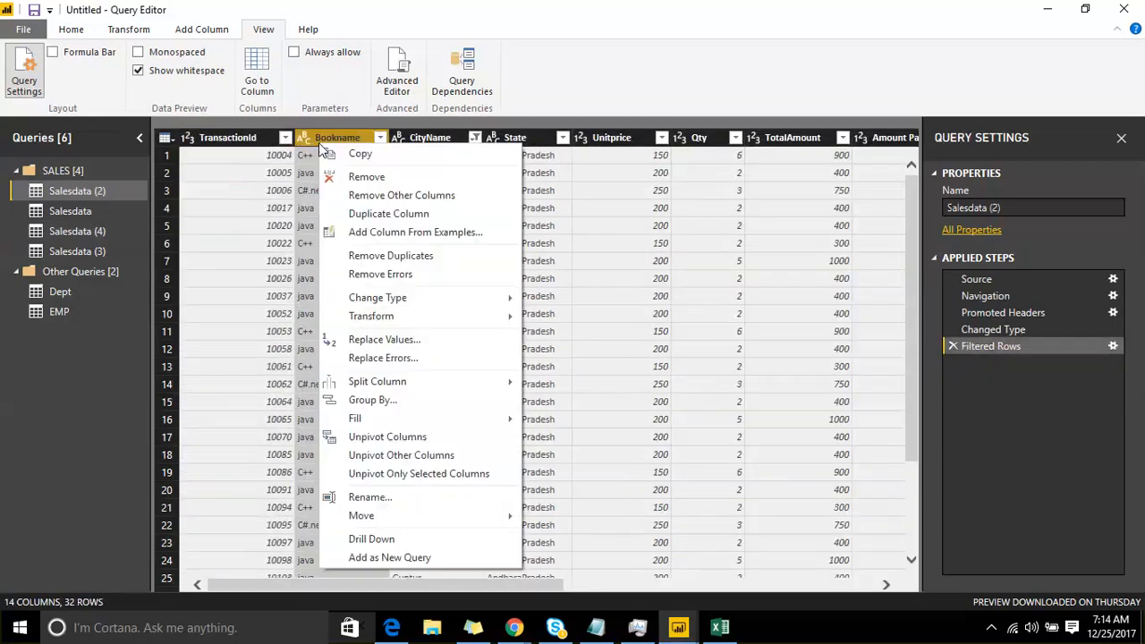
pyautogui.click(425, 213)
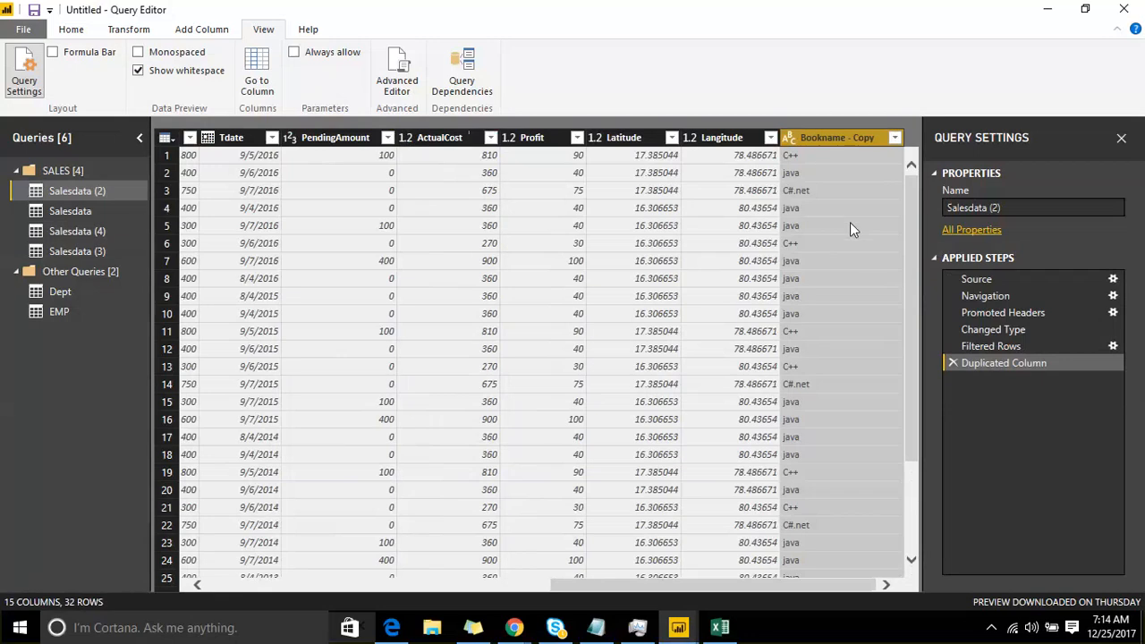
pyautogui.scroll(-3, 866, 255)
pyautogui.scroll(3, 867, 252)
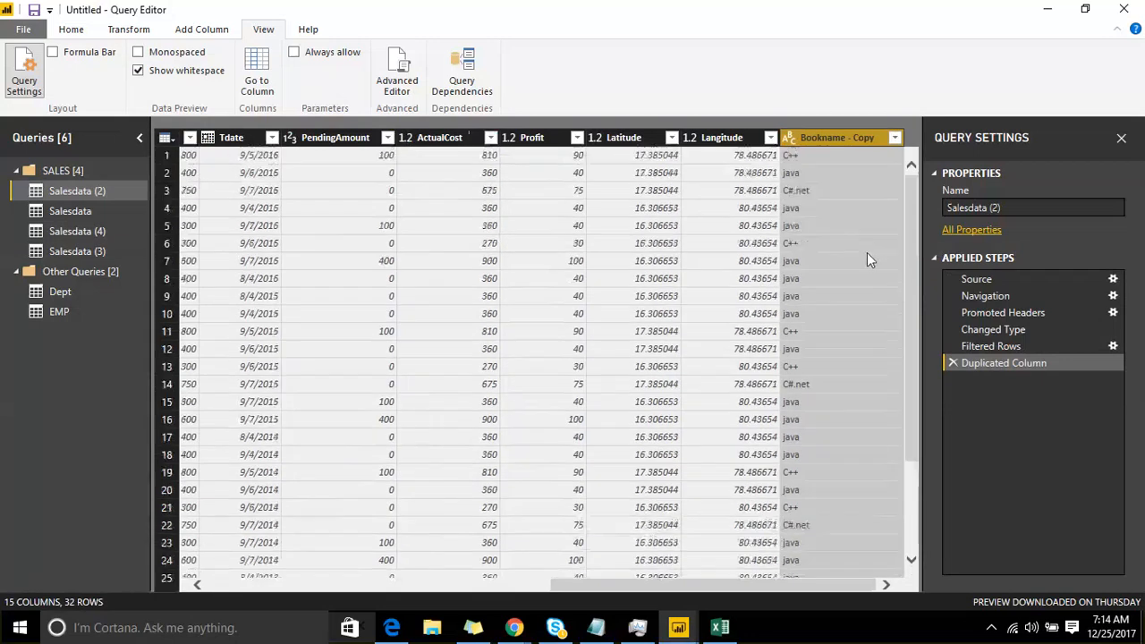
# Step: Remove duplicates based on the Bookname - Copy column, and delete the resulting Removed Duplicates step
pyautogui.rightClick(852, 141)
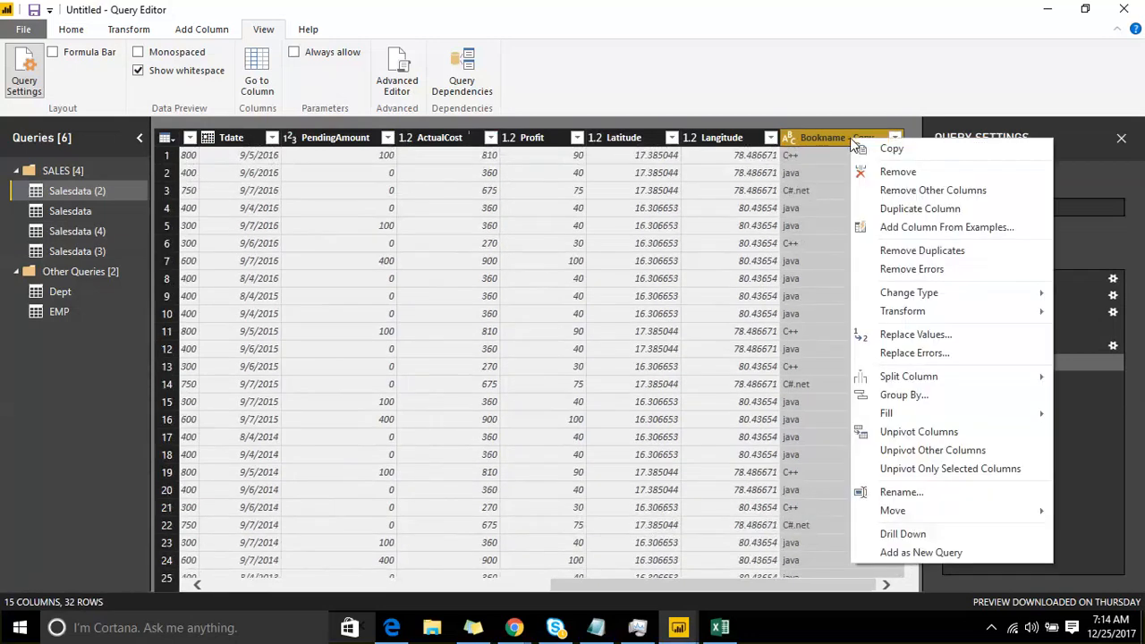
pyautogui.click(945, 250)
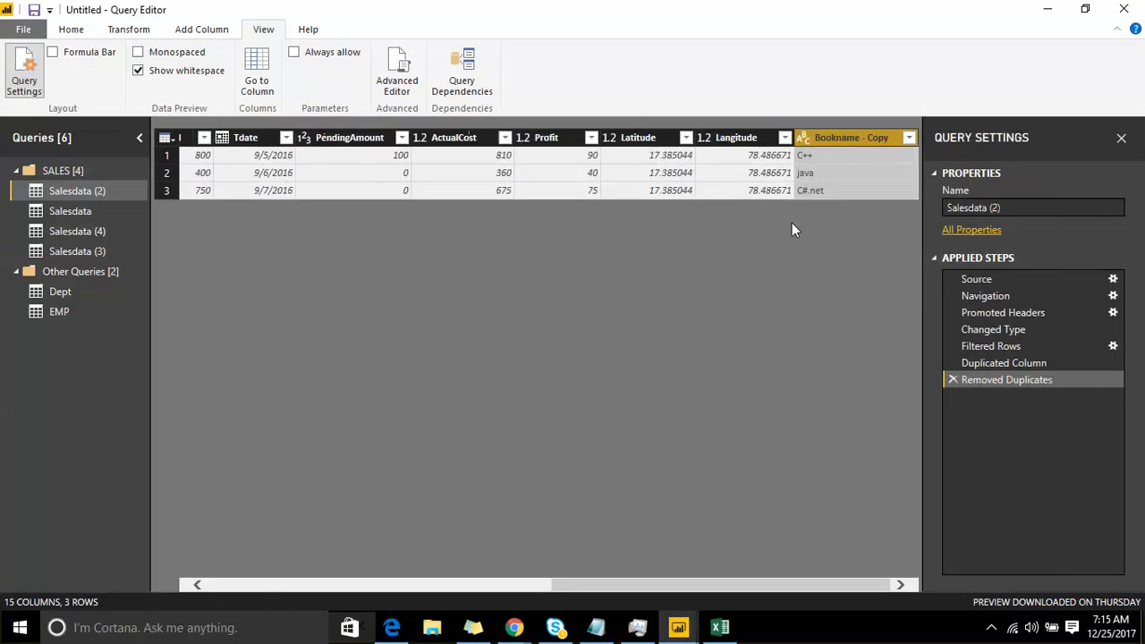
pyautogui.click(954, 379)
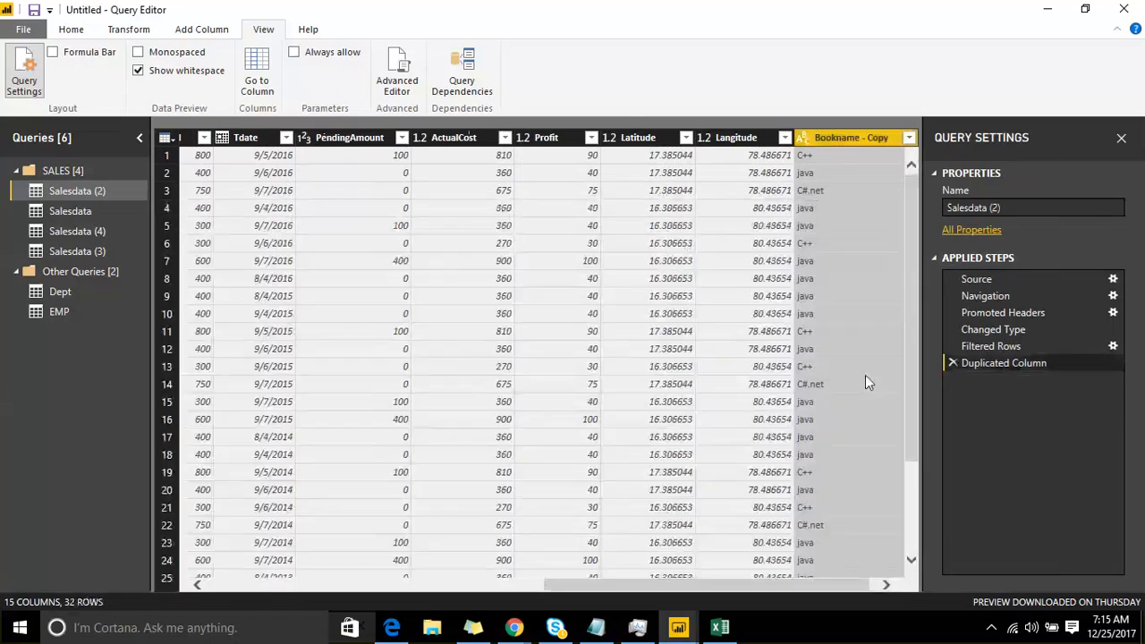
# Step: Add the State column of the Salesdata query as a new query
pyautogui.click(68, 209)
pyautogui.click(418, 138)
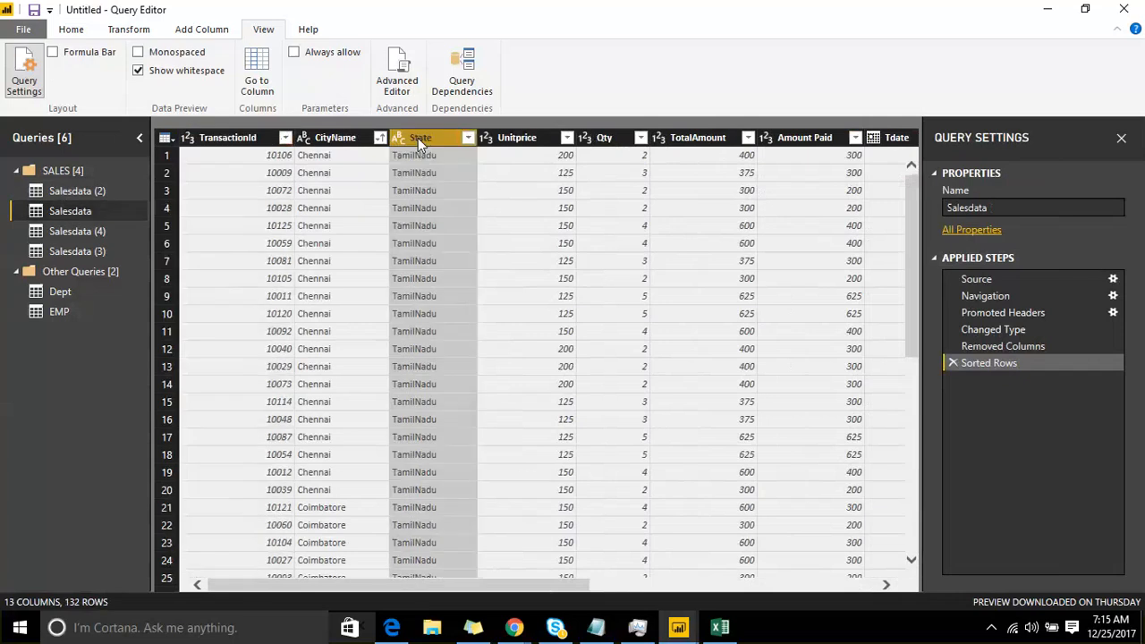
pyautogui.rightClick(417, 138)
pyautogui.click(455, 552)
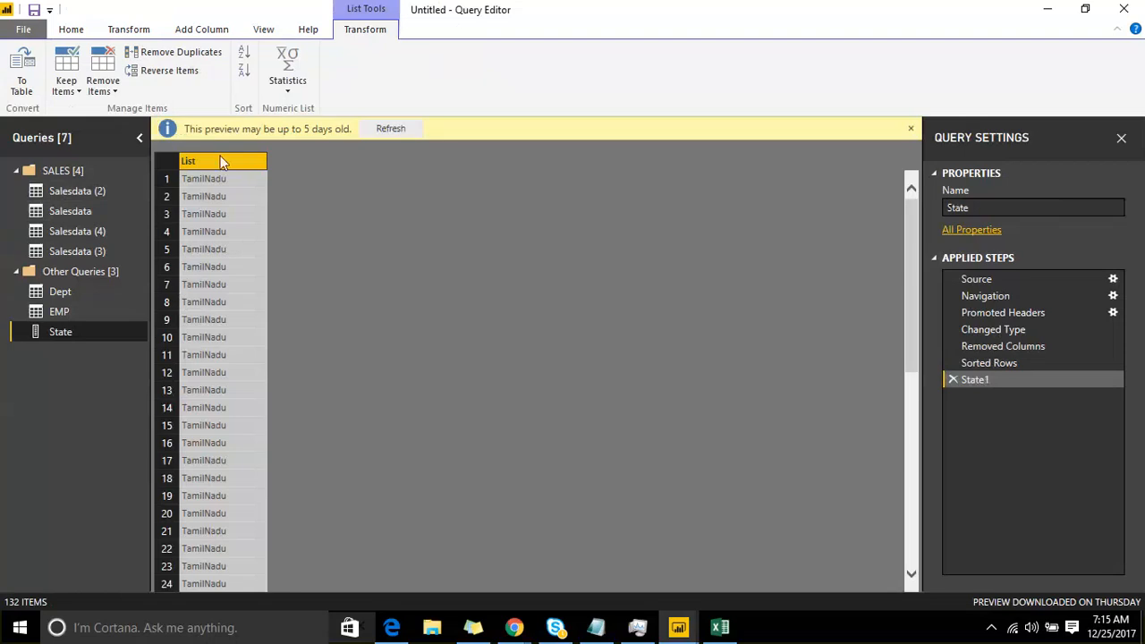
# Step: Remove the duplicate values from the list in the State query
pyautogui.rightClick(92, 330)
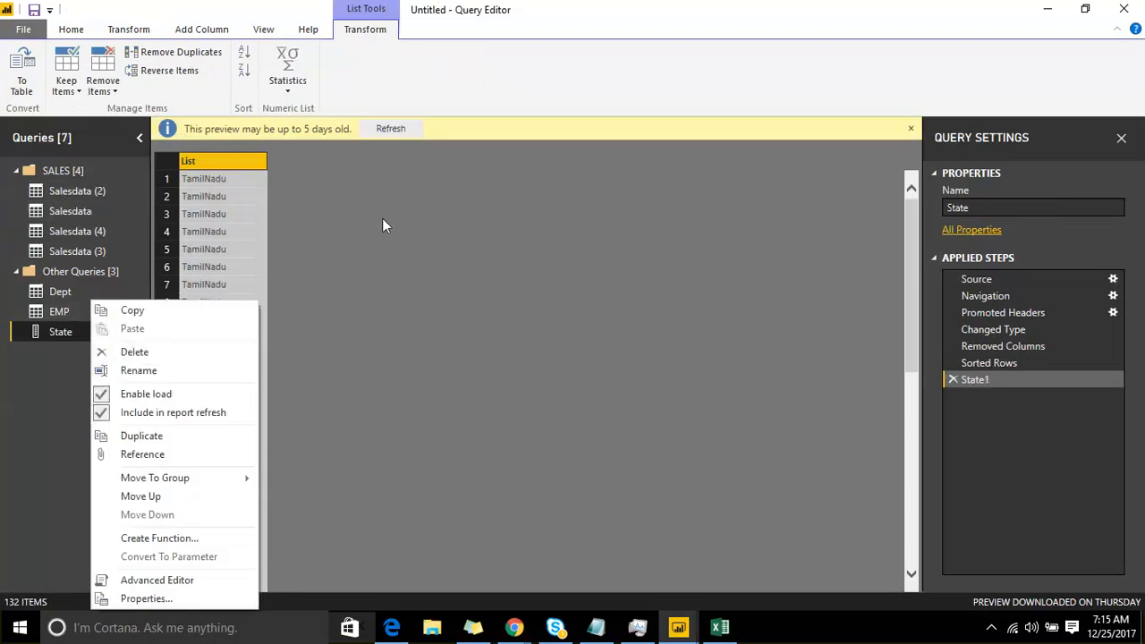
pyautogui.rightClick(249, 162)
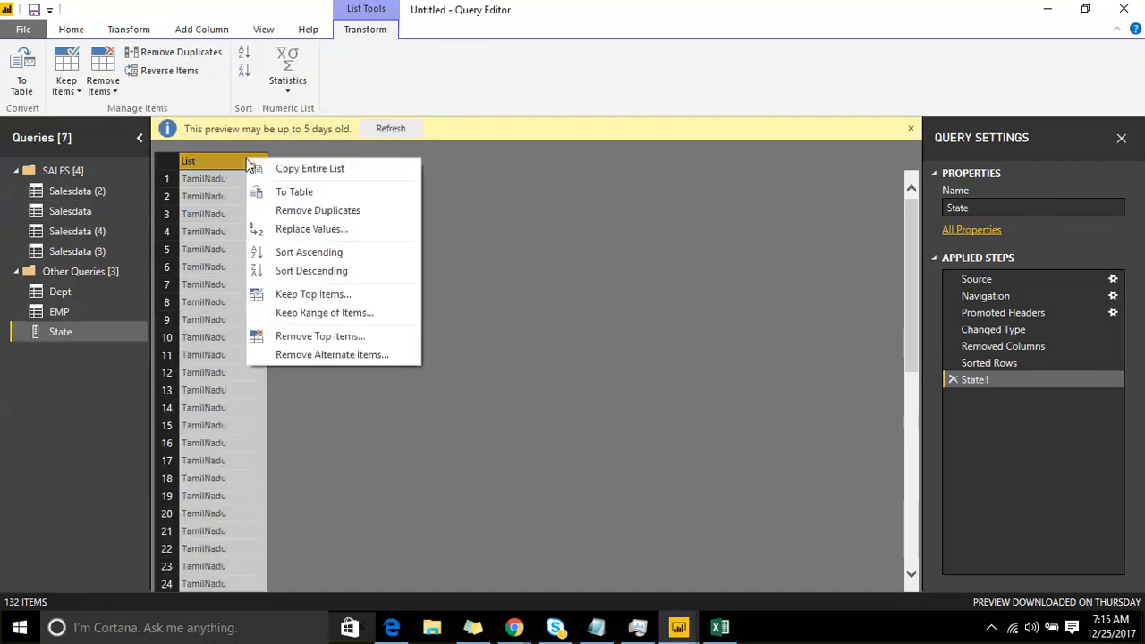
pyautogui.click(363, 211)
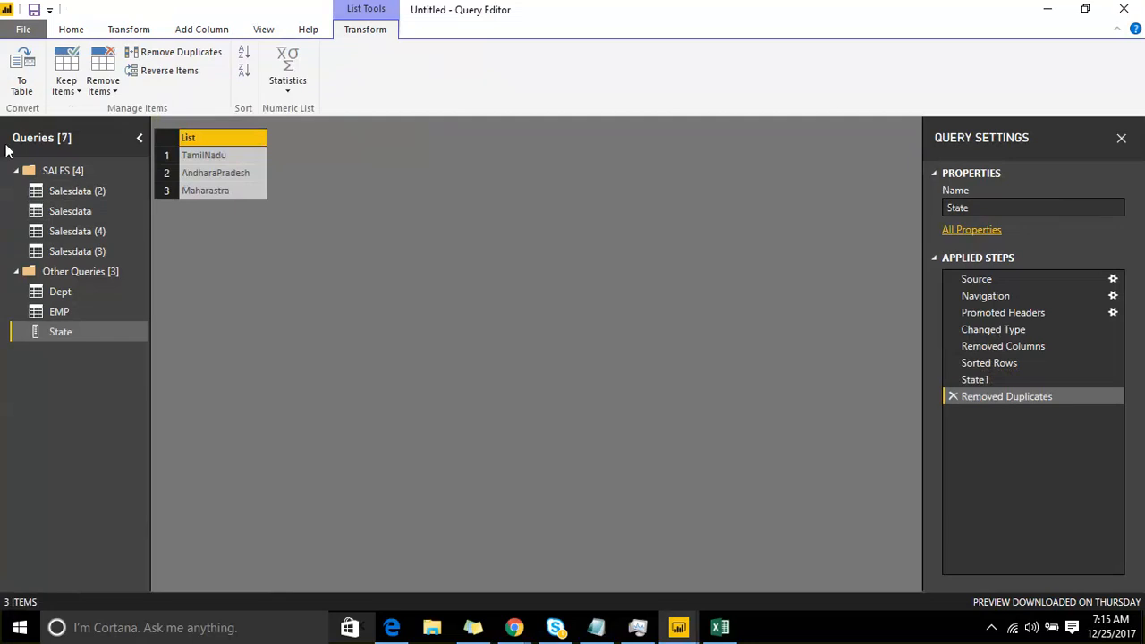
# Step: Remove duplicates based on the CityName column in the Salesdata query, and delete the resulting Removed Duplicates step
pyautogui.click(71, 211)
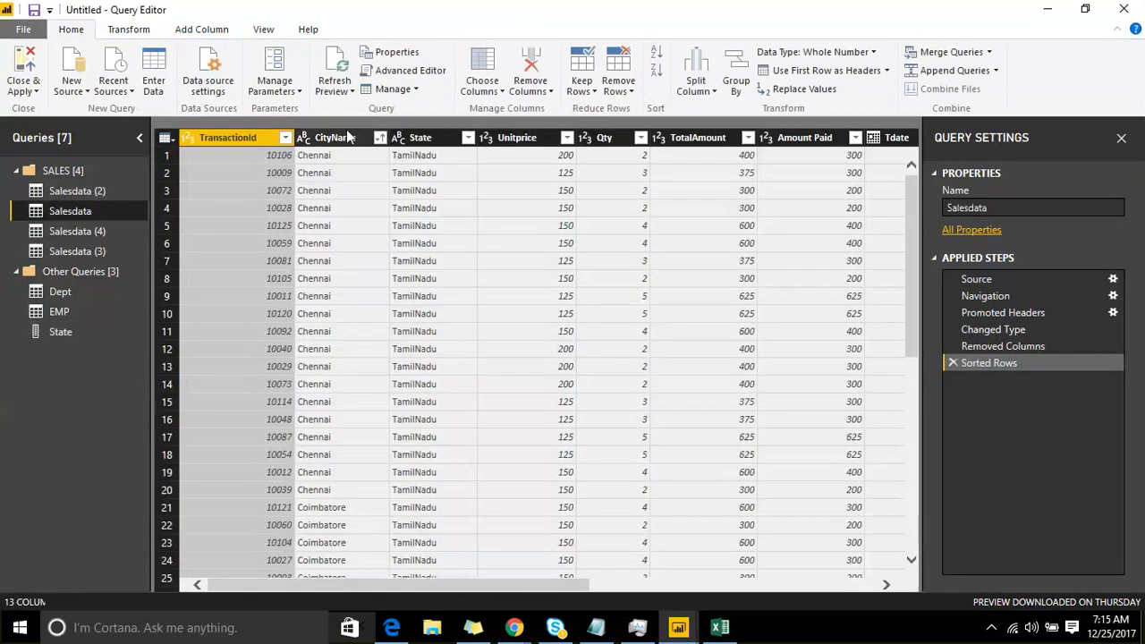
pyautogui.click(343, 138)
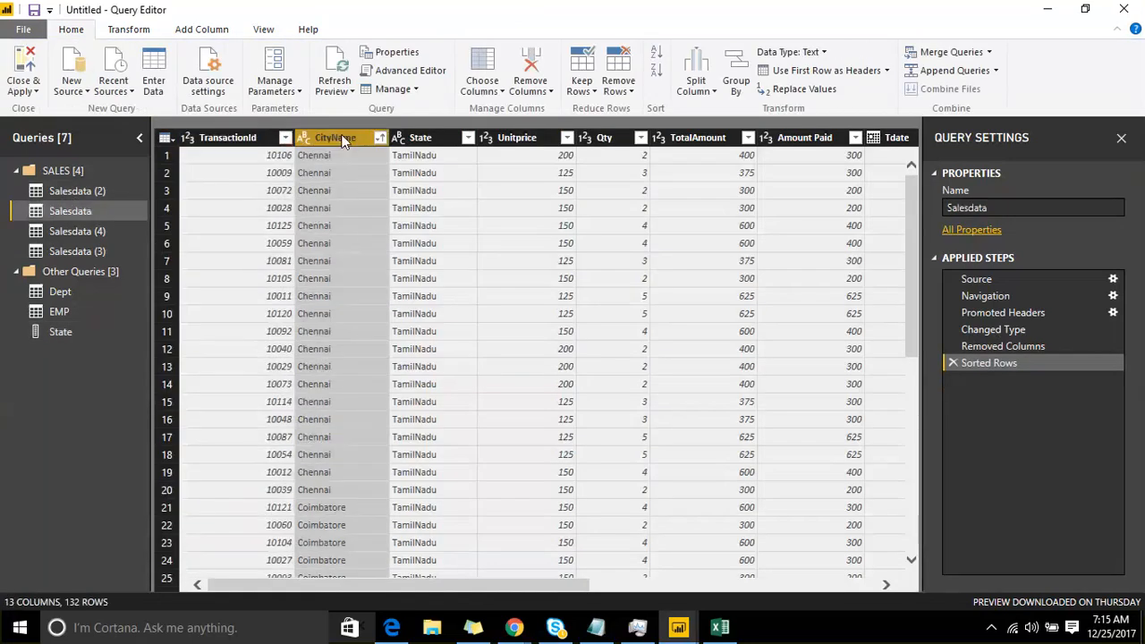
pyautogui.rightClick(344, 142)
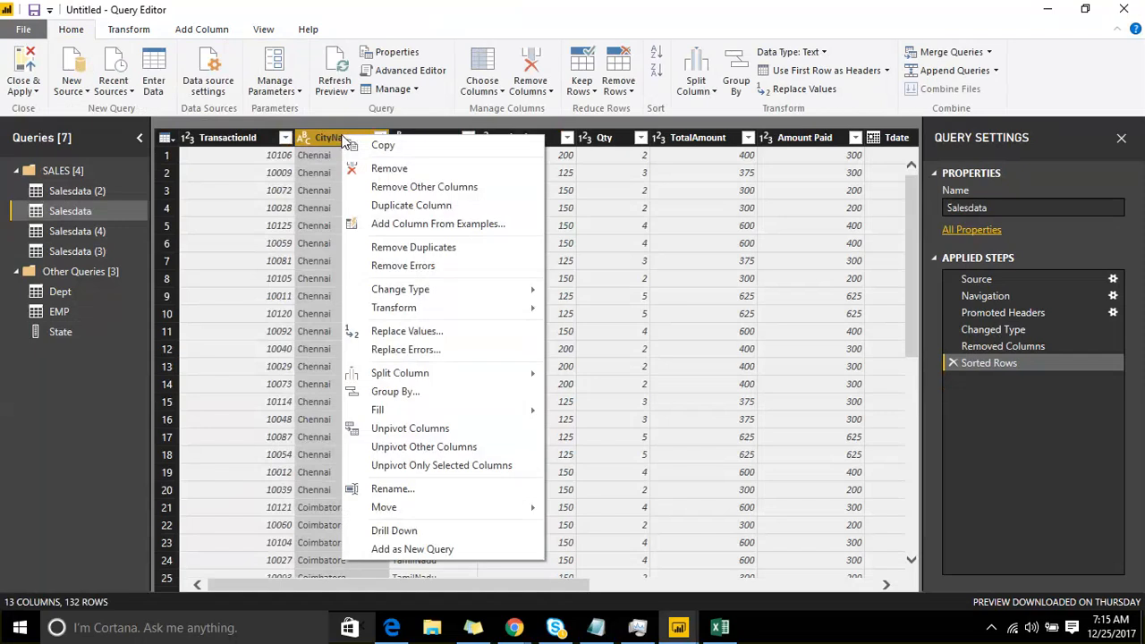
pyautogui.click(417, 253)
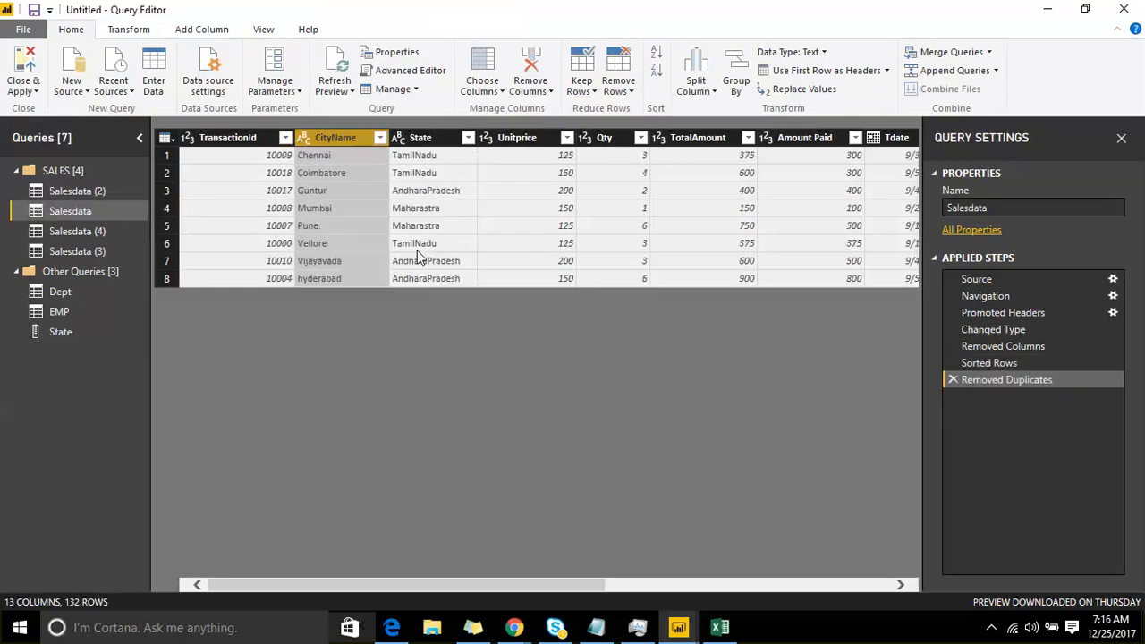
pyautogui.click(951, 381)
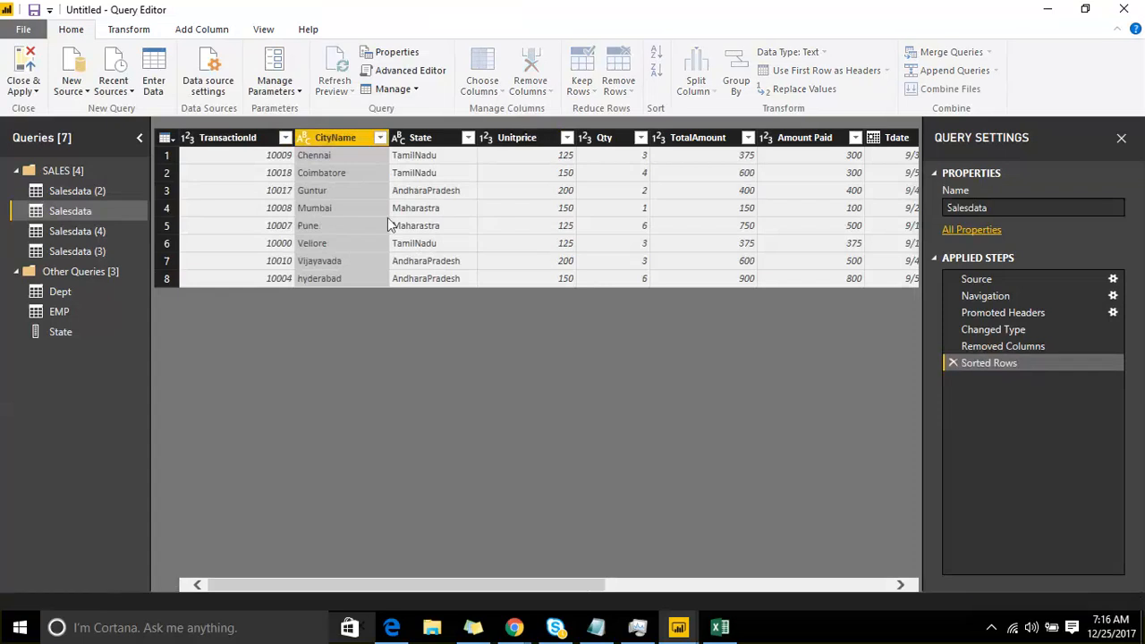
# Step: Bring up the commands available for the CityName column of the Salesdata query
pyautogui.rightClick(345, 141)
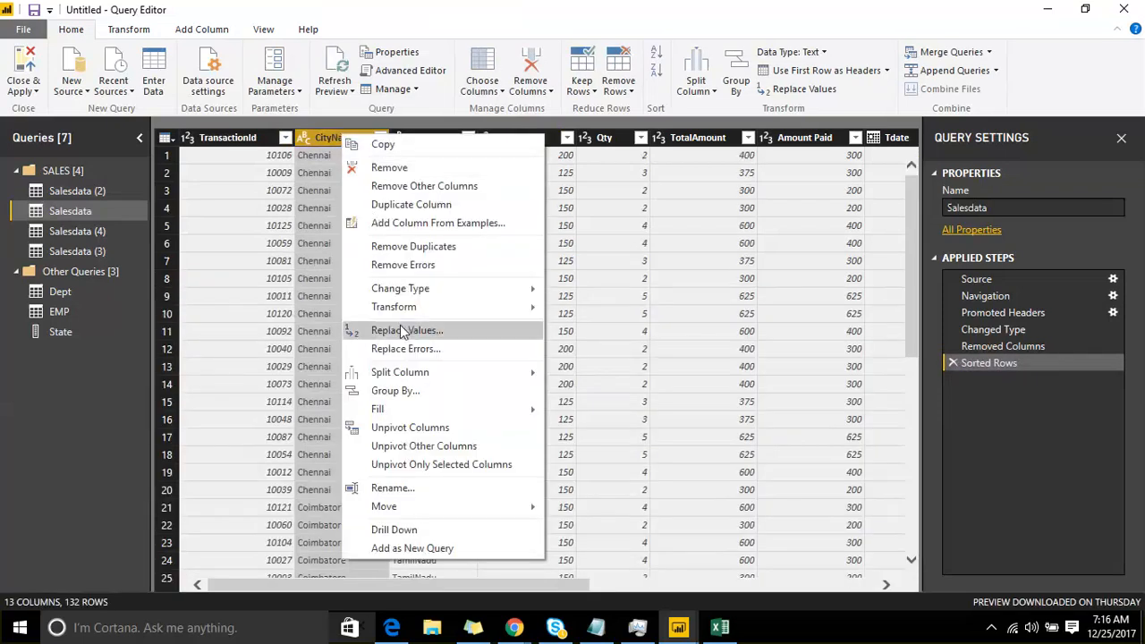
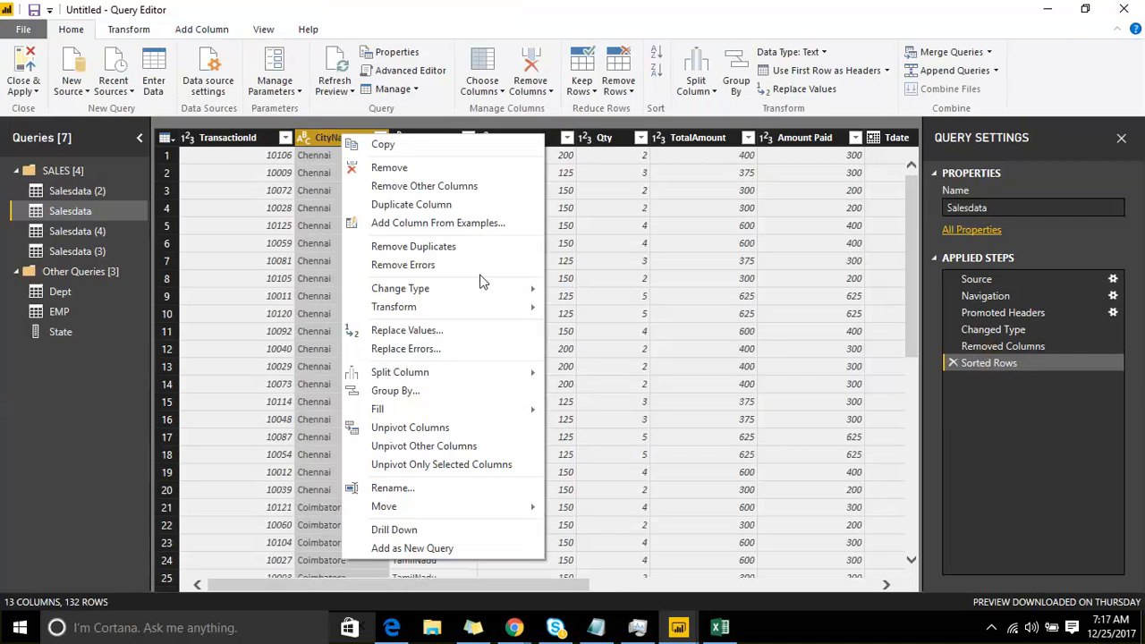
# Step: Start a manually entered table with two columns named a and b
pyautogui.click(707, 278)
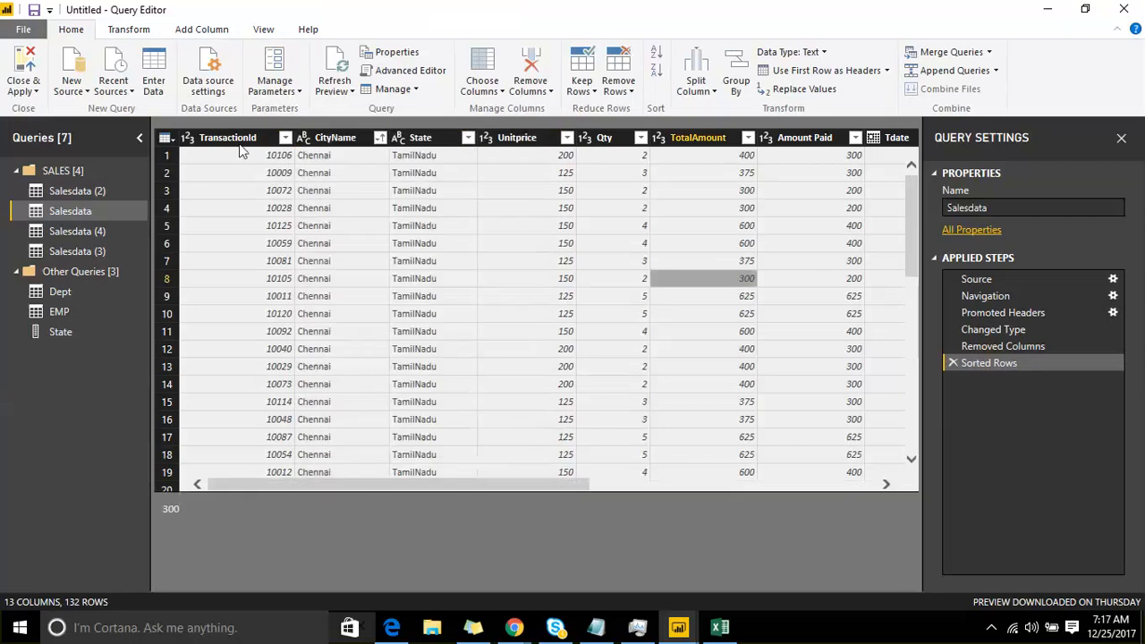
pyautogui.click(154, 61)
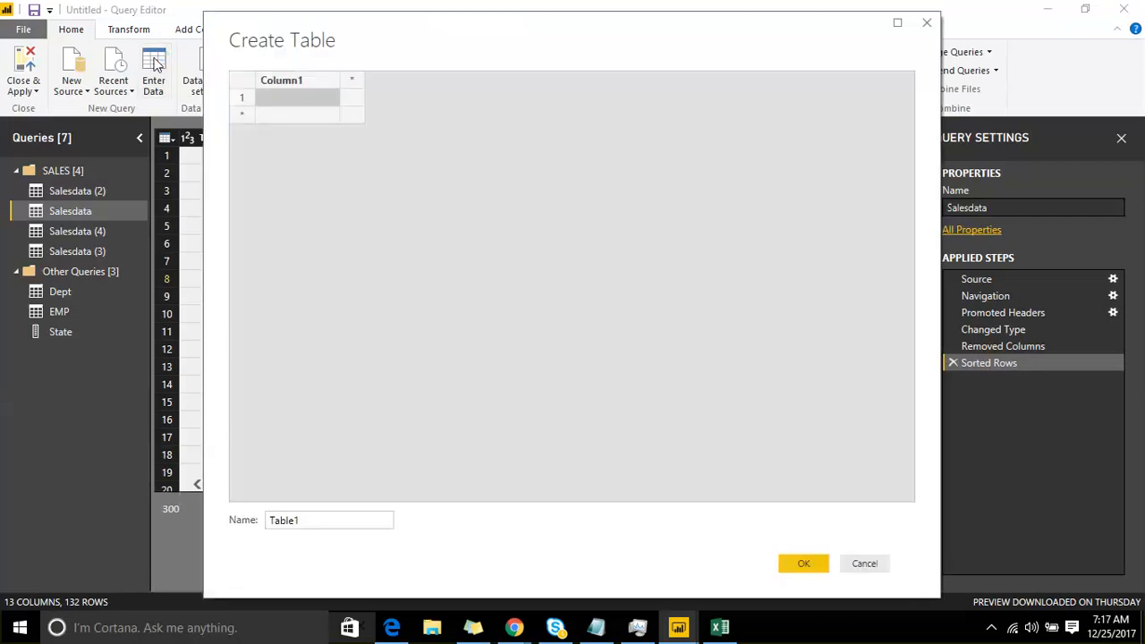
pyautogui.doubleClick(281, 80)
pyautogui.write('a')
pyautogui.press('Tab')
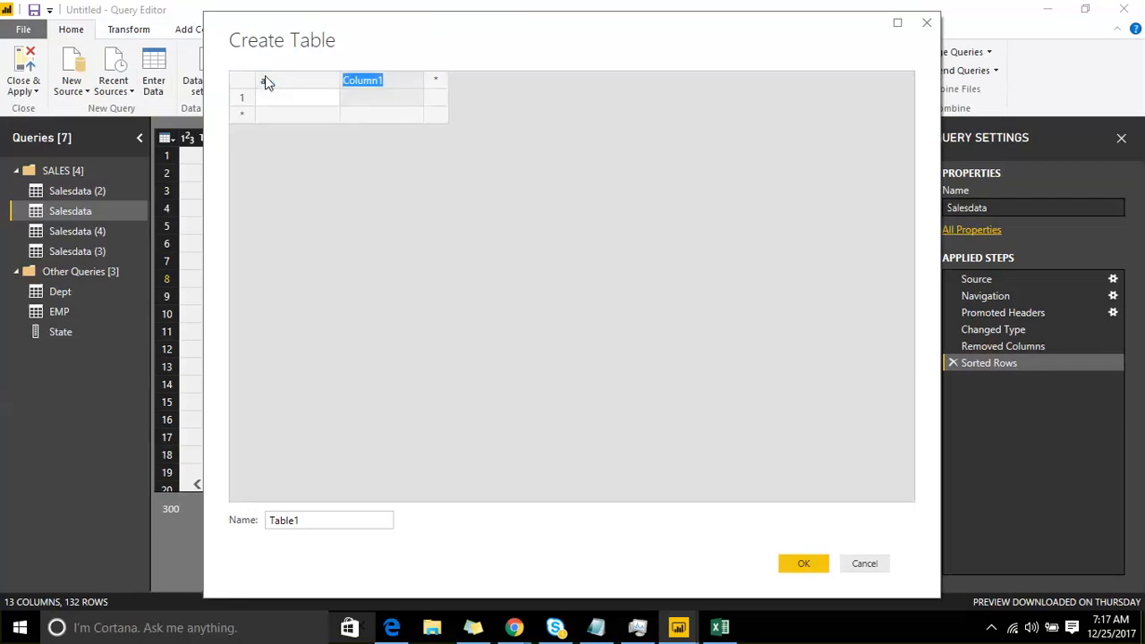
pyautogui.write('b')
pyautogui.press('Return')
pyautogui.press('Left')
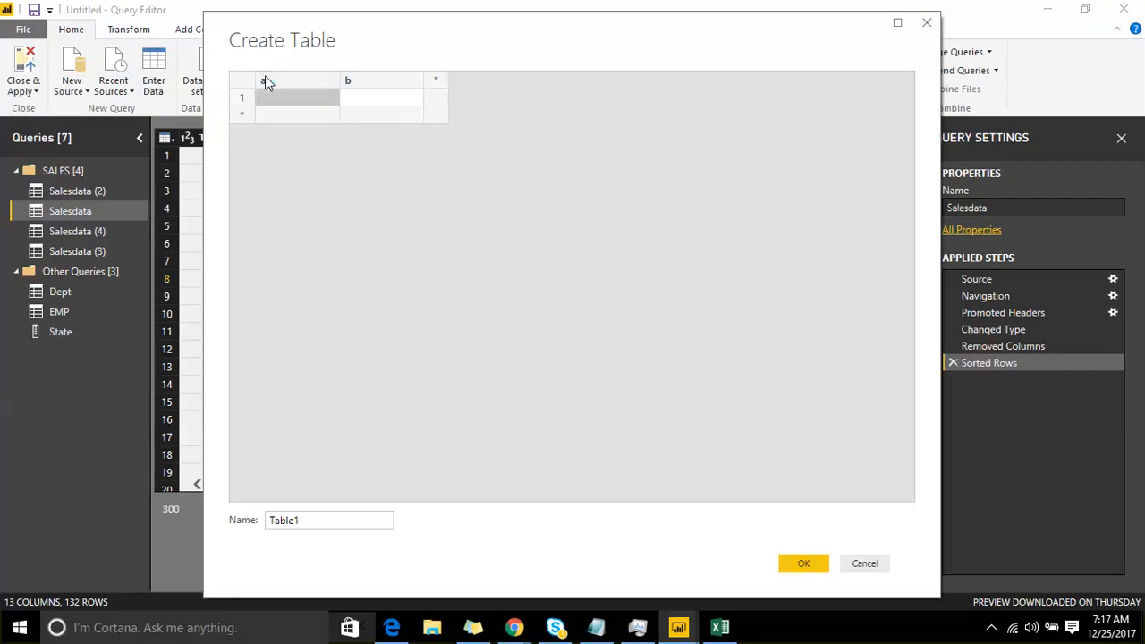
# Step: Fill the first two rows of columns a and b with 100 and 25, and 200 and 10
pyautogui.write('100')
pyautogui.press('Tab')
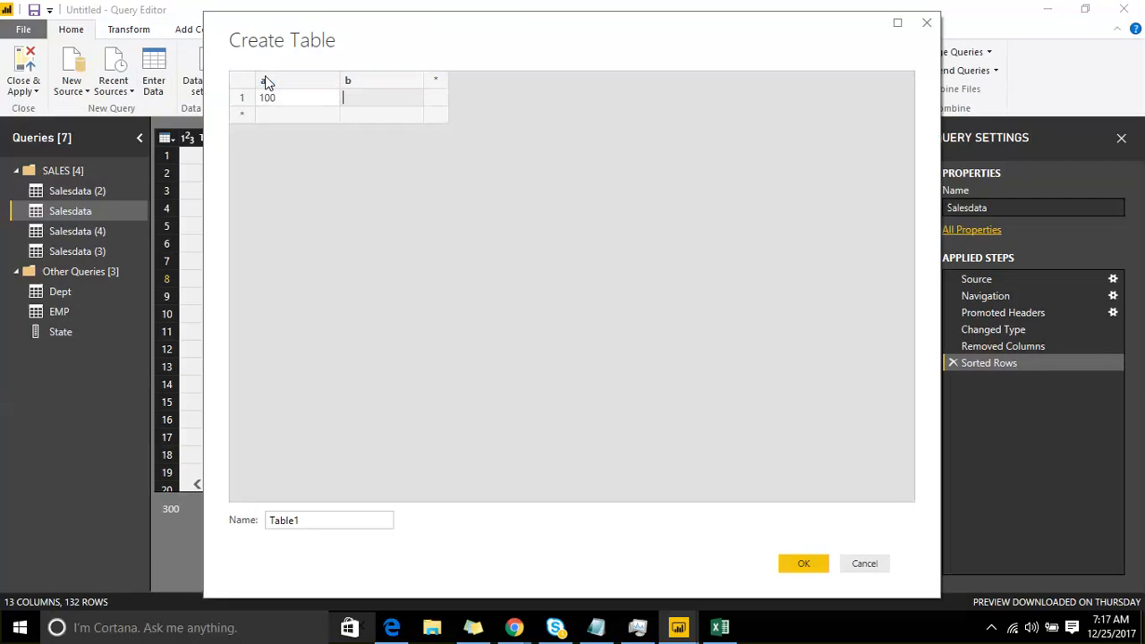
pyautogui.write('25')
pyautogui.press('Return')
pyautogui.press('Left')
pyautogui.write('2')
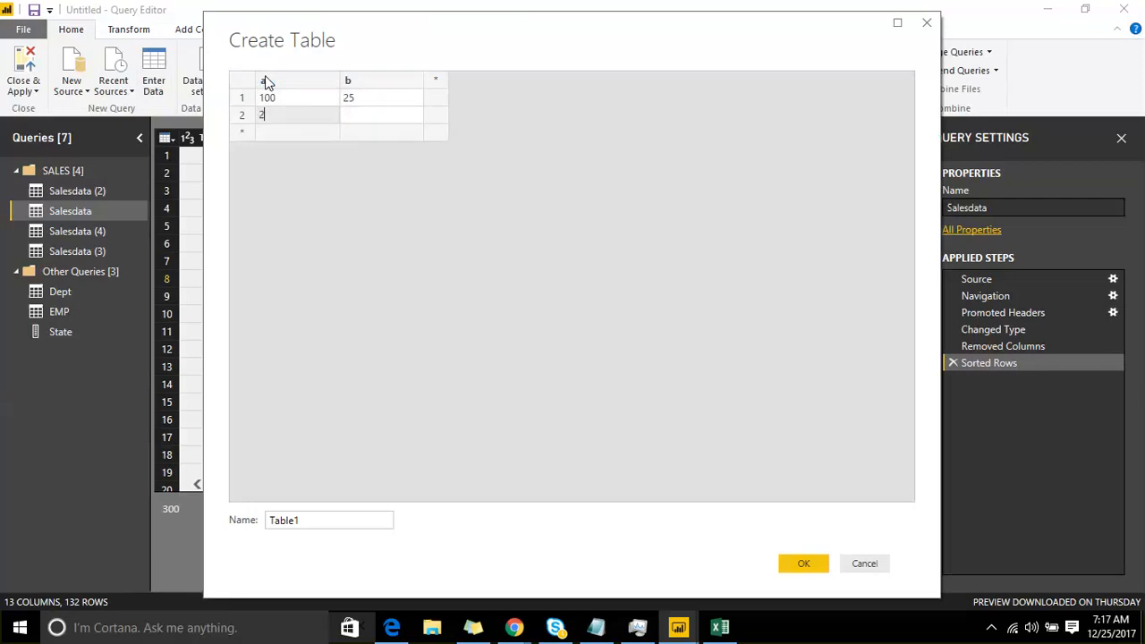
pyautogui.write('00')
pyautogui.press('Tab')
pyautogui.write('10')
pyautogui.press('Return')
pyautogui.press('Left')
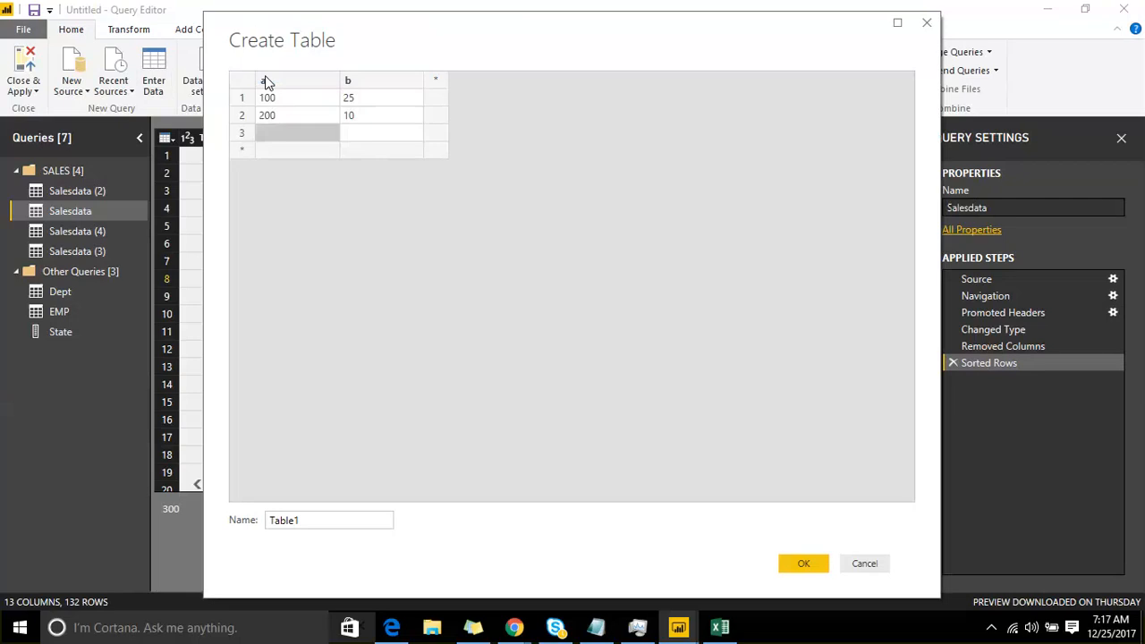
# Step: Enter 100 and 0 in the third row and create the table as Table1
pyautogui.write('100')
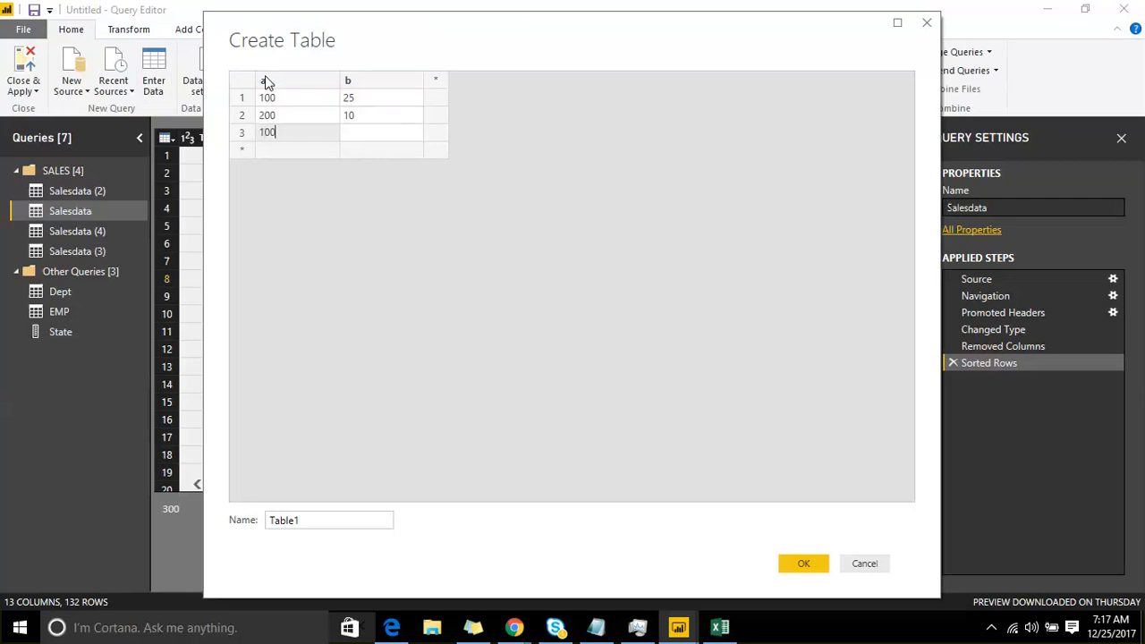
pyautogui.press('Tab')
pyautogui.write('0')
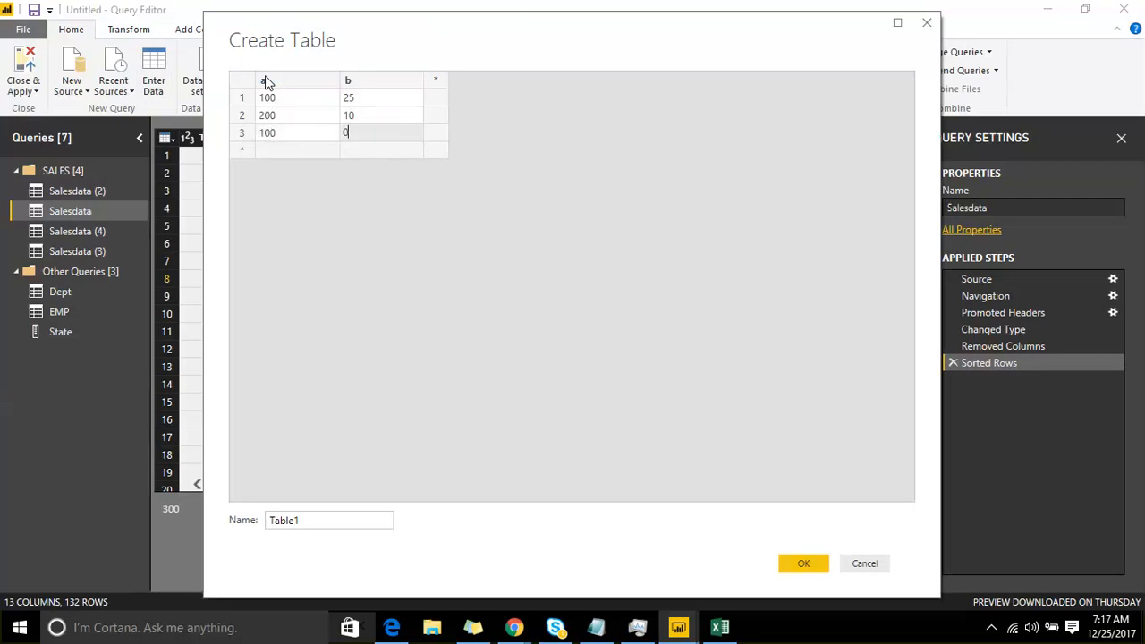
pyautogui.press('Return')
pyautogui.press('Left')
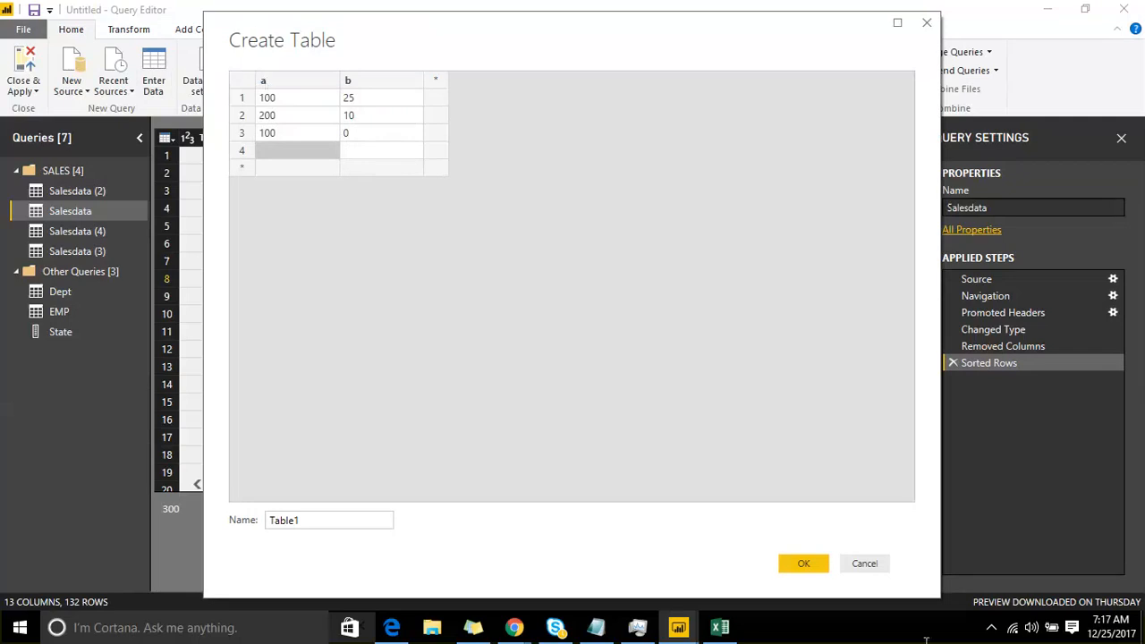
pyautogui.click(808, 563)
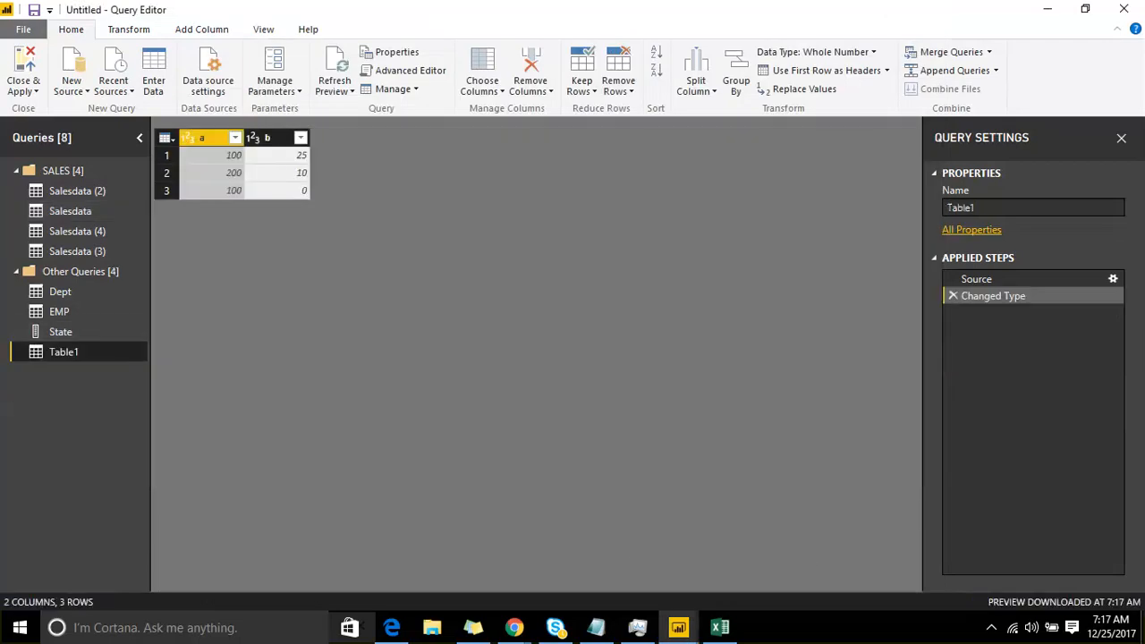
# Step: Add a custom column to Table1 with the formula [a]/[b], keeping the default name Custom
pyautogui.click(130, 31)
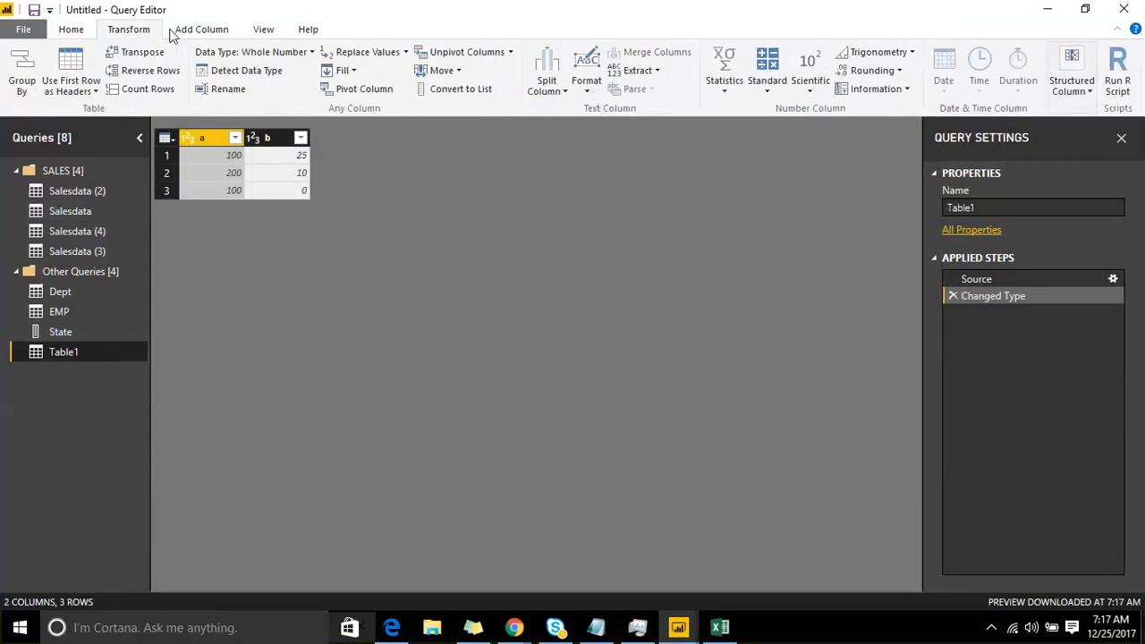
pyautogui.click(202, 30)
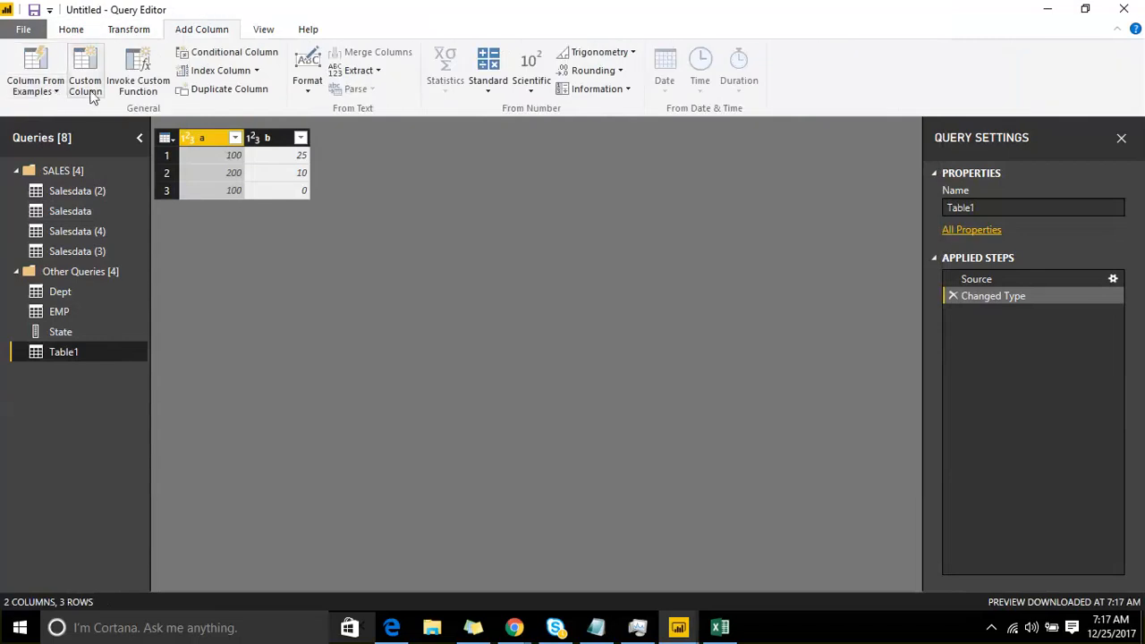
pyautogui.click(85, 76)
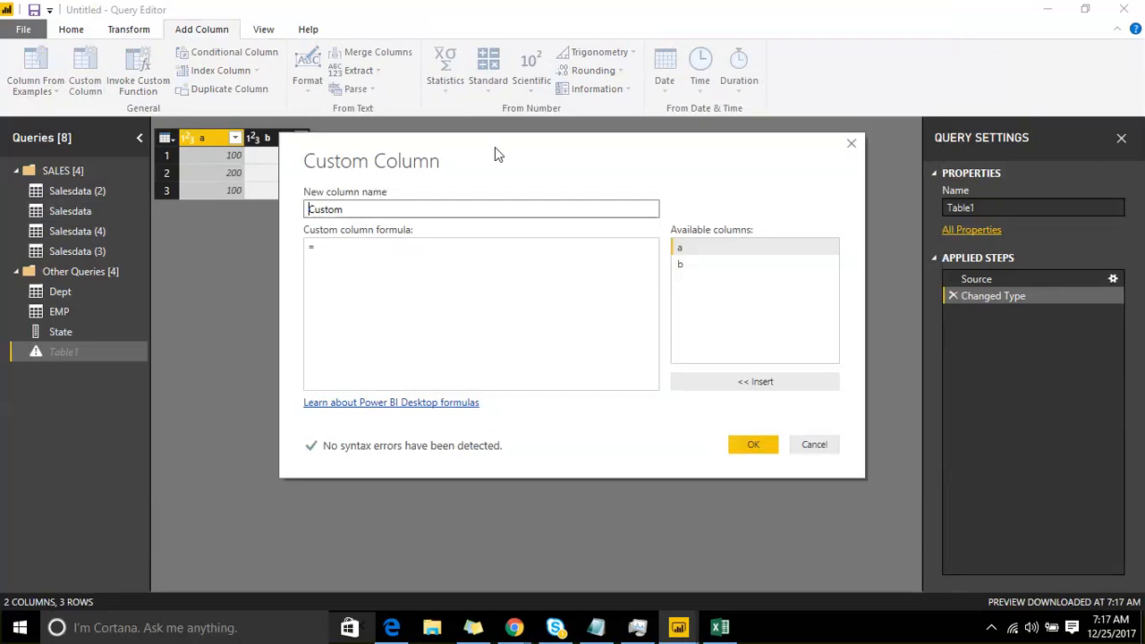
pyautogui.click(402, 256)
pyautogui.doubleClick(681, 249)
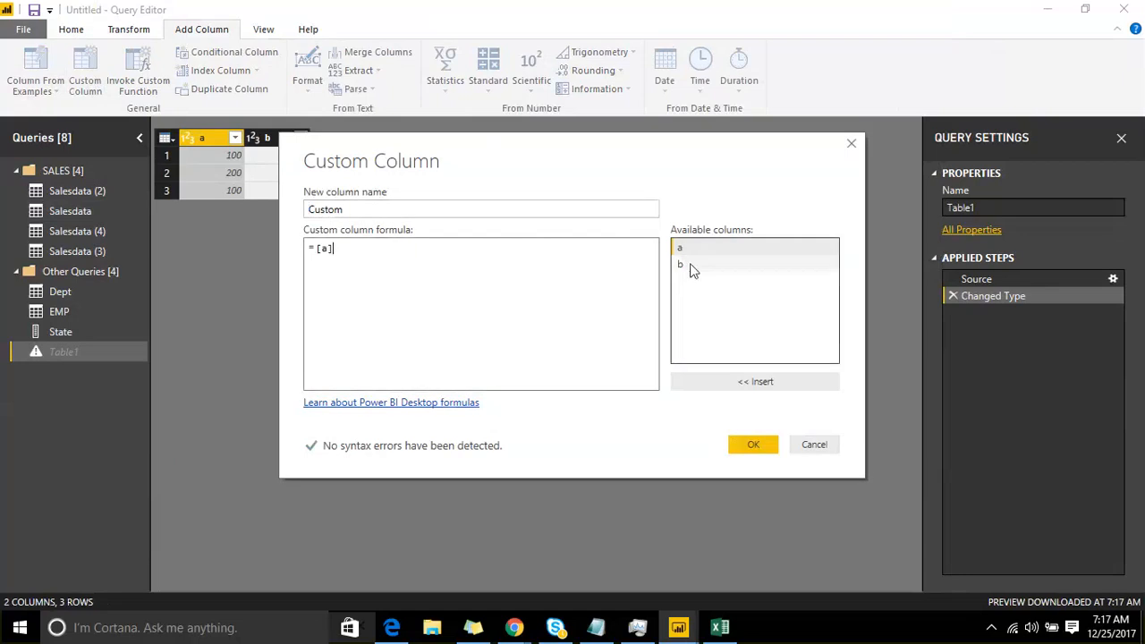
pyautogui.doubleClick(681, 265)
pyautogui.click(333, 249)
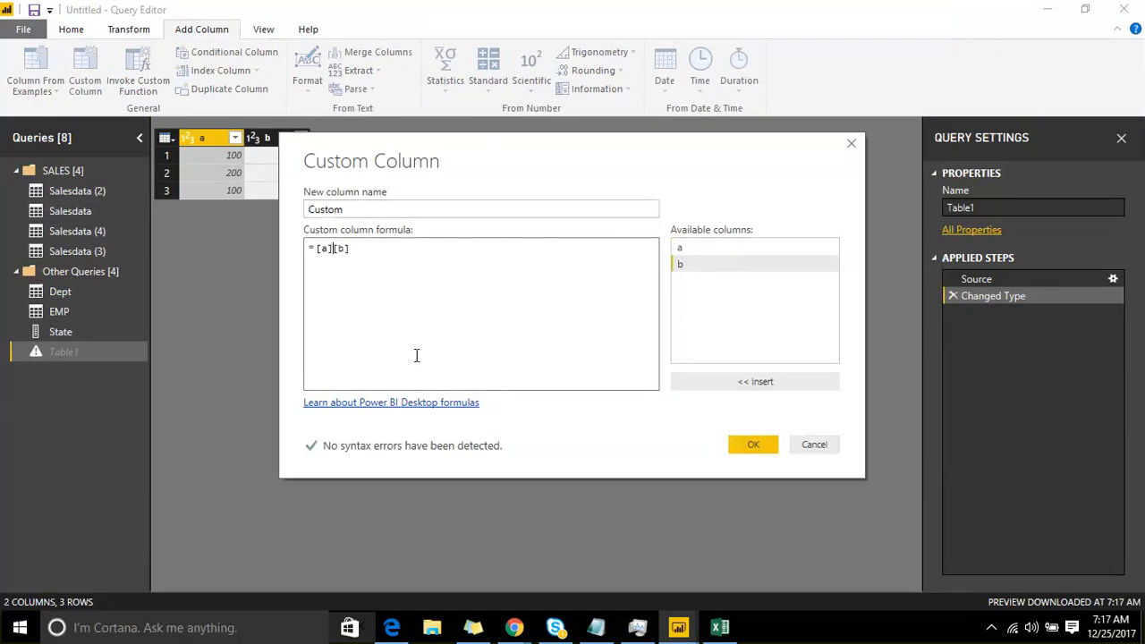
pyautogui.write('/')
pyautogui.click(753, 445)
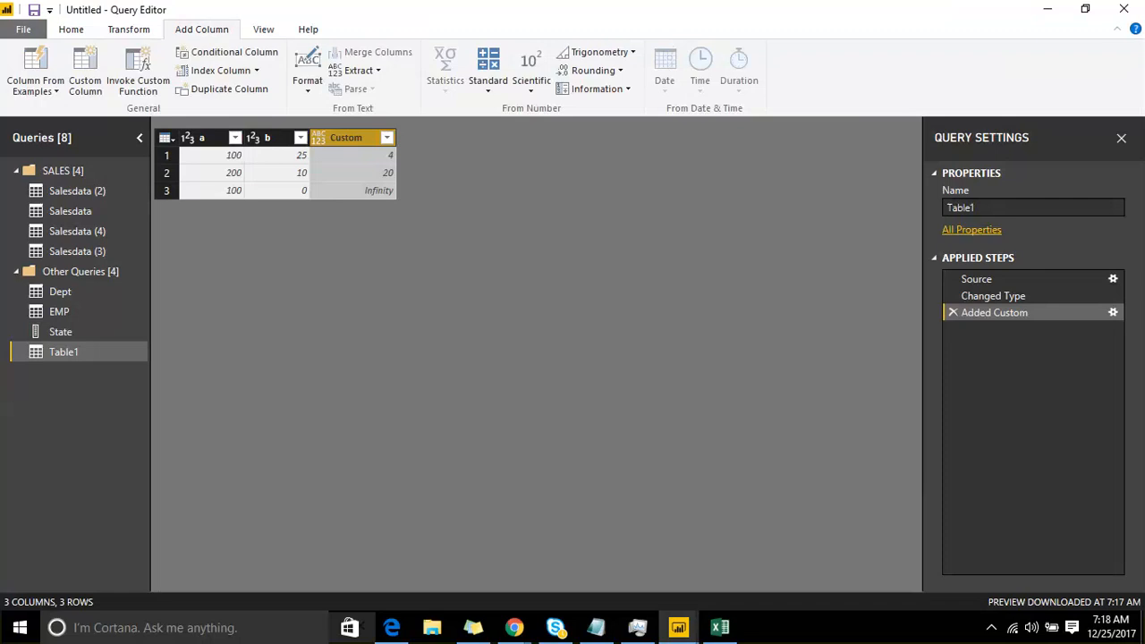
# Step: Apply Remove Errors twice to the Custom column of Table1
pyautogui.rightClick(332, 130)
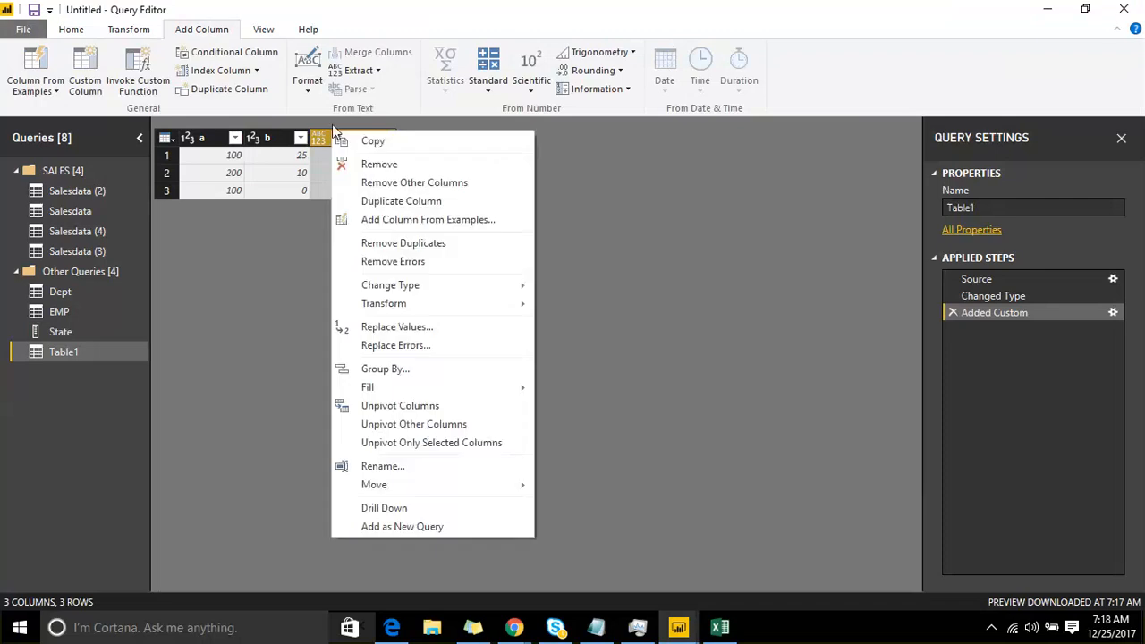
pyautogui.click(367, 261)
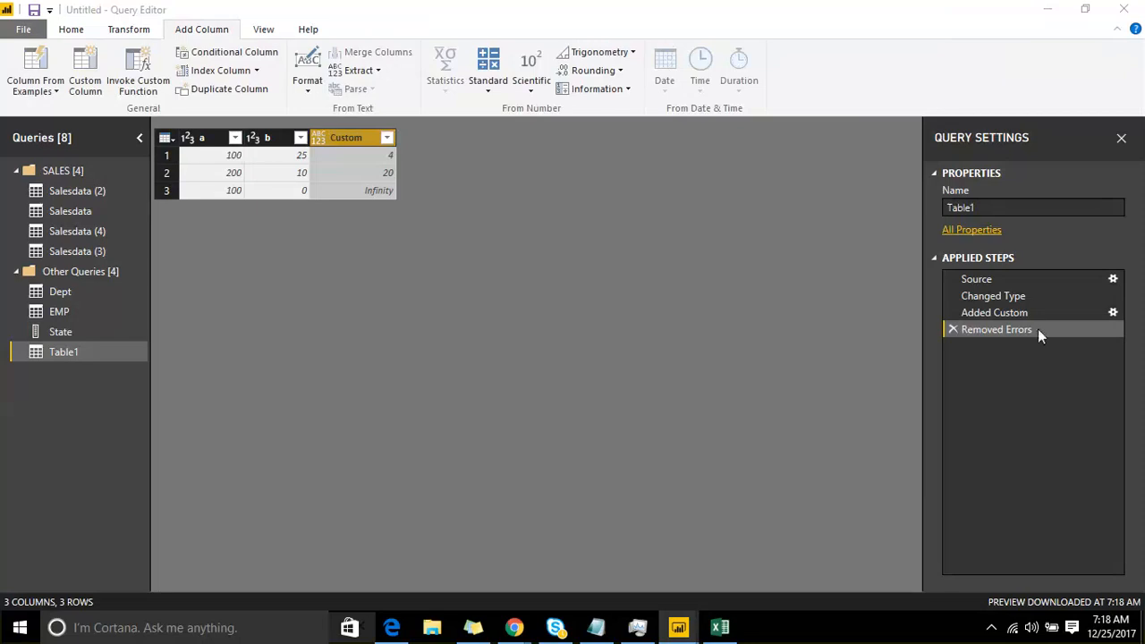
pyautogui.rightClick(357, 139)
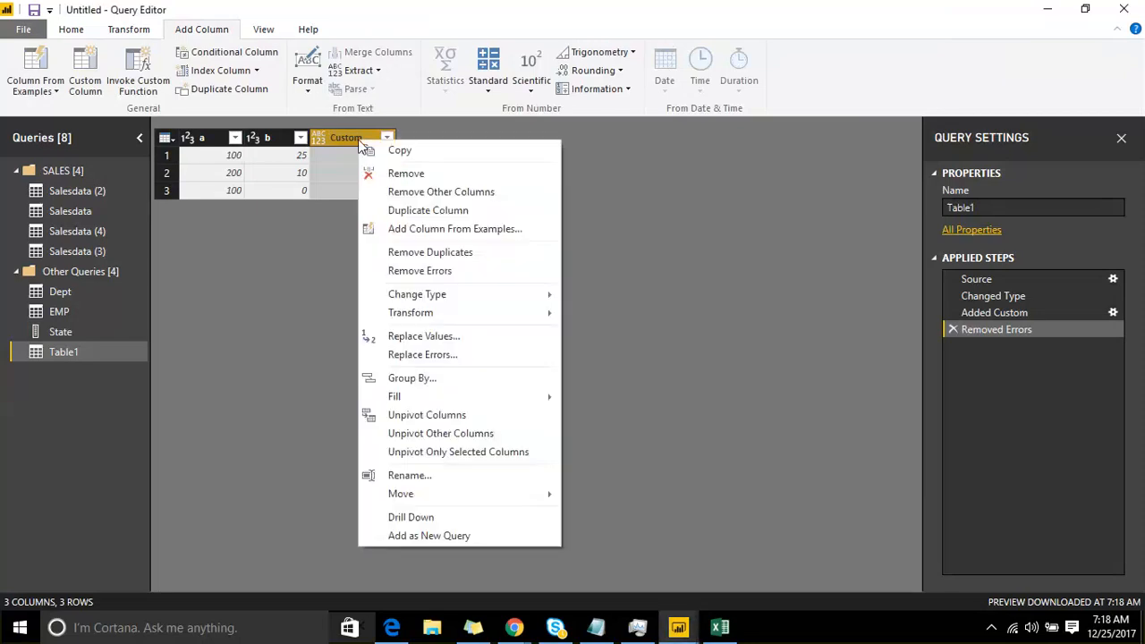
pyautogui.click(438, 270)
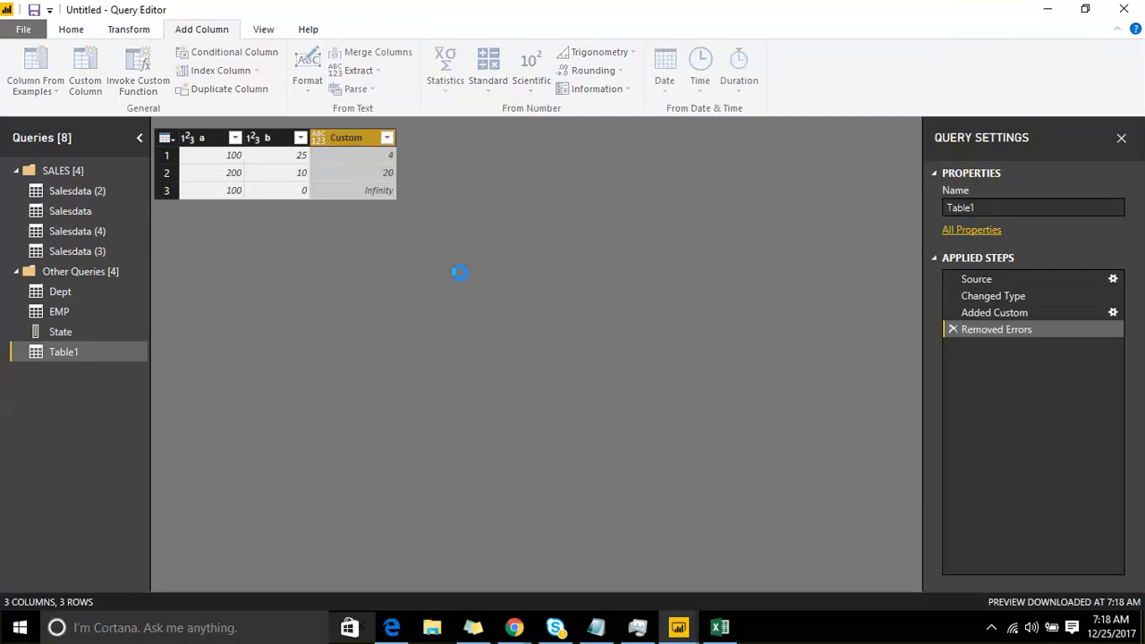
# Step: Replace errors in the Custom column with -1, and inspect the third row's b and Custom cells
pyautogui.rightClick(358, 137)
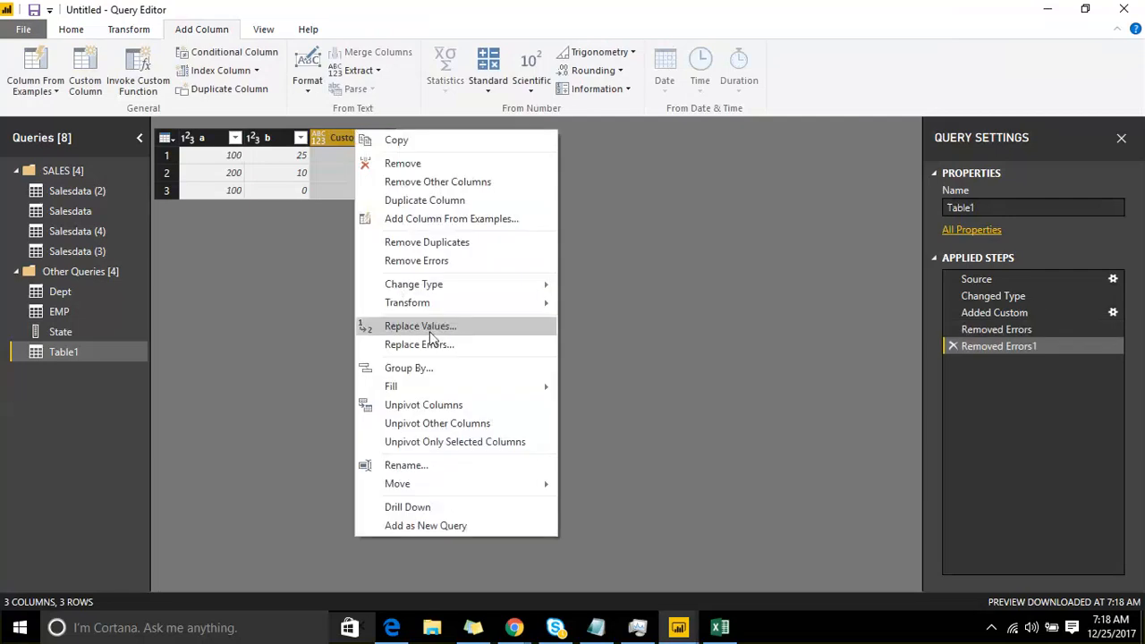
pyautogui.click(454, 345)
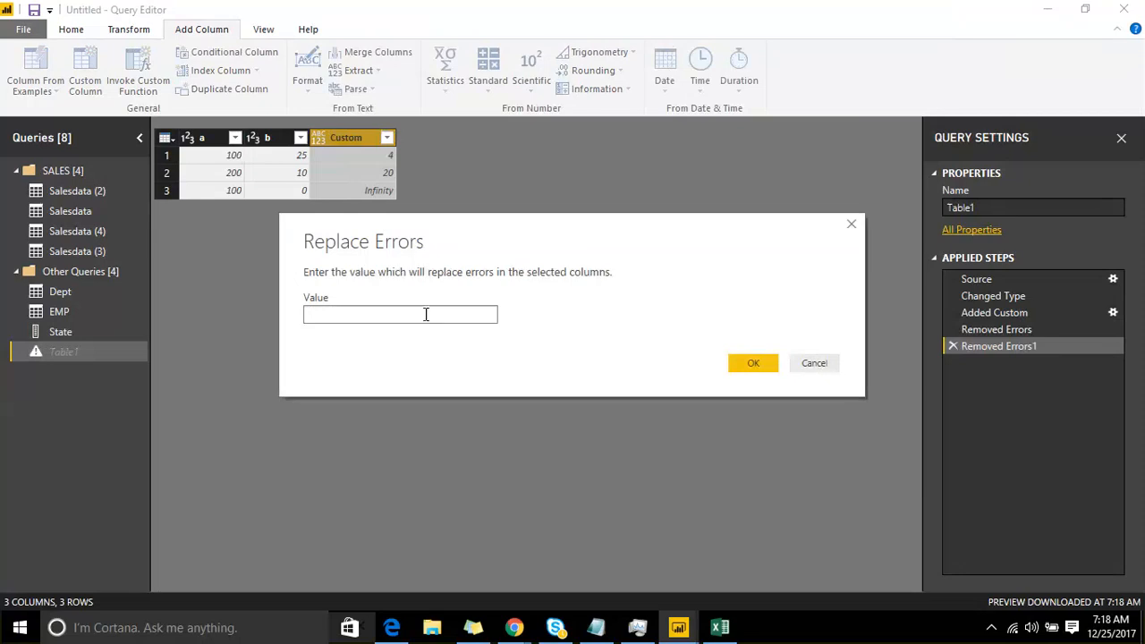
pyautogui.write('-1')
pyautogui.click(740, 363)
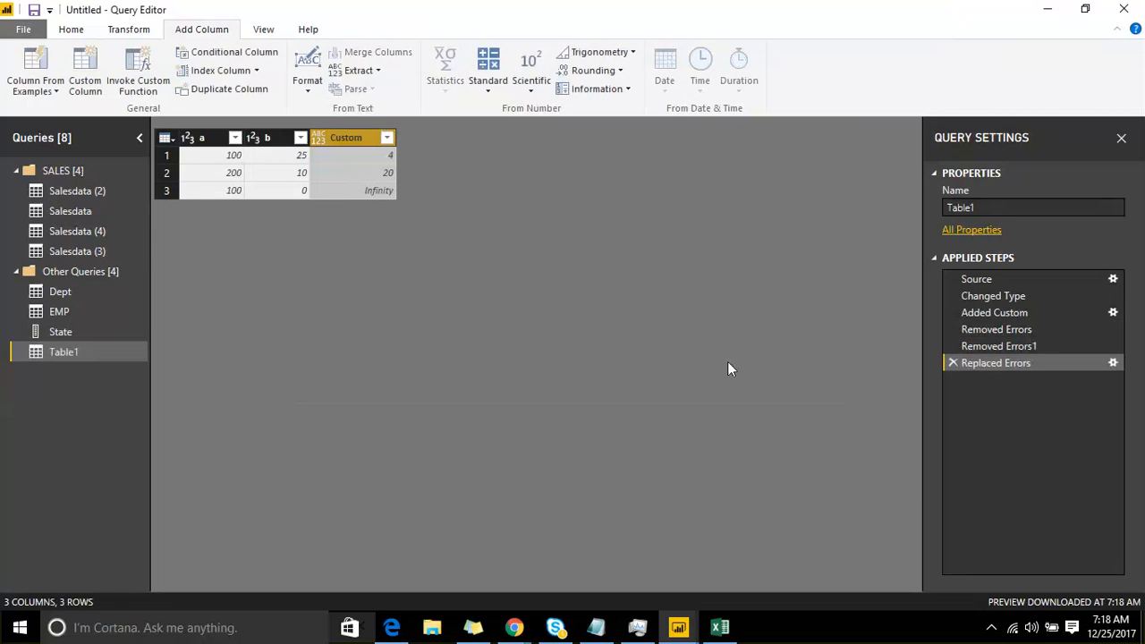
pyautogui.click(301, 193)
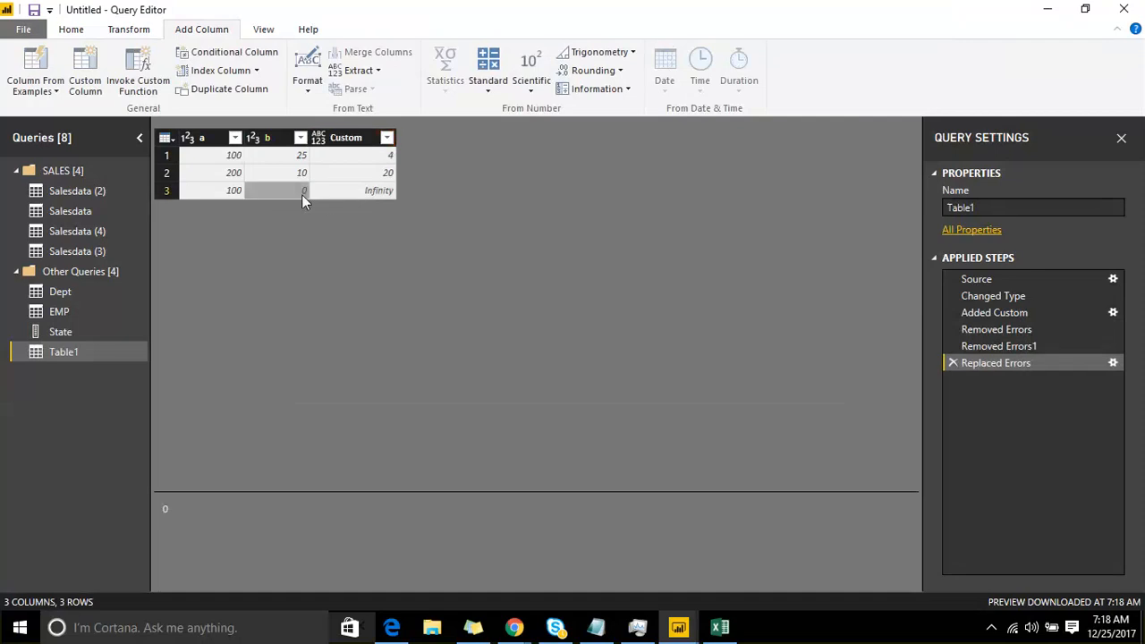
pyautogui.click(374, 192)
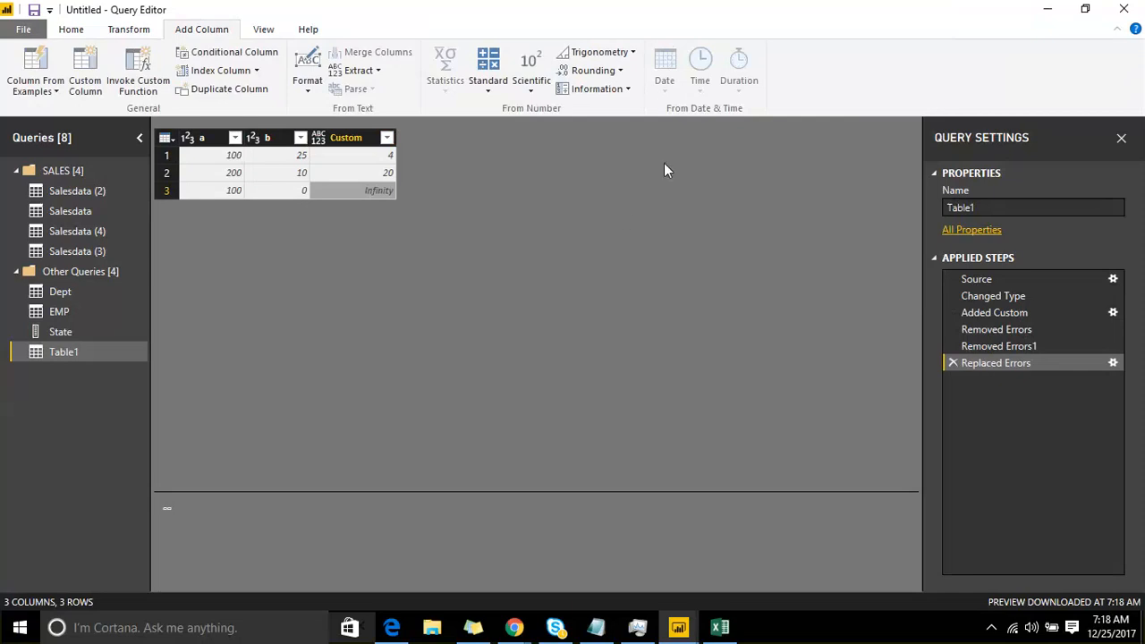
pyautogui.click(363, 137)
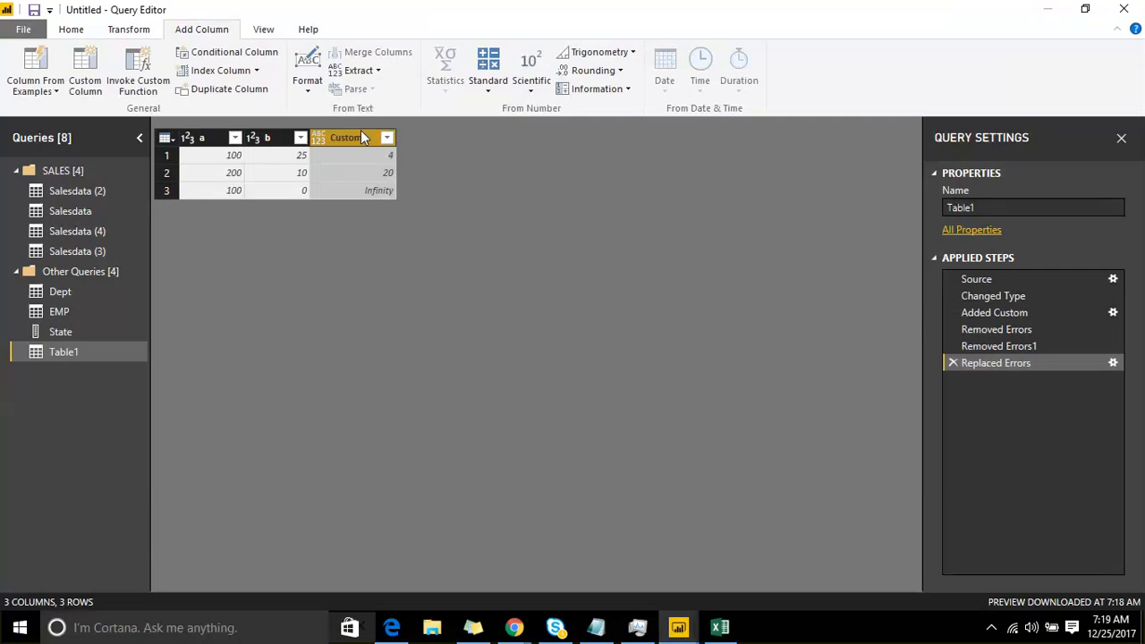
pyautogui.rightClick(358, 136)
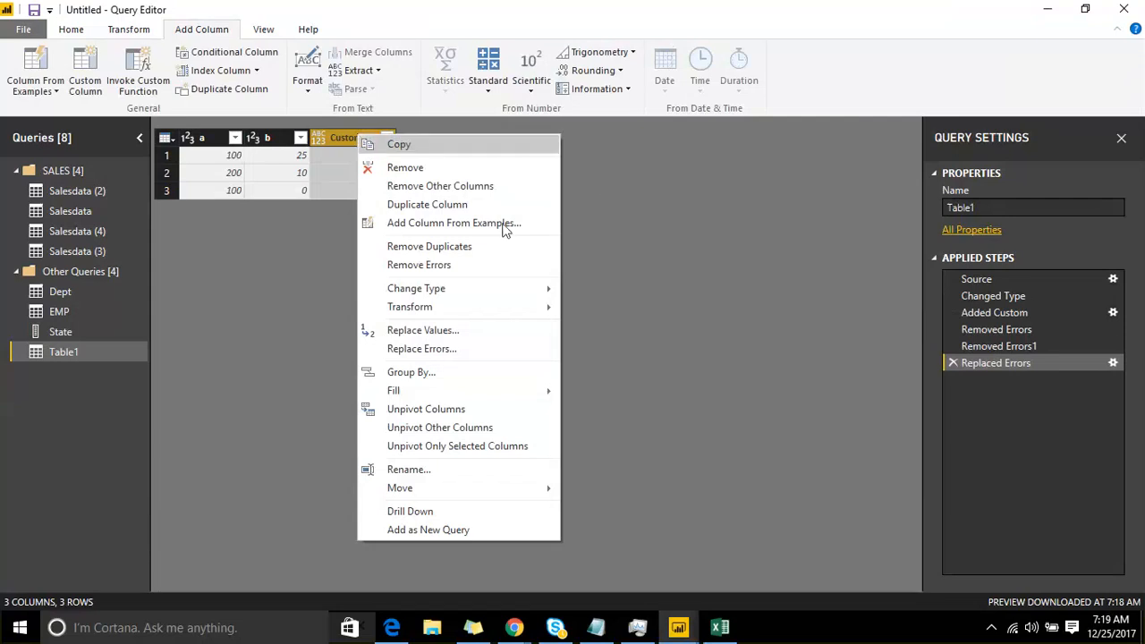
pyautogui.click(200, 55)
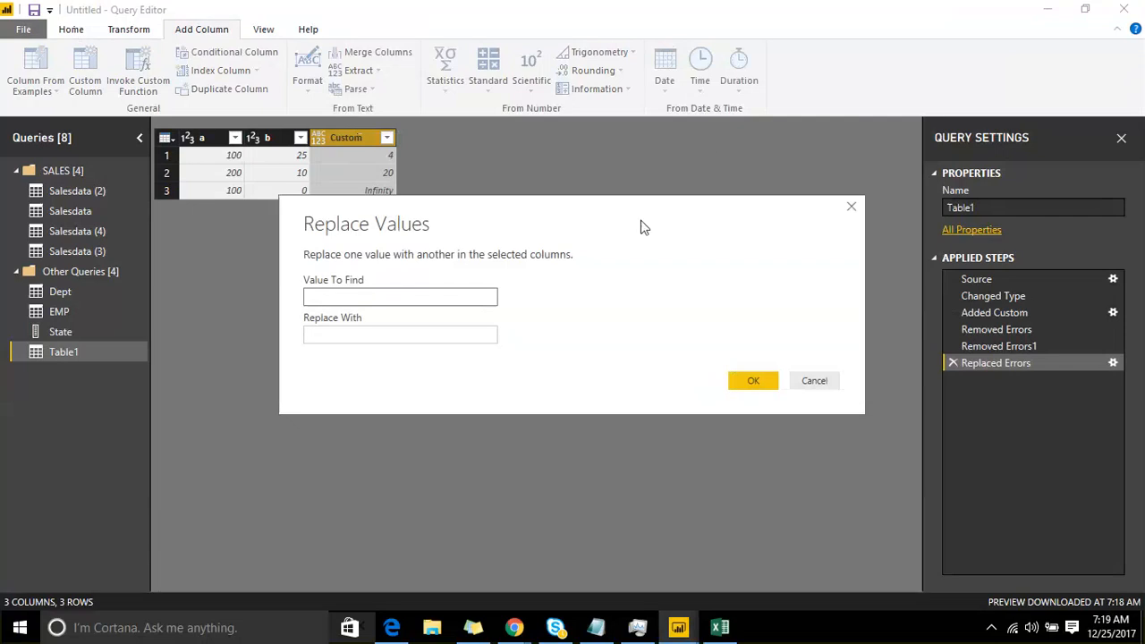
pyautogui.click(814, 380)
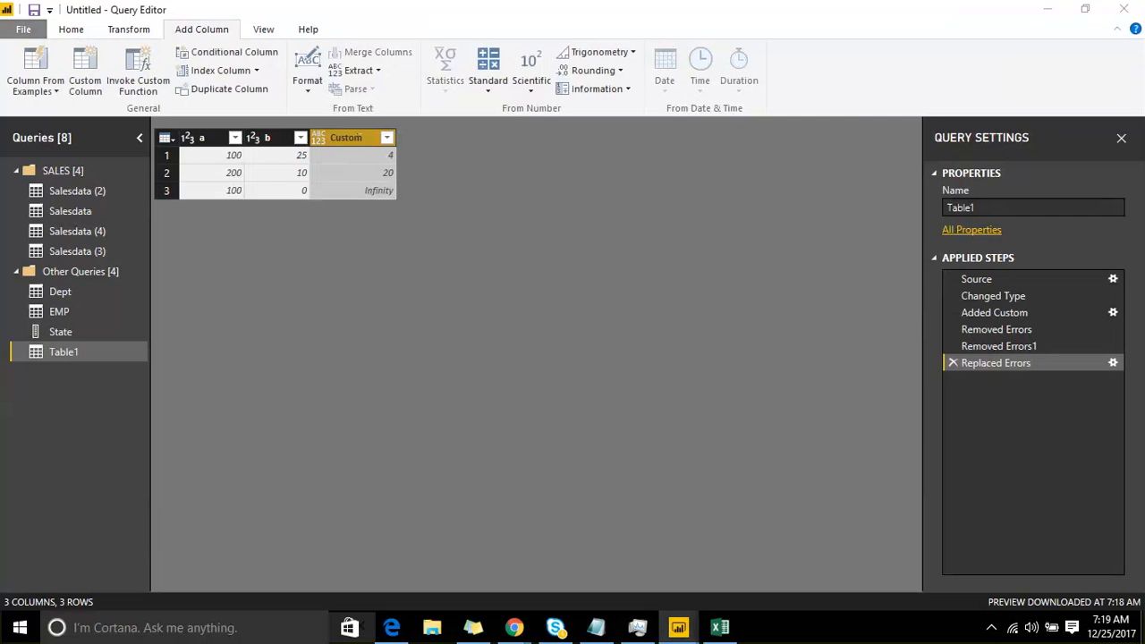
# Step: Refresh the Table1 preview twice, then refresh all query previews and select the Custom column
pyautogui.click(89, 30)
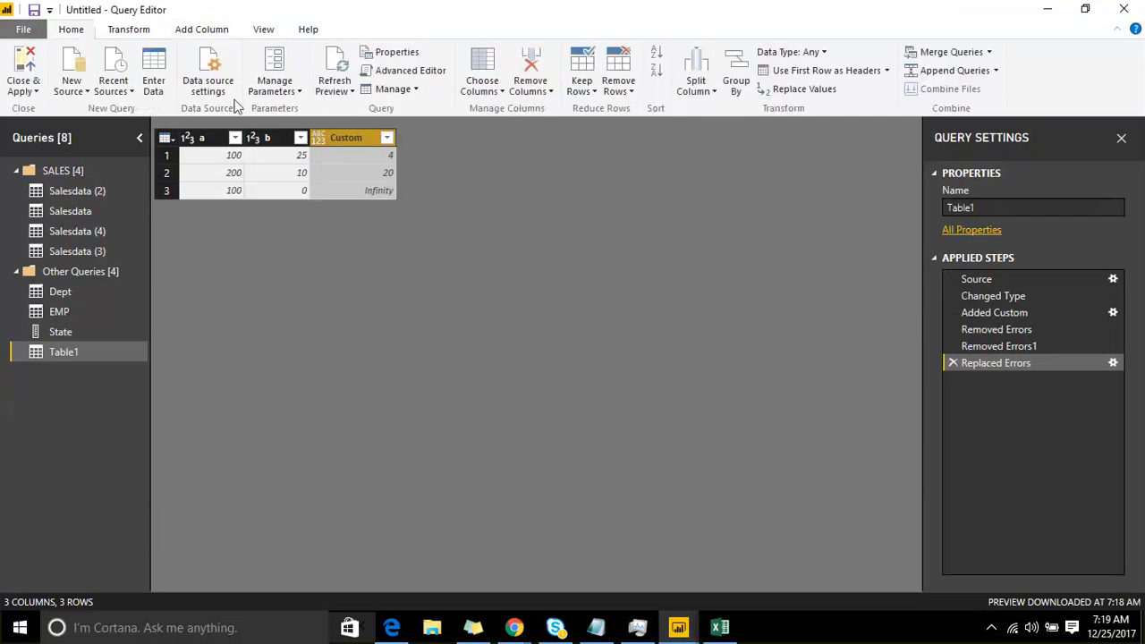
pyautogui.click(340, 91)
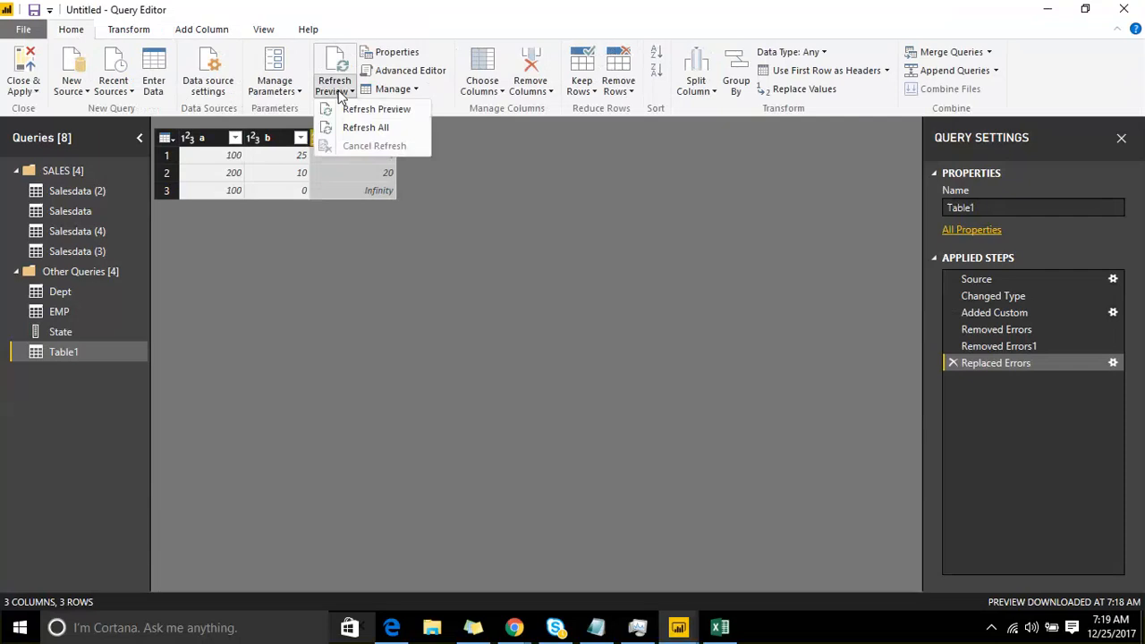
pyautogui.click(361, 109)
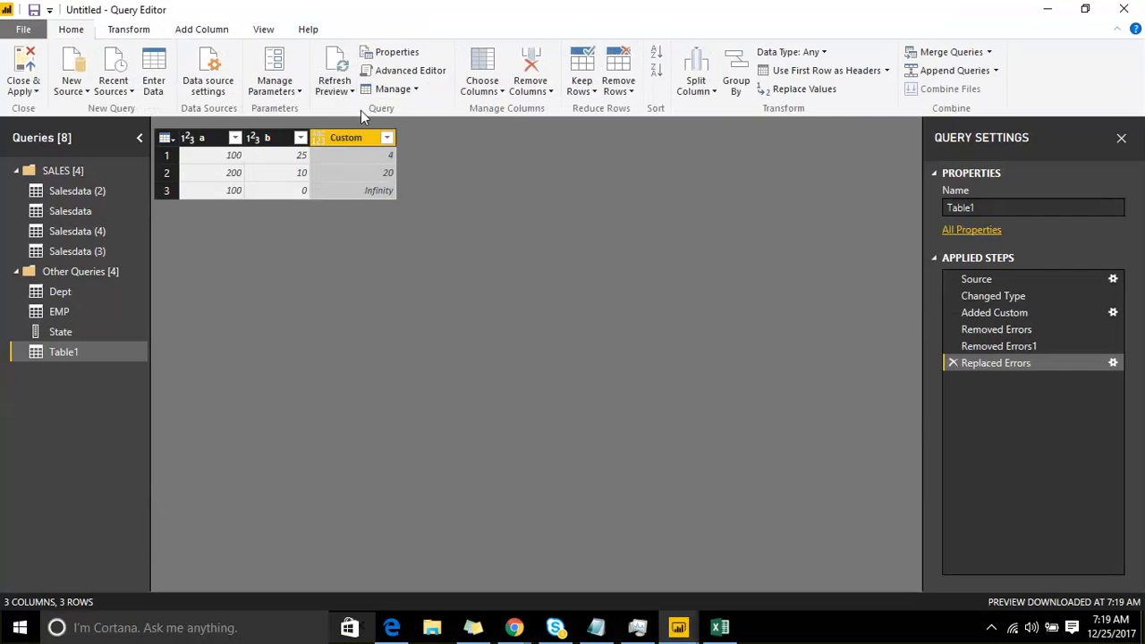
pyautogui.click(340, 91)
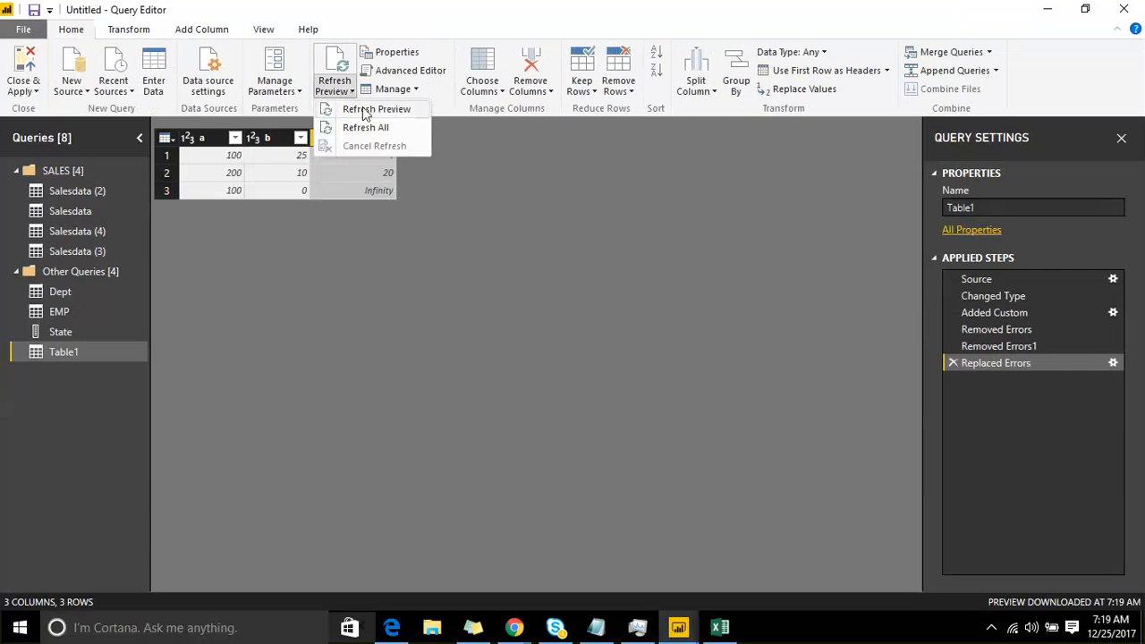
pyautogui.click(364, 109)
pyautogui.click(339, 91)
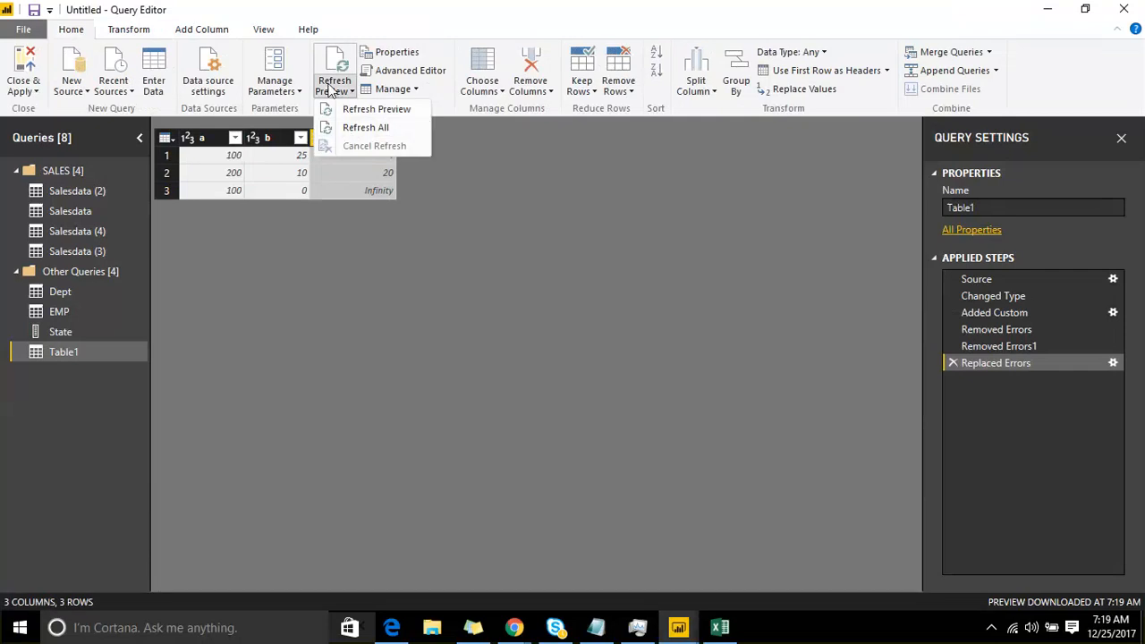
pyautogui.click(350, 129)
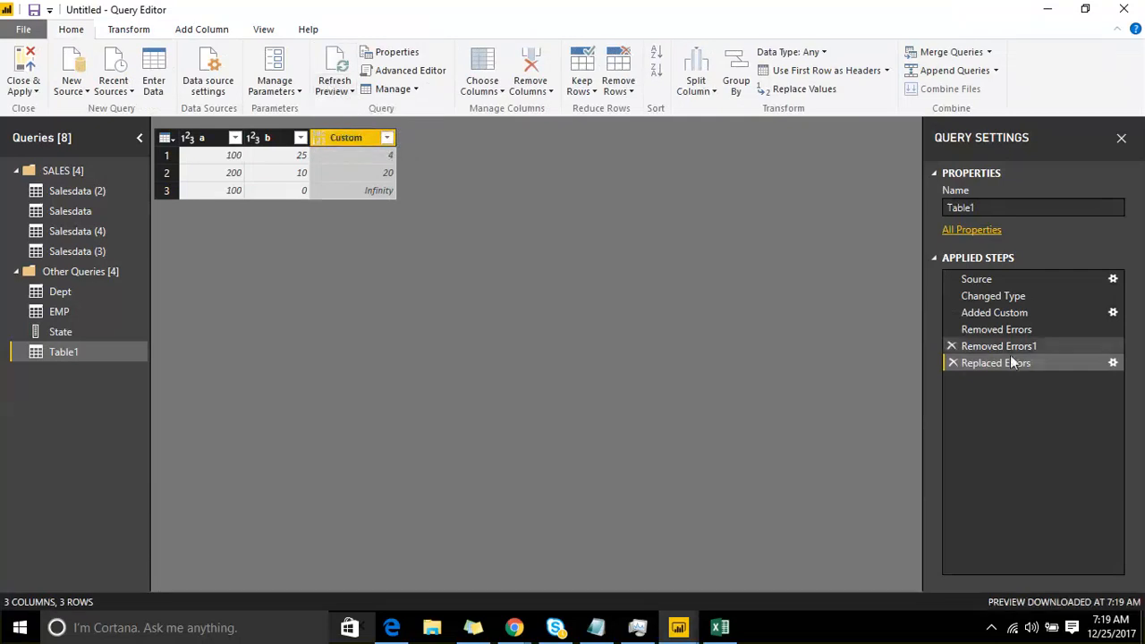
pyautogui.moveTo(1013, 361); pyautogui.dragTo(843, 349)
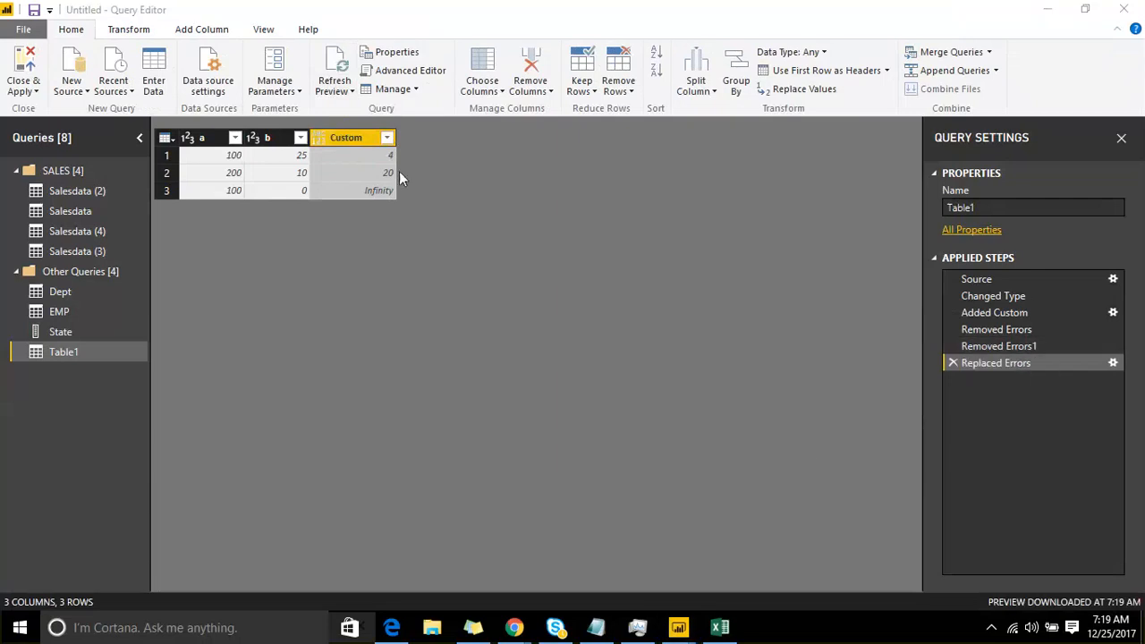
pyautogui.click(338, 135)
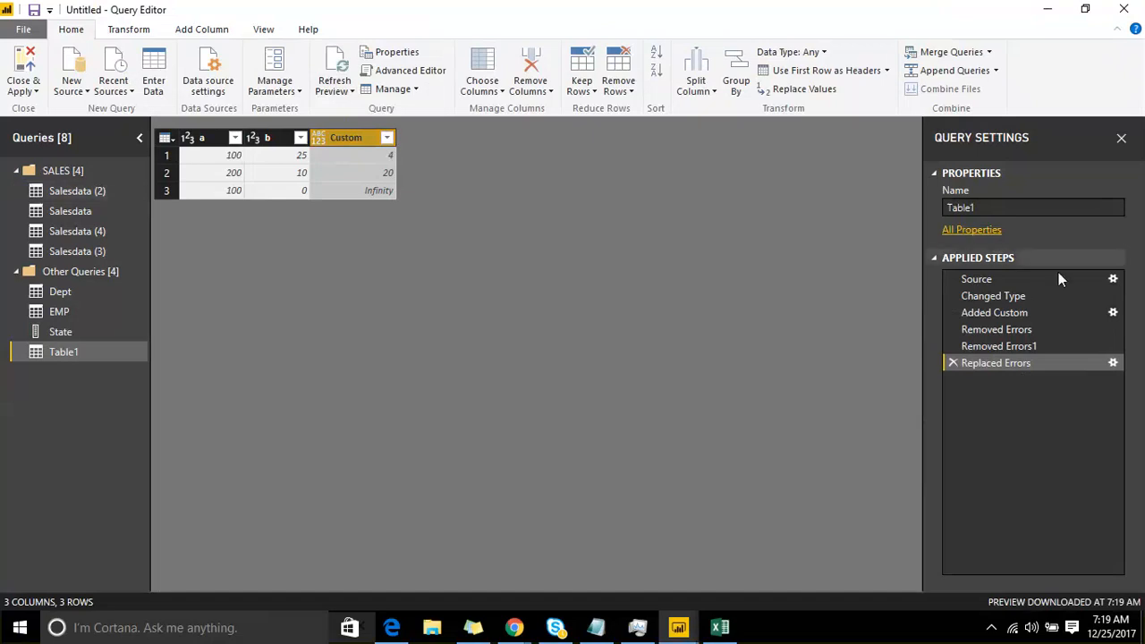
pyautogui.click(1113, 313)
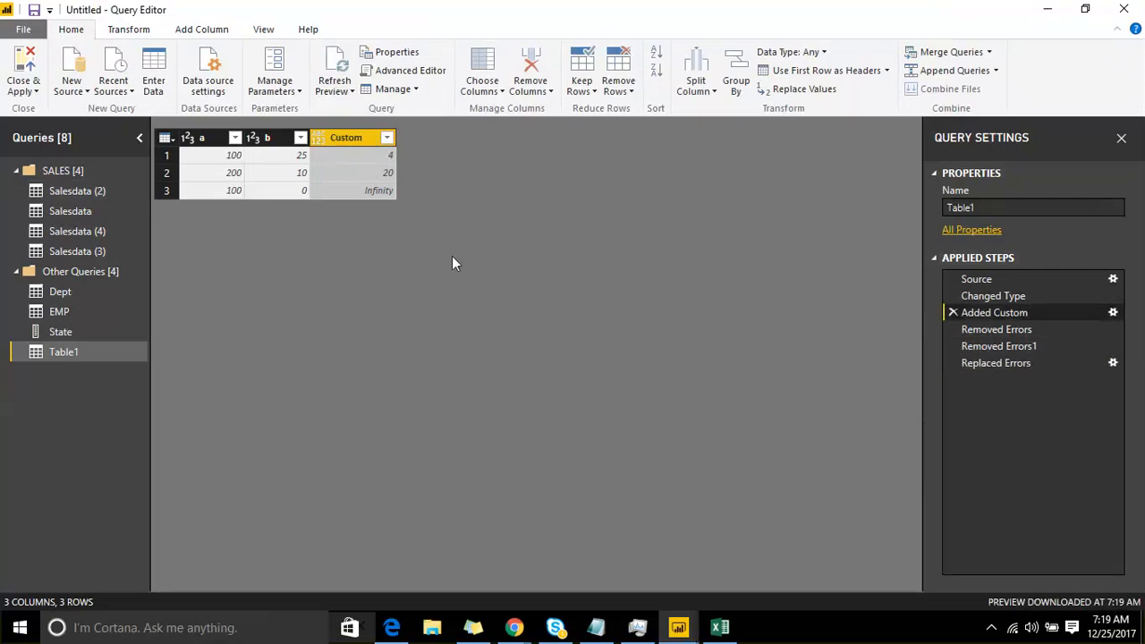
pyautogui.click(1112, 314)
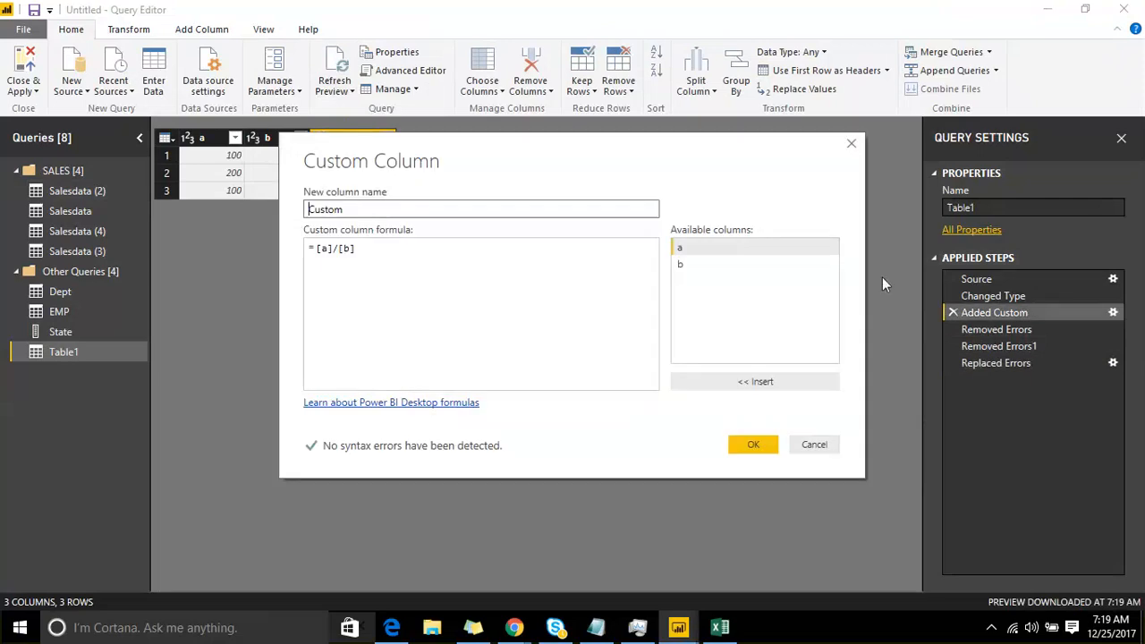
pyautogui.click(391, 258)
pyautogui.click(322, 249)
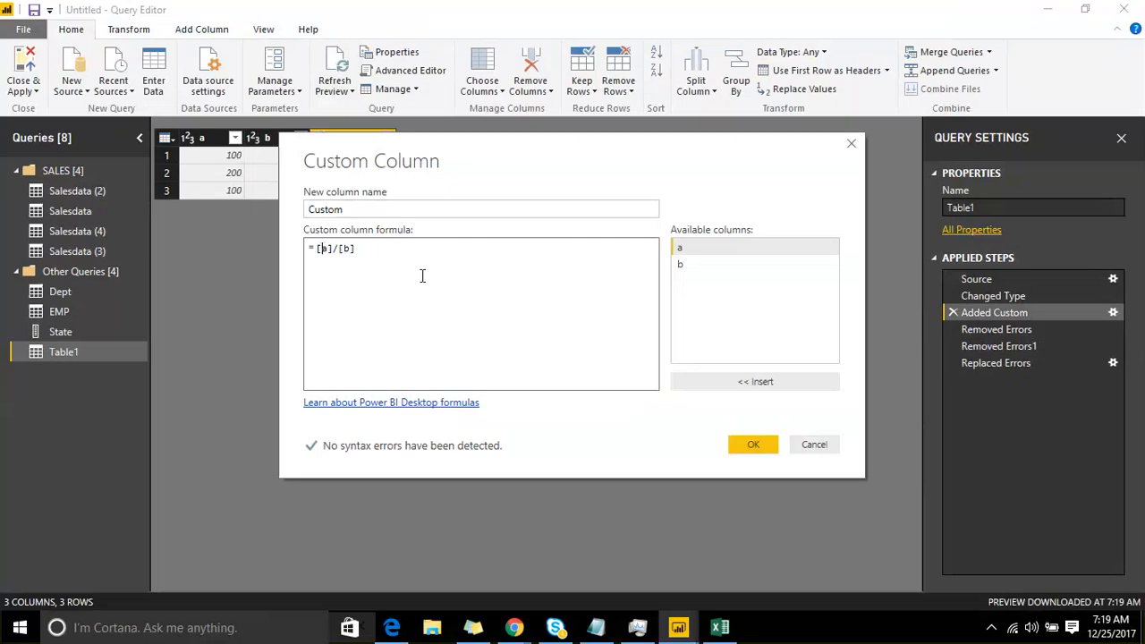
pyautogui.press('Left')
pyautogui.write('if')
pyautogui.press('BackSpace')
pyautogui.press('BackSpace')
pyautogui.click(814, 446)
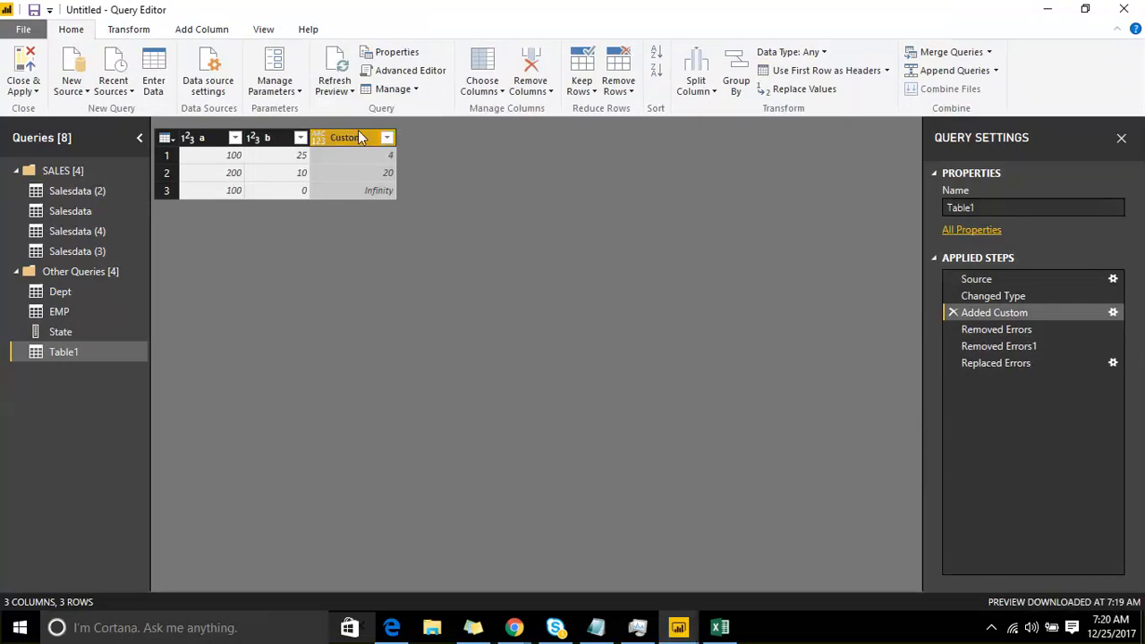
pyautogui.click(1047, 366)
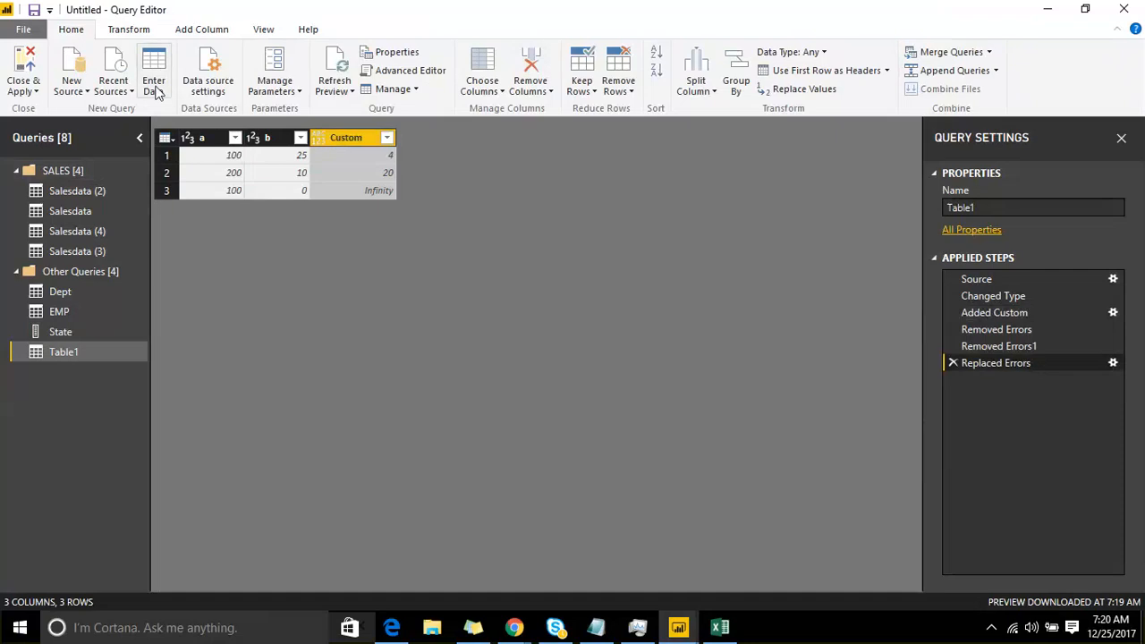
# Step: Start a new manually entered table with columns A and B, filling the first row with a person's first name and 100
pyautogui.click(149, 56)
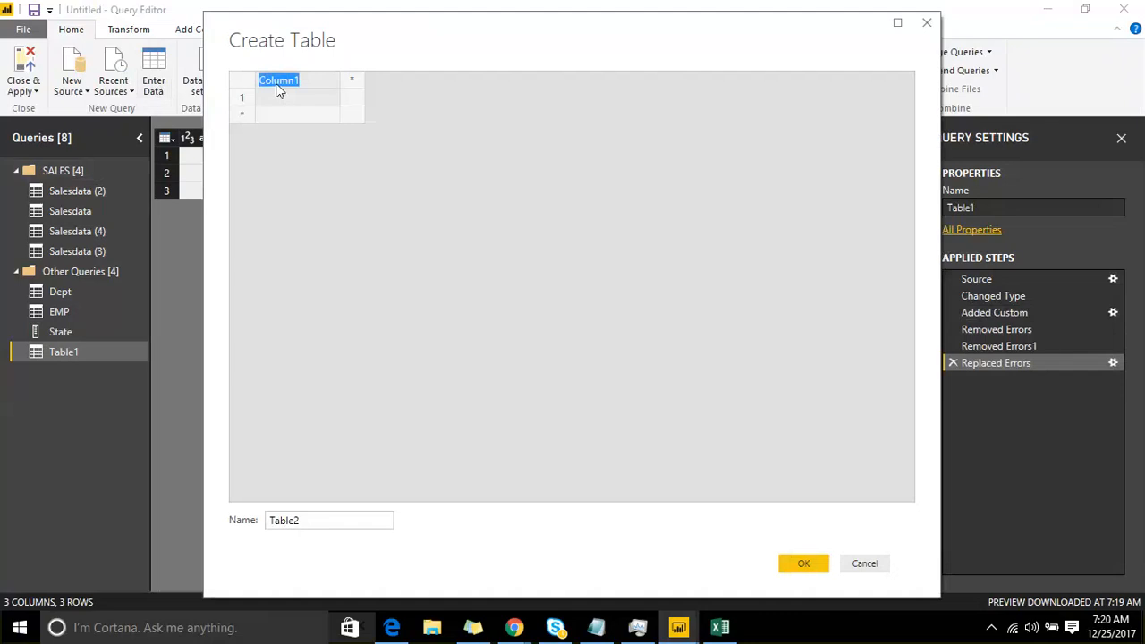
pyautogui.write('A')
pyautogui.press('Tab')
pyautogui.write('B')
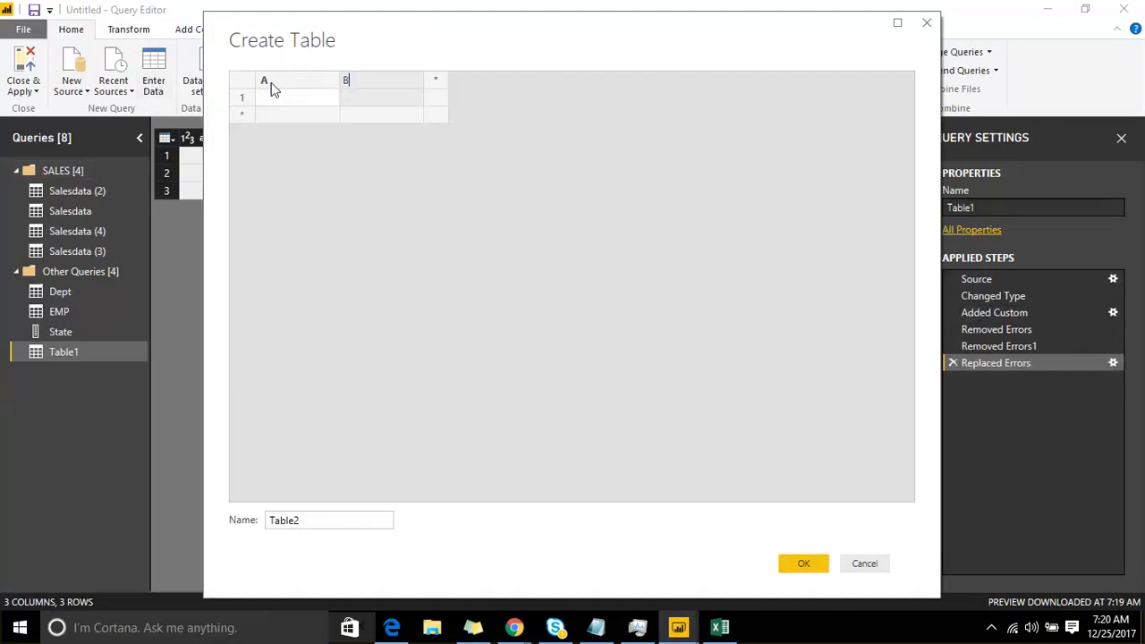
pyautogui.click(273, 103)
pyautogui.write('srinivas')
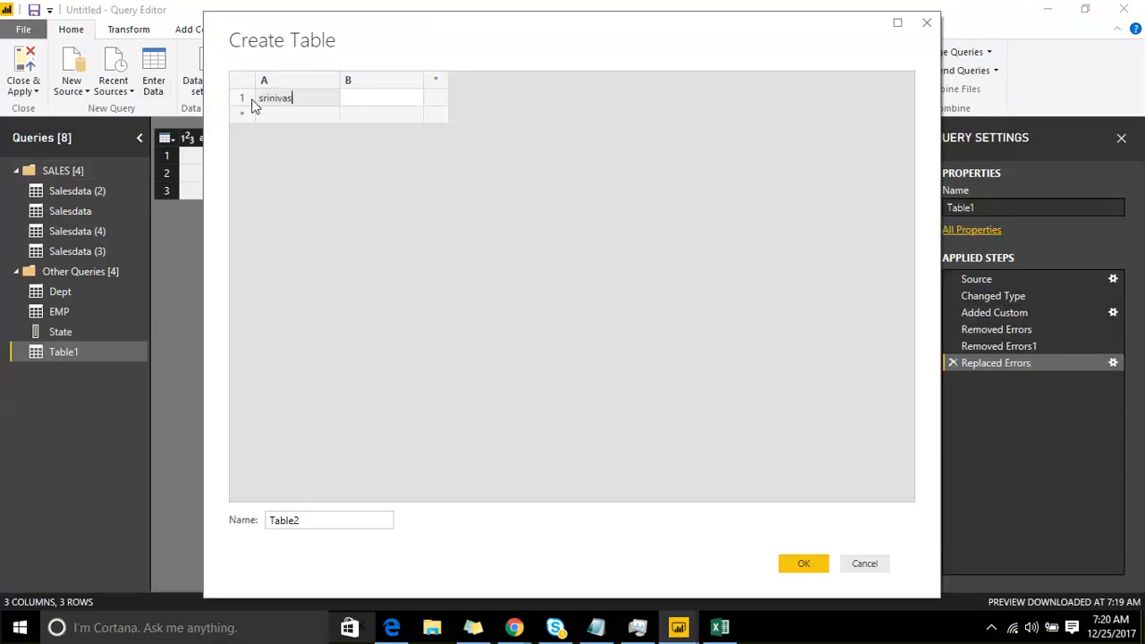
pyautogui.press('Tab')
pyautogui.write('100')
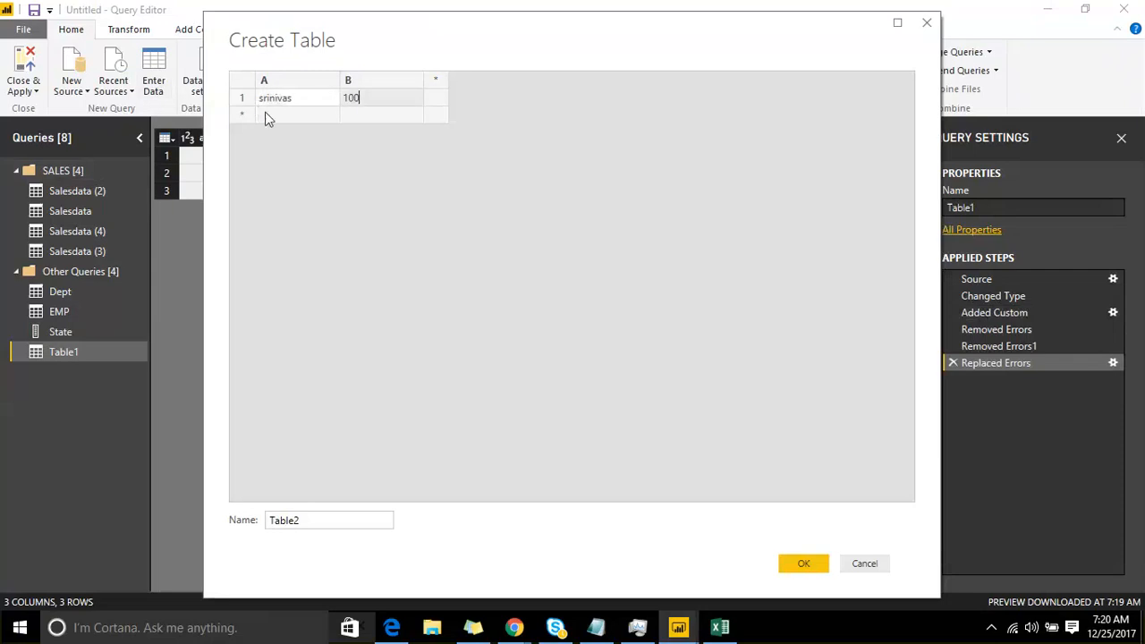
# Step: Enter 100 and 200 in the second row and create the table as Table2
pyautogui.click(264, 114)
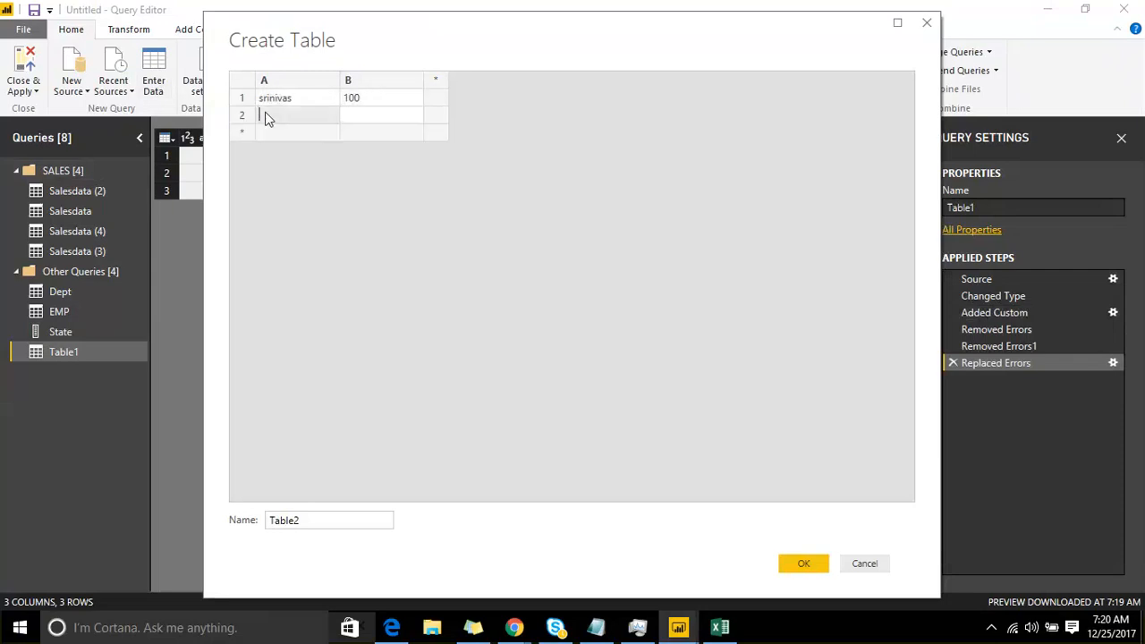
pyautogui.write('100')
pyautogui.press('Tab')
pyautogui.write('200')
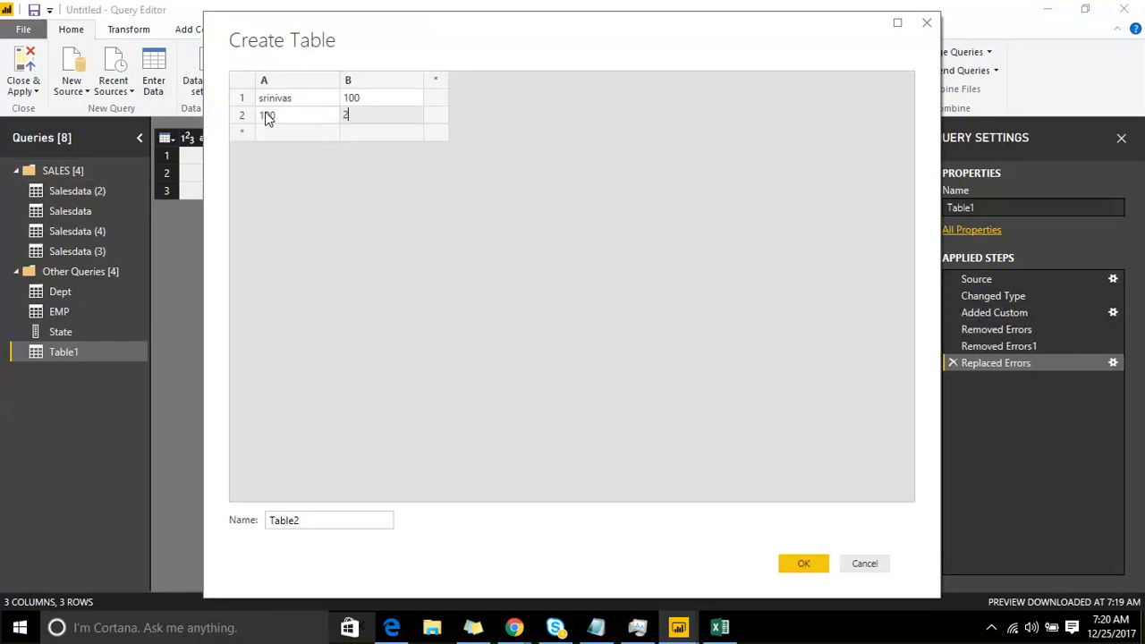
pyautogui.click(785, 562)
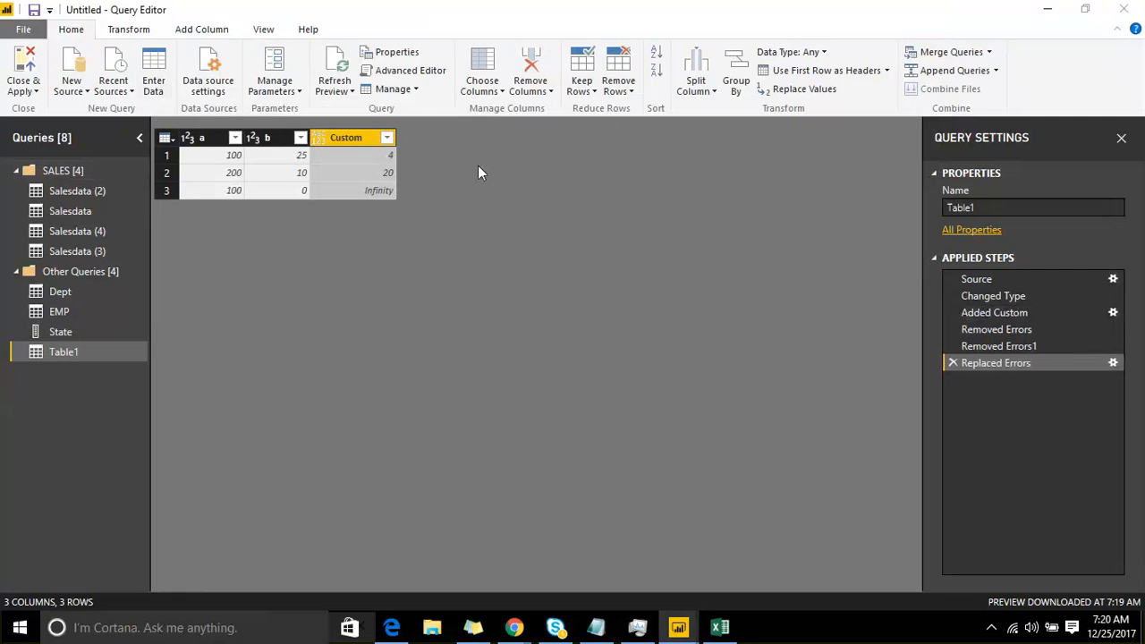
# Step: Add a custom column to Table2 with the formula [A]+[B], keeping the name Custom, and examine the error details in its first row
pyautogui.click(198, 30)
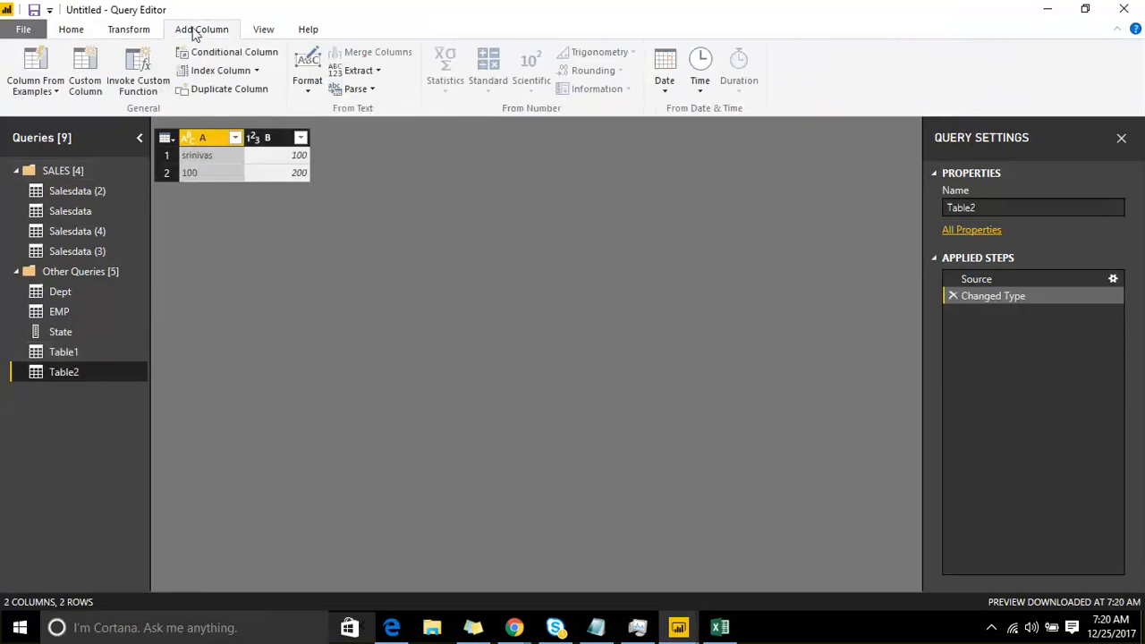
pyautogui.click(84, 79)
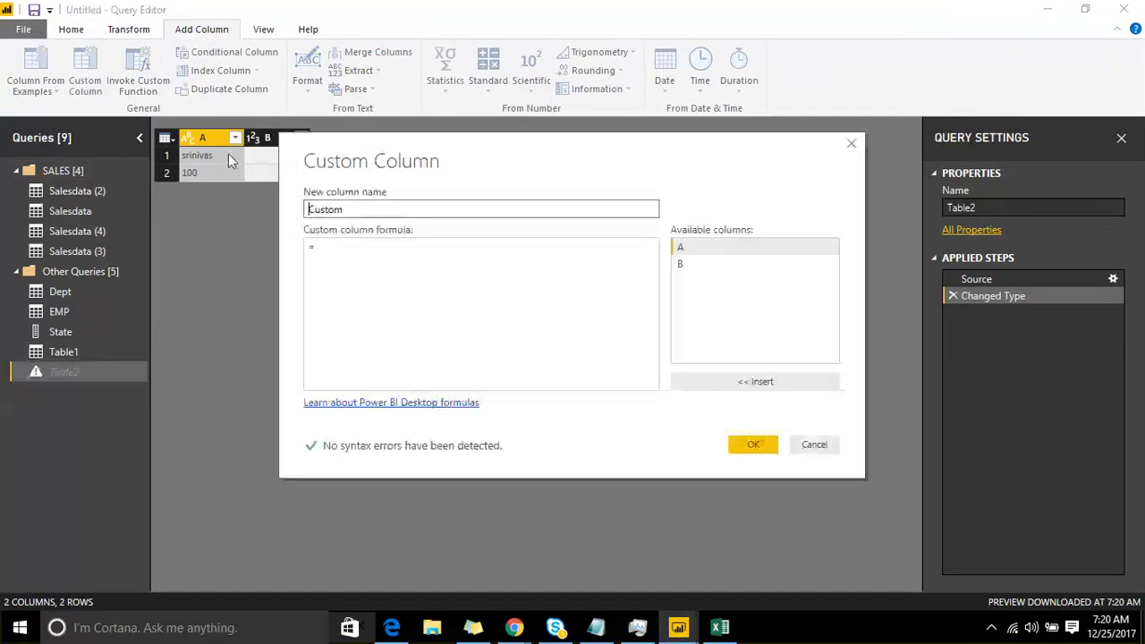
pyautogui.doubleClick(703, 247)
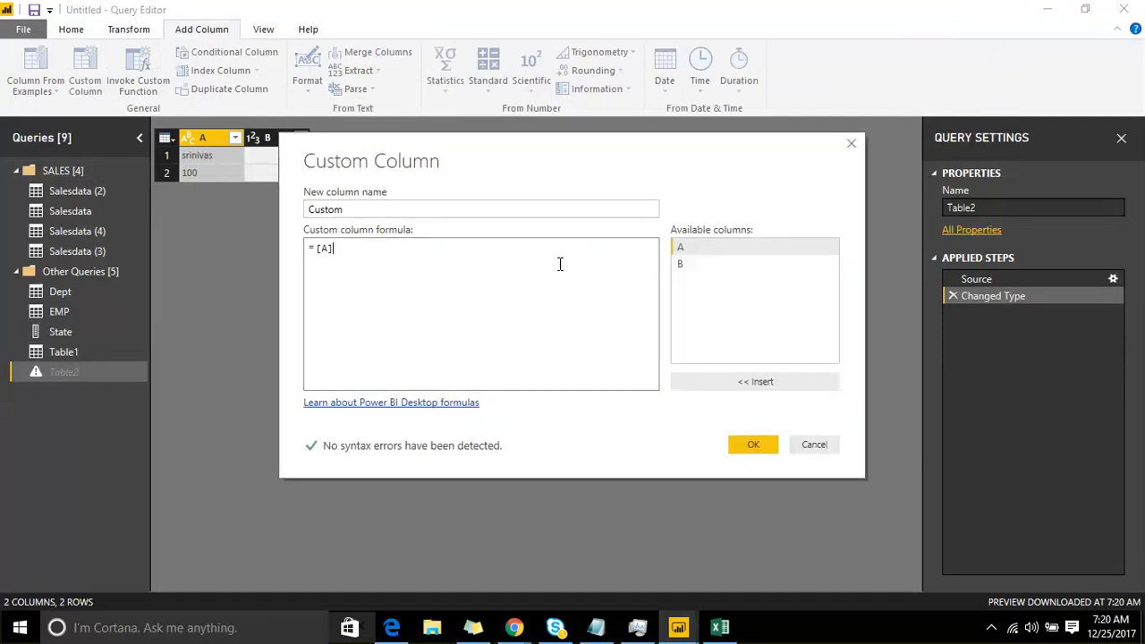
pyautogui.write('+')
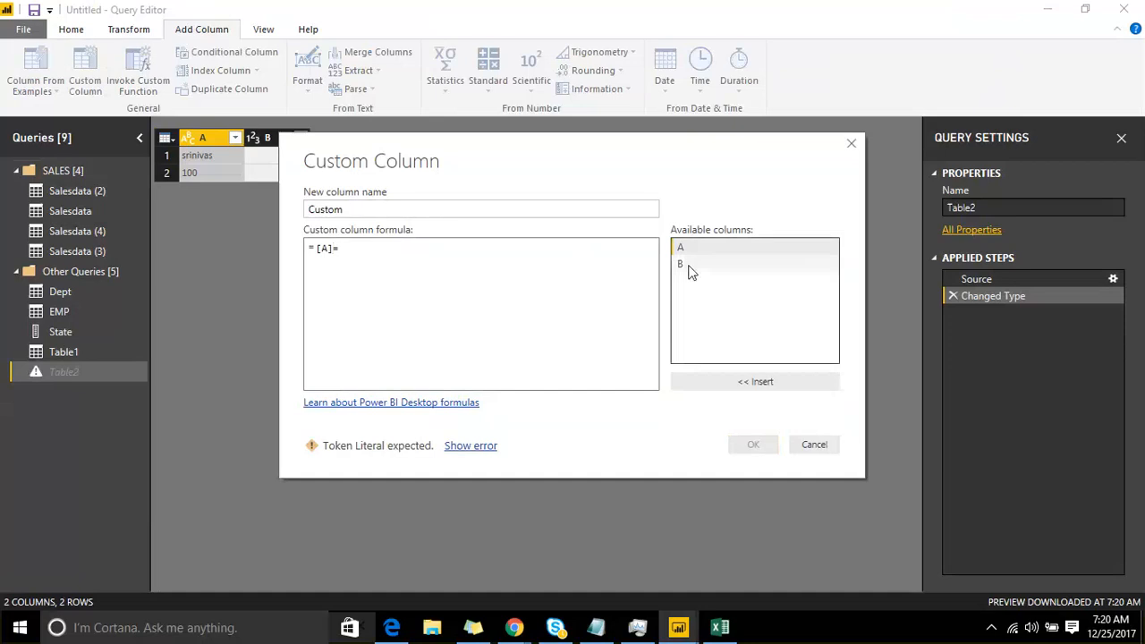
pyautogui.doubleClick(681, 264)
pyautogui.click(345, 250)
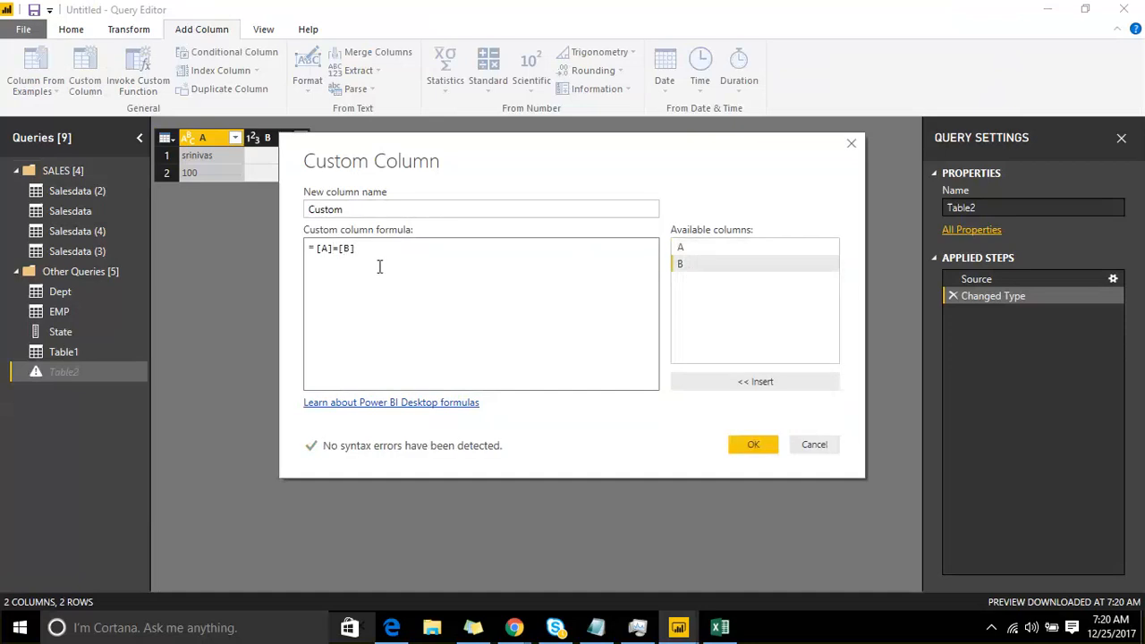
pyautogui.click(750, 444)
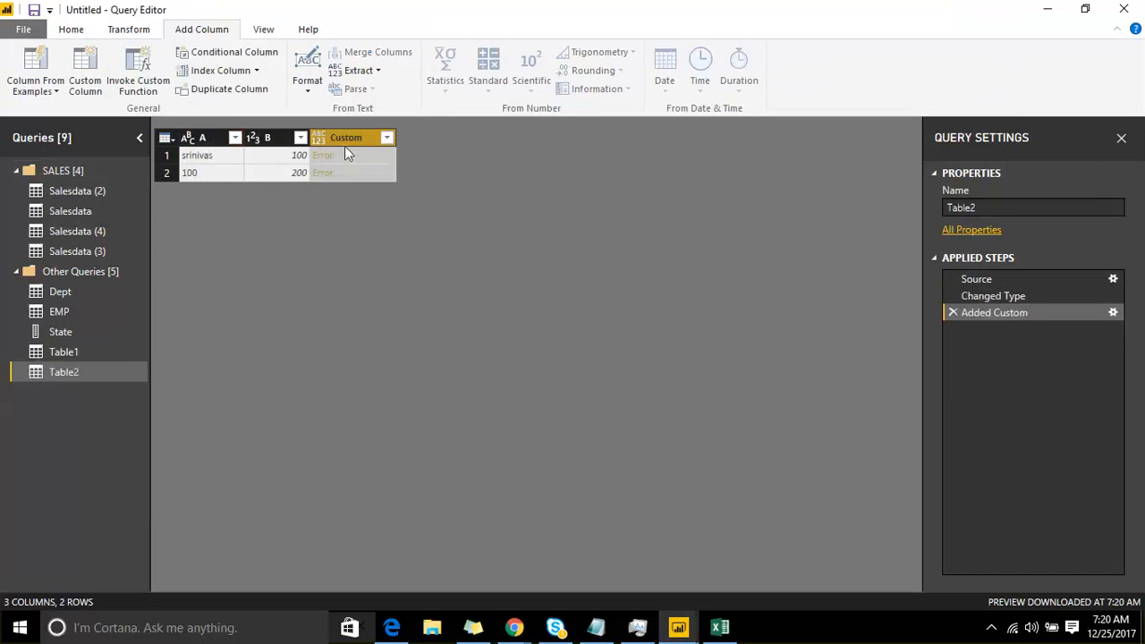
pyautogui.click(334, 160)
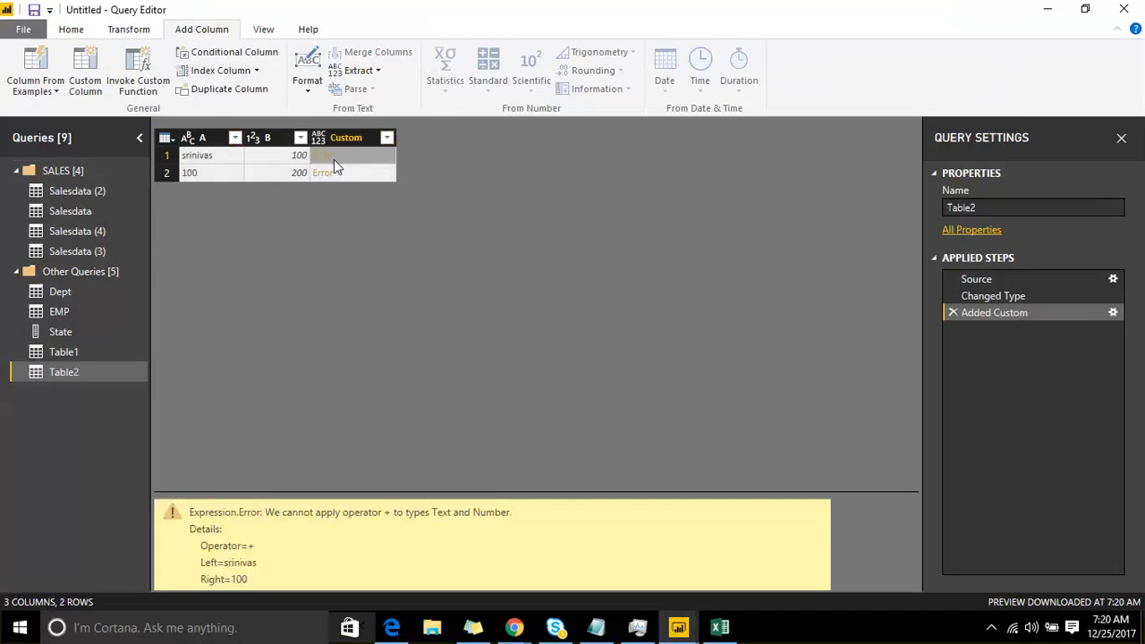
pyautogui.moveTo(342, 488); pyautogui.dragTo(337, 325)
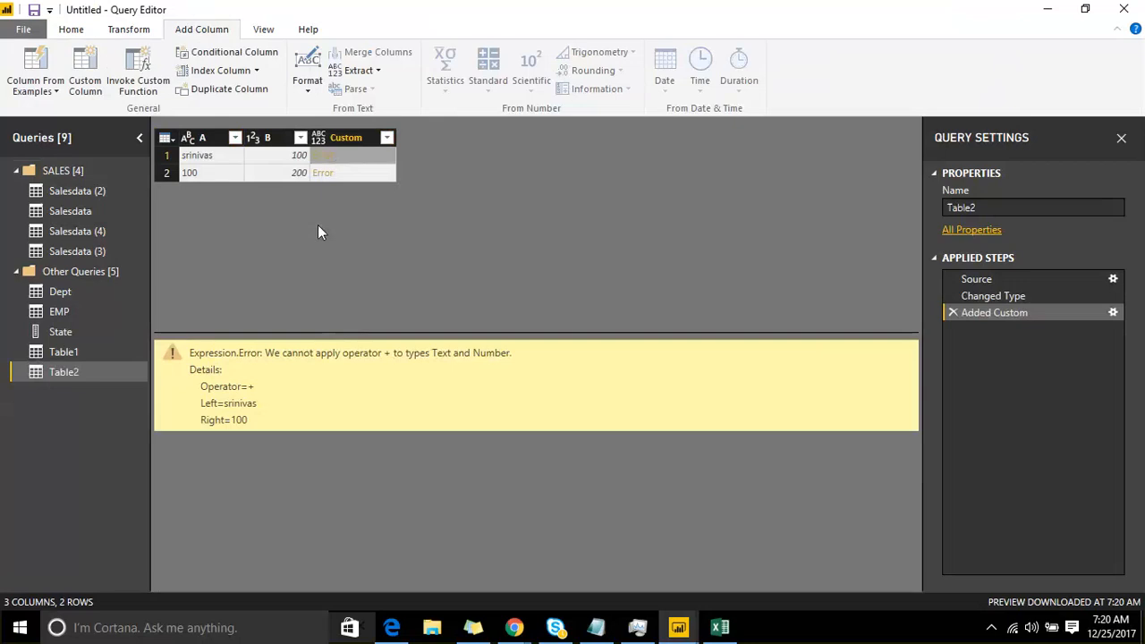
# Step: Try Remove Errors on the Custom column of Table2, and delete the Removed Errors step
pyautogui.click(342, 139)
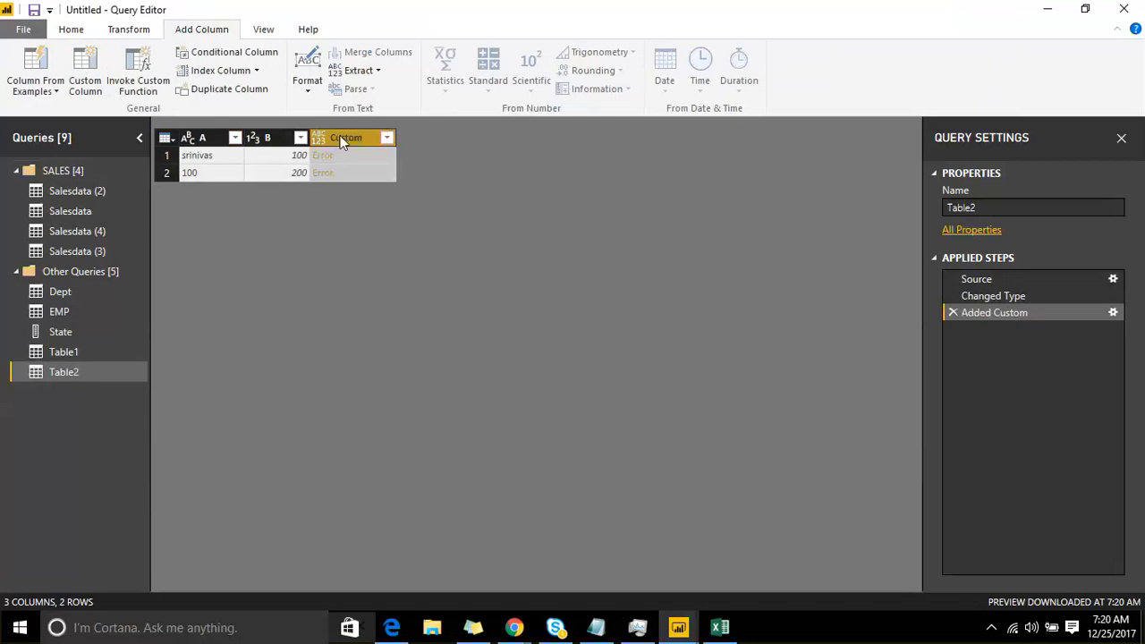
pyautogui.rightClick(338, 135)
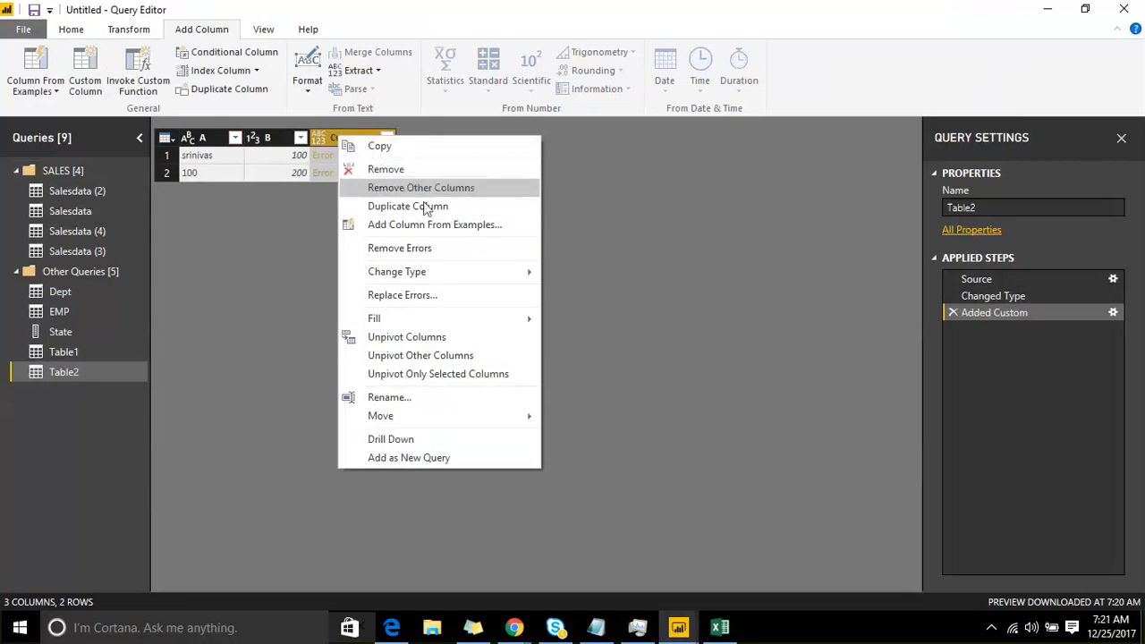
pyautogui.click(437, 249)
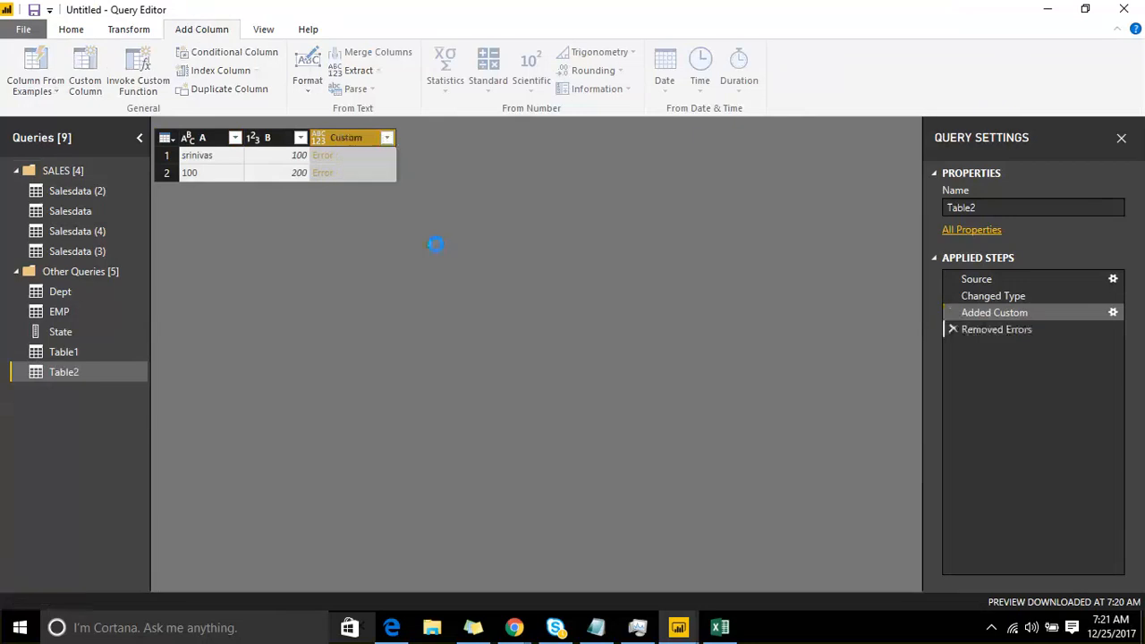
pyautogui.click(951, 329)
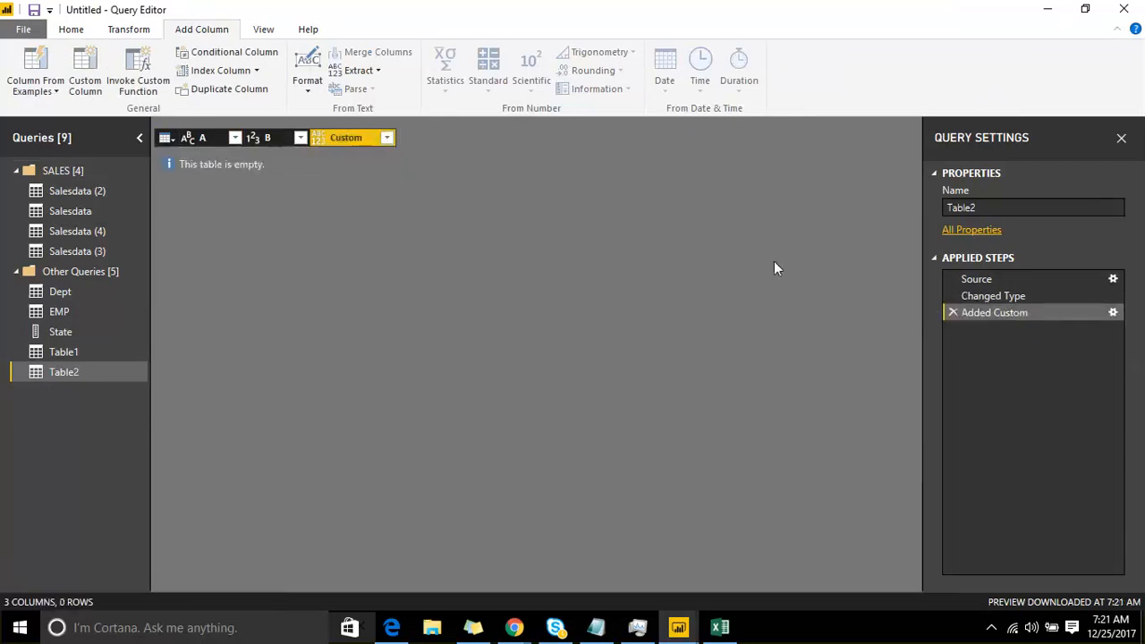
# Step: Replace the errors in the Custom column of Table2 with -1
pyautogui.rightClick(328, 141)
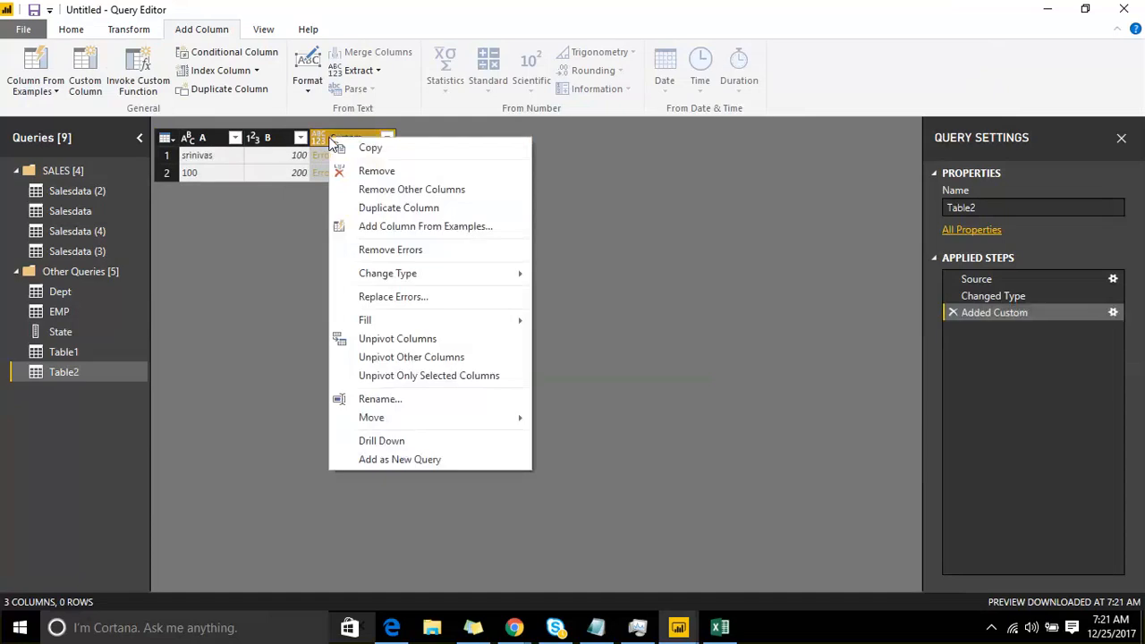
pyautogui.click(432, 296)
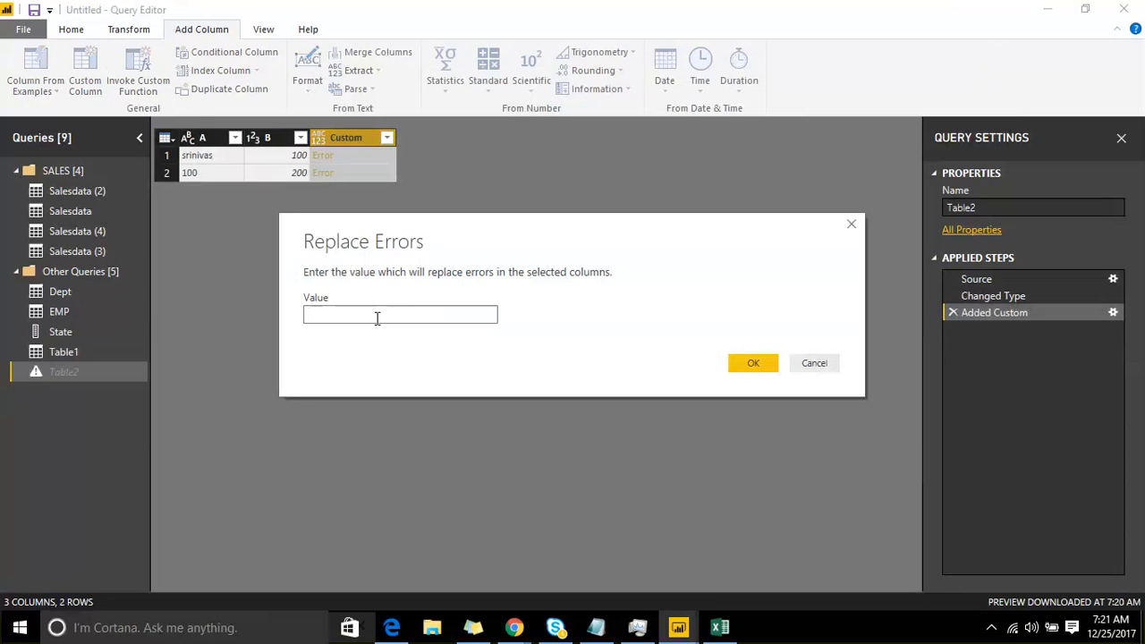
pyautogui.write('-1')
pyautogui.click(745, 360)
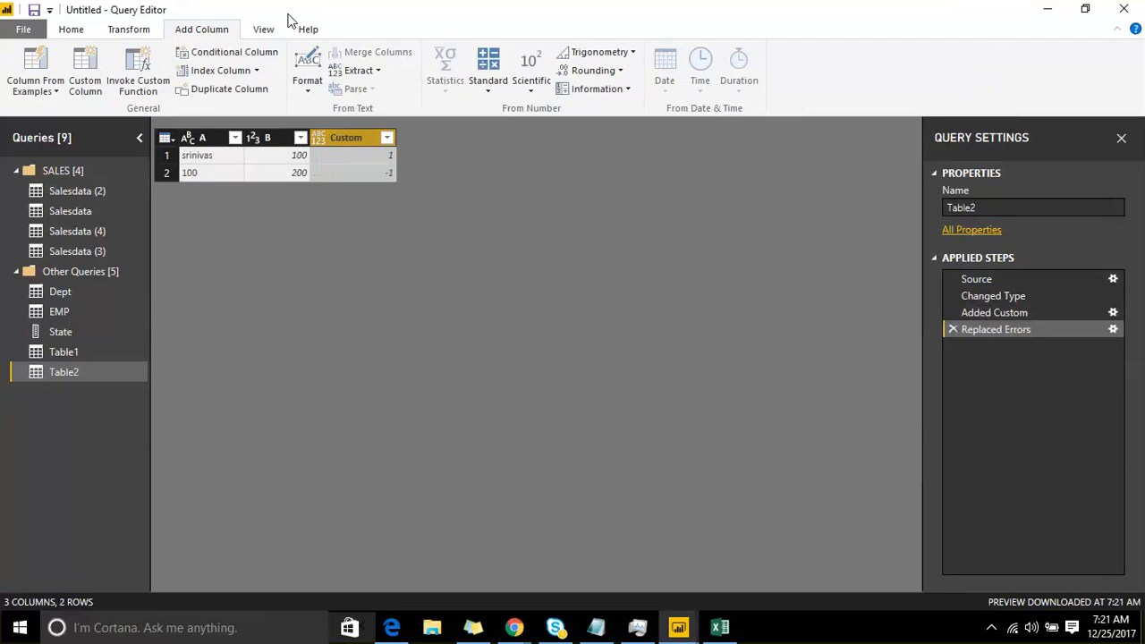
# Step: Open the EMP query and examine the Change Type and Transform options available for its deptid column
pyautogui.click(57, 293)
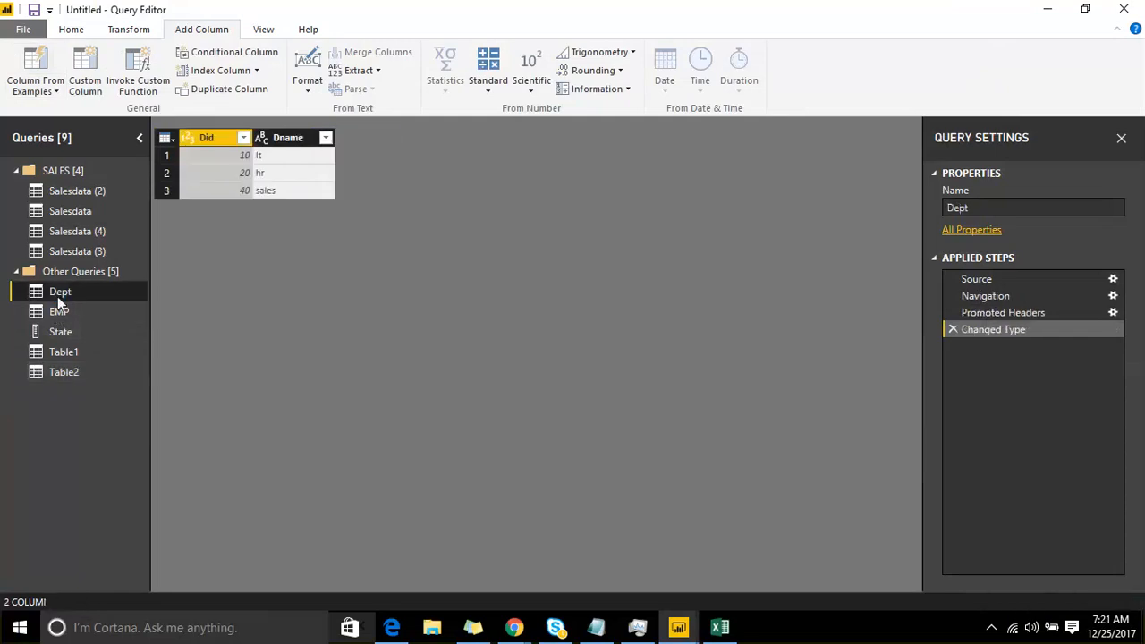
pyautogui.click(73, 319)
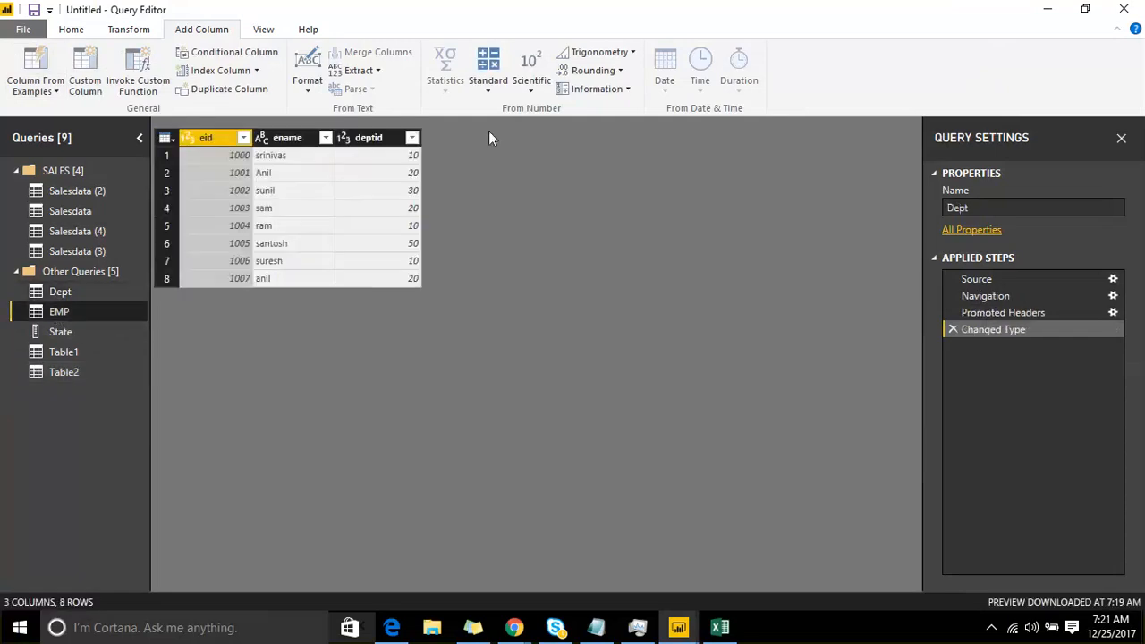
pyautogui.click(370, 138)
pyautogui.rightClick(370, 140)
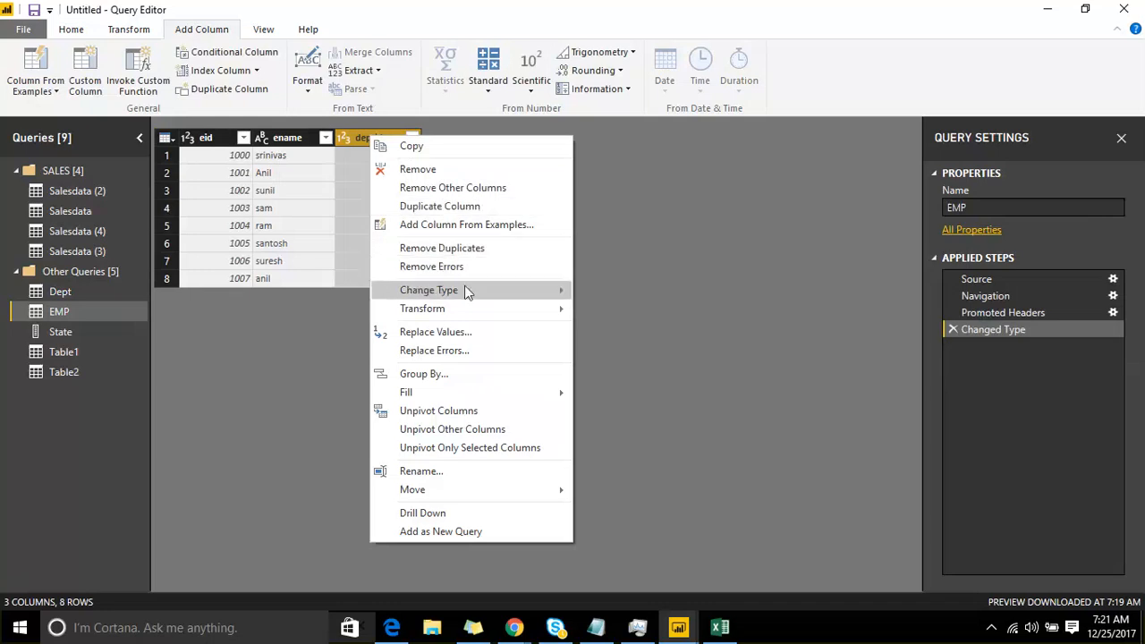
pyautogui.moveTo(465, 292)
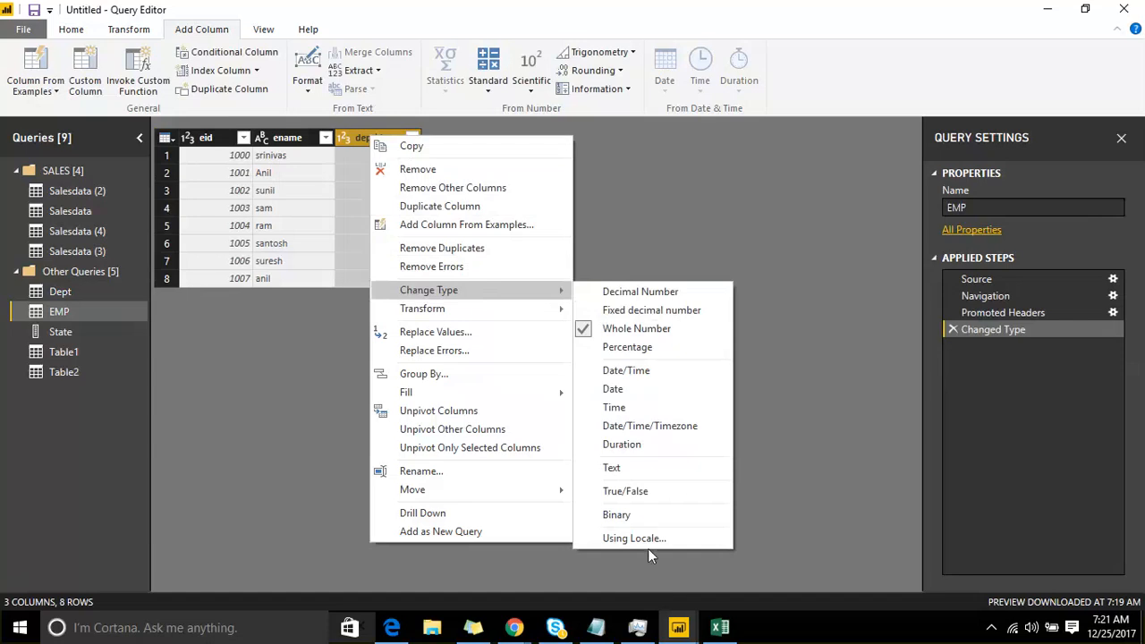
pyautogui.moveTo(529, 316)
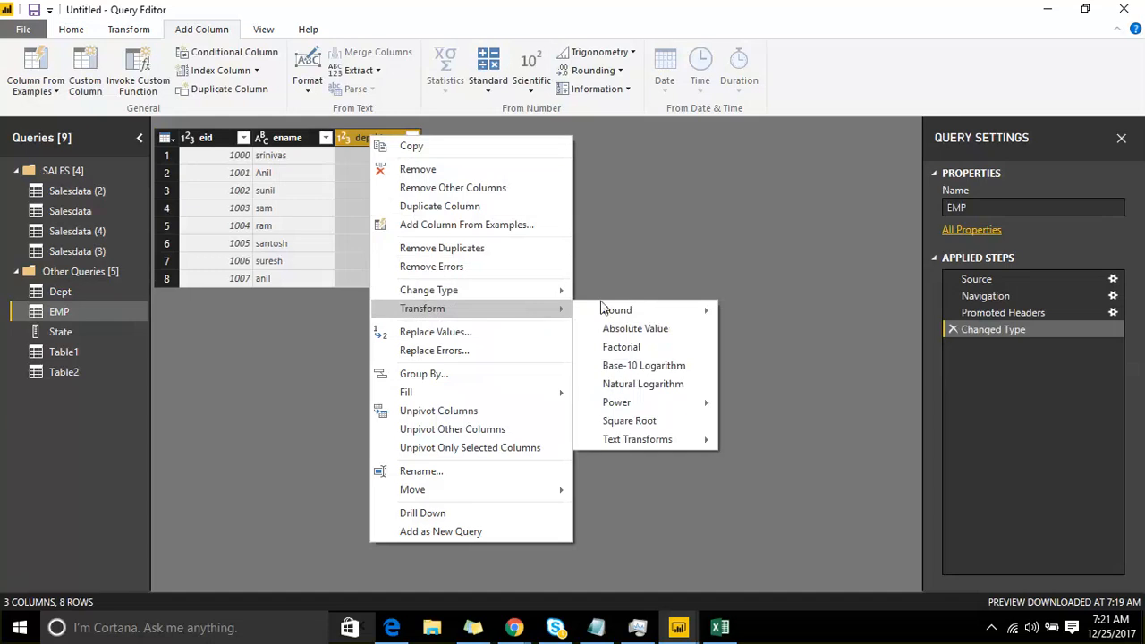
pyautogui.click(627, 186)
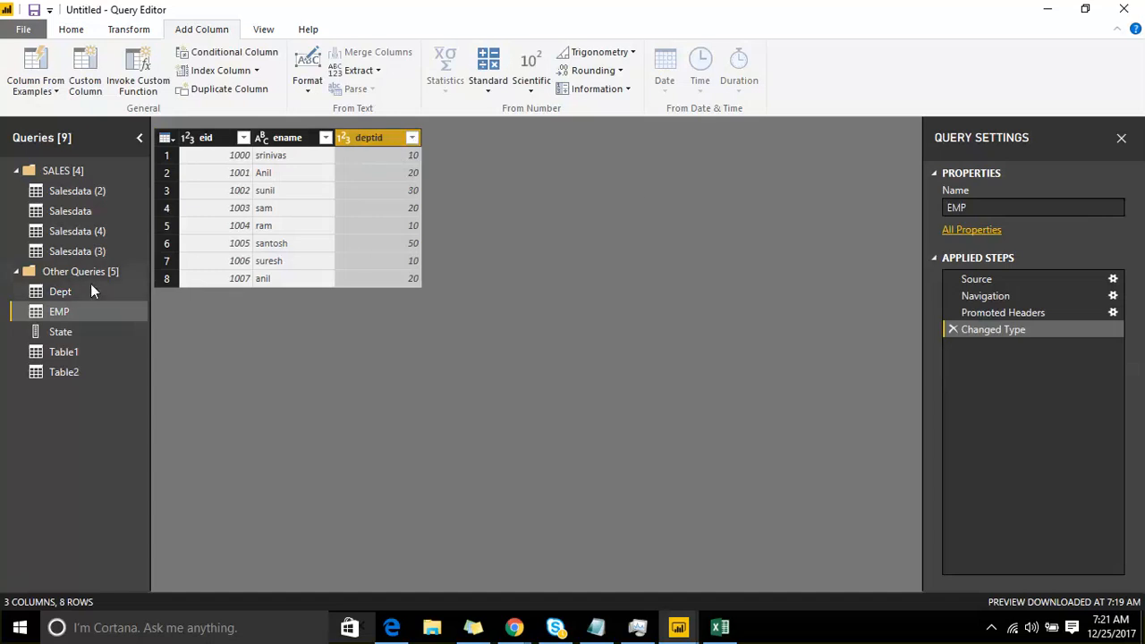
# Step: Look through the Salesdata queries in the SALES group to compare their columns and applied steps
pyautogui.click(81, 212)
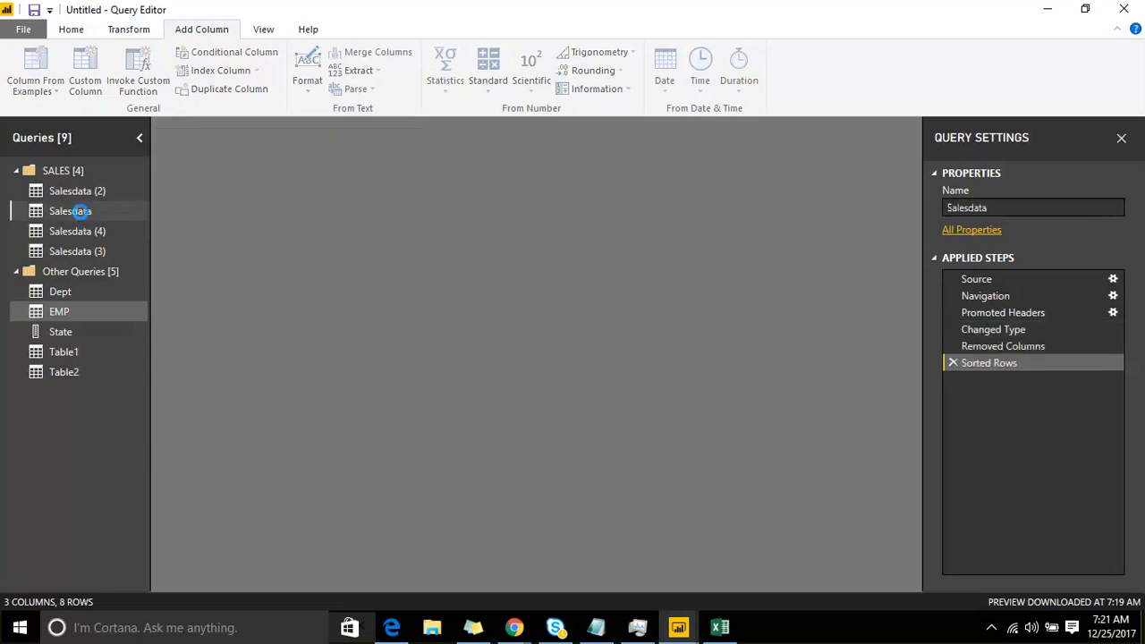
pyautogui.click(81, 232)
pyautogui.click(93, 193)
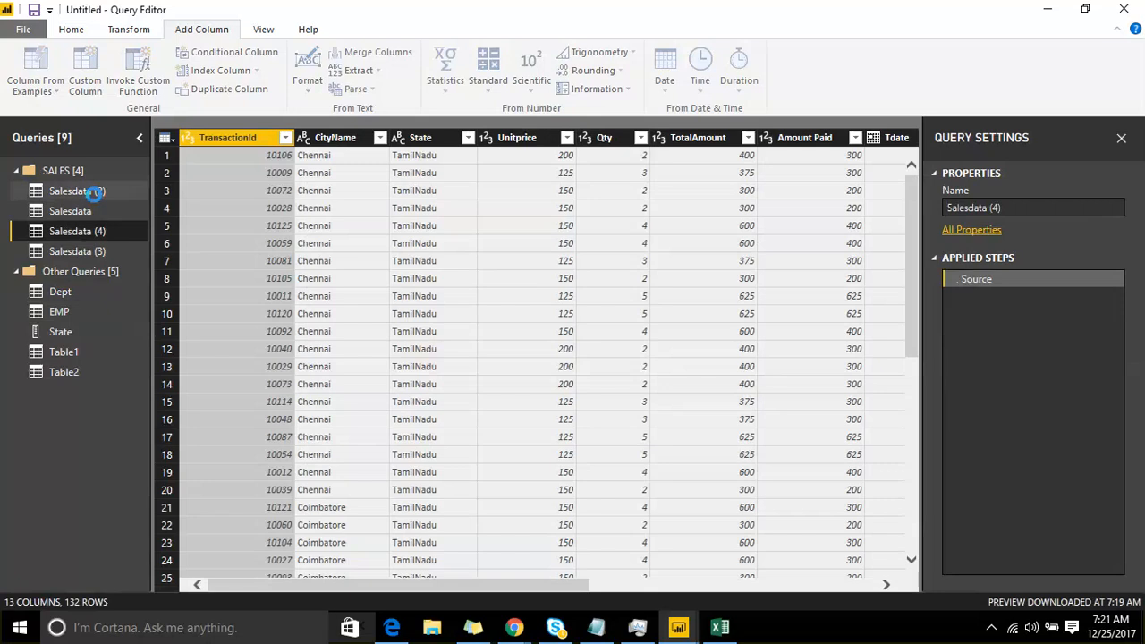
pyautogui.click(94, 251)
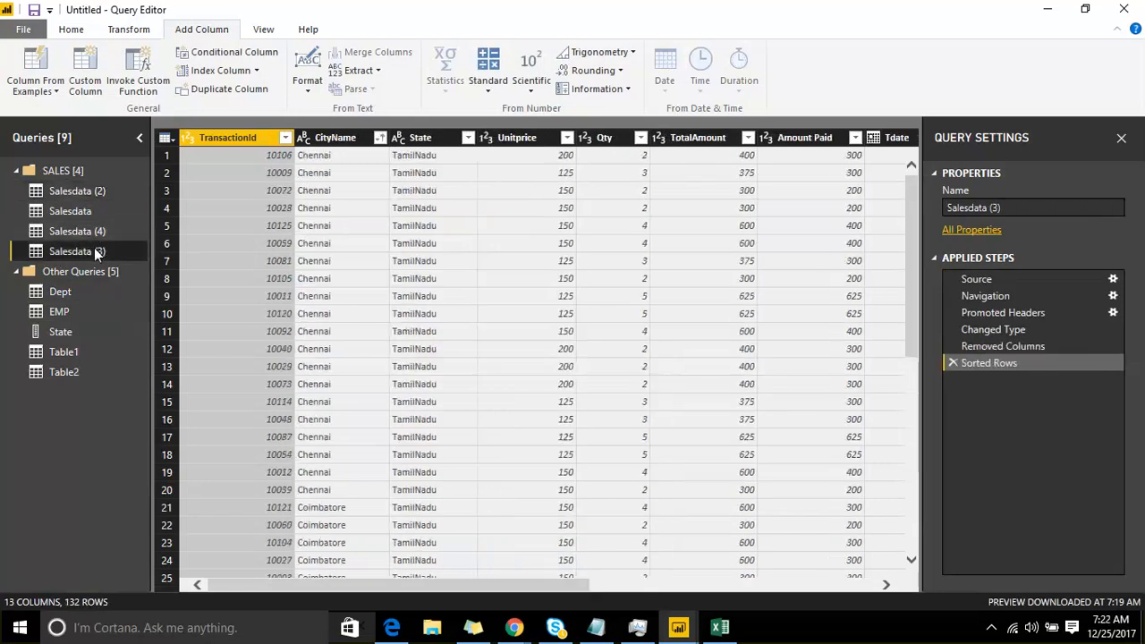
pyautogui.click(91, 234)
pyautogui.click(84, 212)
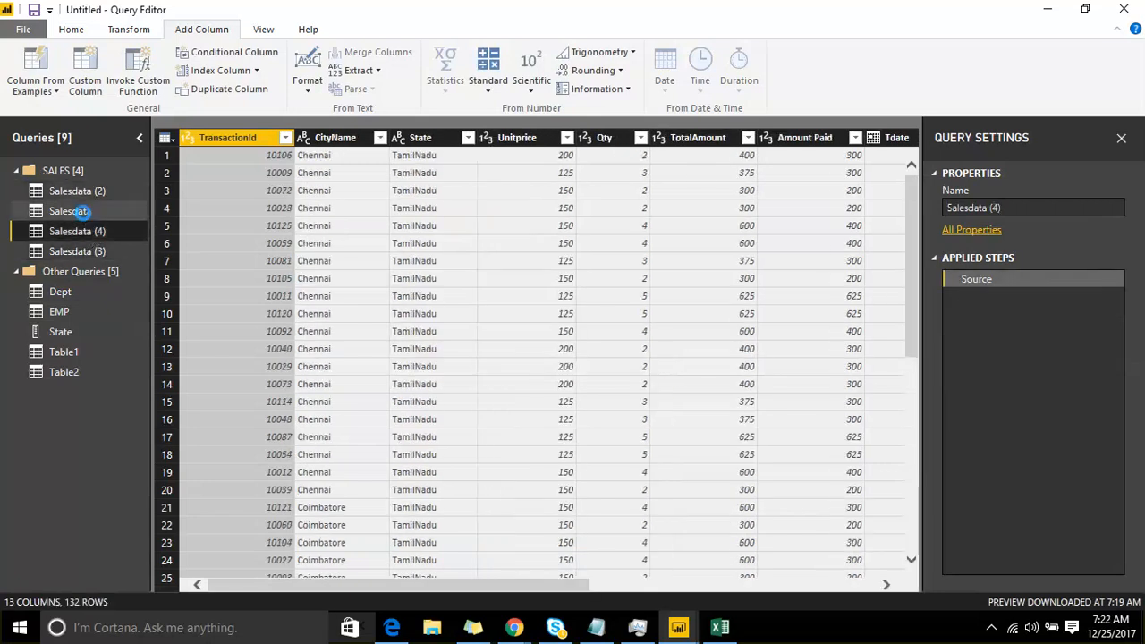
# Step: Reduce the Salesdata (2) query to the Bookname, CityName, State and Amount Paid columns with Choose Columns, and review the rows
pyautogui.click(82, 194)
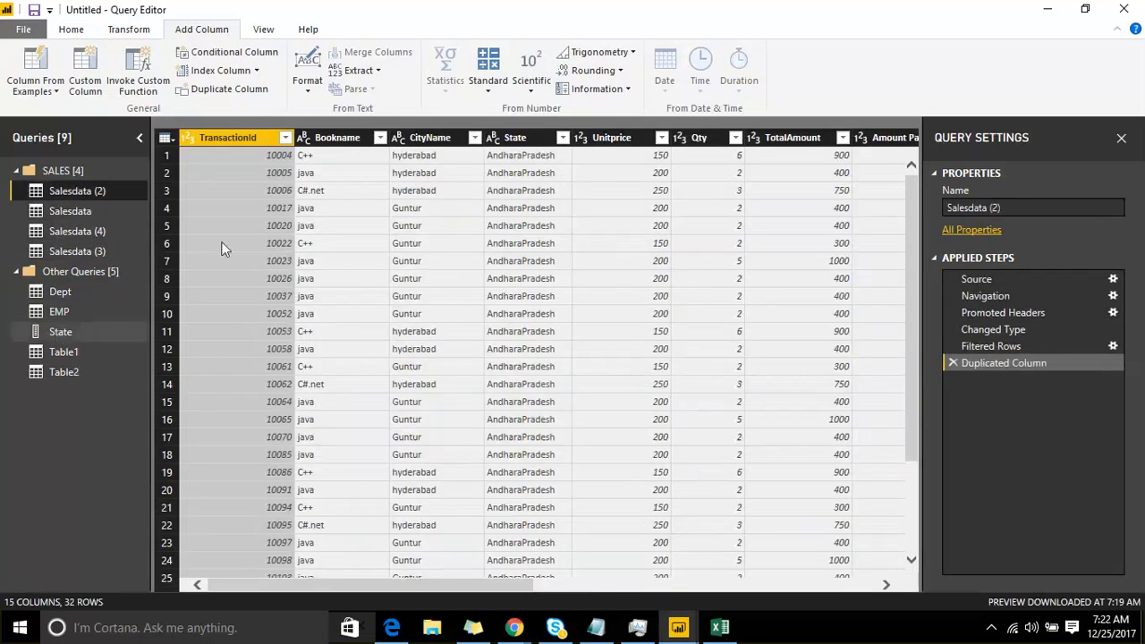
pyautogui.click(168, 140)
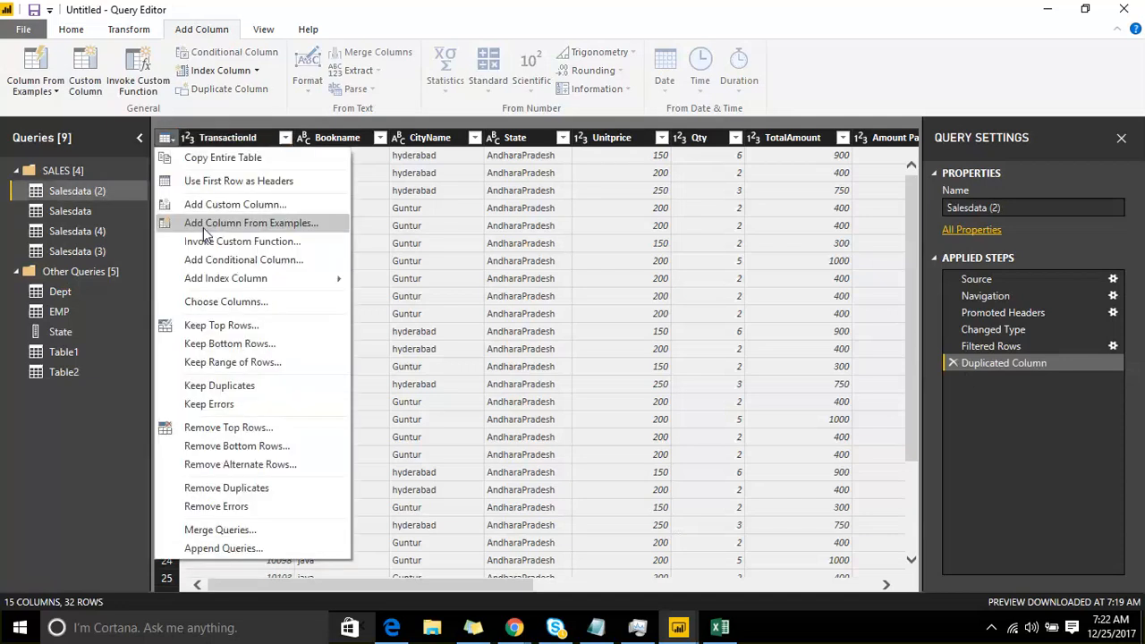
pyautogui.click(225, 302)
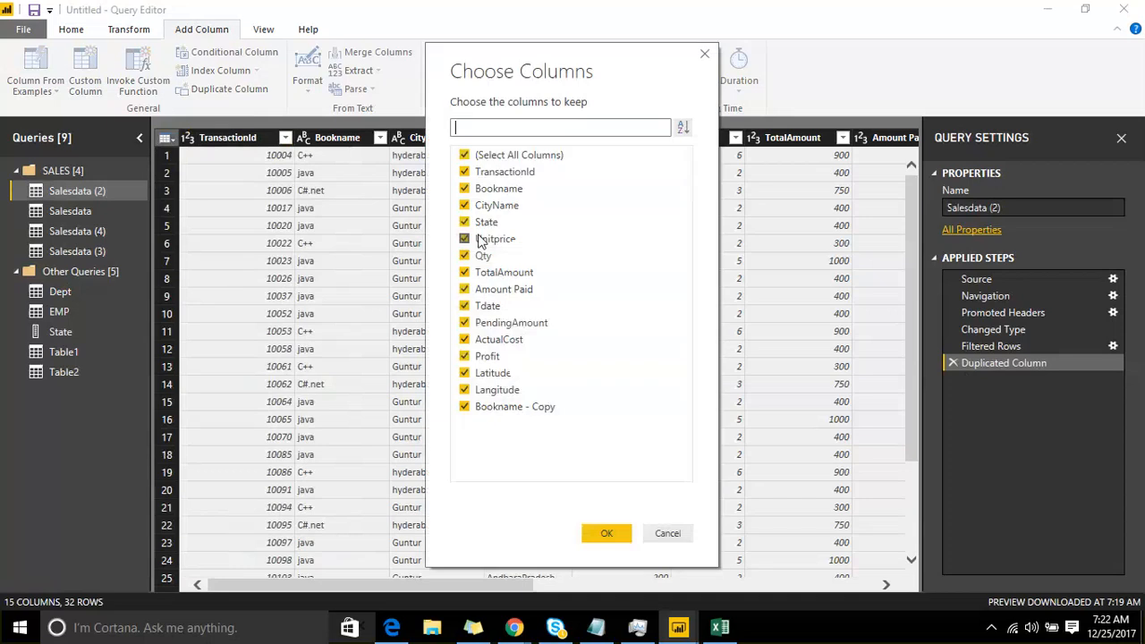
pyautogui.click(464, 156)
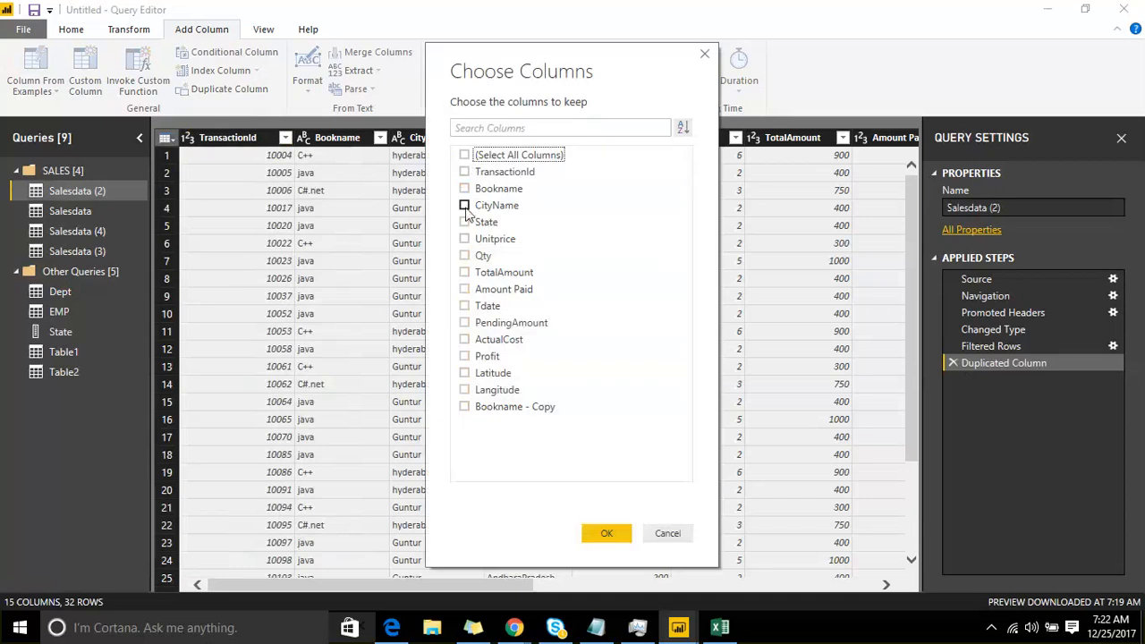
pyautogui.click(464, 222)
pyautogui.click(464, 205)
pyautogui.click(464, 188)
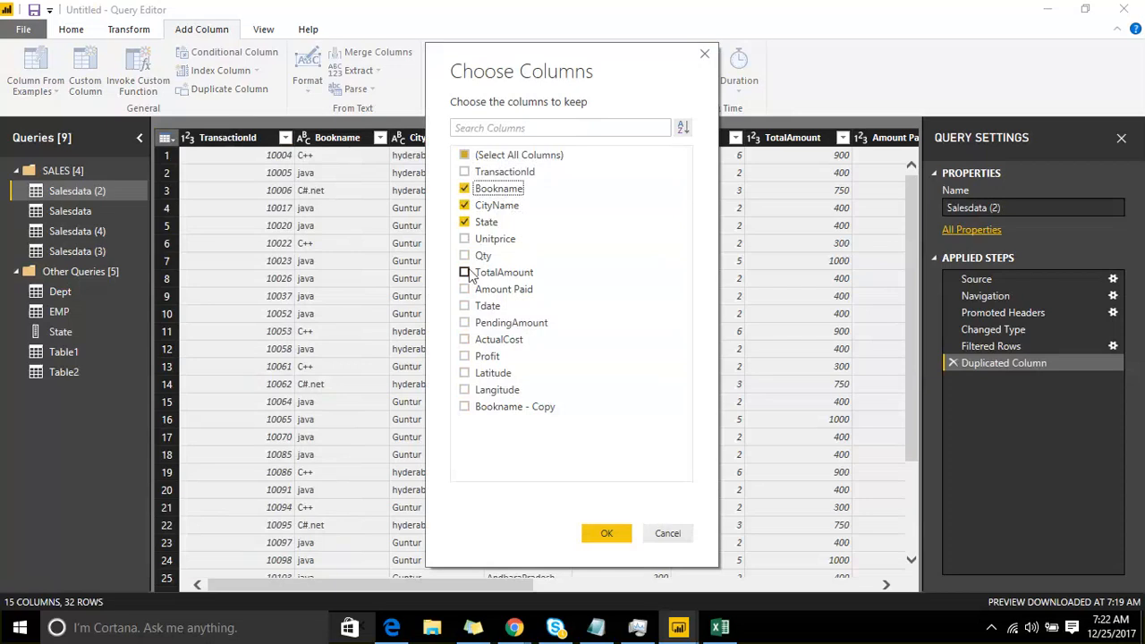
pyautogui.click(464, 289)
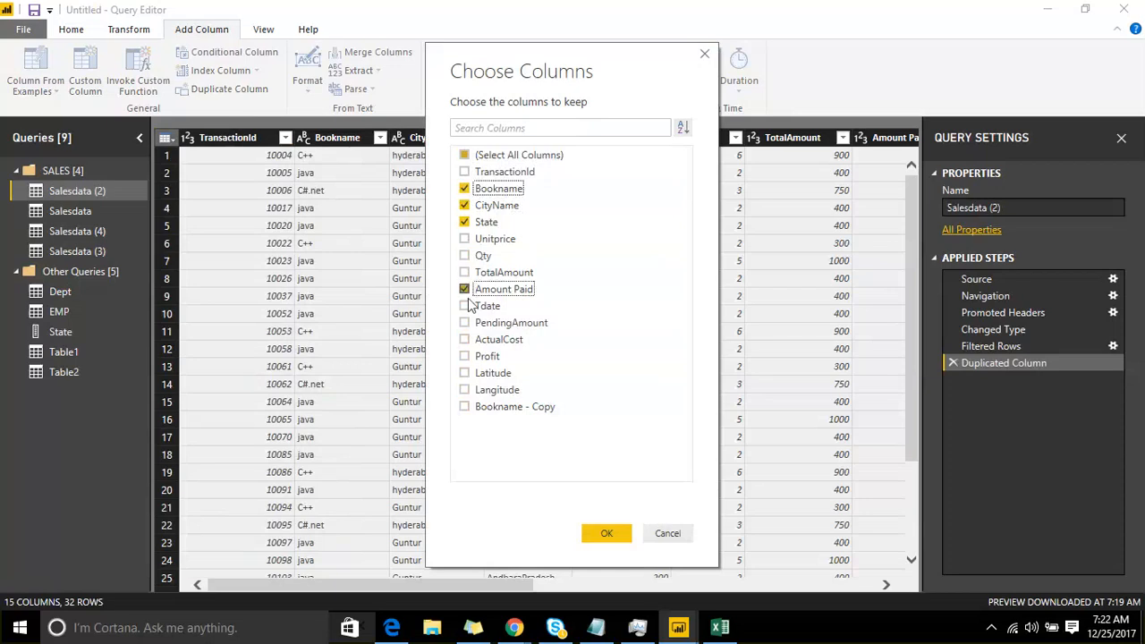
pyautogui.click(608, 534)
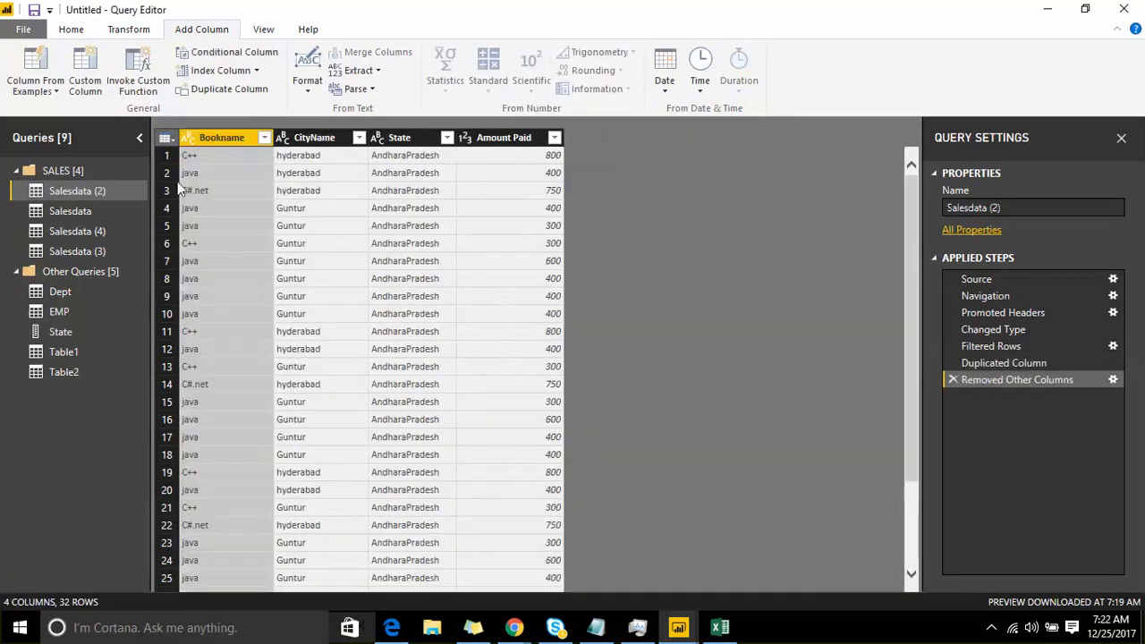
pyautogui.moveTo(909, 251); pyautogui.dragTo(924, 378)
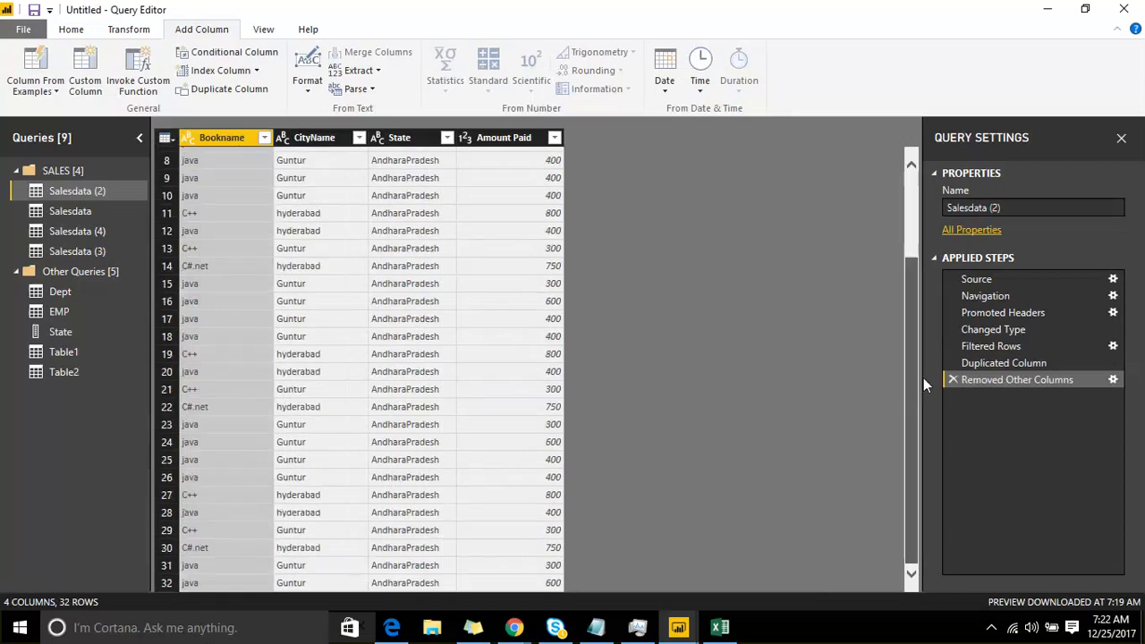
pyautogui.scroll(3, 553, 223)
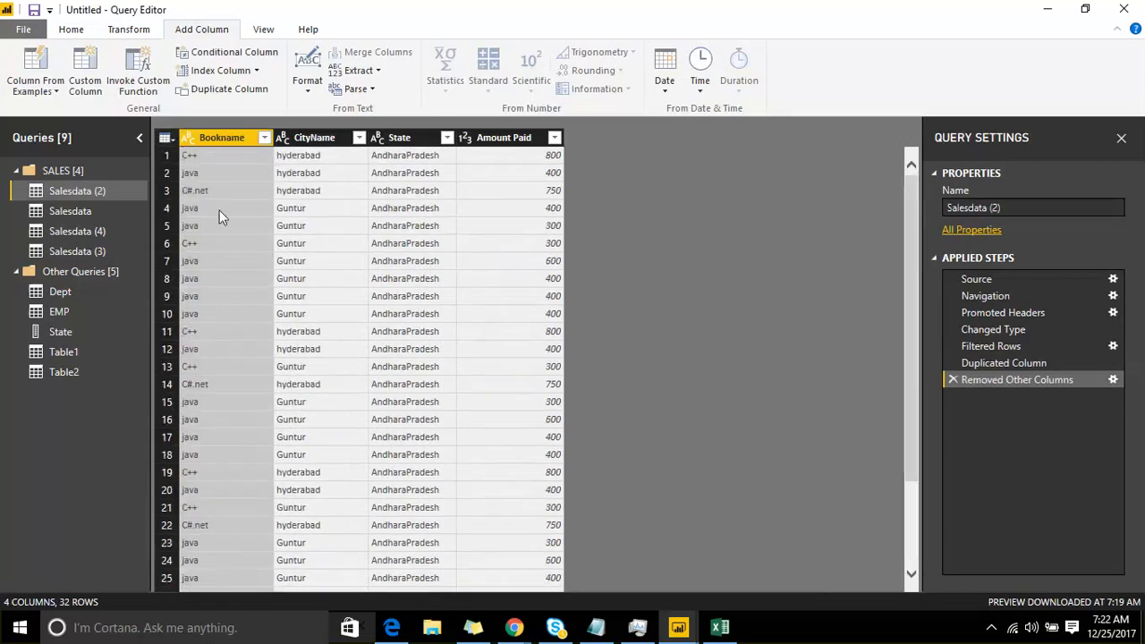
# Step: Apply the UPPERCASE transform to the State column of Salesdata (2), followed by Capitalize Each Word
pyautogui.rightClick(501, 141)
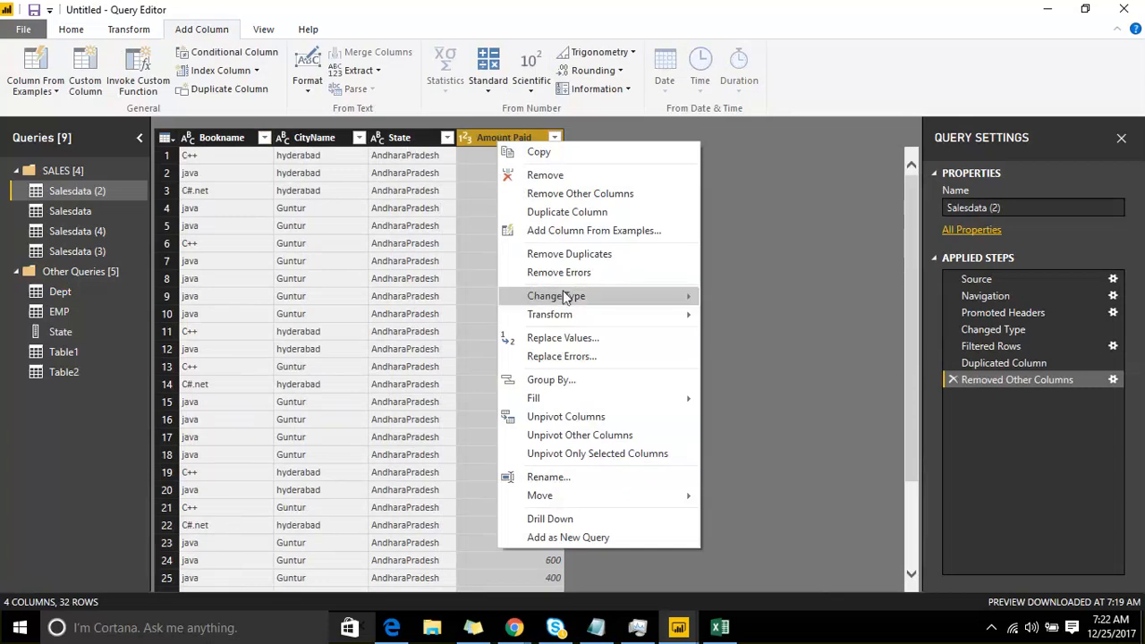
pyautogui.moveTo(564, 297)
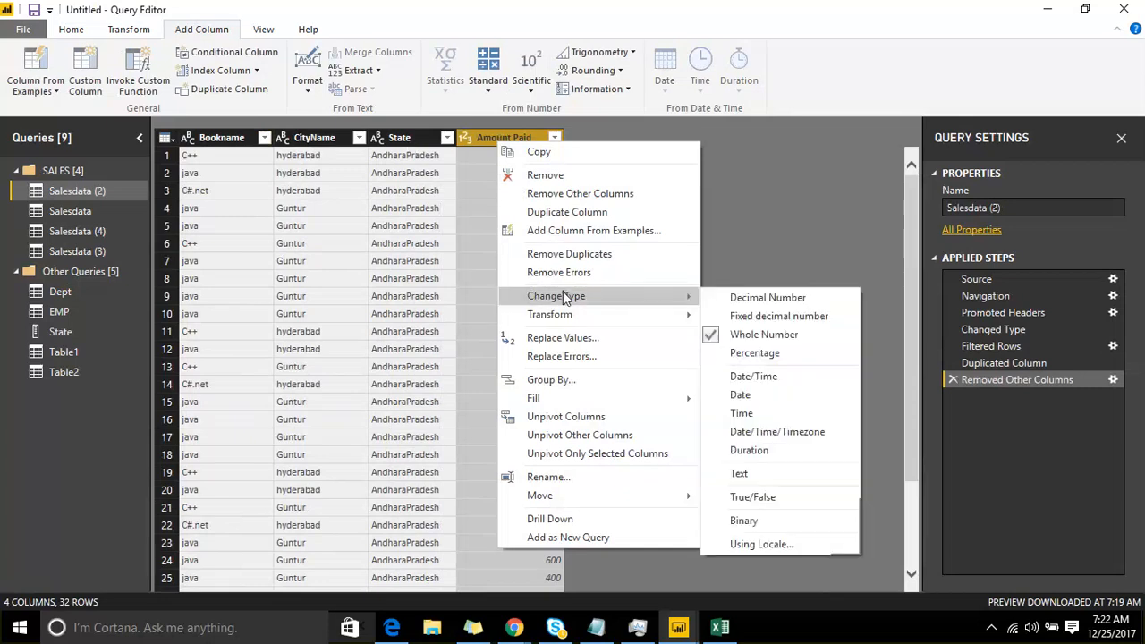
pyautogui.rightClick(409, 141)
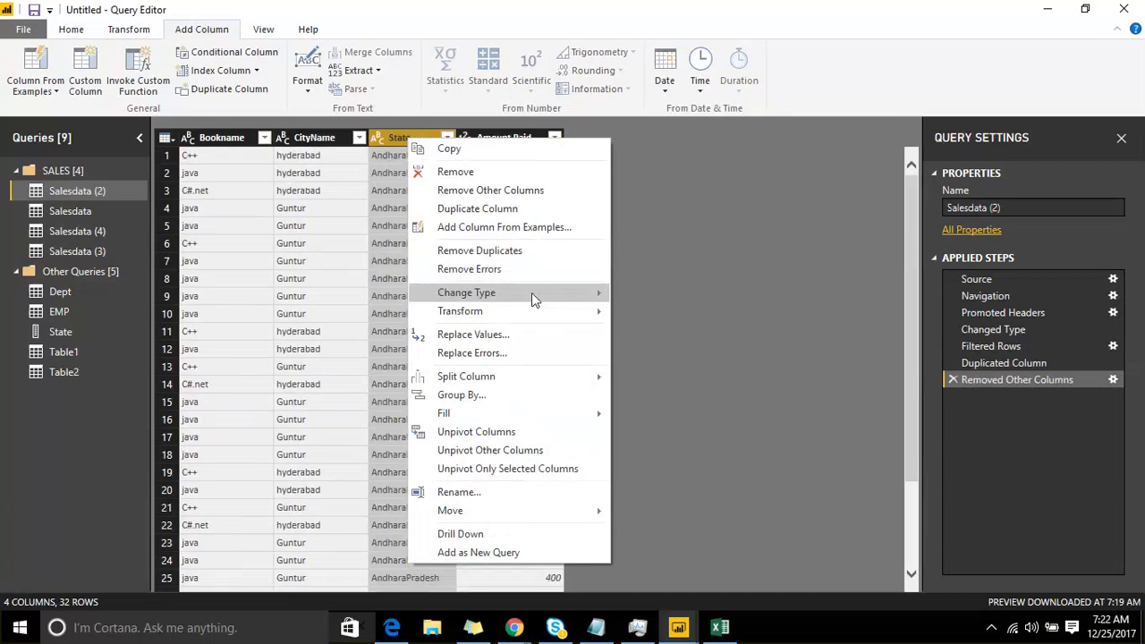
pyautogui.moveTo(543, 293)
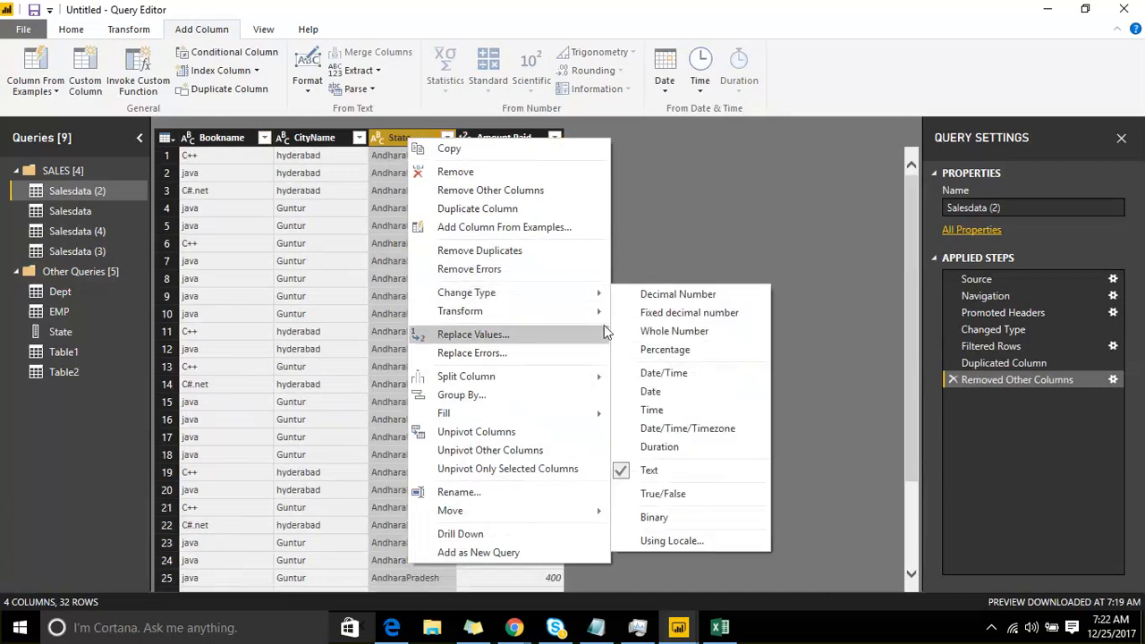
pyautogui.moveTo(593, 319)
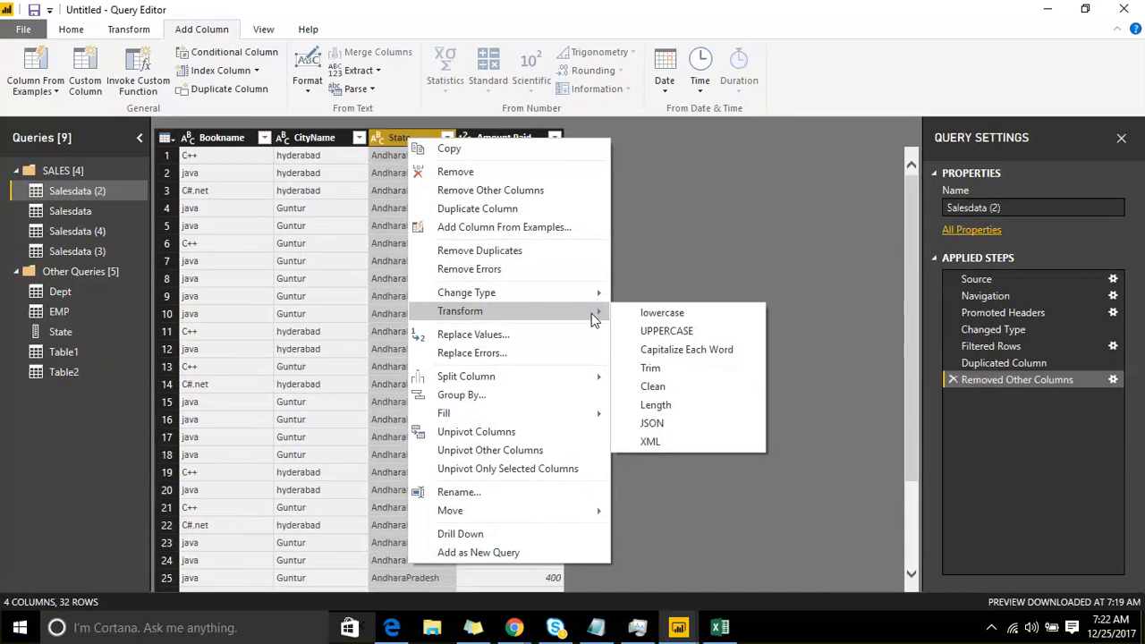
pyautogui.click(672, 331)
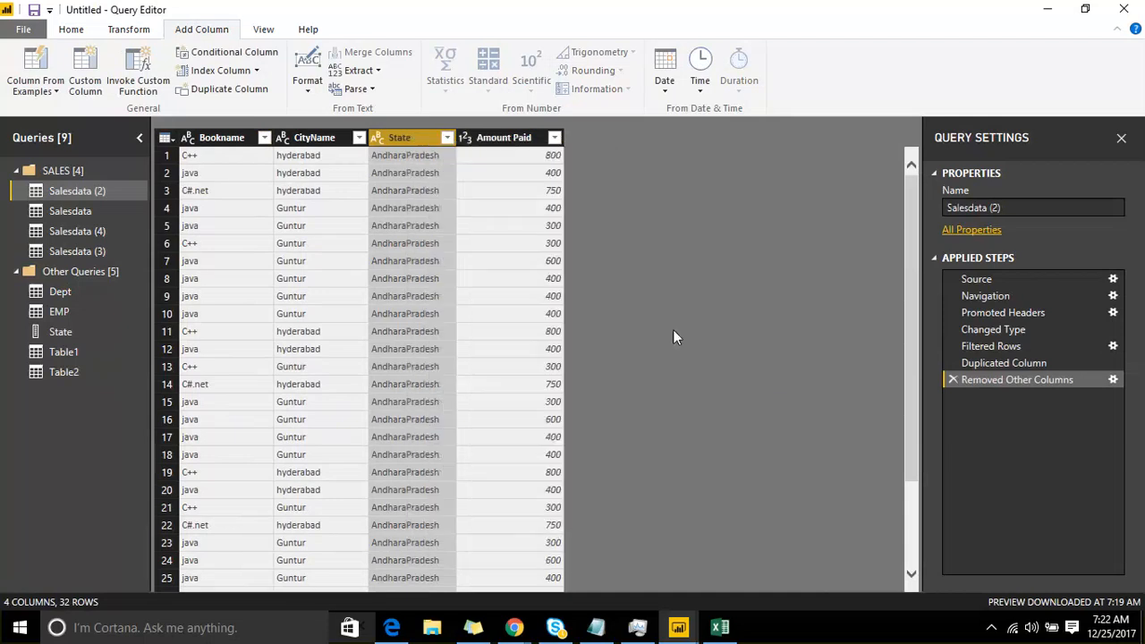
pyautogui.rightClick(403, 137)
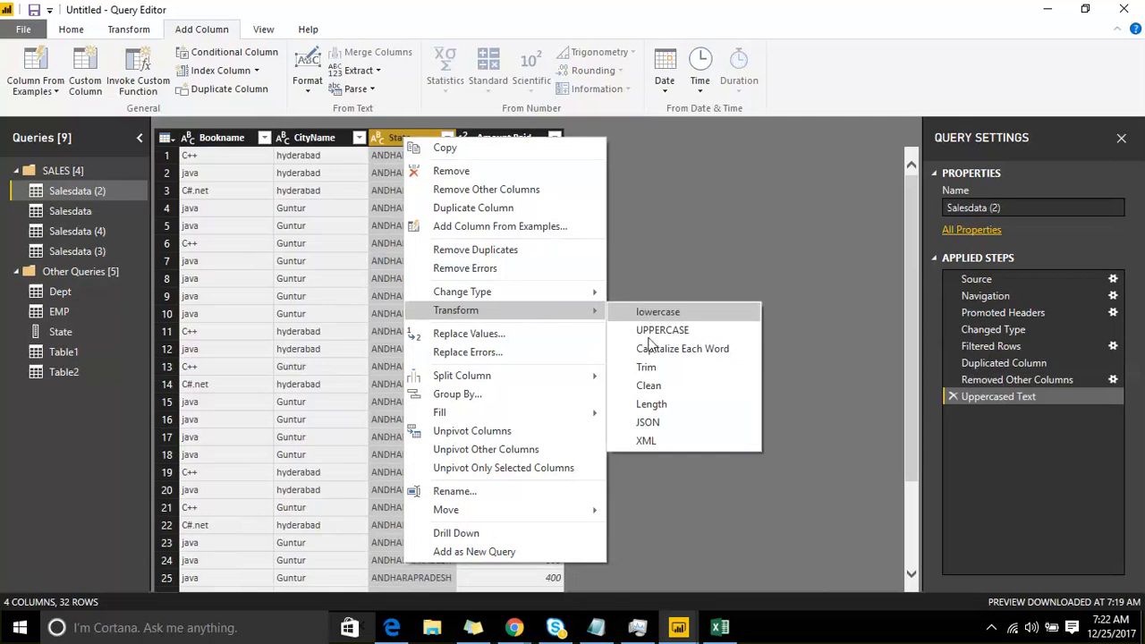
pyautogui.click(650, 349)
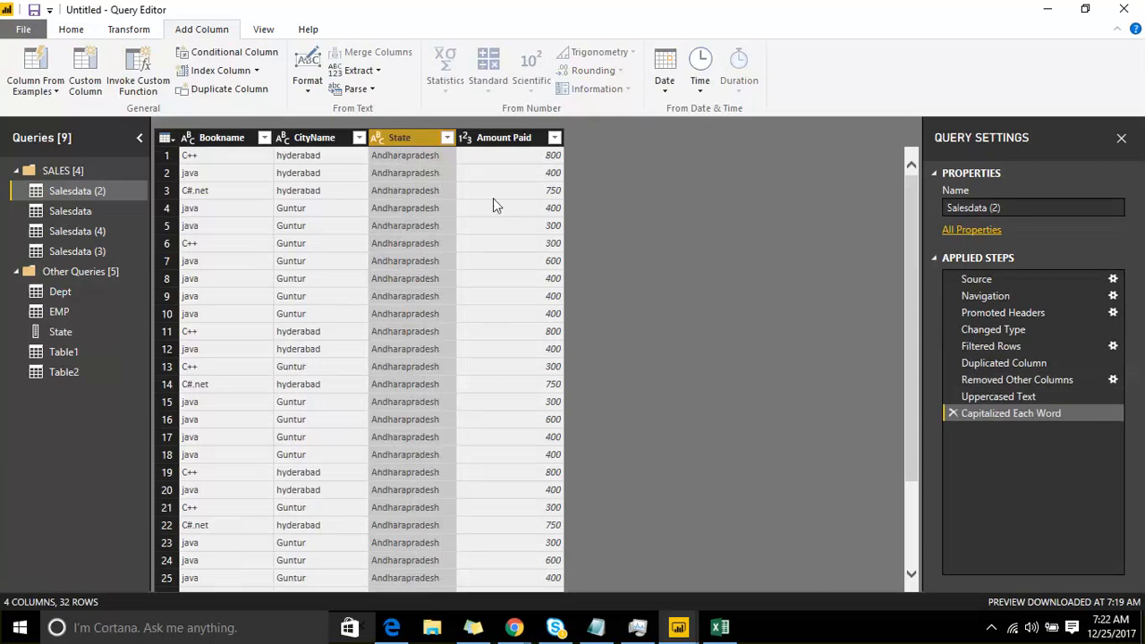
# Step: Review the Transform options of the State and Amount Paid columns in Salesdata (2), and square the Amount Paid values
pyautogui.rightClick(421, 139)
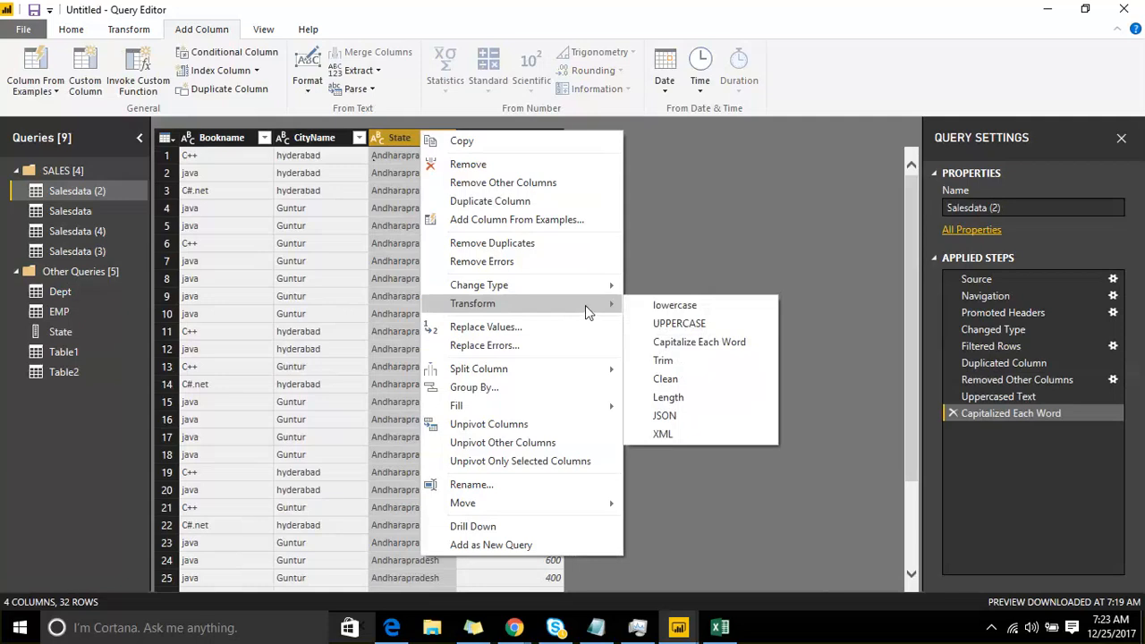
pyautogui.click(680, 205)
pyautogui.click(505, 143)
pyautogui.rightClick(505, 145)
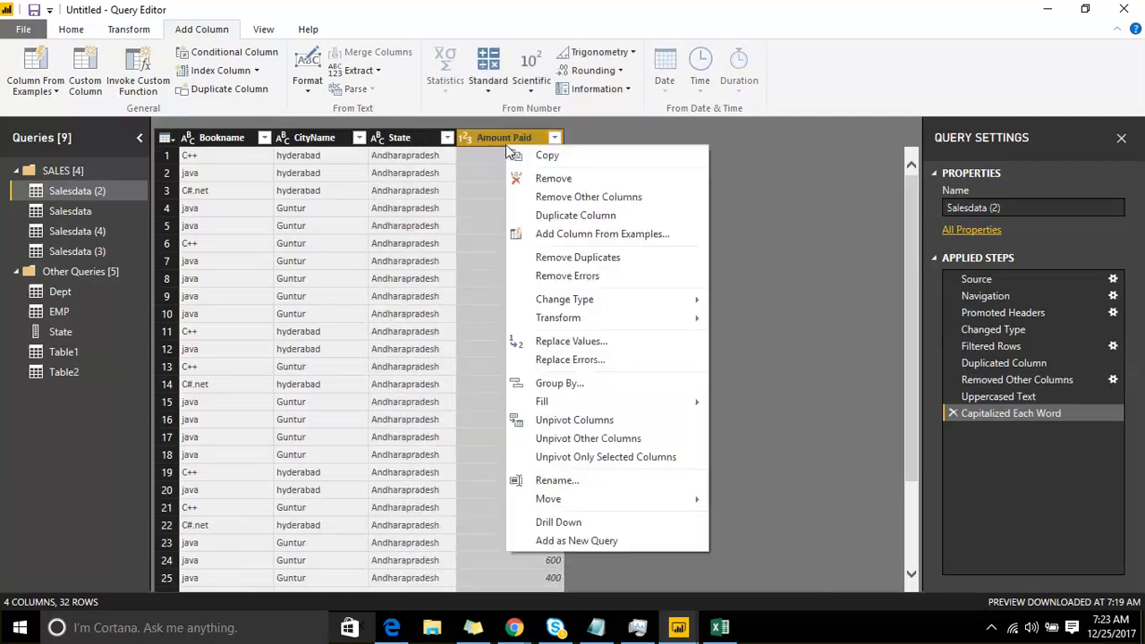
pyautogui.moveTo(588, 318)
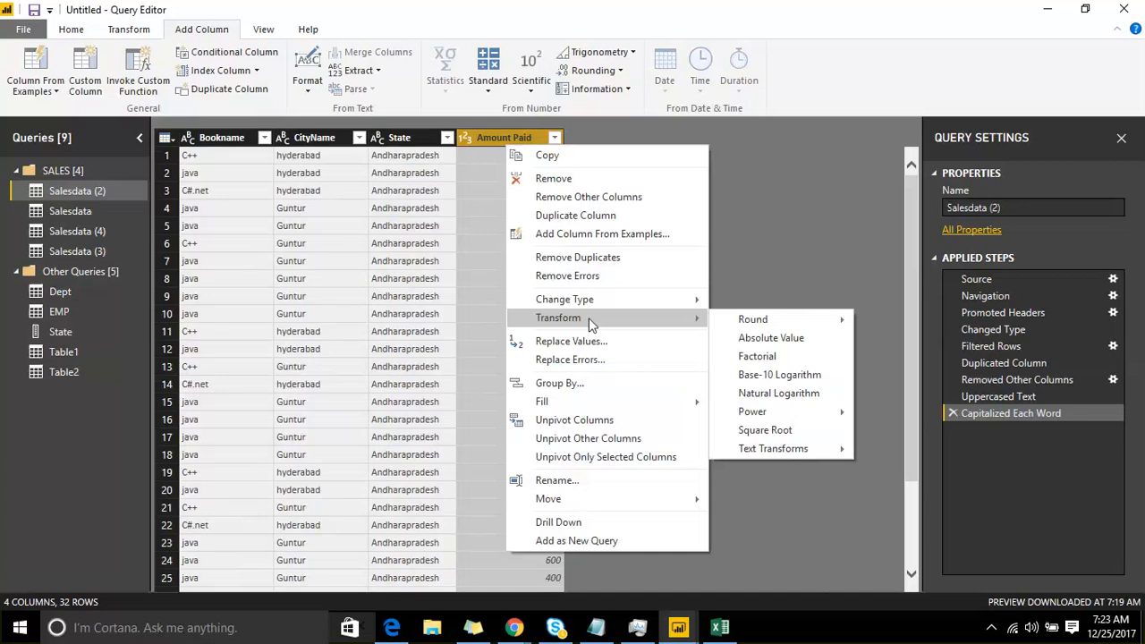
pyautogui.moveTo(756, 322)
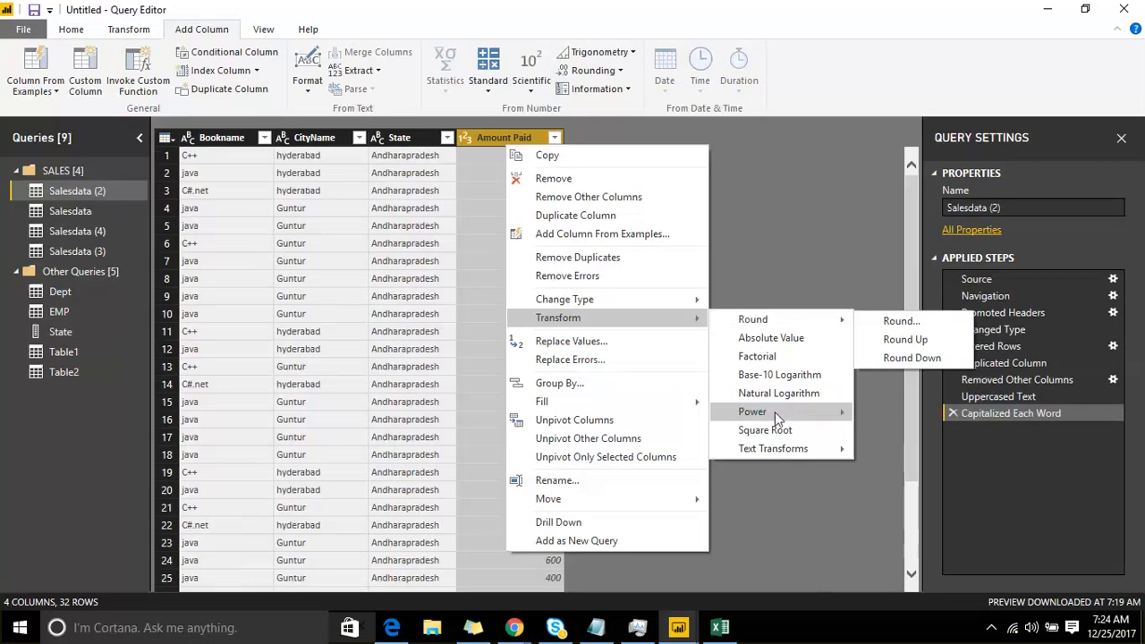
pyautogui.moveTo(775, 411)
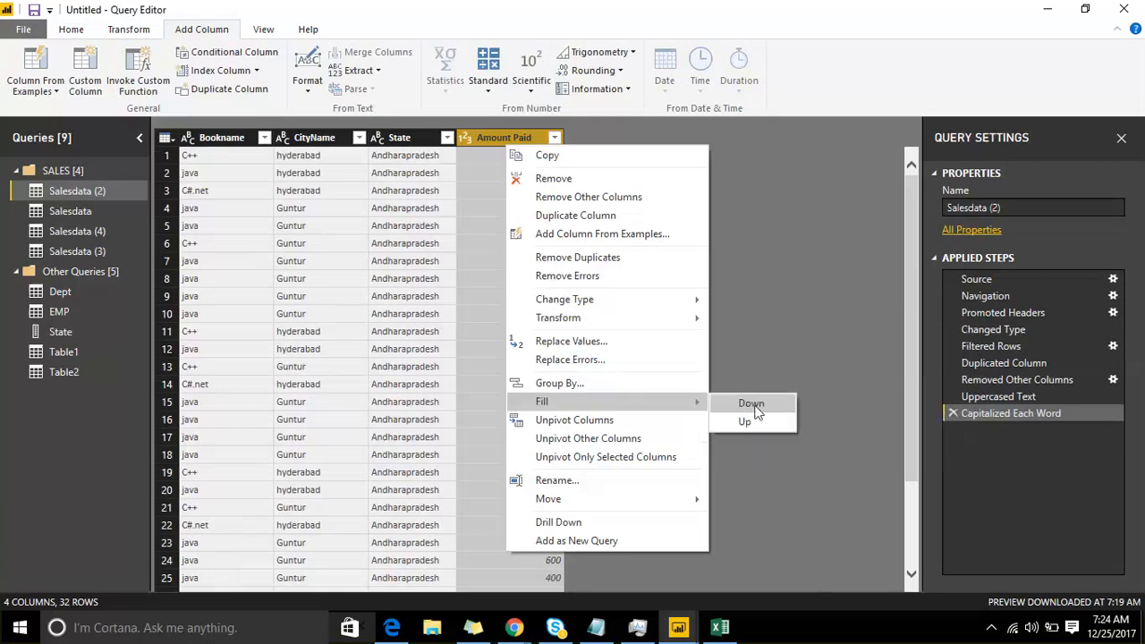
pyautogui.moveTo(626, 317)
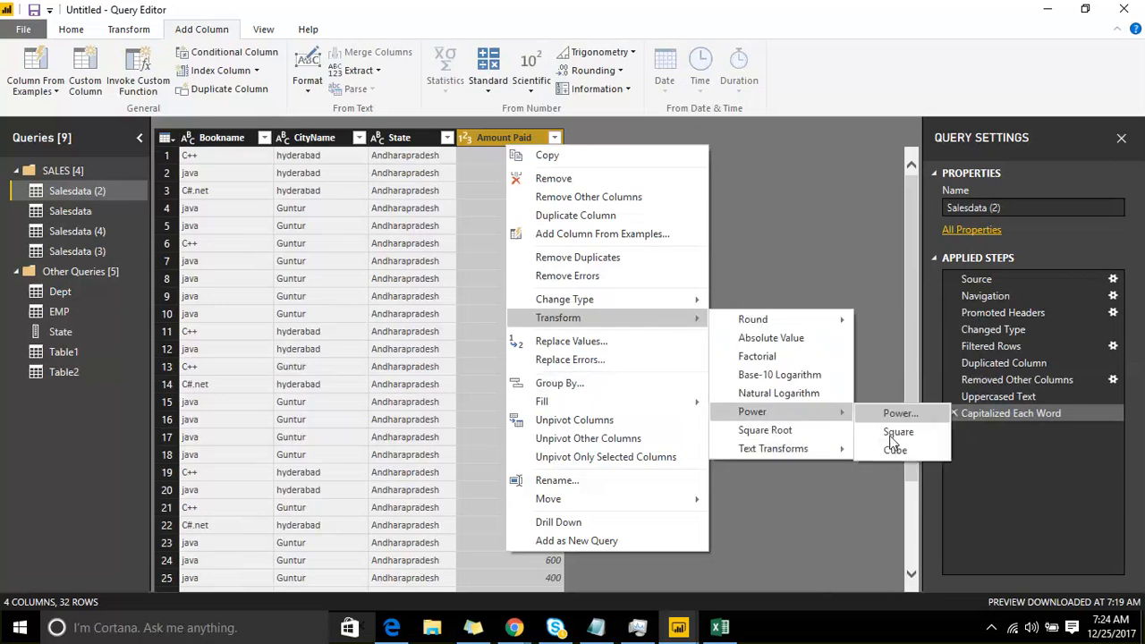
pyautogui.click(896, 430)
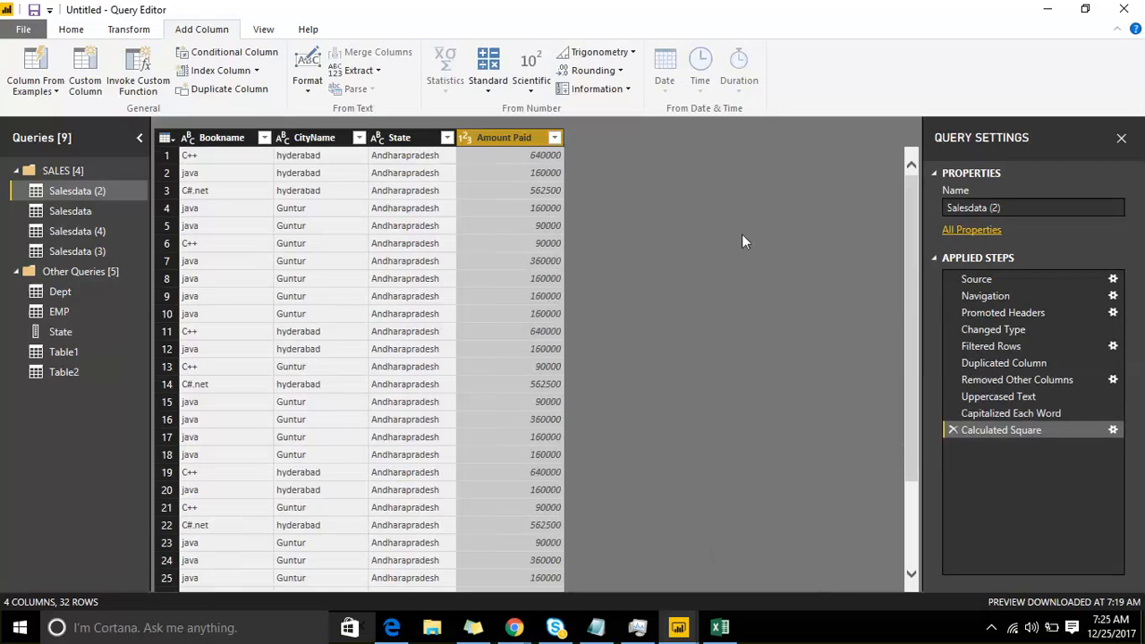
# Step: Remove the squaring step from Salesdata (2) and review the Transform options for Amount Paid again
pyautogui.click(954, 429)
pyautogui.rightClick(505, 139)
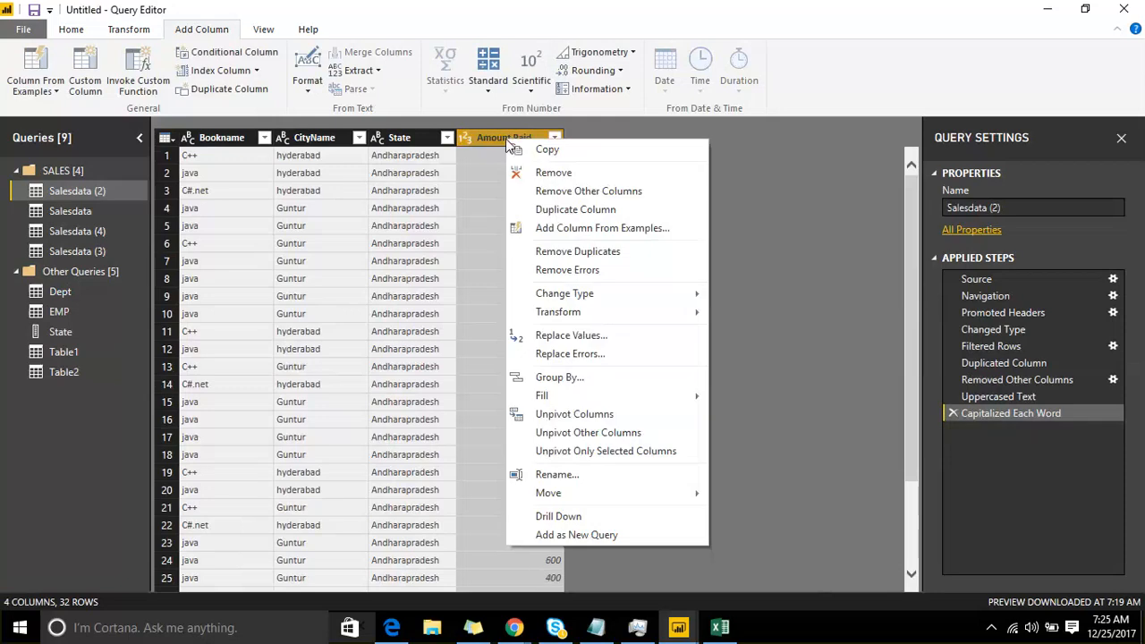
pyautogui.moveTo(617, 313)
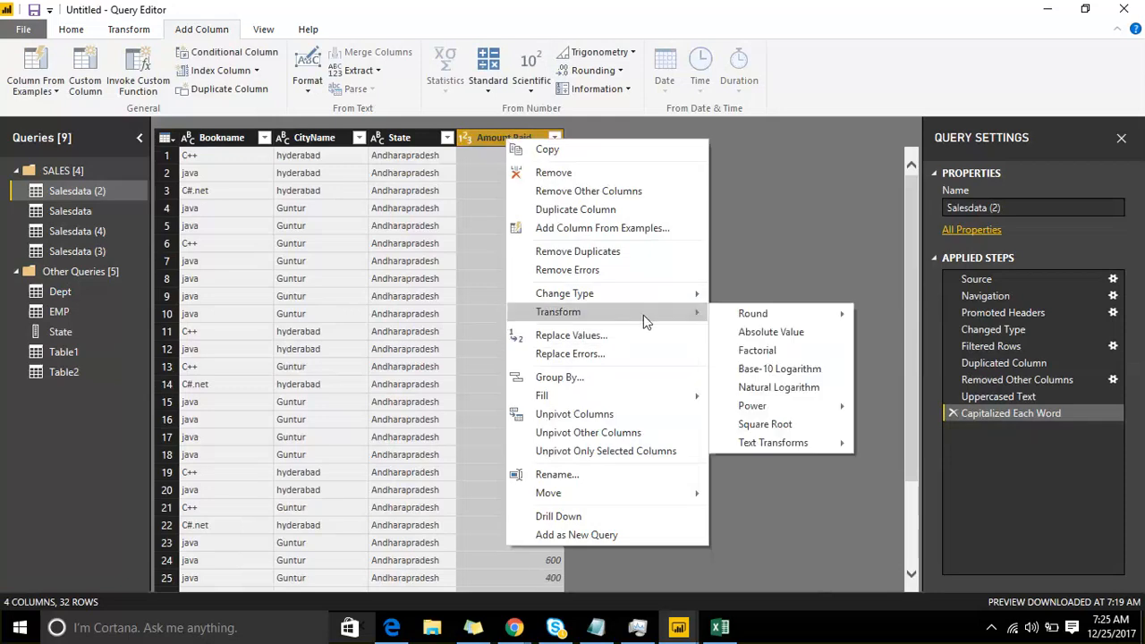
pyautogui.moveTo(799, 445)
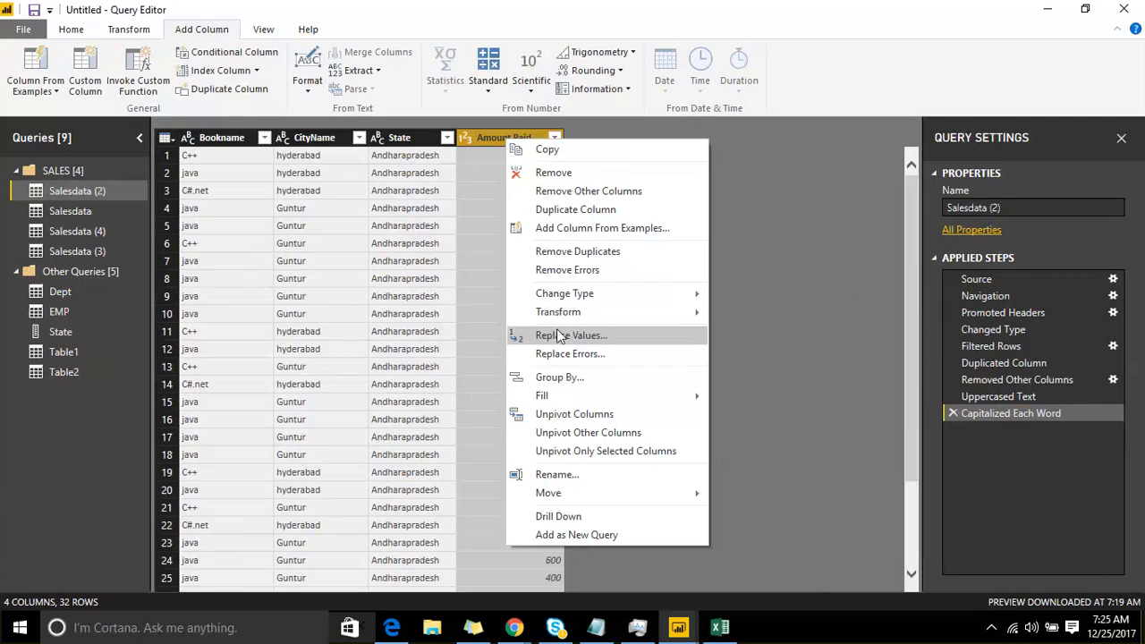
# Step: Replace the value Andharapradesh with Andhrapradesh in the State column, copying the original text from a cell
pyautogui.click(405, 159)
pyautogui.rightClick(404, 160)
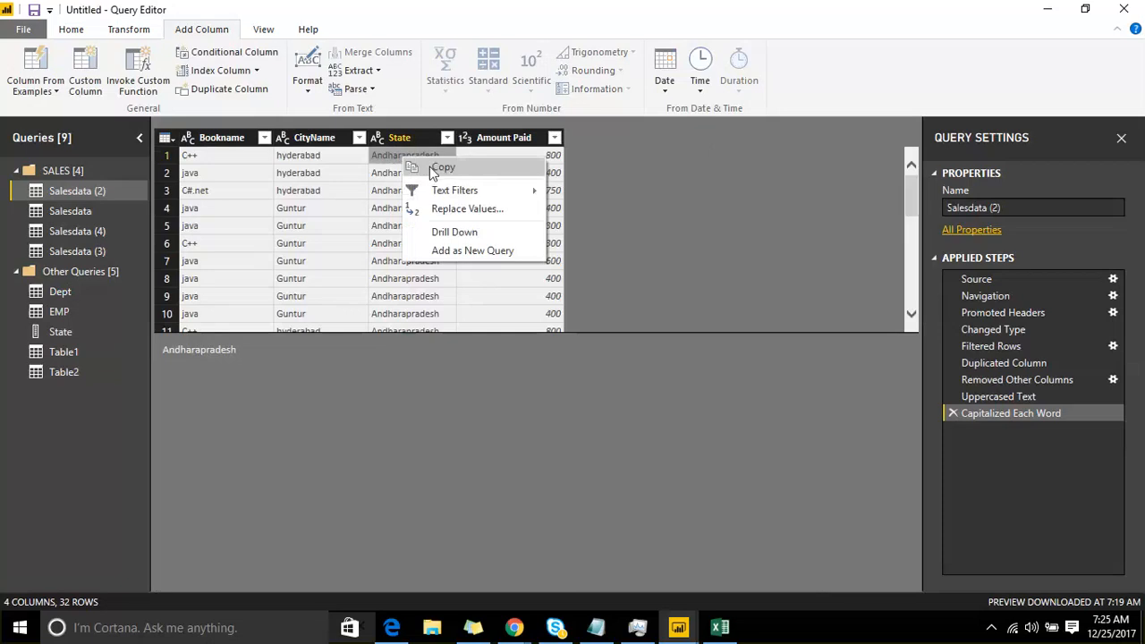
pyautogui.click(413, 168)
pyautogui.rightClick(405, 150)
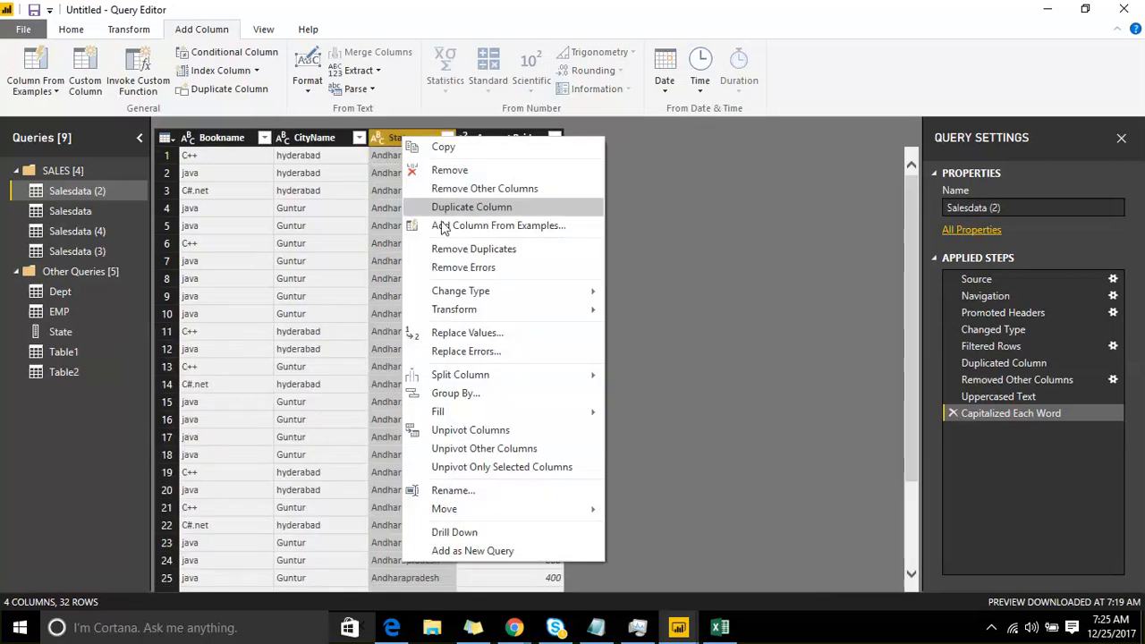
pyautogui.click(468, 334)
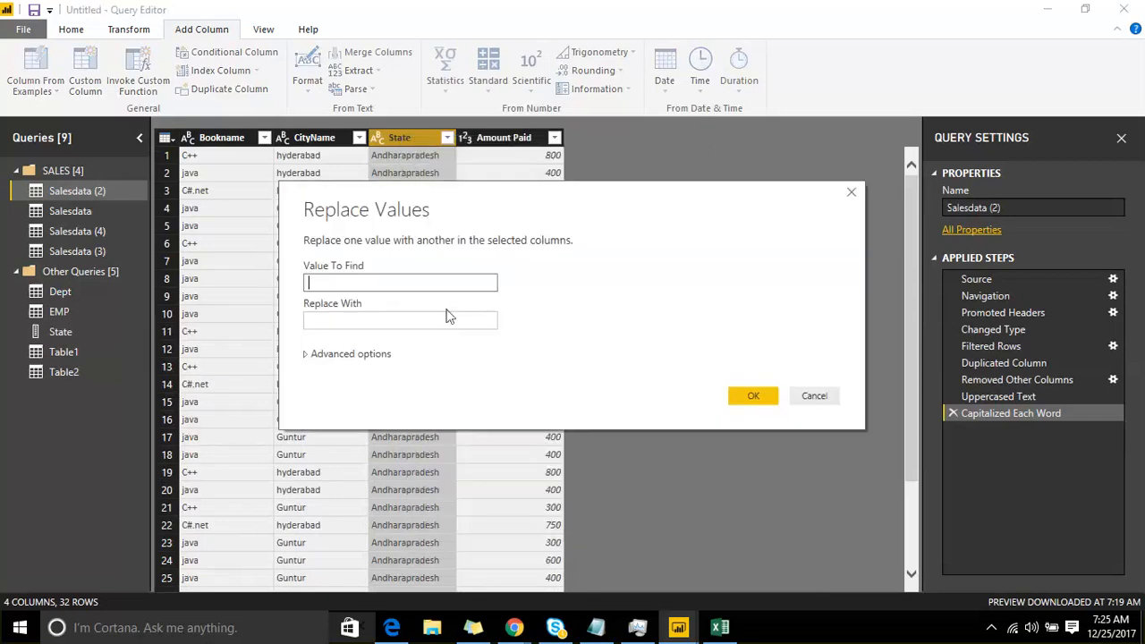
pyautogui.hotkey('ctrl', 'v')
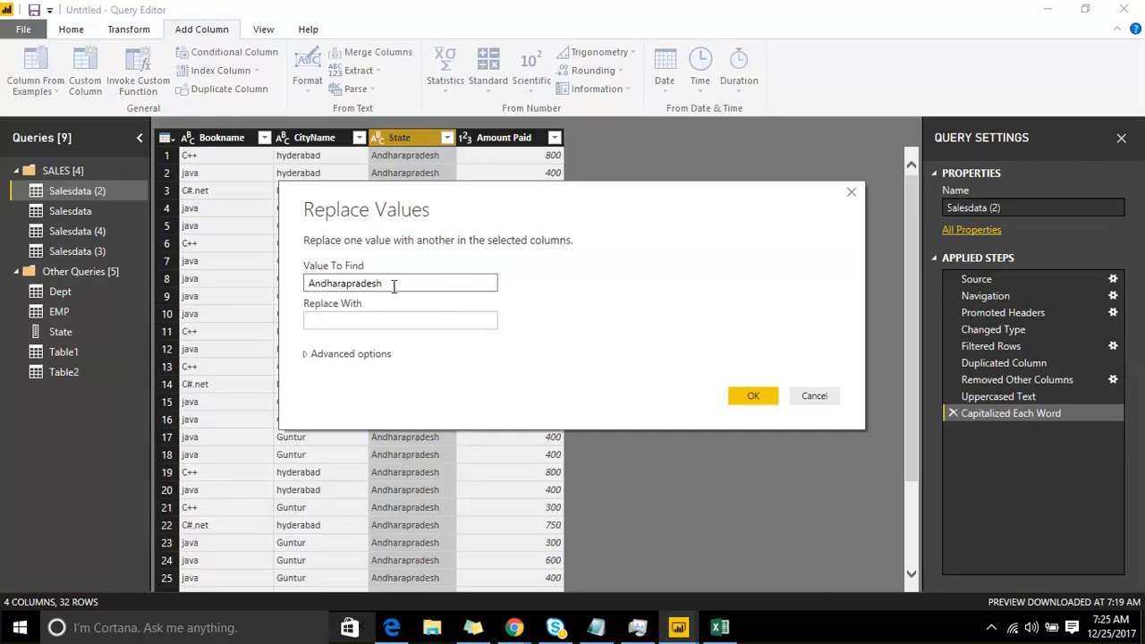
pyautogui.click(359, 320)
pyautogui.hotkey('ctrl', 'v')
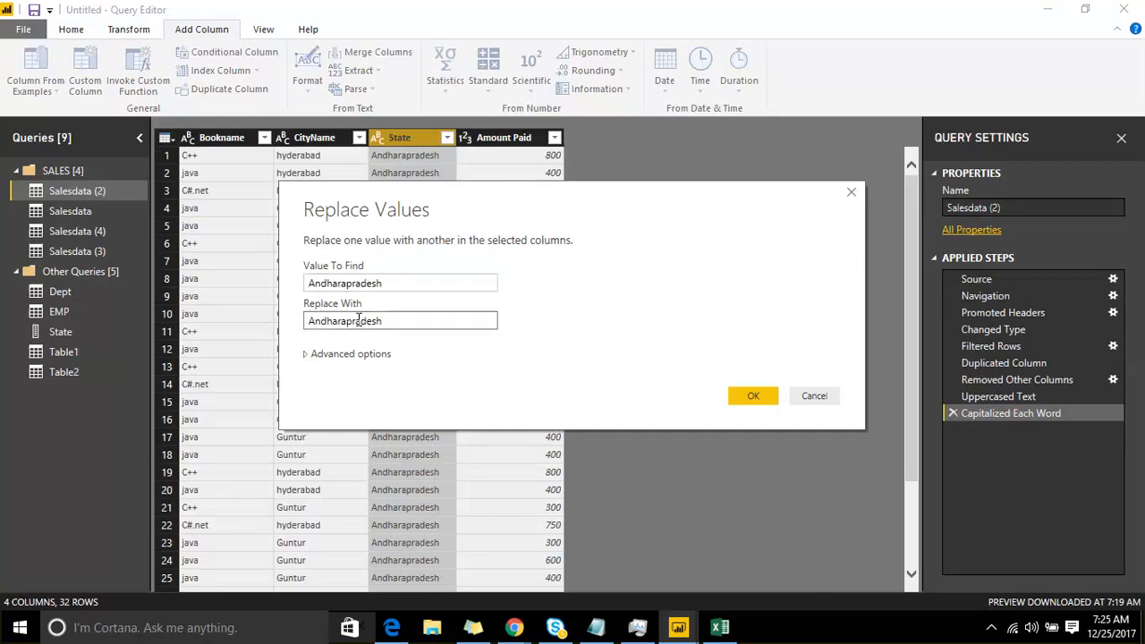
pyautogui.click(339, 324)
pyautogui.press('BackSpace')
pyautogui.click(752, 398)
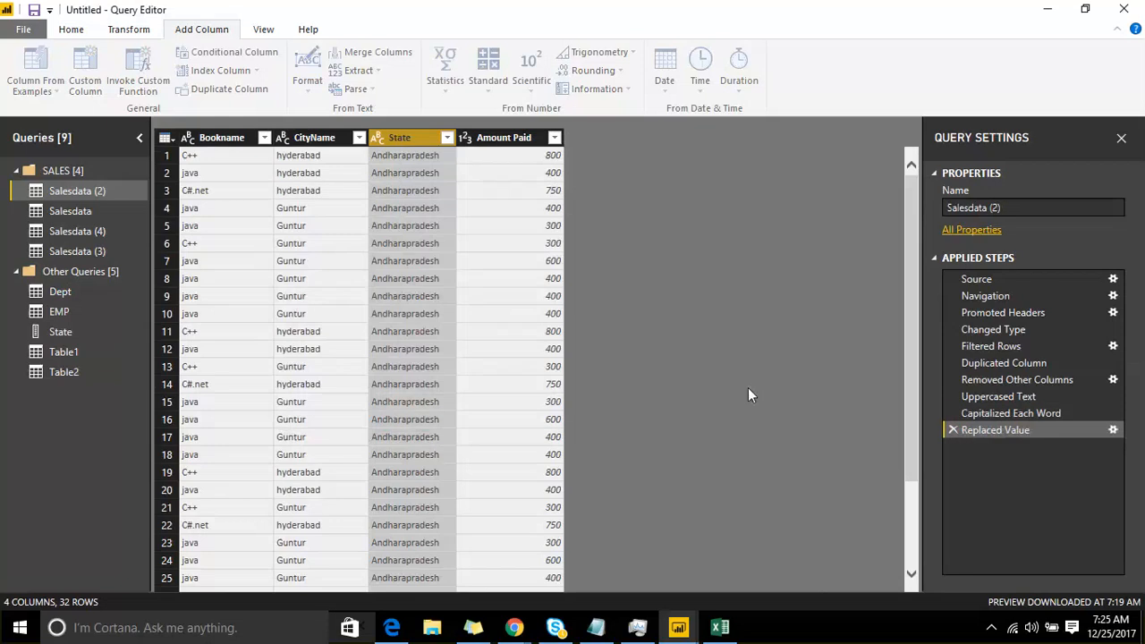
# Step: Examine the advanced options of Replace Values for the State column, and leave without replacing anything
pyautogui.rightClick(385, 134)
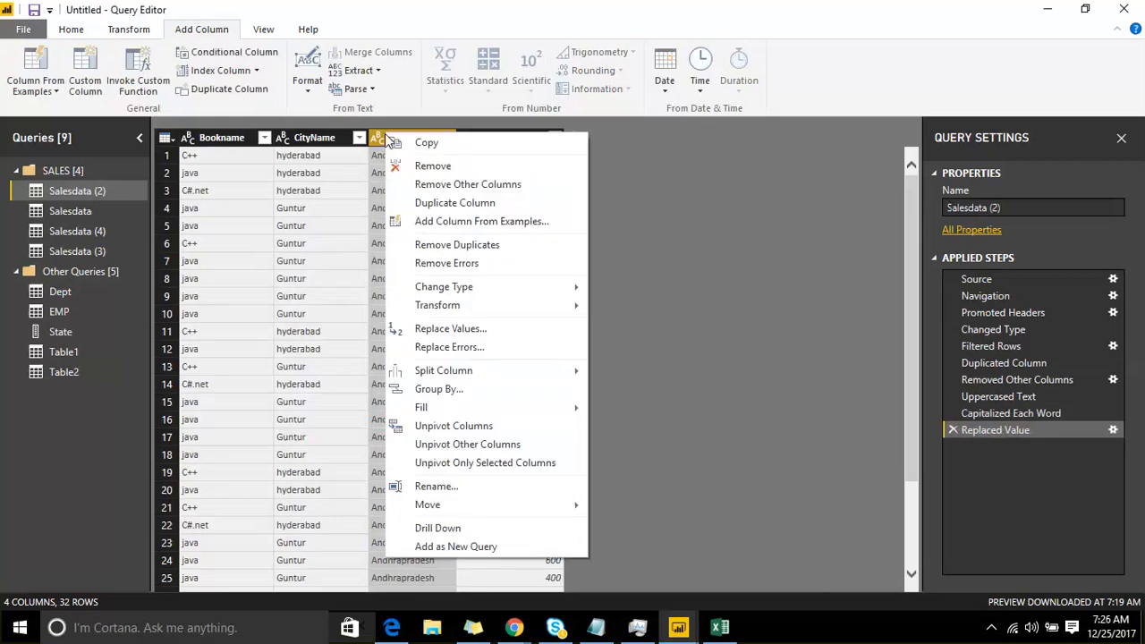
pyautogui.click(476, 331)
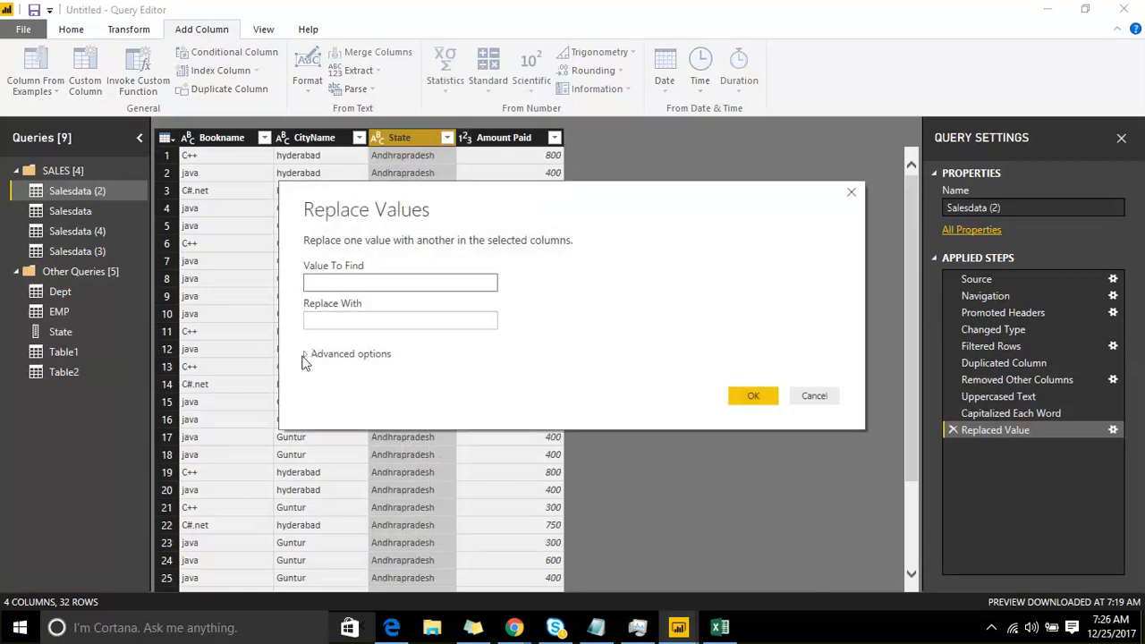
pyautogui.click(307, 354)
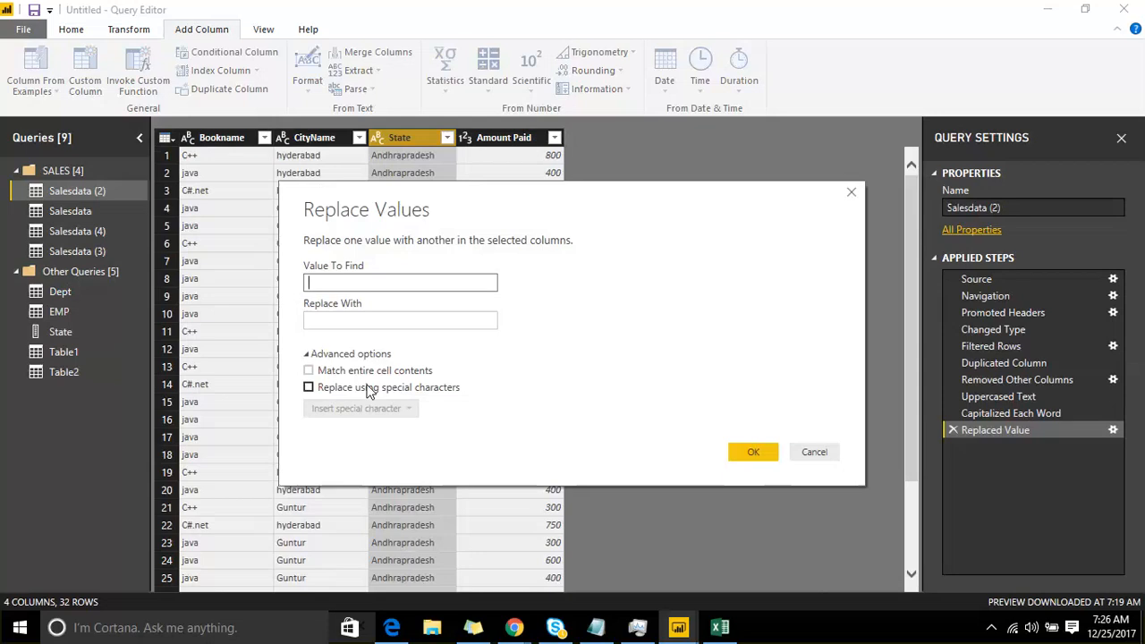
pyautogui.click(812, 452)
# Step: Split the State column by number of characters, repeatedly every 3 characters, and review the split columns
pyautogui.rightClick(399, 141)
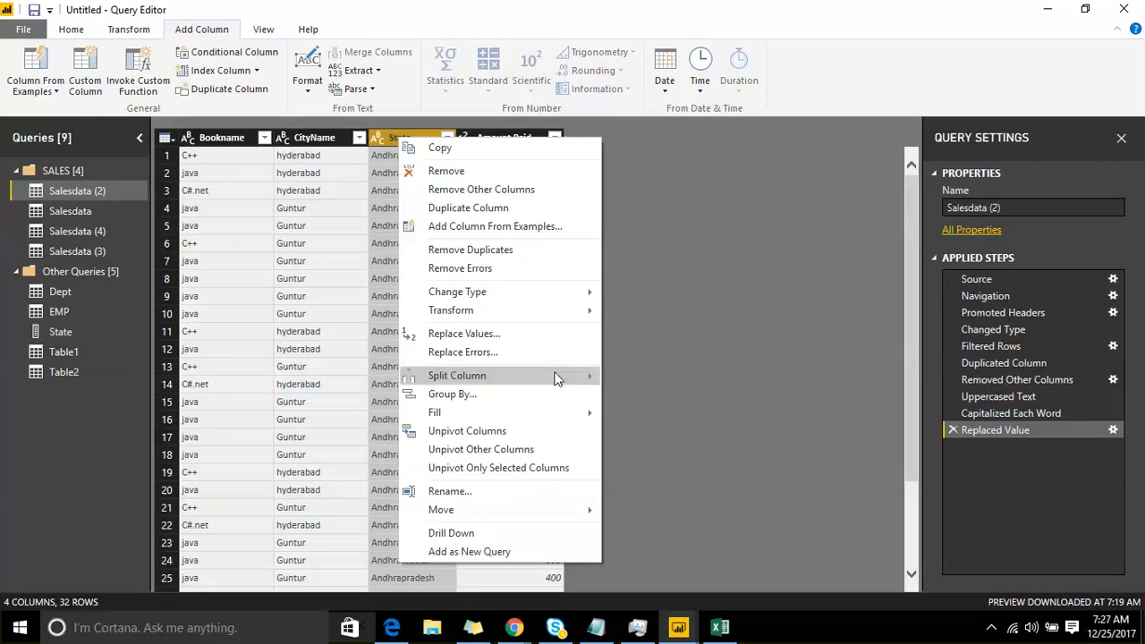
pyautogui.moveTo(555, 378)
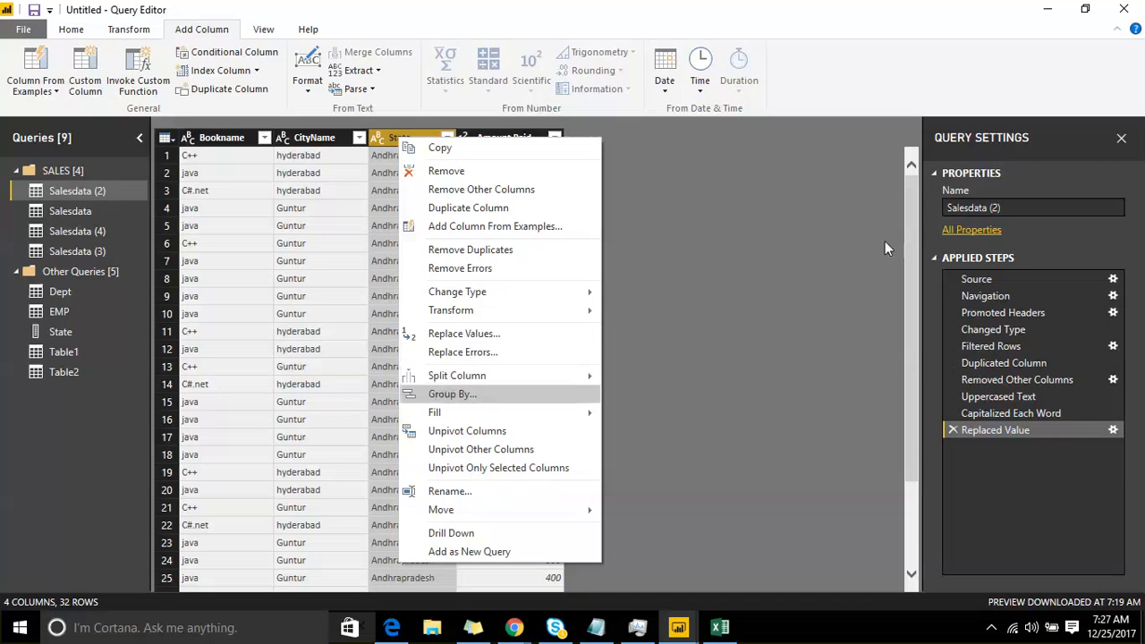
pyautogui.click(838, 482)
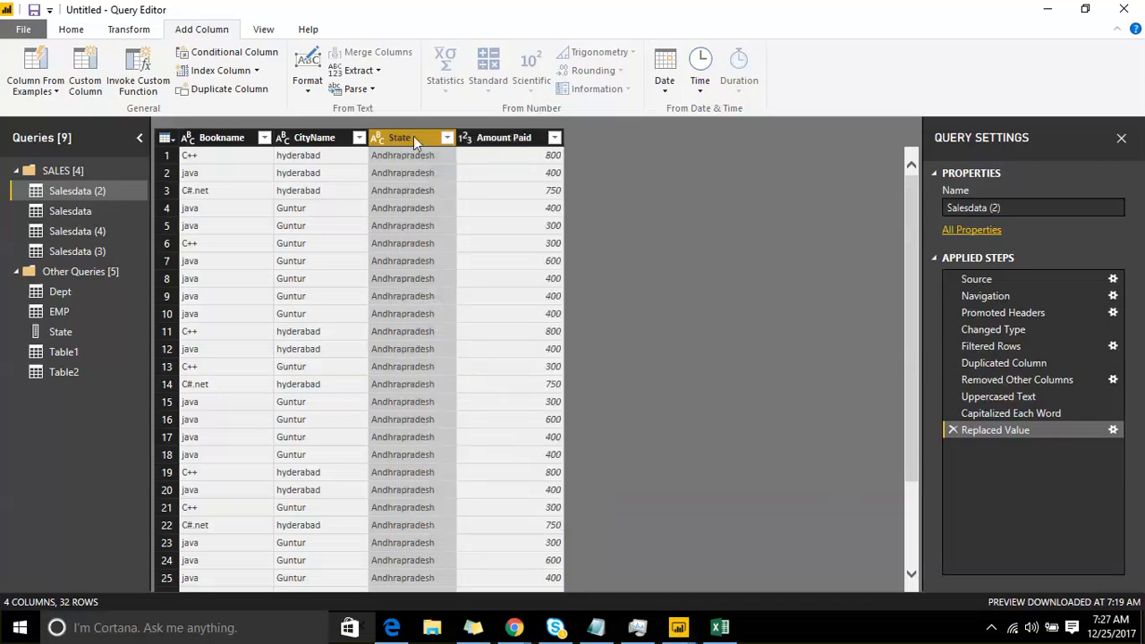
pyautogui.rightClick(413, 136)
pyautogui.moveTo(499, 380)
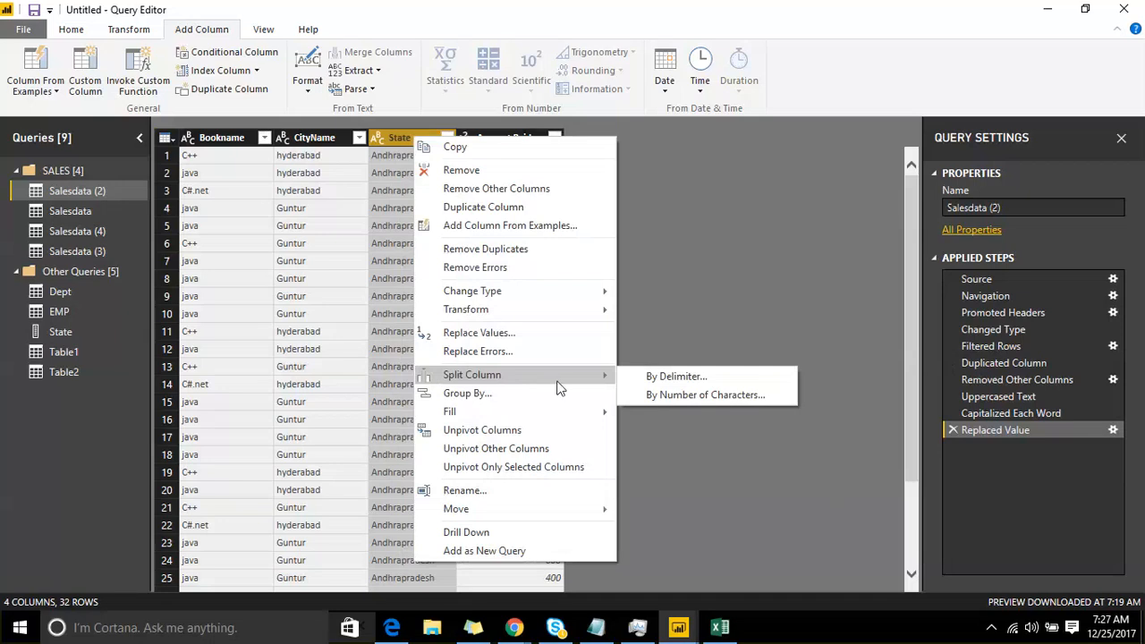
pyautogui.click(654, 398)
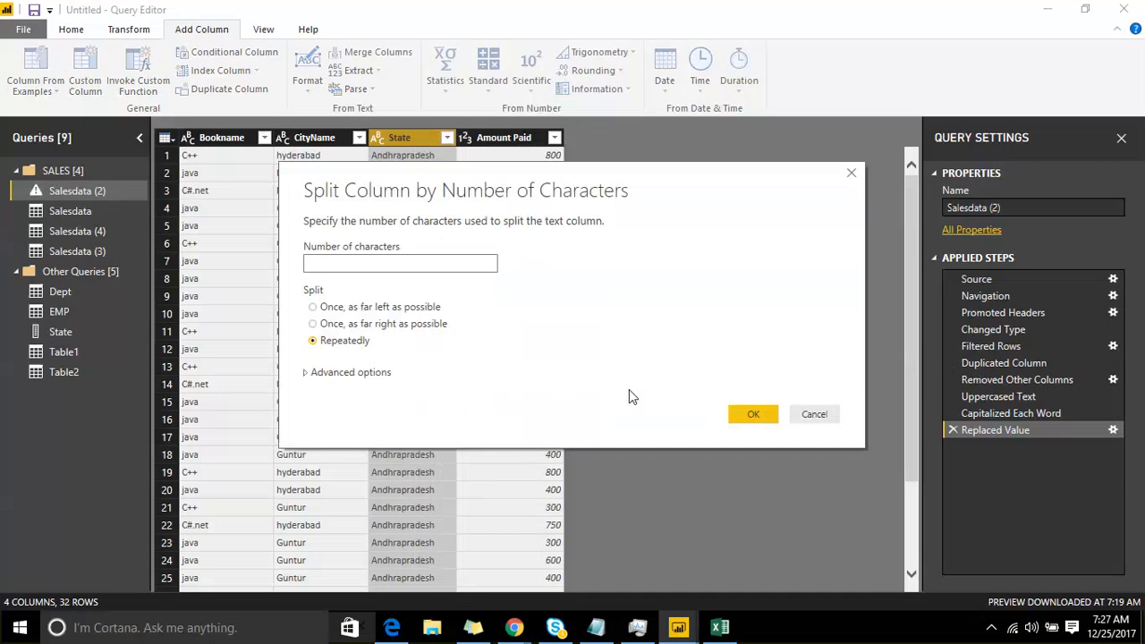
pyautogui.write('3')
pyautogui.click(755, 415)
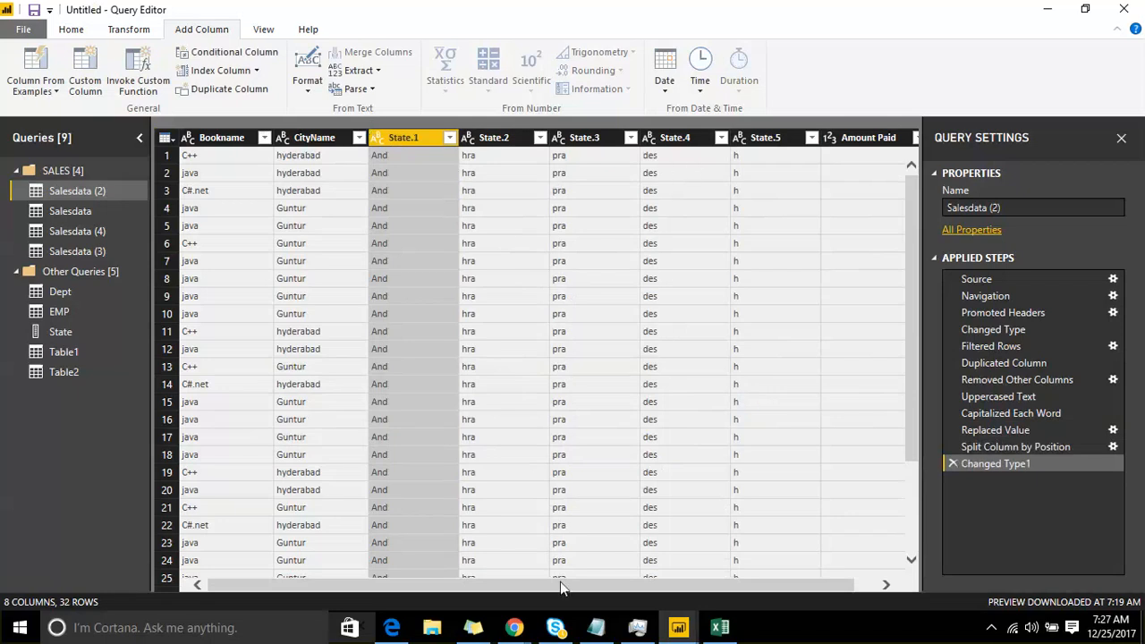
pyautogui.moveTo(560, 585); pyautogui.dragTo(595, 582)
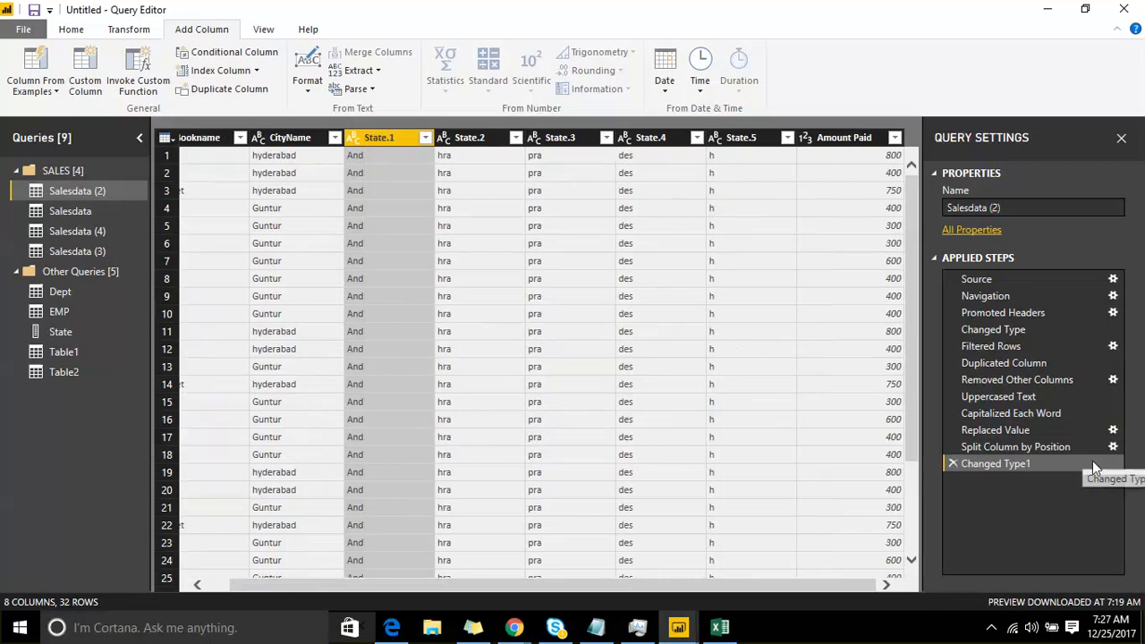
# Step: Edit the State split step so it splits at 3 characters once, as far left as possible
pyautogui.click(1113, 450)
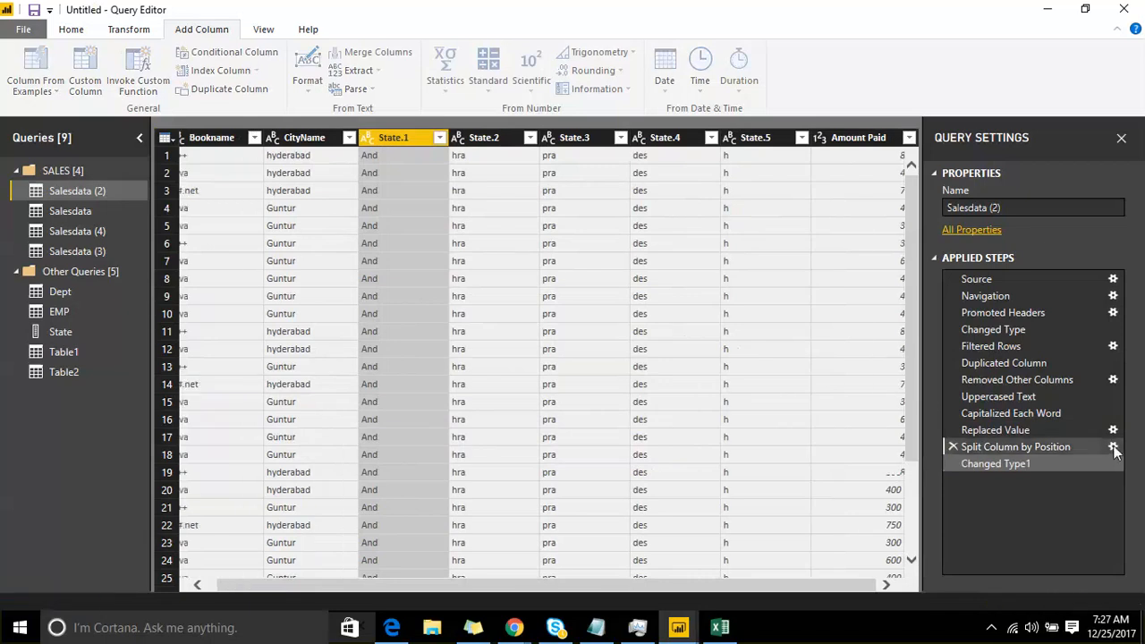
pyautogui.moveTo(324, 266); pyautogui.dragTo(310, 273)
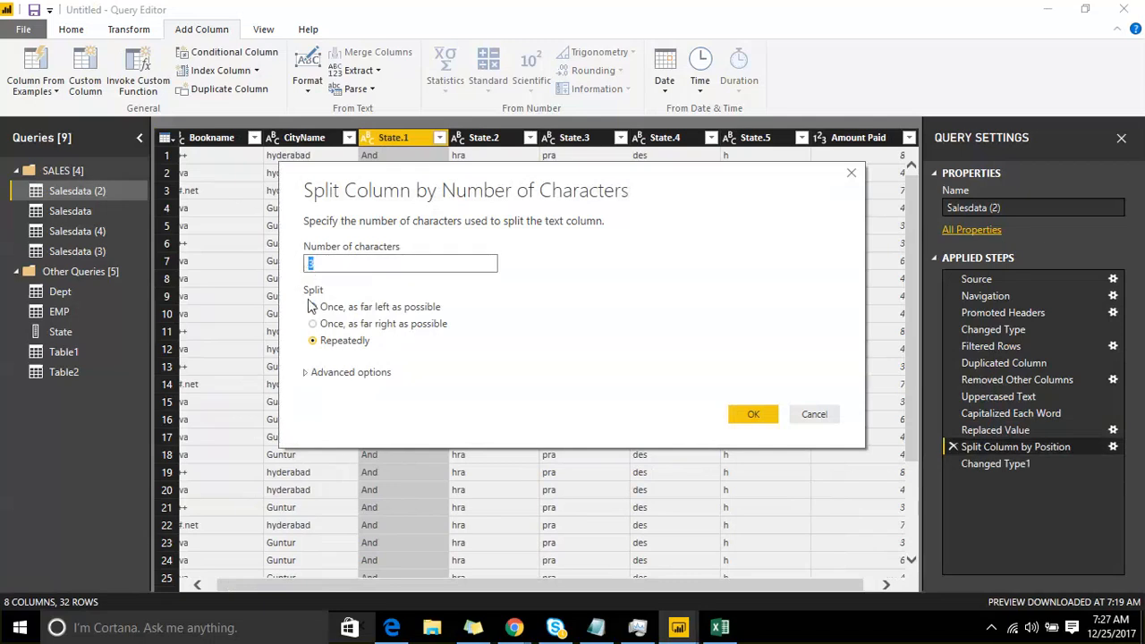
pyautogui.click(313, 306)
pyautogui.click(753, 414)
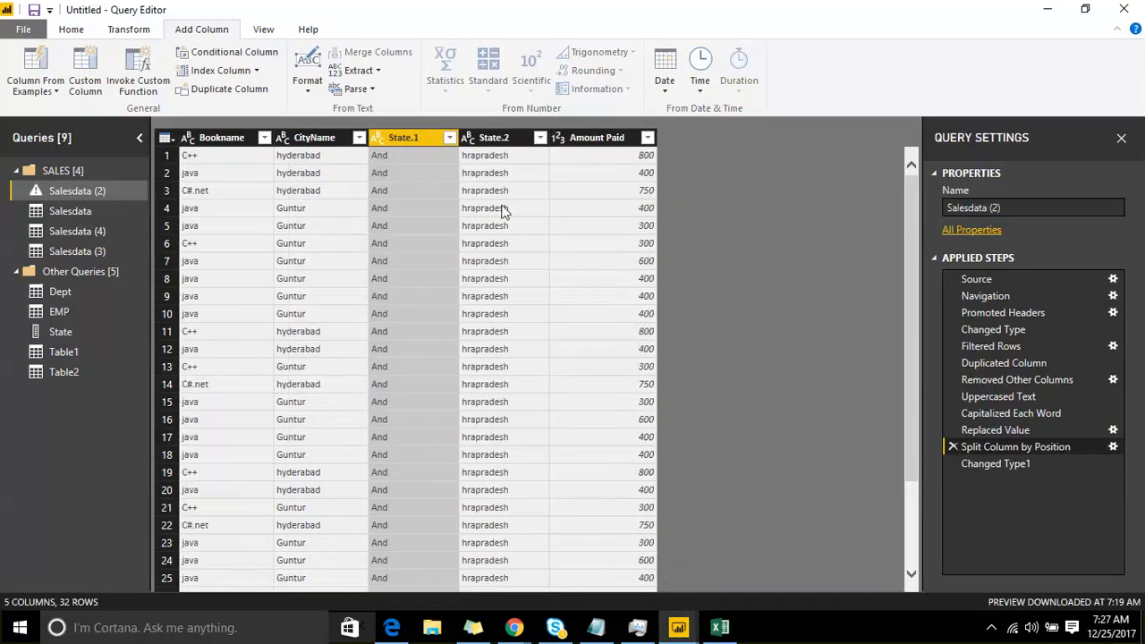
# Step: Change the State split step to split at 3 characters once, as far right as possible
pyautogui.click(1112, 446)
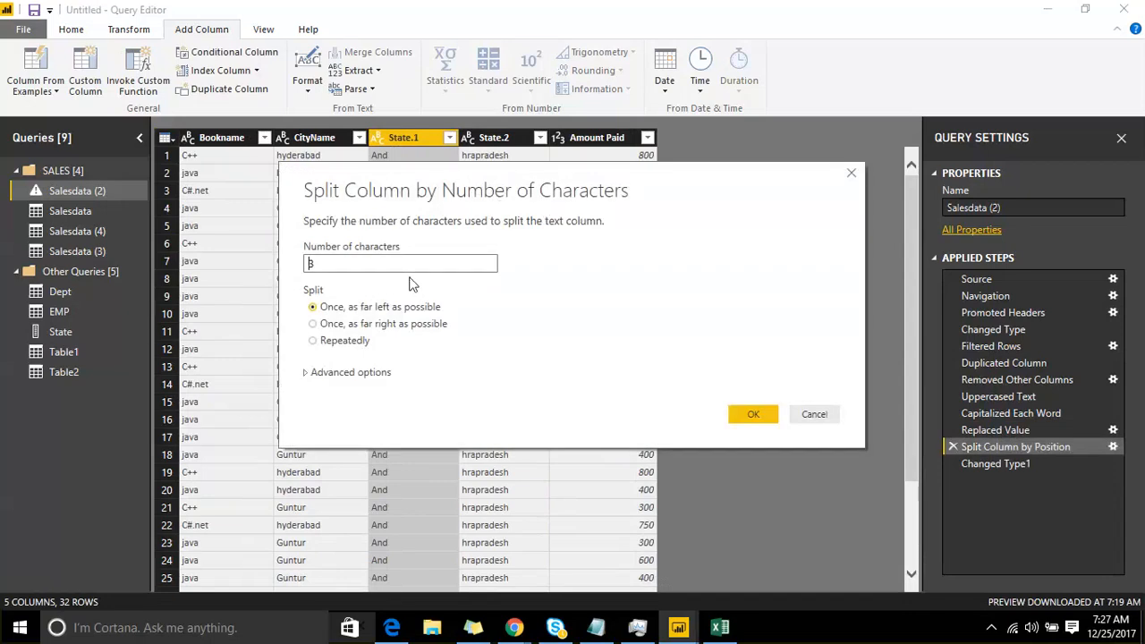
pyautogui.click(316, 326)
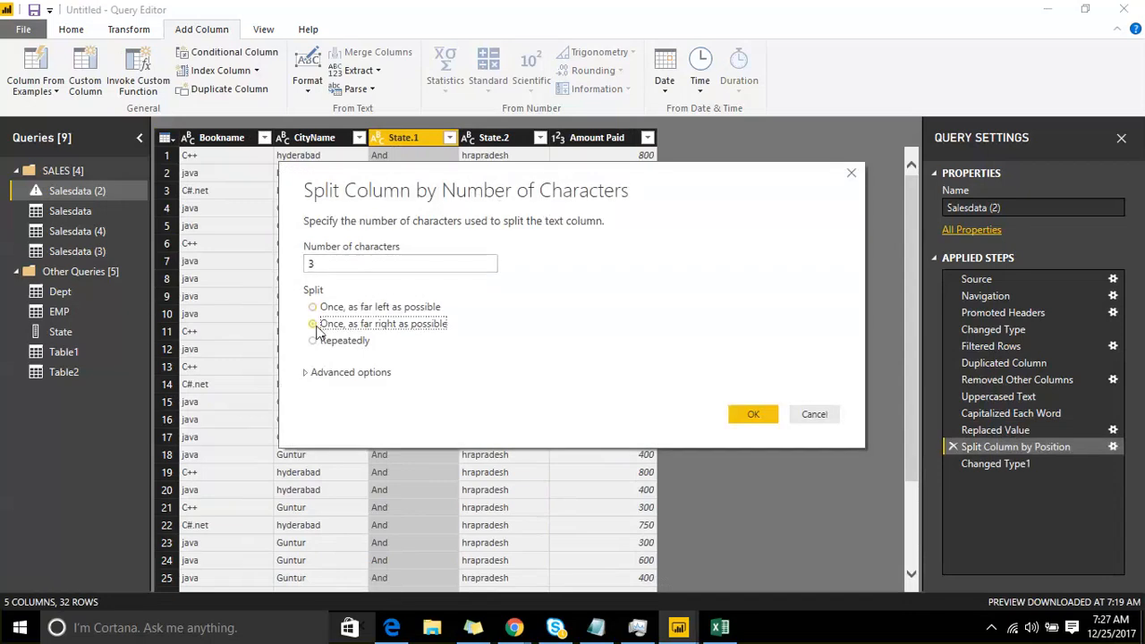
pyautogui.click(749, 416)
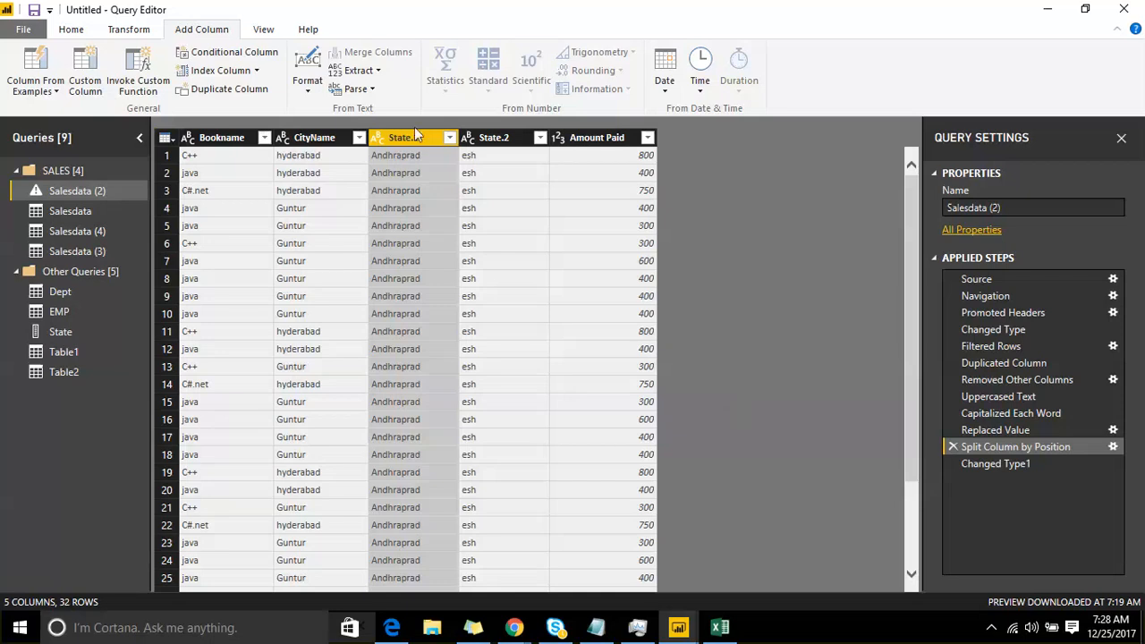
# Step: Edit the State split step to split at 3 characters once, as far right as possible, into rows, and review the resulting rows
pyautogui.click(1113, 448)
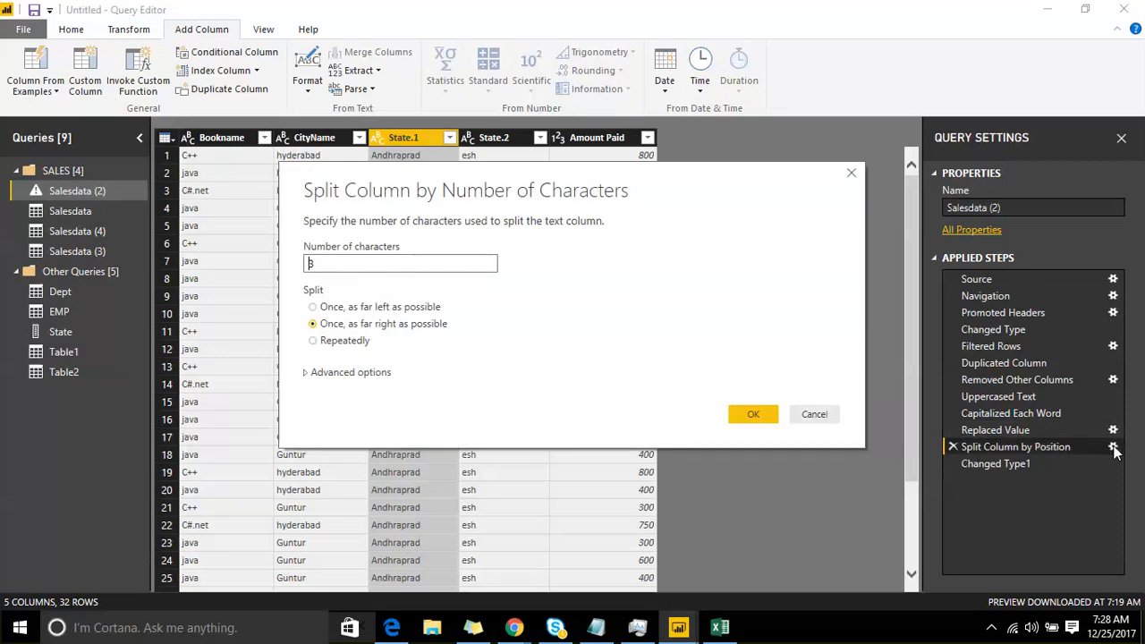
pyautogui.click(324, 374)
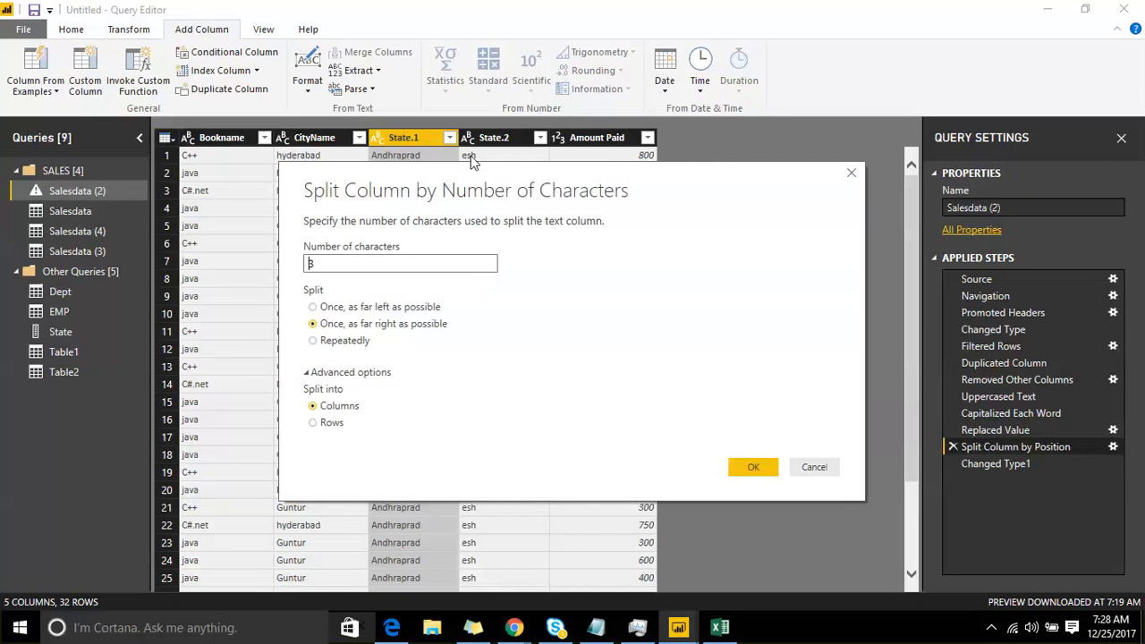
pyautogui.click(357, 340)
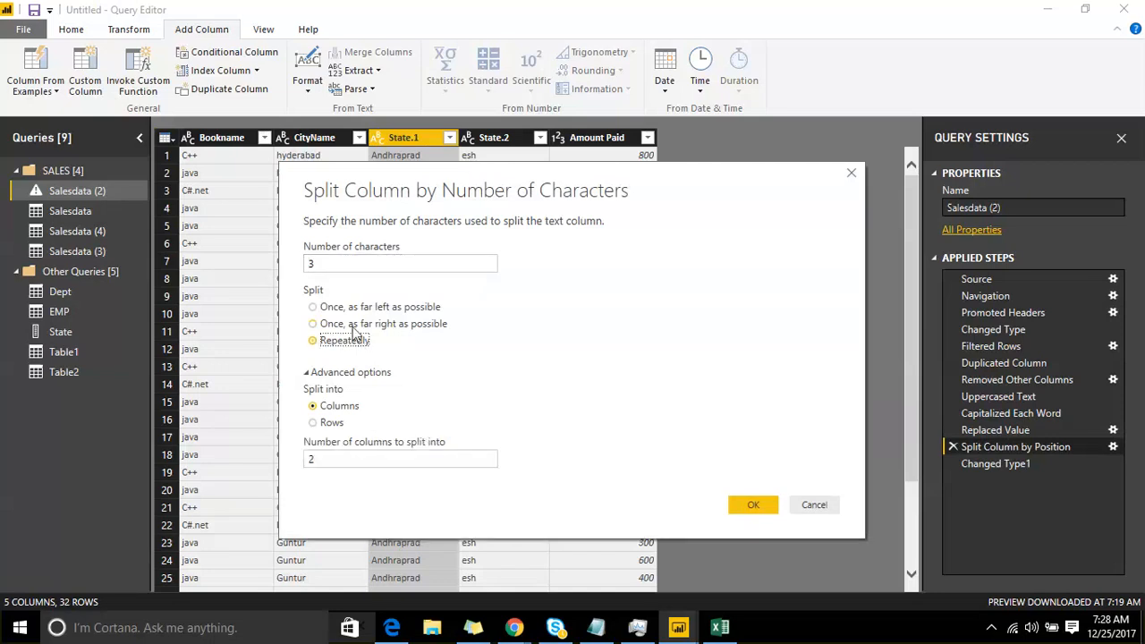
pyautogui.click(353, 324)
pyautogui.click(315, 422)
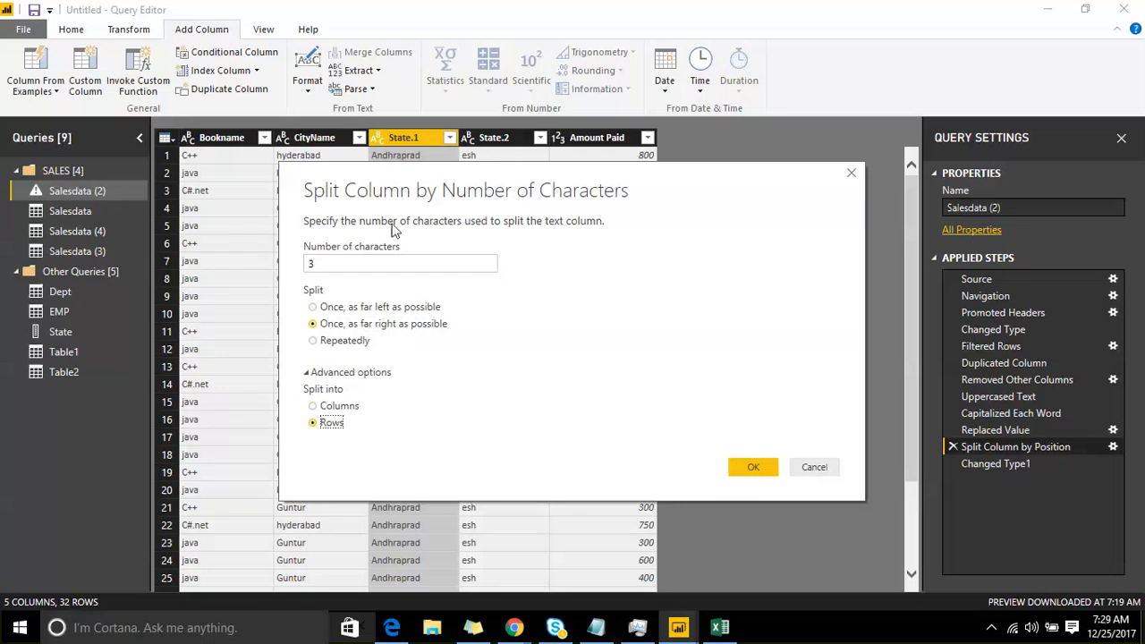
pyautogui.click(738, 472)
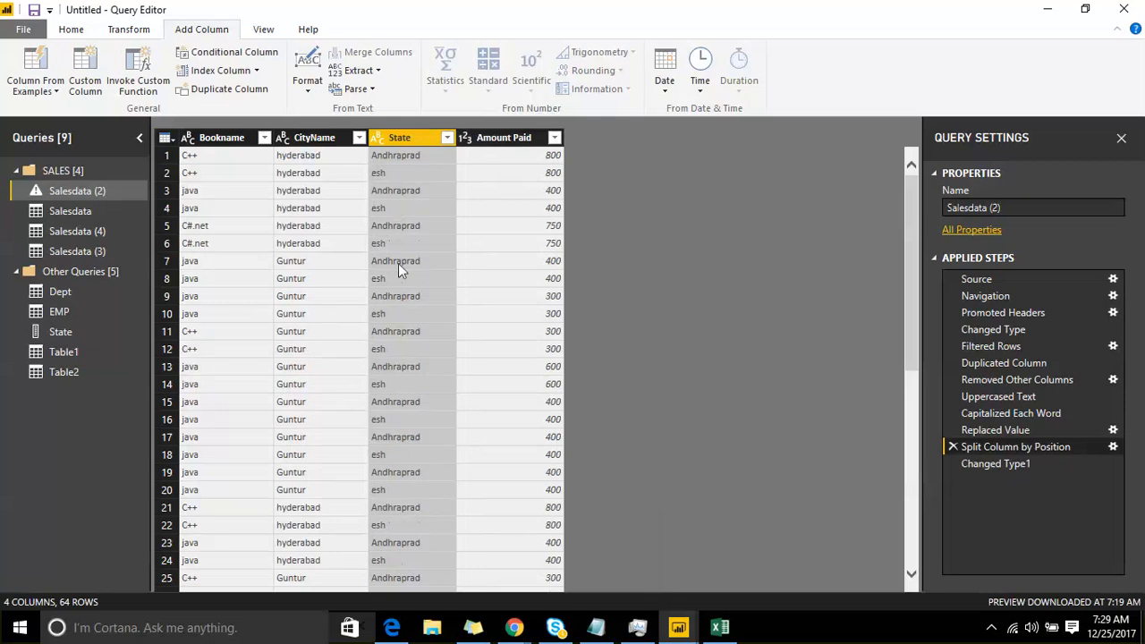
pyautogui.scroll(-10, 416, 427)
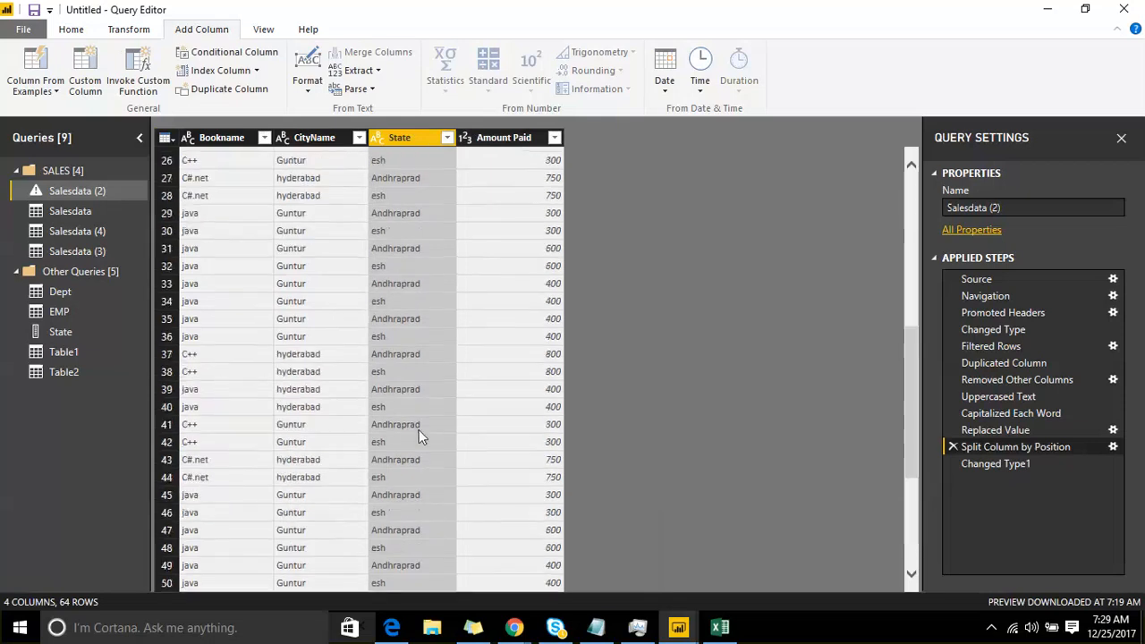
pyautogui.scroll(6, 417, 428)
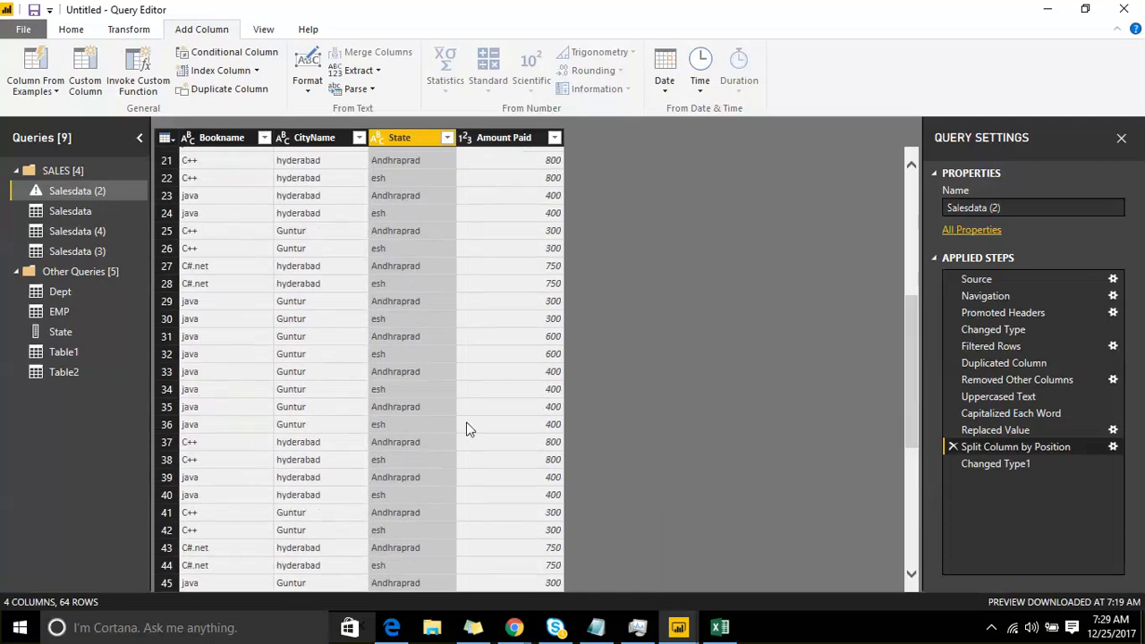
# Step: Recheck the split settings without changing them, and delete the Changed Type1 and Split Column by Position steps
pyautogui.click(1113, 447)
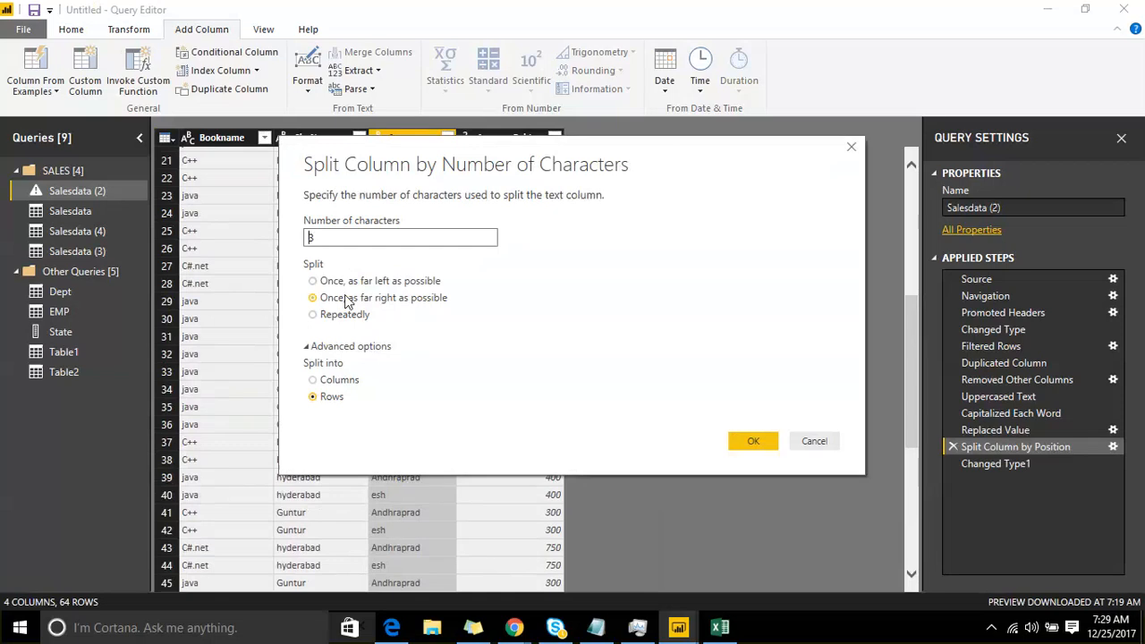
pyautogui.click(811, 440)
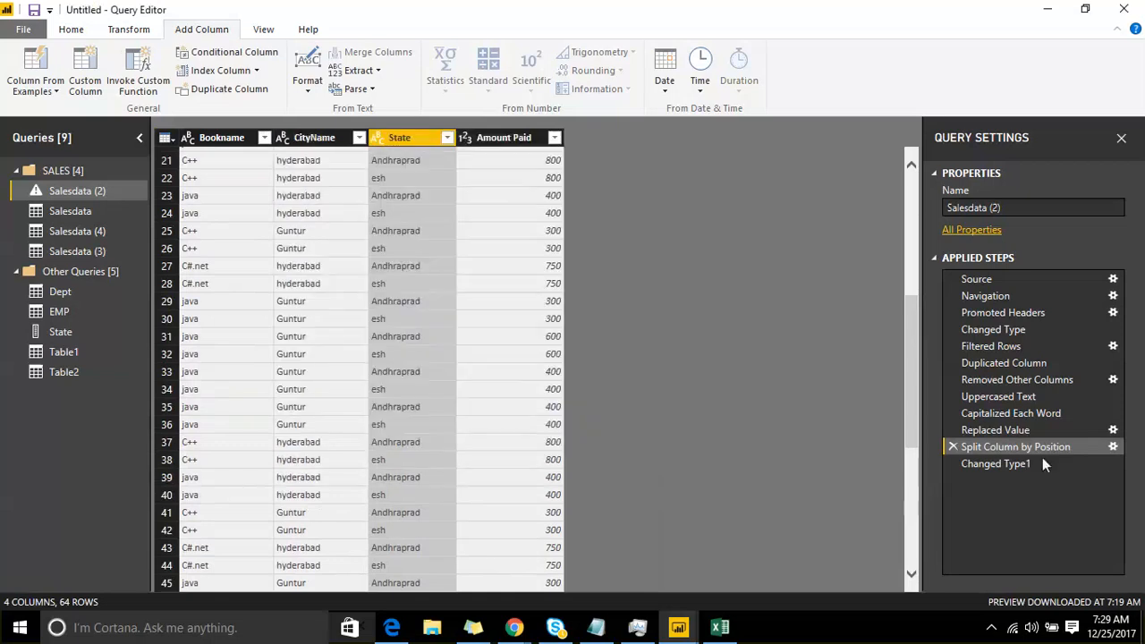
pyautogui.click(953, 464)
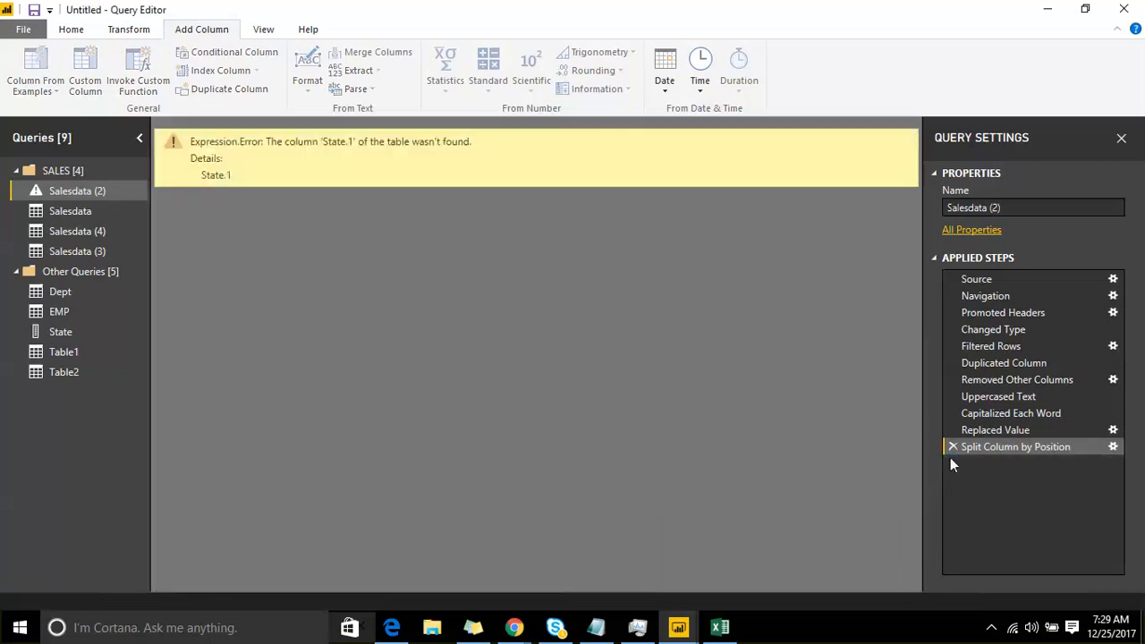
pyautogui.click(952, 447)
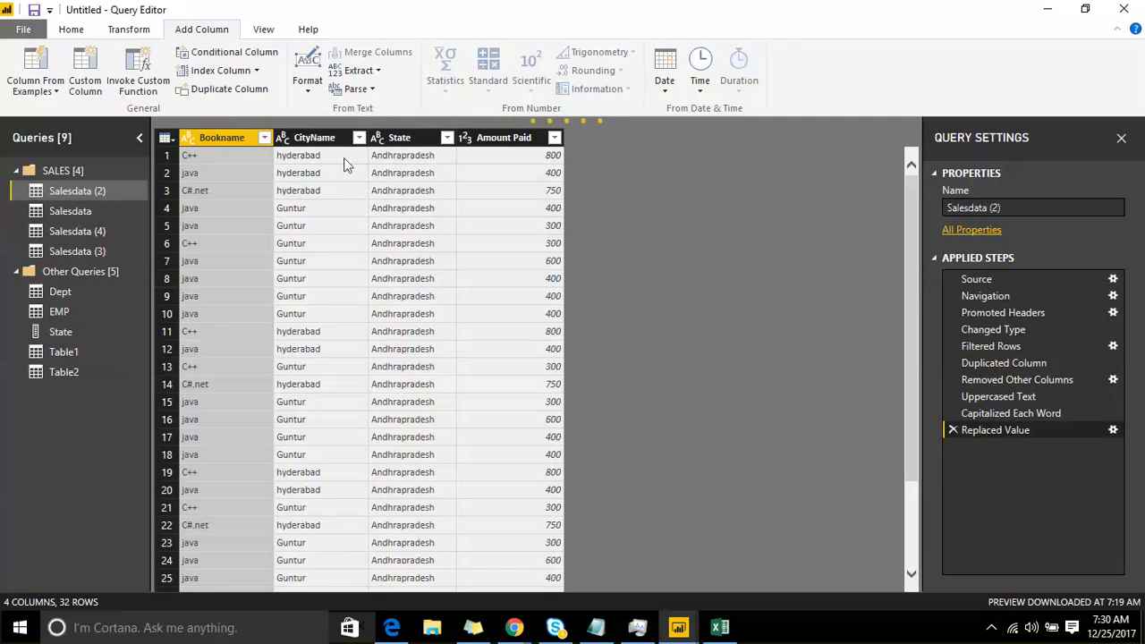
# Step: Split the State column by the custom delimiter "p" at each occurrence of the delimiter
pyautogui.click(391, 143)
pyautogui.rightClick(390, 137)
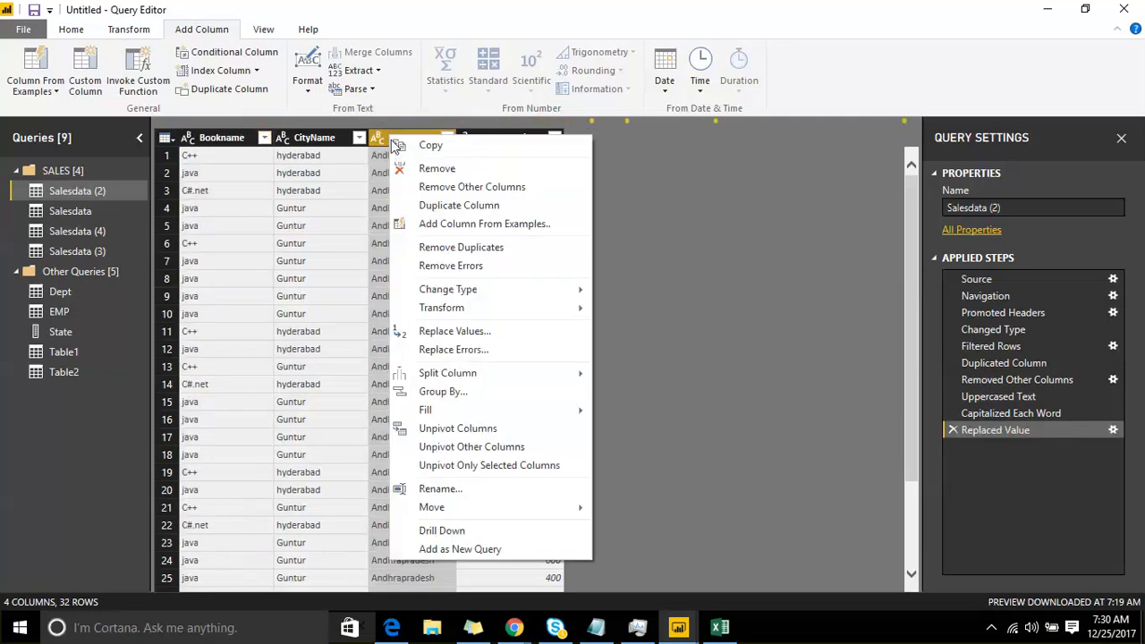
pyautogui.moveTo(450, 376)
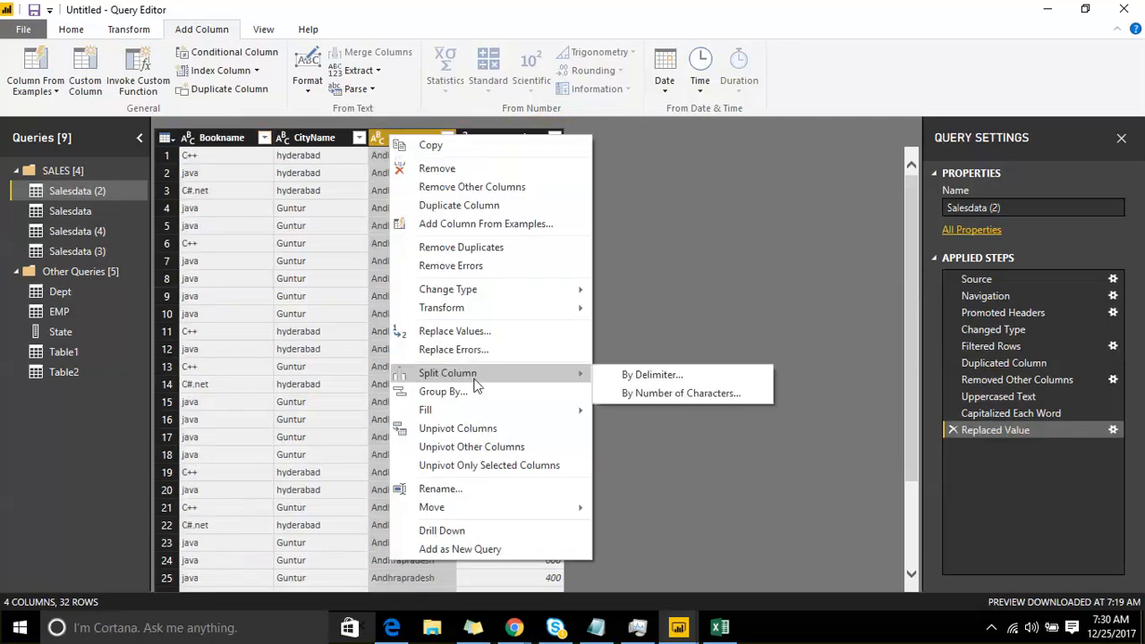
pyautogui.click(663, 379)
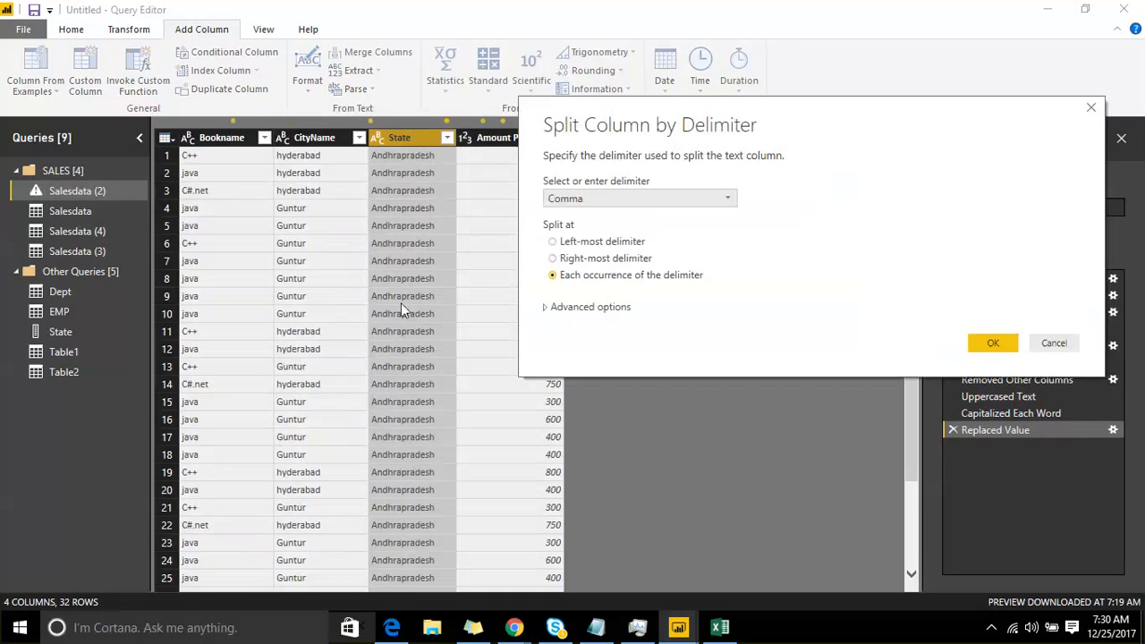
pyautogui.click(582, 200)
pyautogui.click(580, 314)
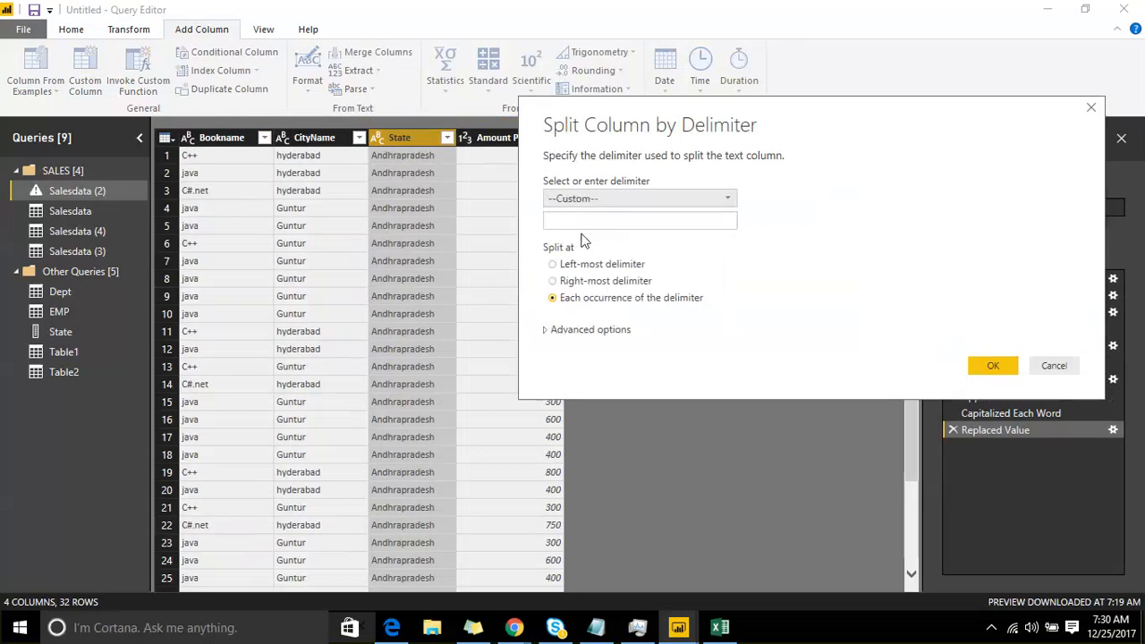
pyautogui.click(552, 224)
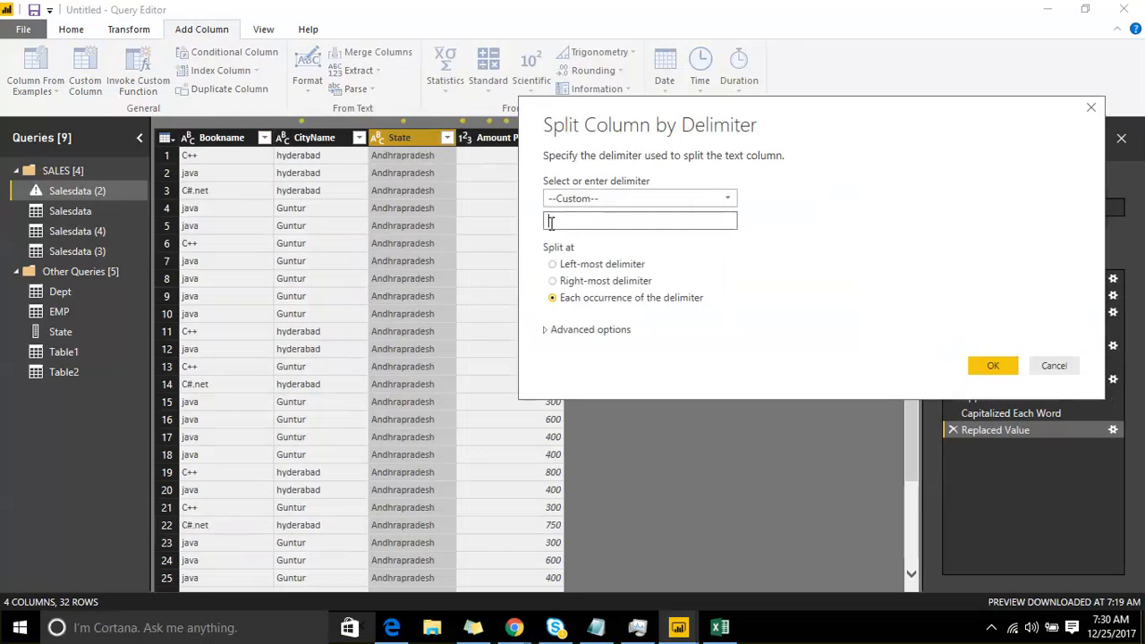
pyautogui.write('p')
pyautogui.click(982, 363)
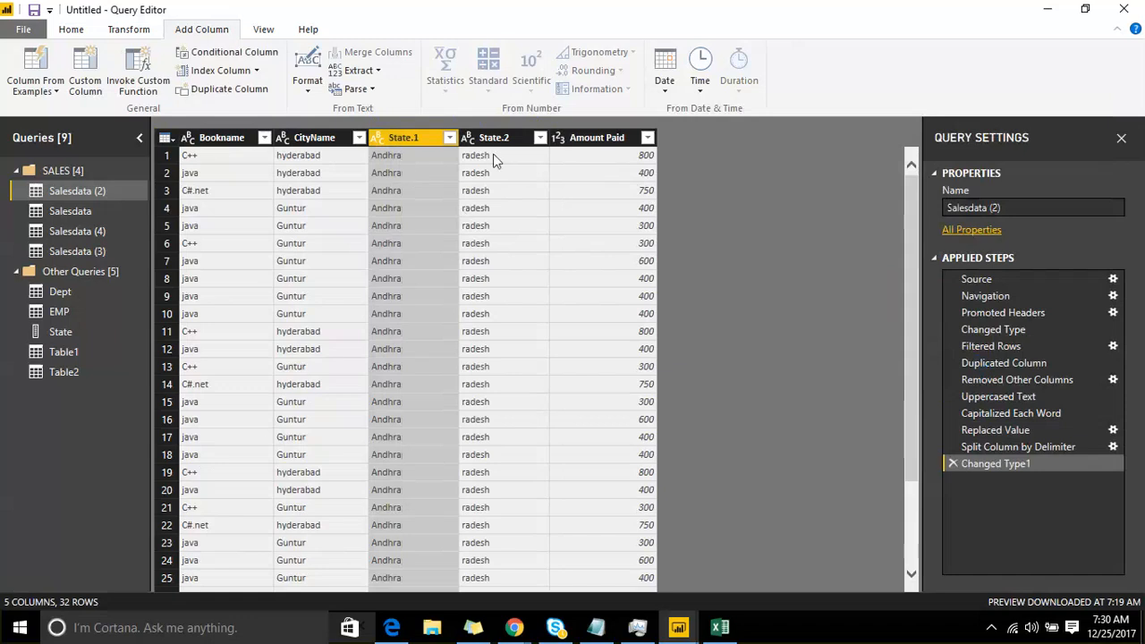
# Step: Edit the State delimiter split to use the custom delimiter "d" and split at the left-most delimiter
pyautogui.click(1085, 450)
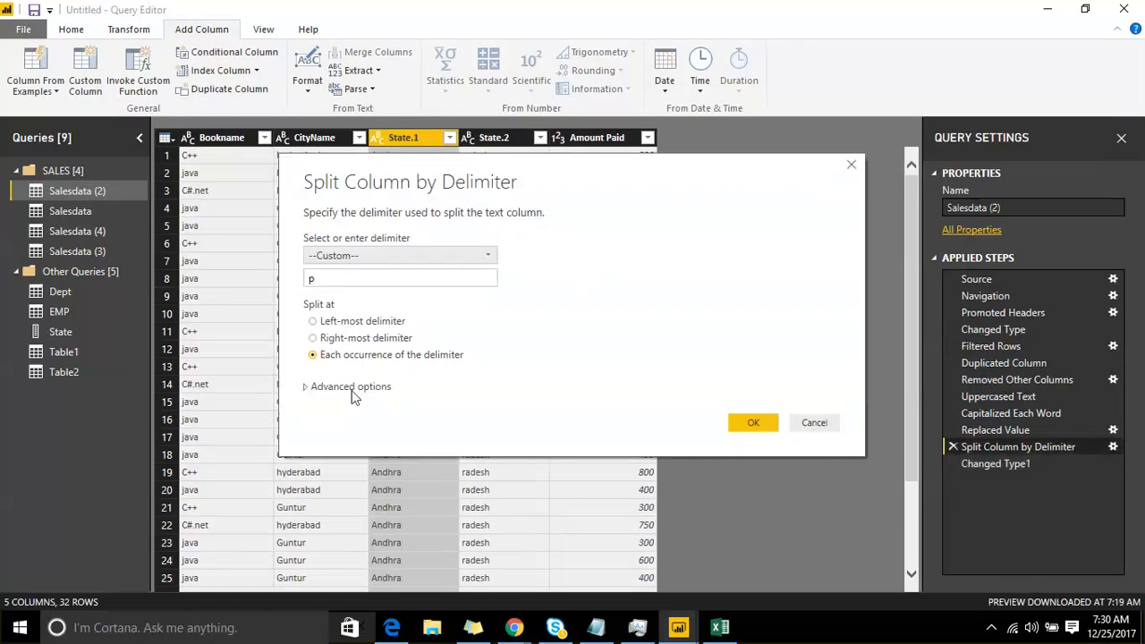
pyautogui.click(354, 390)
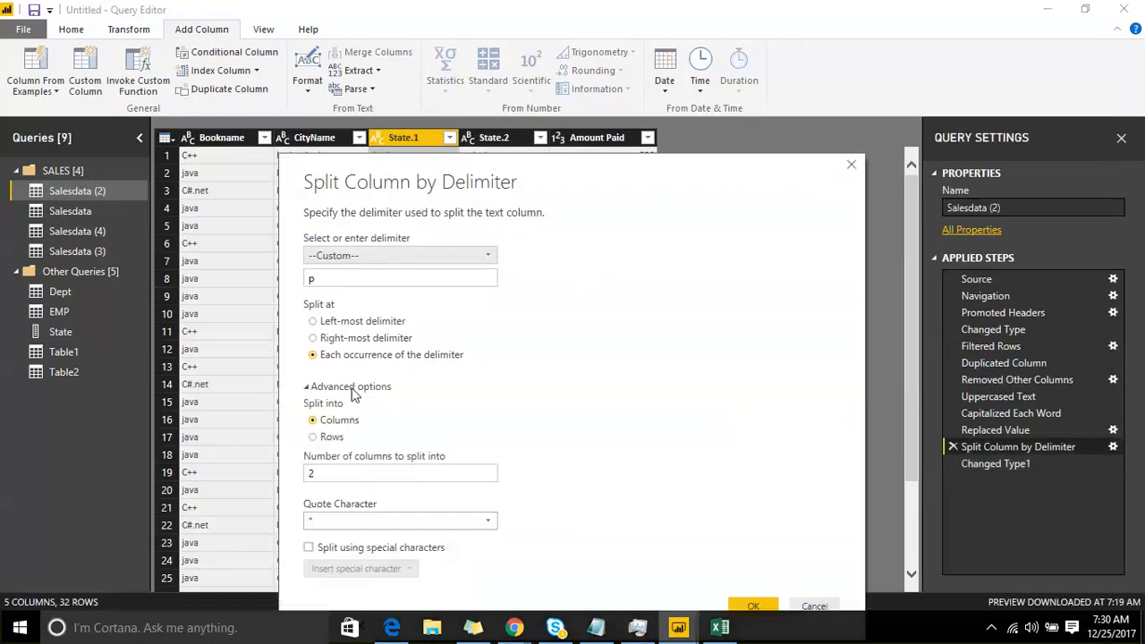
pyautogui.click(351, 390)
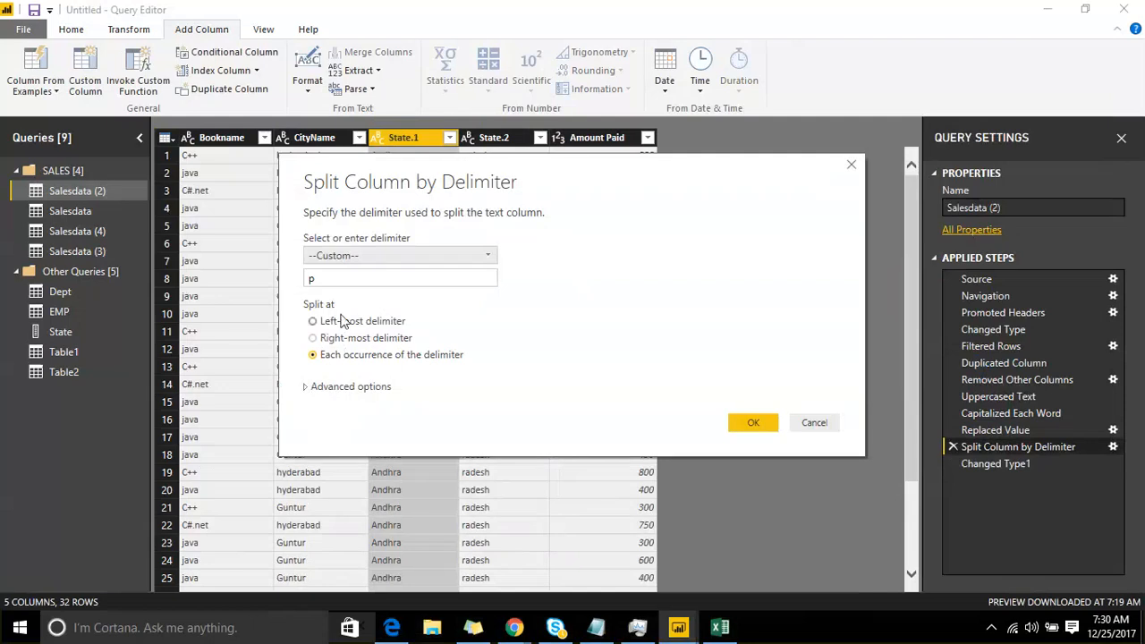
pyautogui.click(341, 341)
pyautogui.click(336, 322)
pyautogui.moveTo(375, 175); pyautogui.dragTo(405, 275)
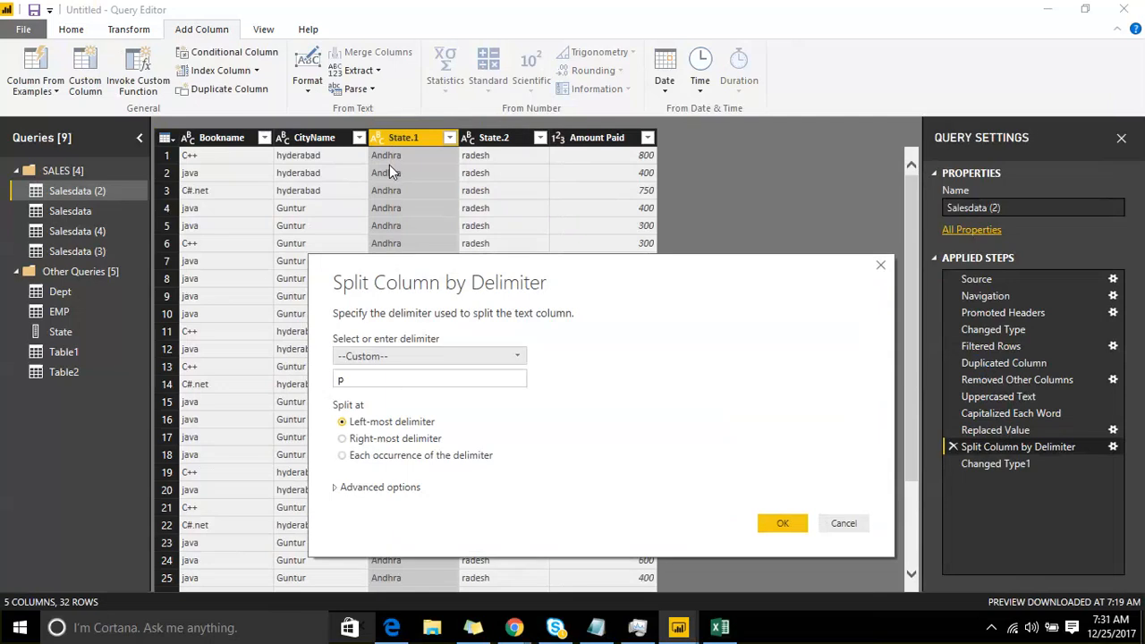
pyautogui.doubleClick(350, 379)
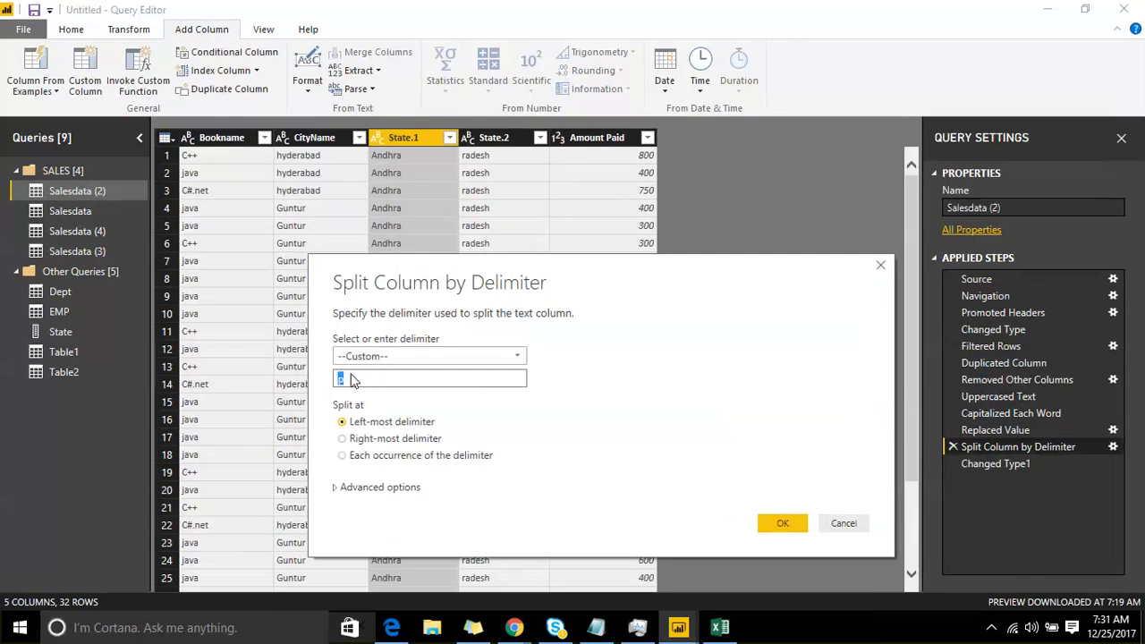
pyautogui.write('d')
pyautogui.click(764, 524)
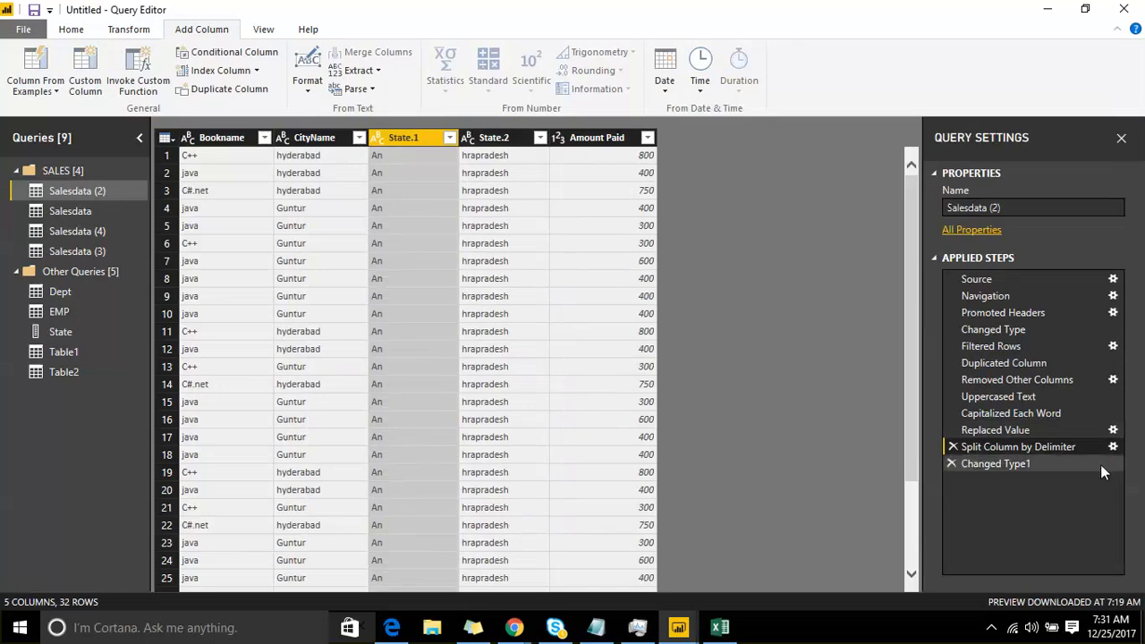
# Step: Delete the Changed Type1 and Split Column by Delimiter steps from the Salesdata (2) query
pyautogui.click(951, 461)
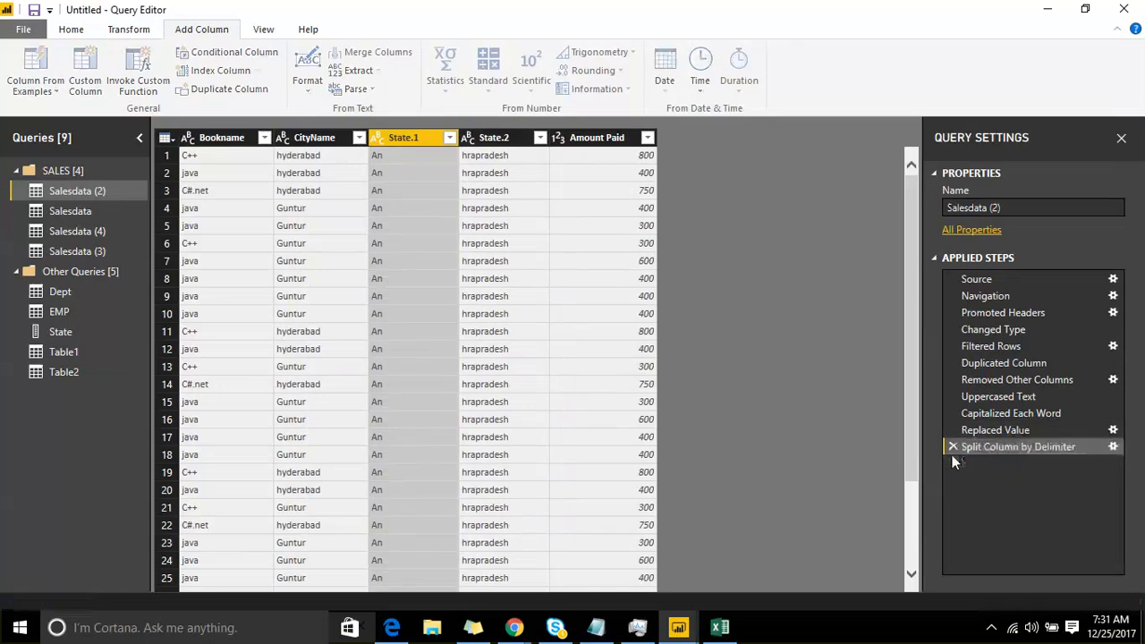
pyautogui.click(951, 444)
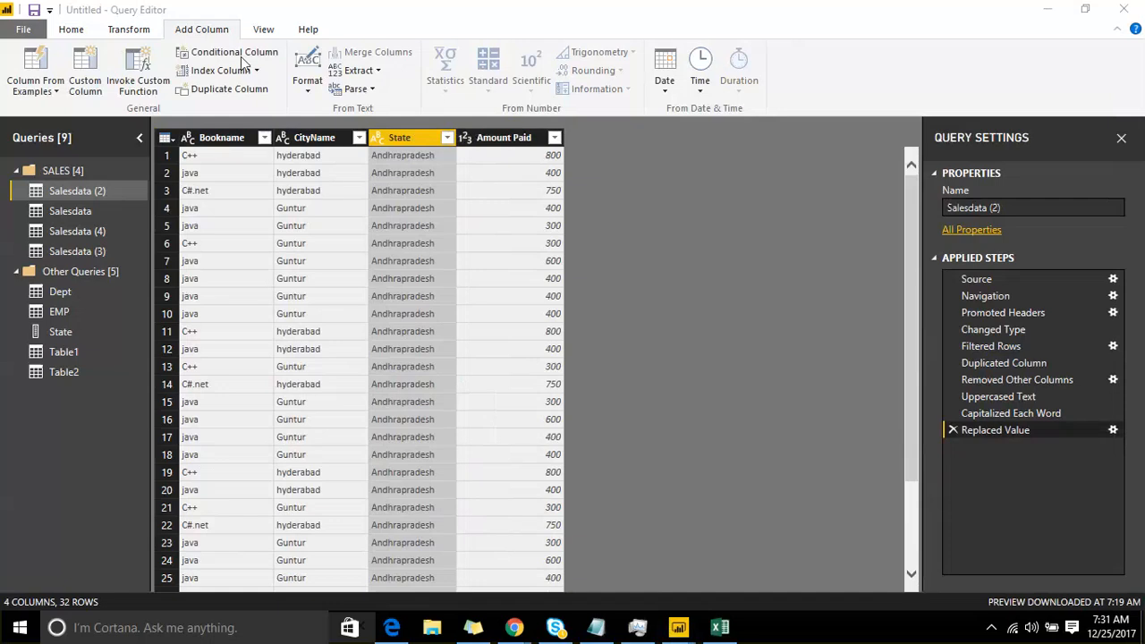
pyautogui.rightClick(417, 132)
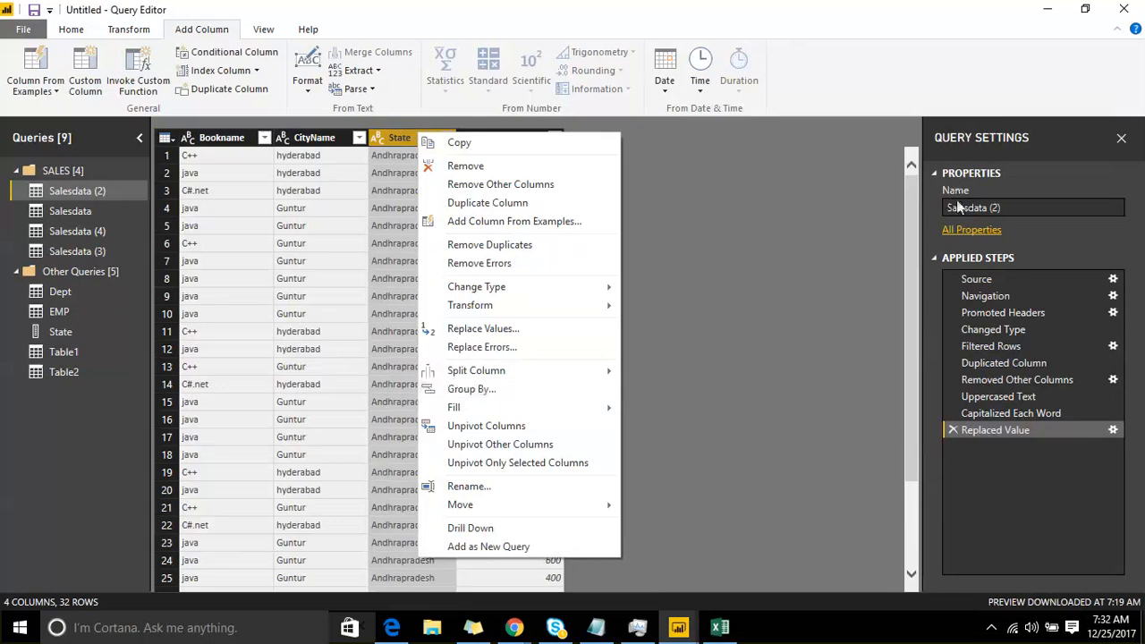
pyautogui.click(841, 286)
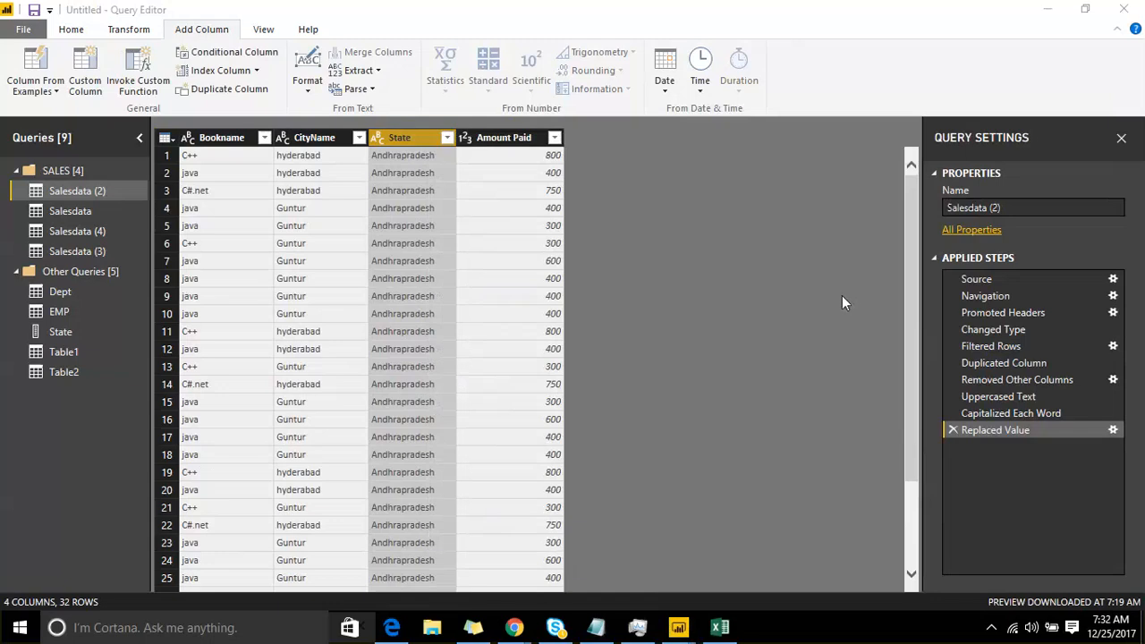